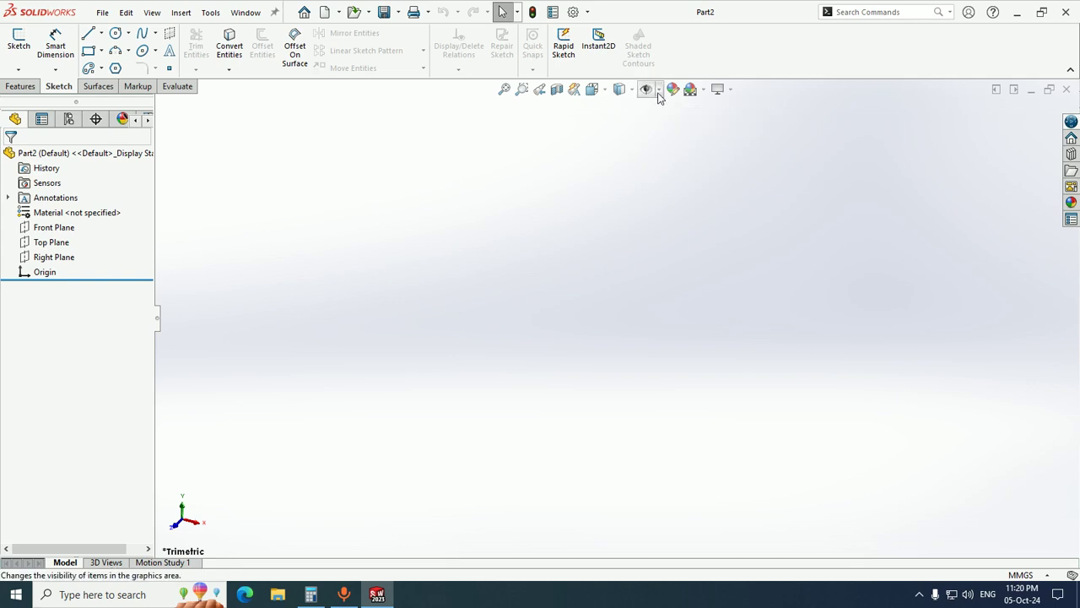
- Turn on the display of the primary planes in the graphics area
click(662, 95)
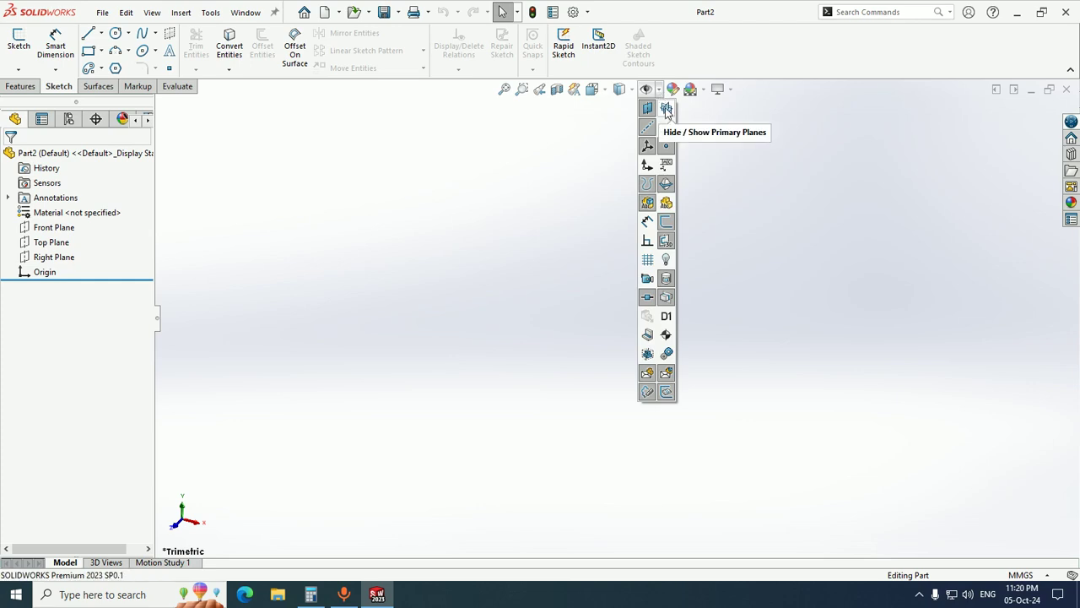
click(666, 109)
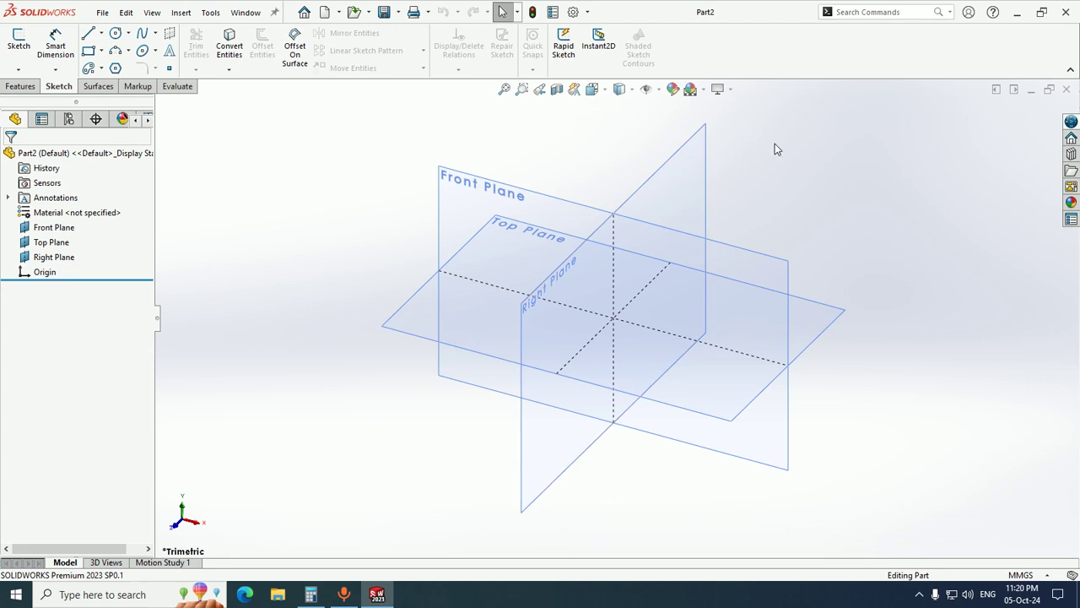
- Toggle the visibility of planes, axes and the origin off and on in the graphics area
click(659, 91)
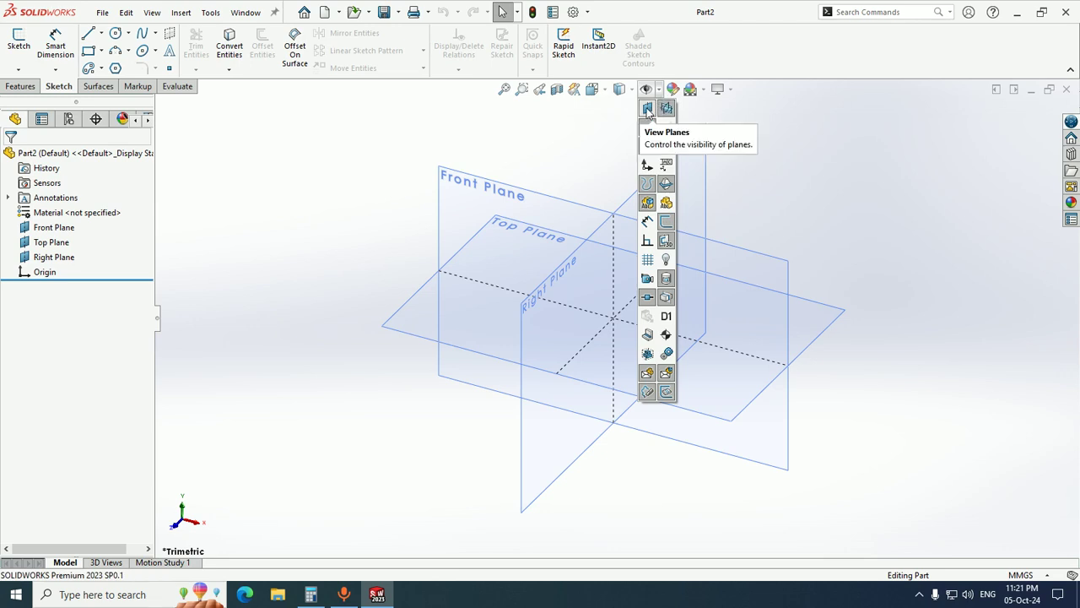
click(647, 109)
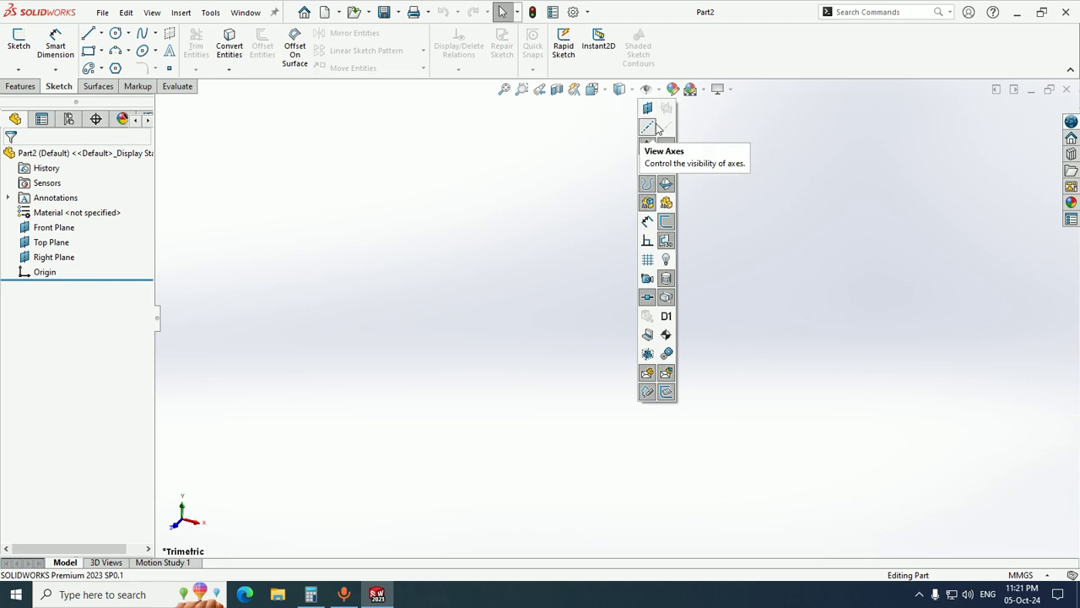
click(647, 126)
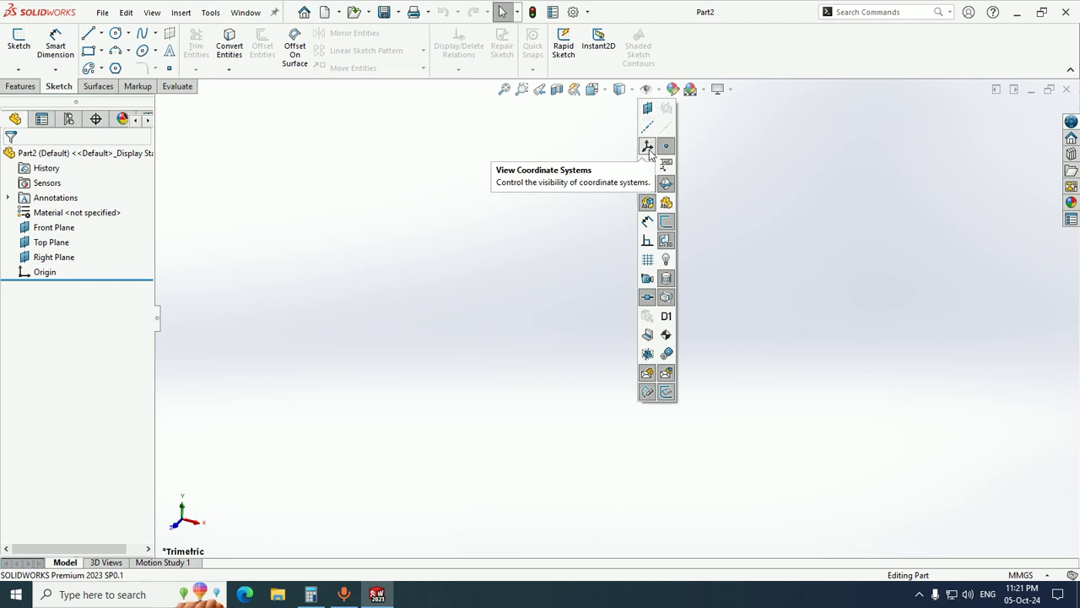
click(647, 166)
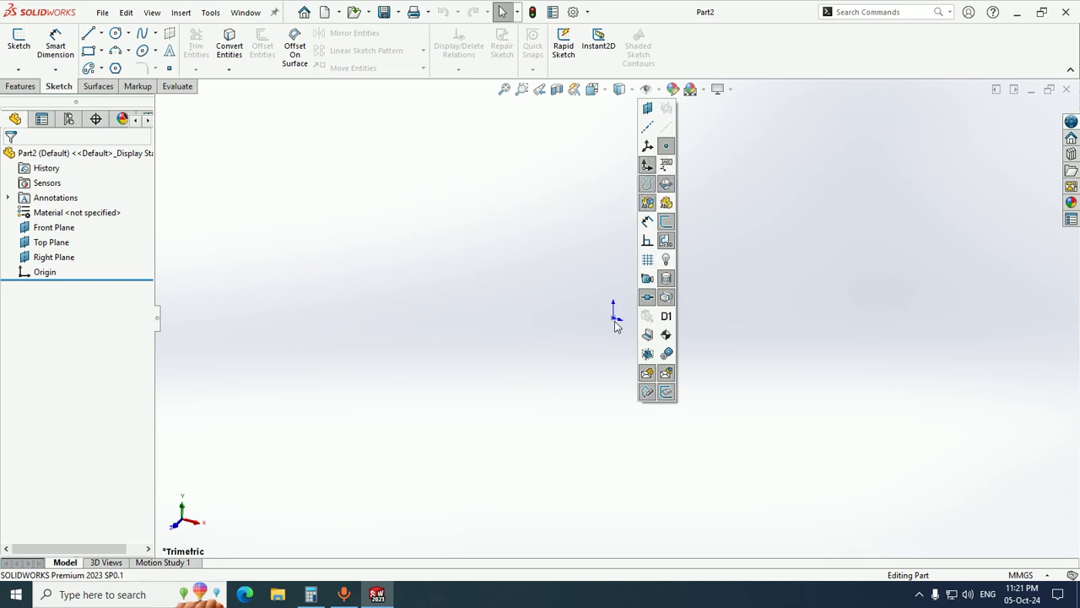
click(647, 125)
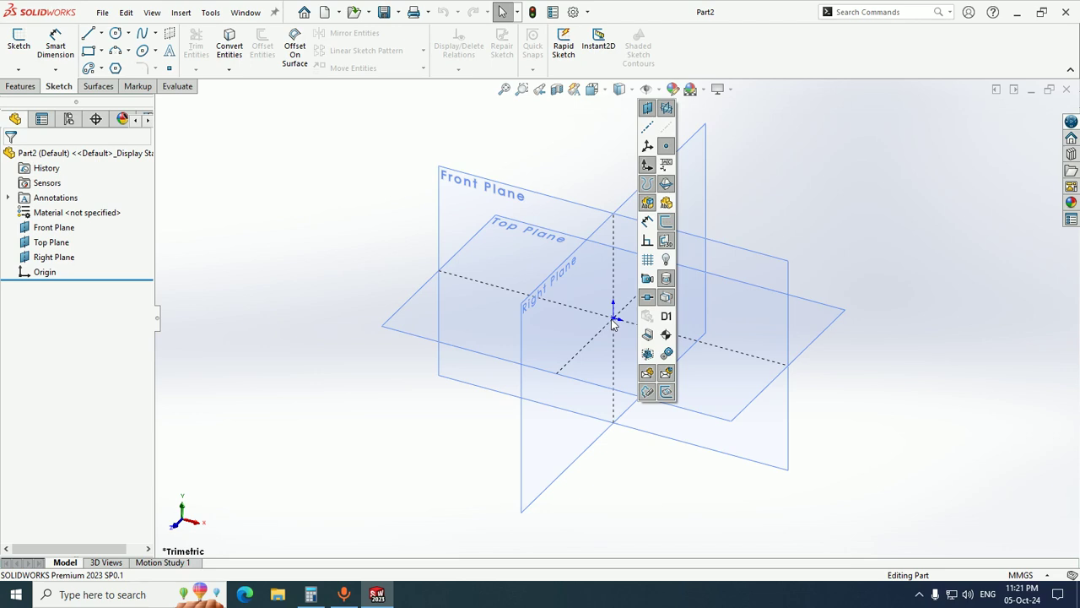
click(647, 166)
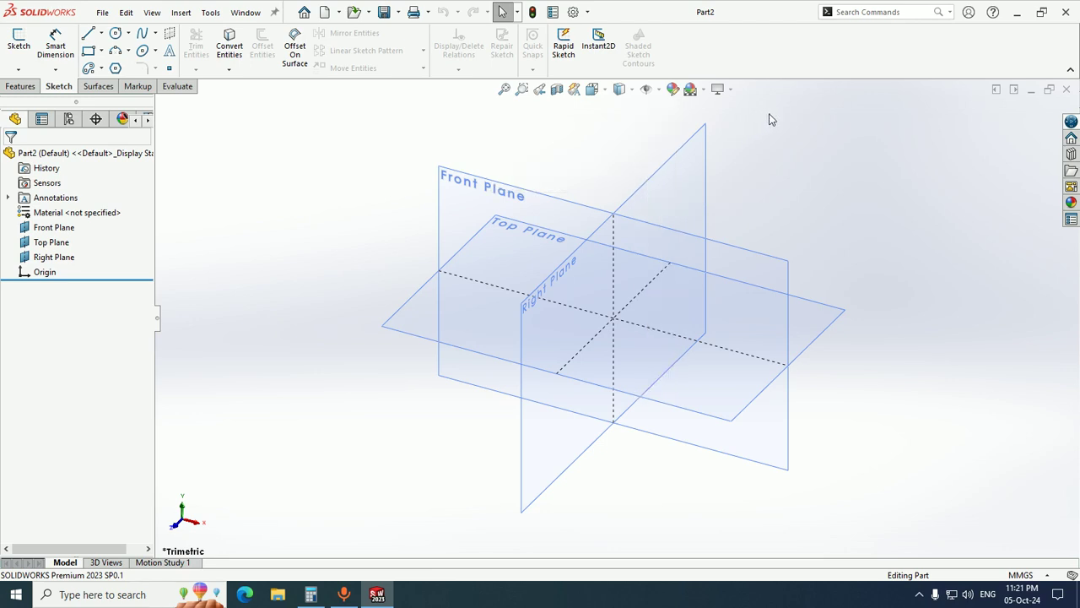
- Hide all item types and restore them, and switch the primary planes off and on again
click(647, 89)
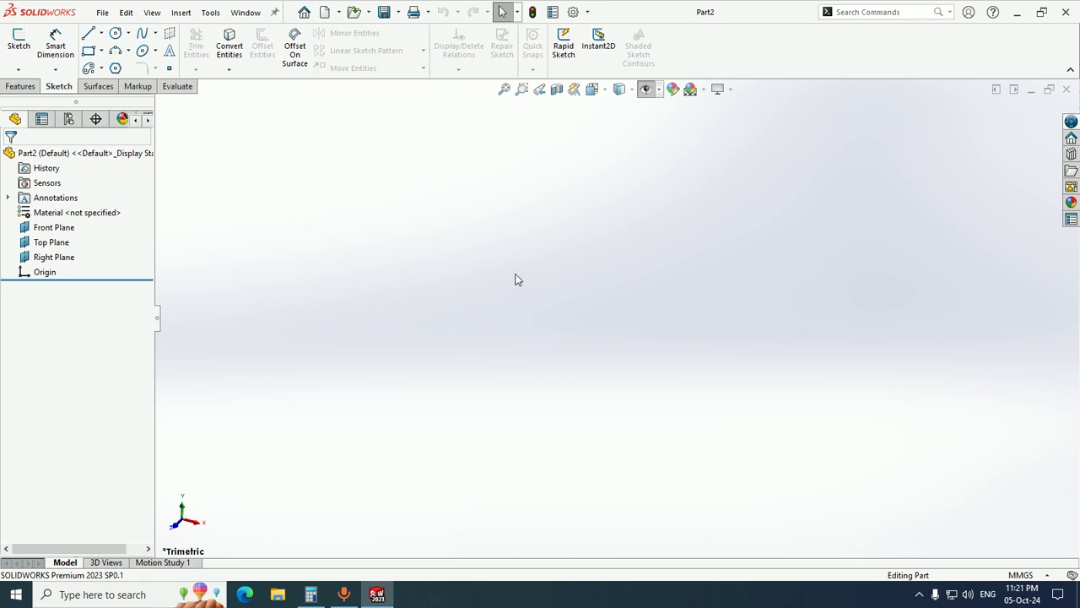
click(645, 90)
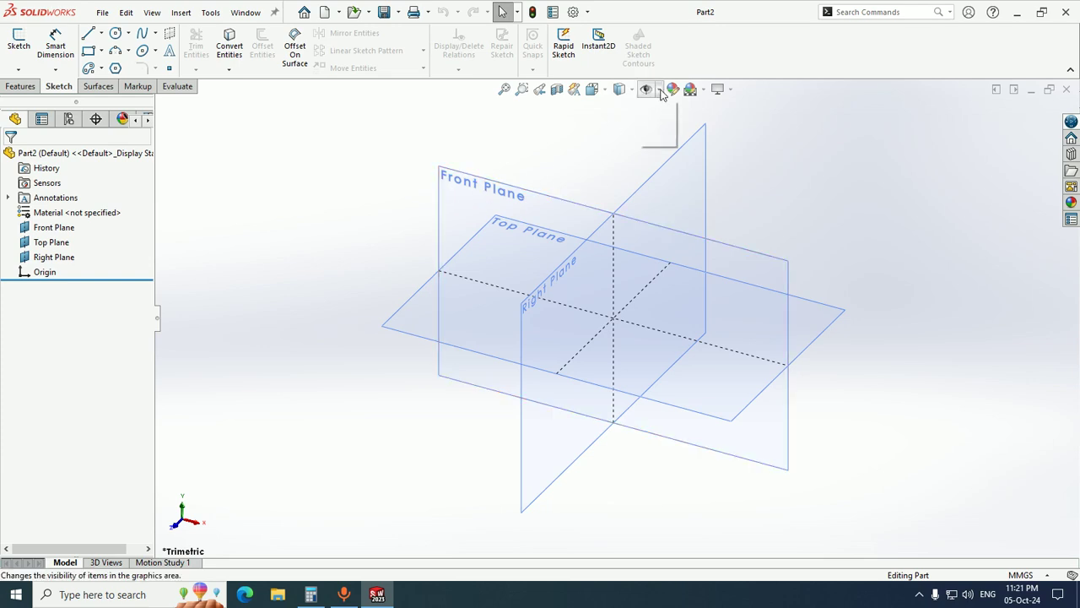
click(661, 89)
click(651, 108)
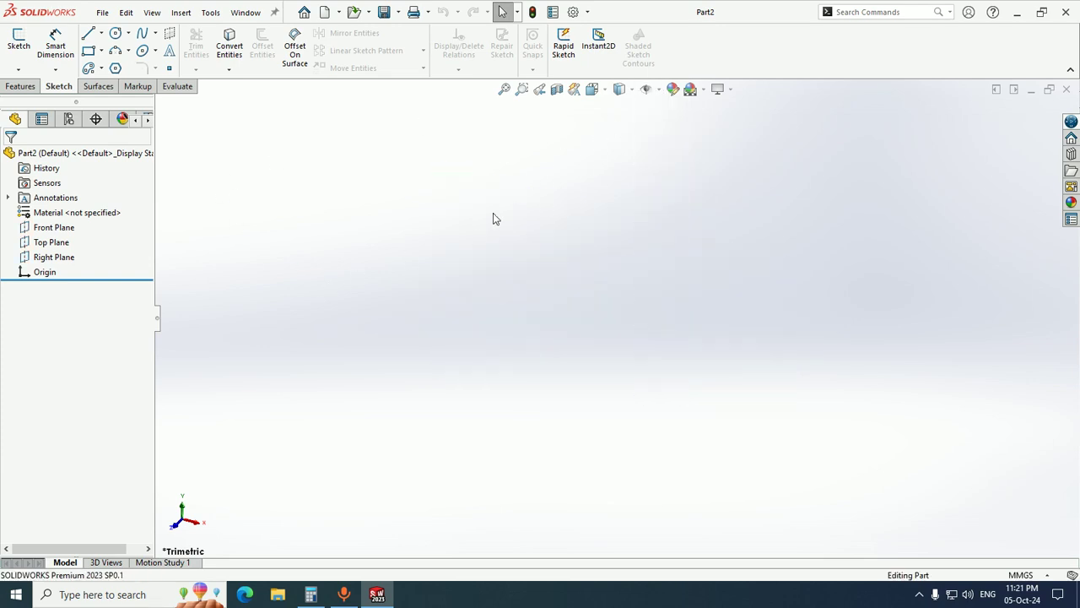
click(659, 91)
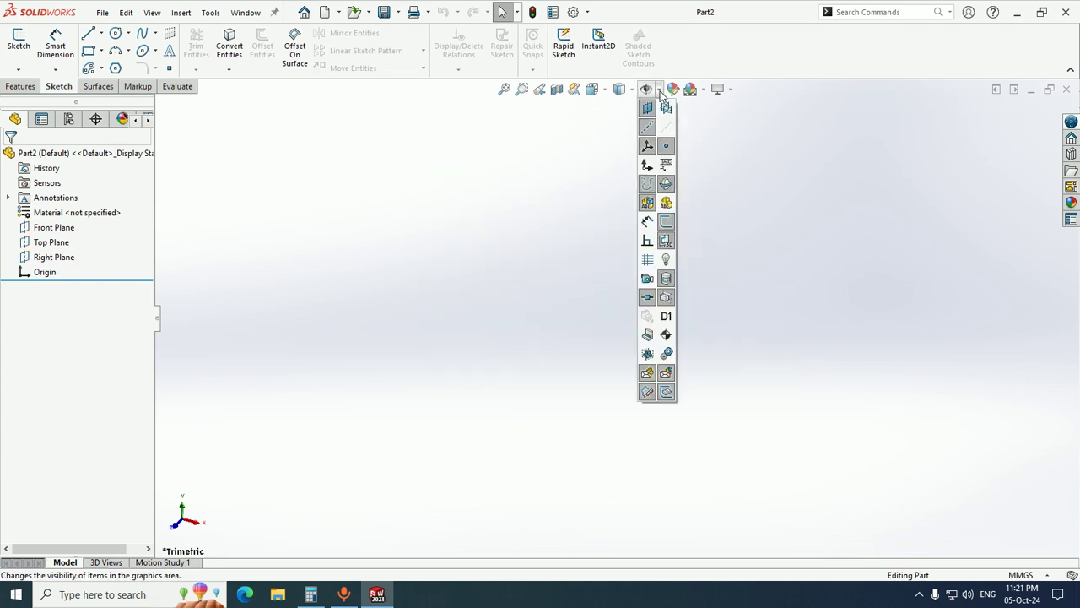
click(659, 93)
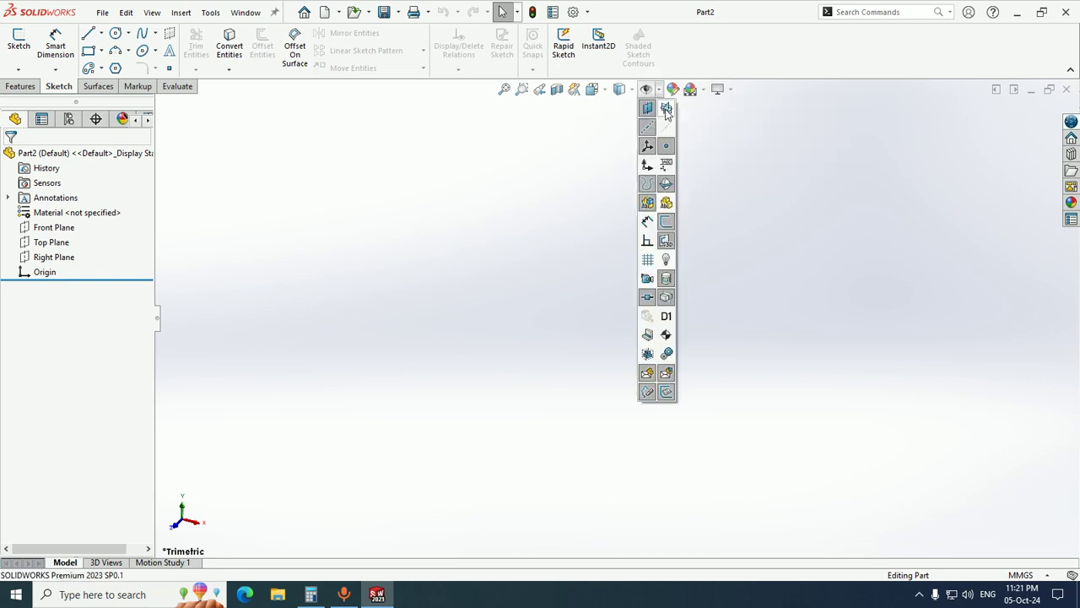
click(659, 108)
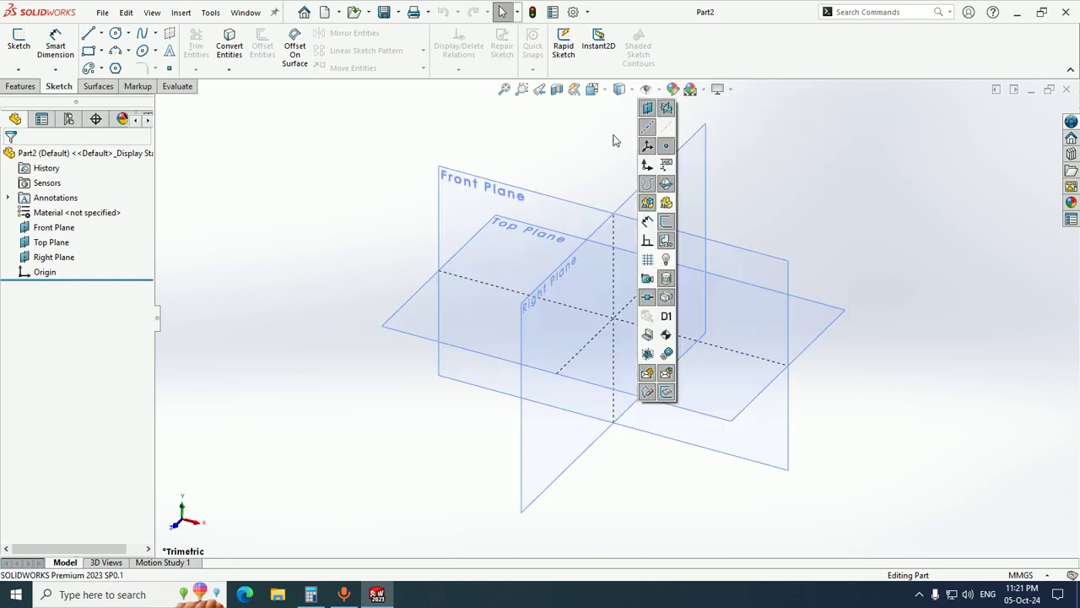
right_click(446, 197)
click(288, 224)
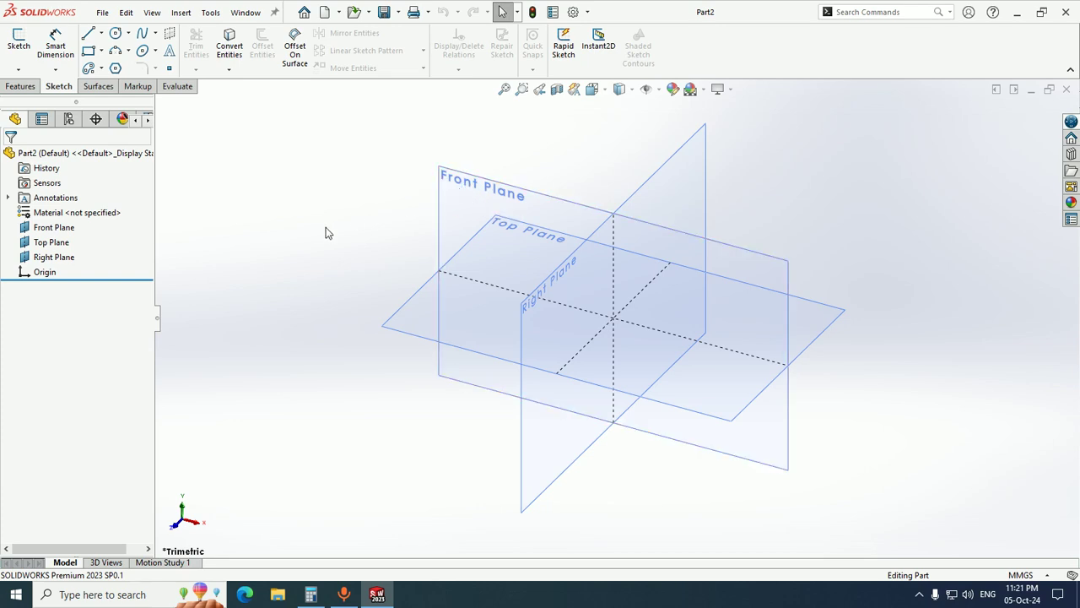
right_click(451, 177)
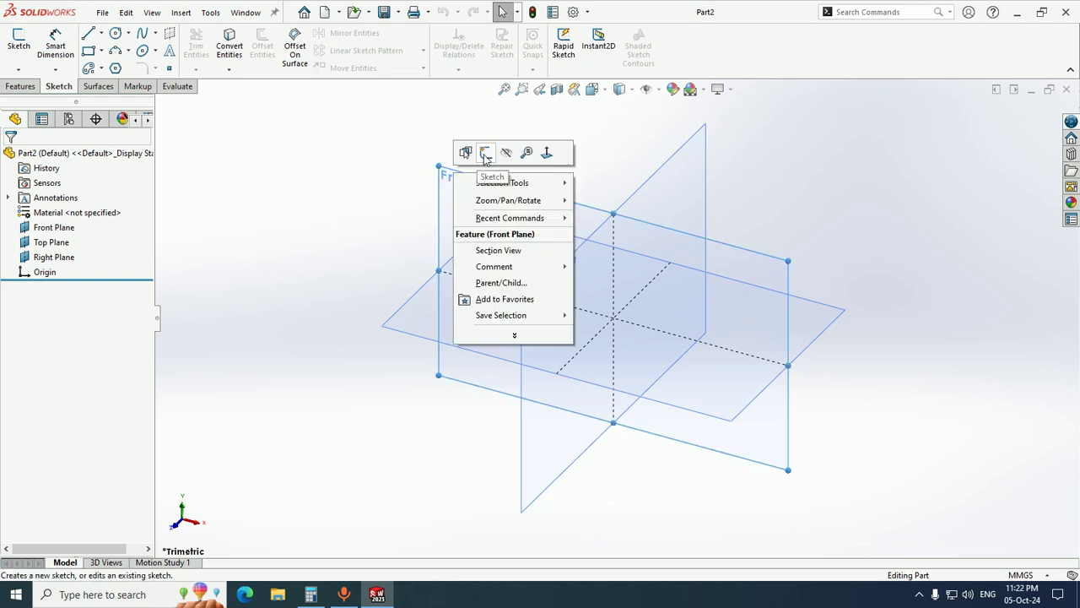
click(284, 205)
click(461, 189)
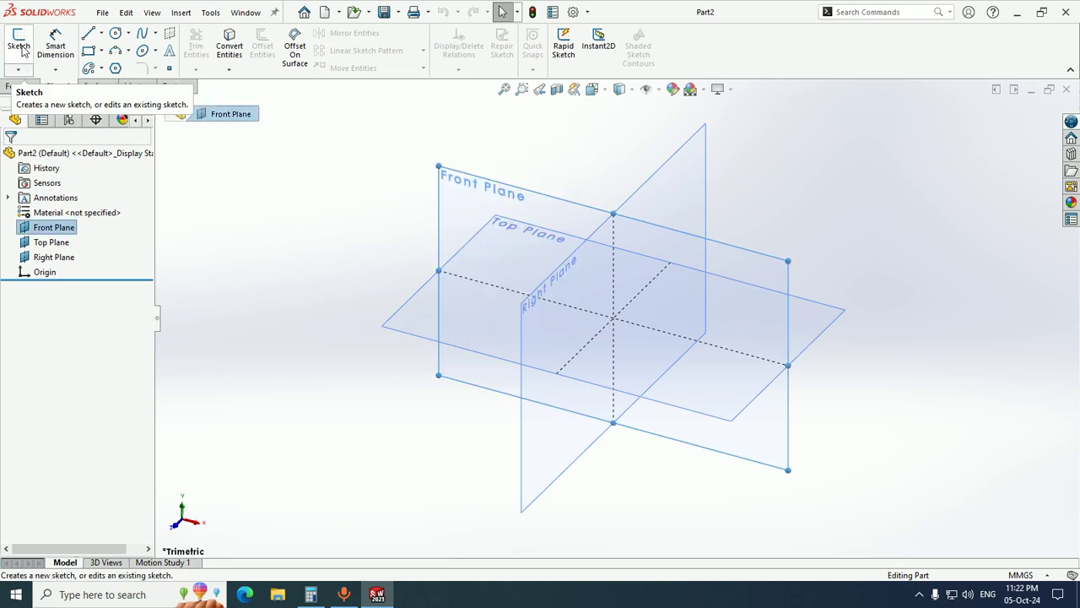
click(245, 207)
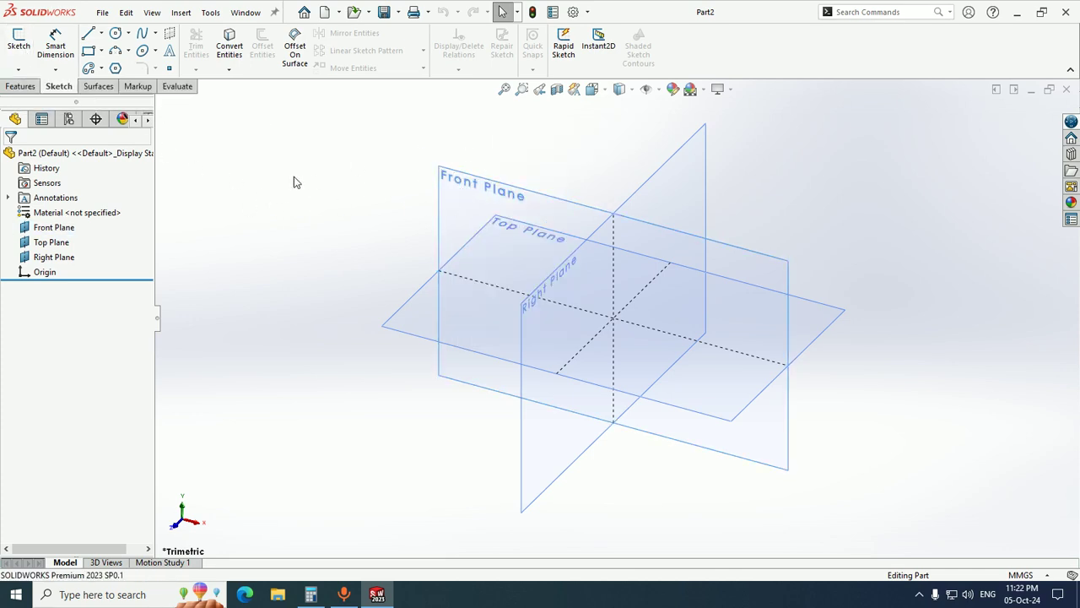
- Start a new sketch on the Front Plane and hide all item types in the graphics area
click(462, 178)
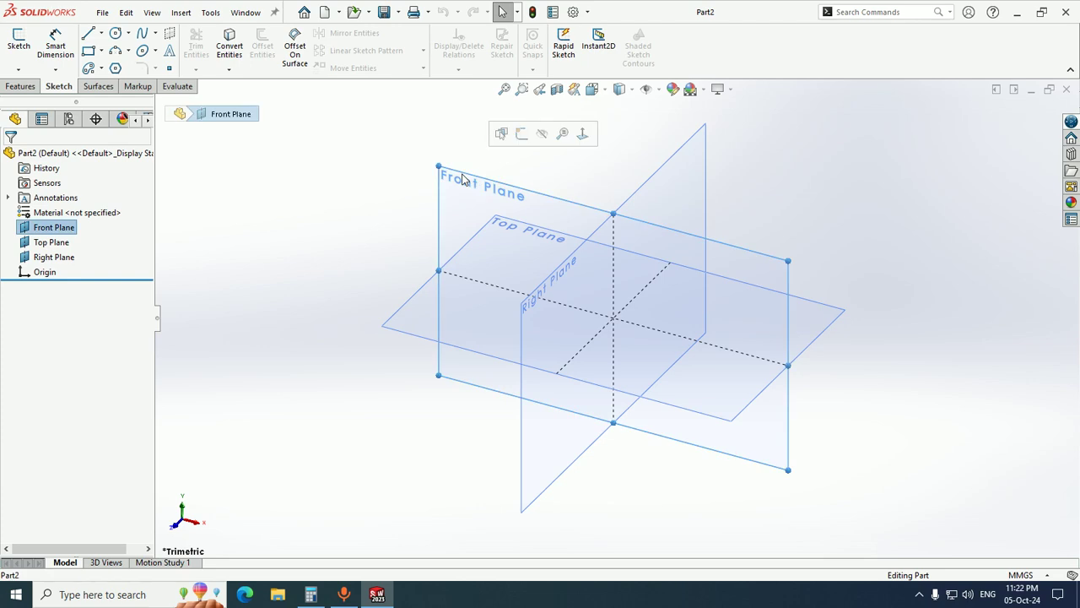
click(522, 135)
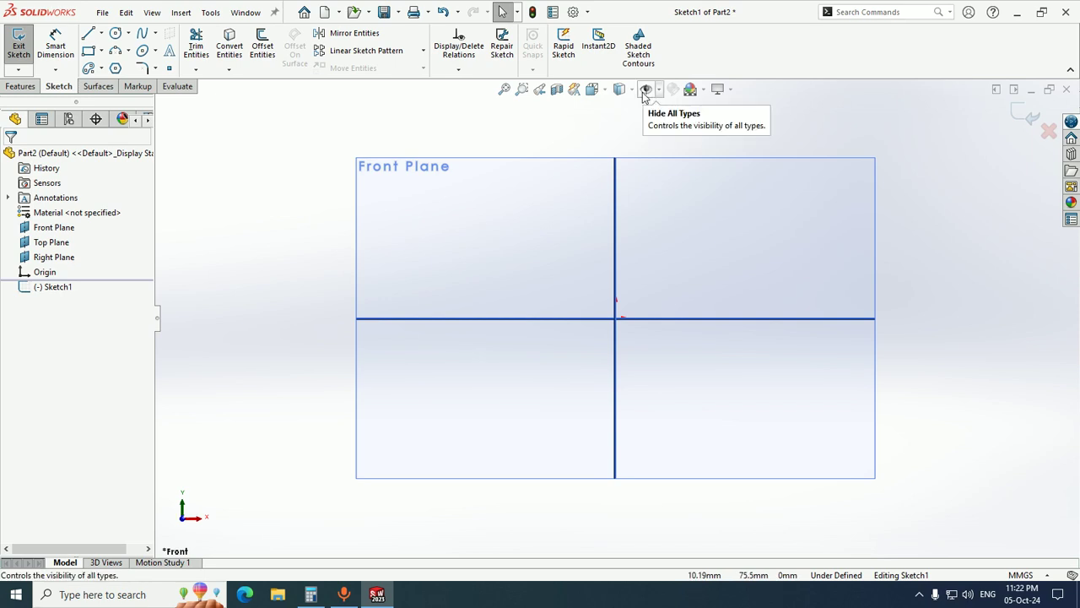
click(645, 89)
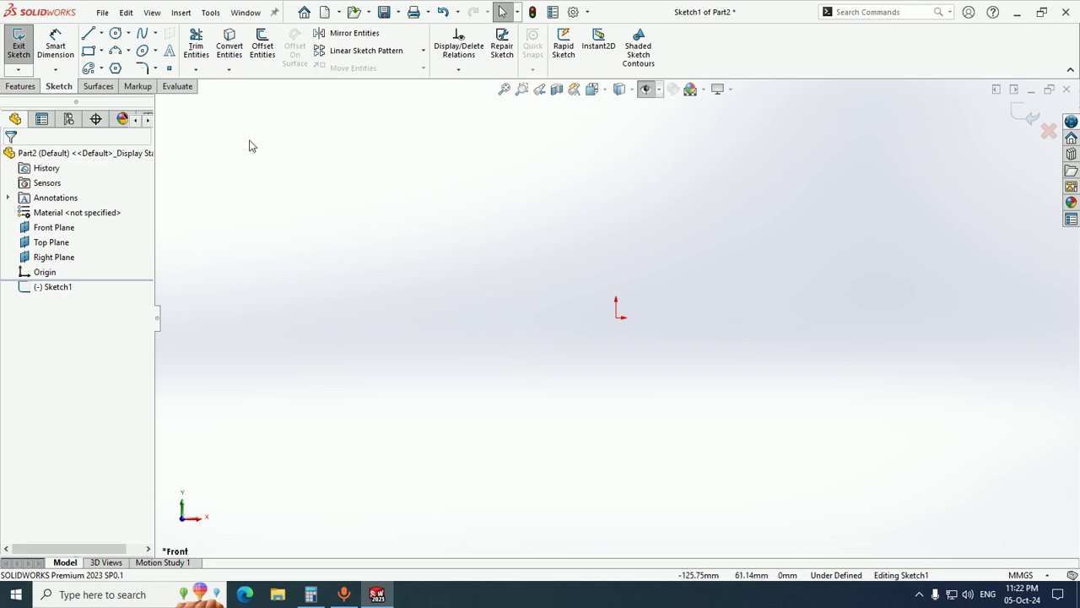
- Look through the Features, Sketch, Surfaces, Markup and Evaluate command sets and return to the sketch tools
click(23, 87)
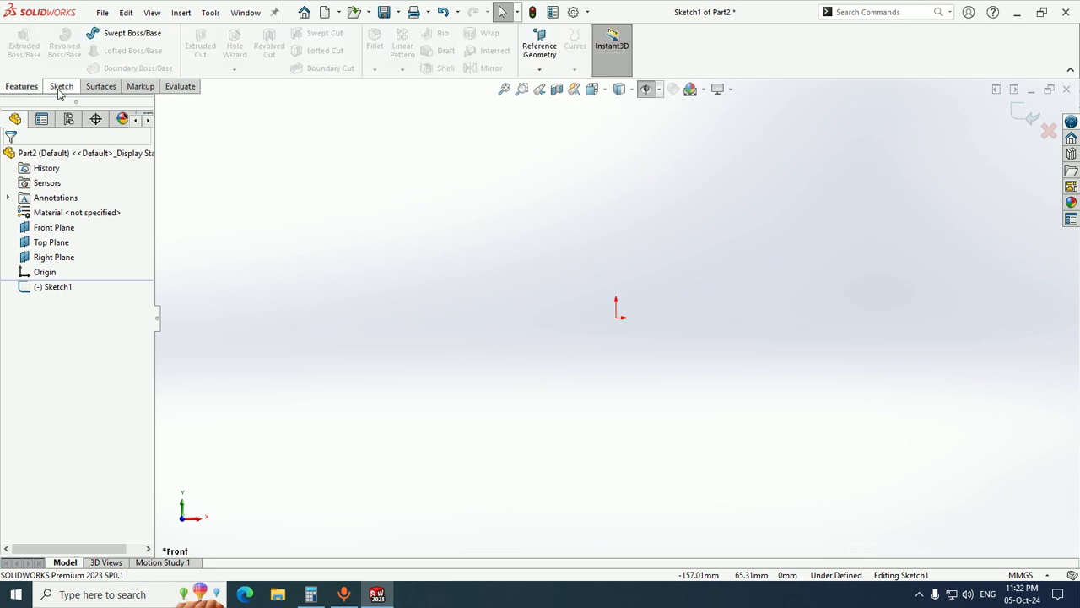
click(62, 87)
click(98, 88)
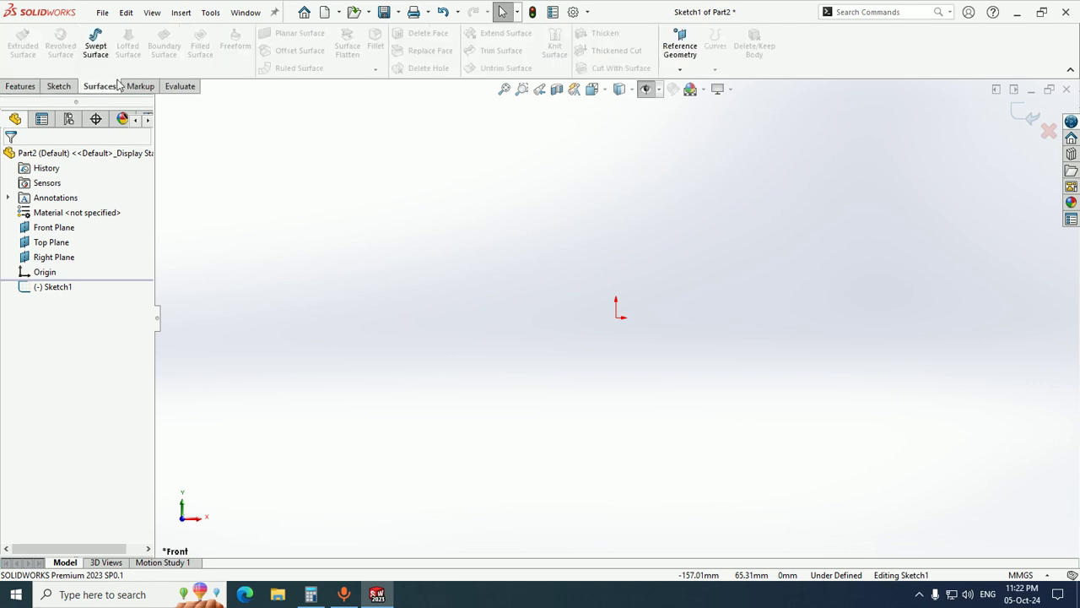
click(139, 87)
click(179, 87)
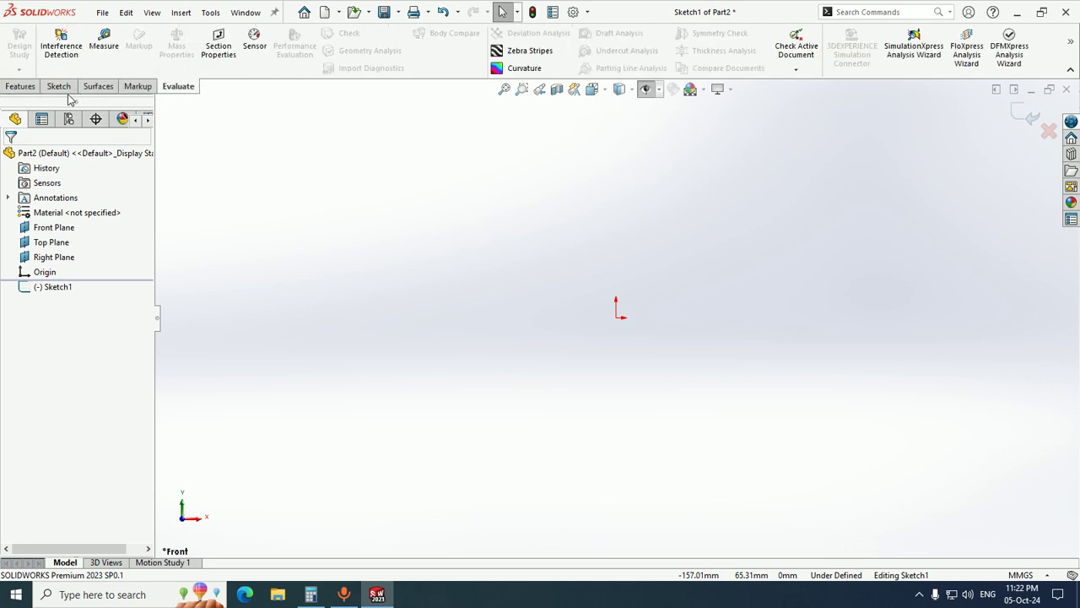
click(58, 87)
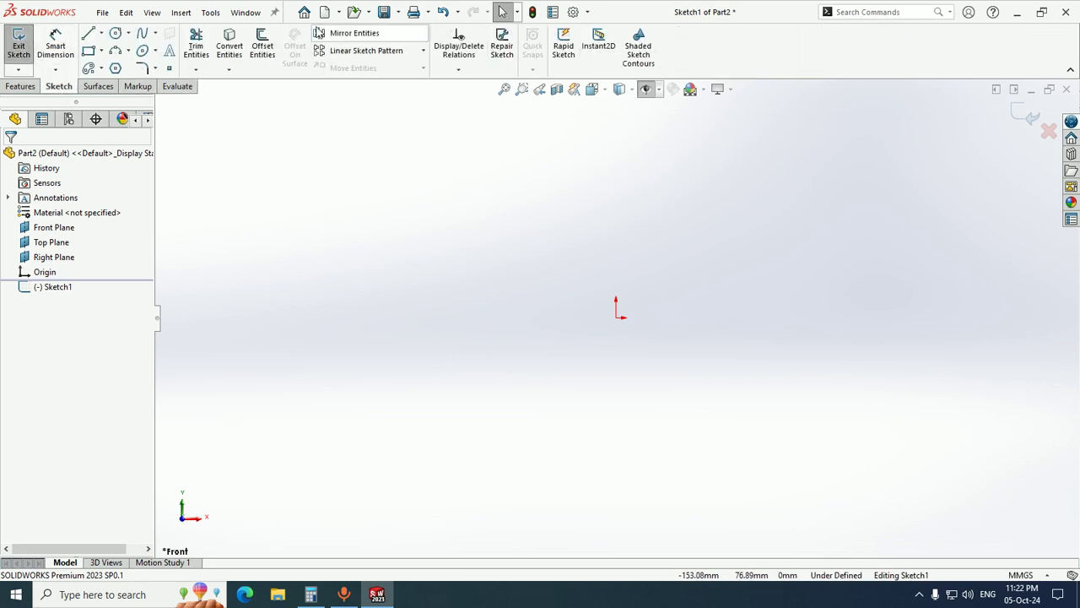
click(20, 88)
click(61, 87)
click(106, 88)
click(140, 87)
click(180, 87)
click(59, 88)
click(27, 87)
click(59, 88)
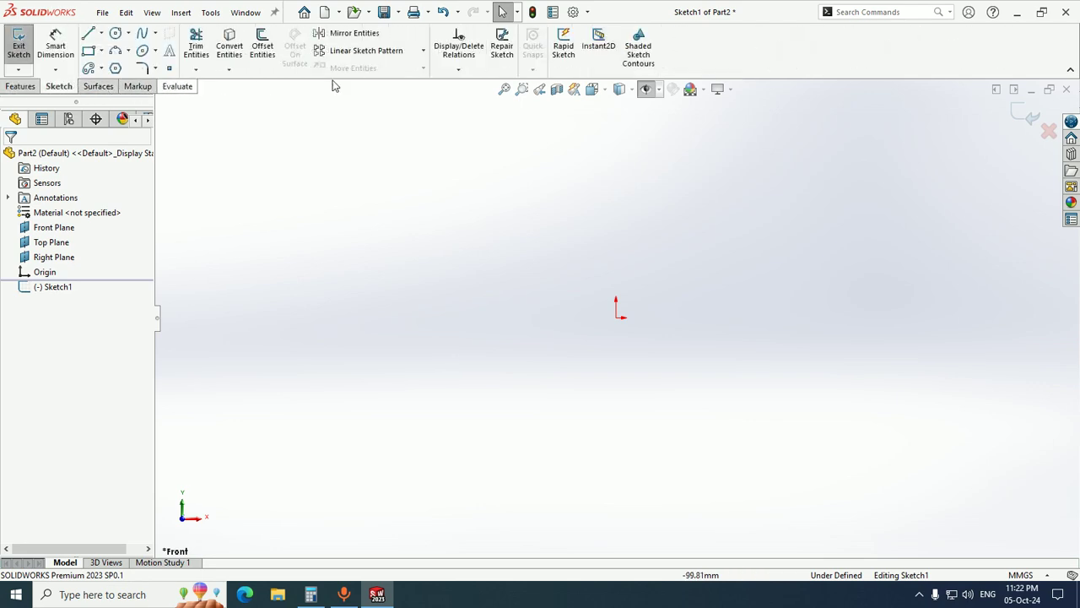
- Remove the Features tab from the CommandManager
right_click(768, 35)
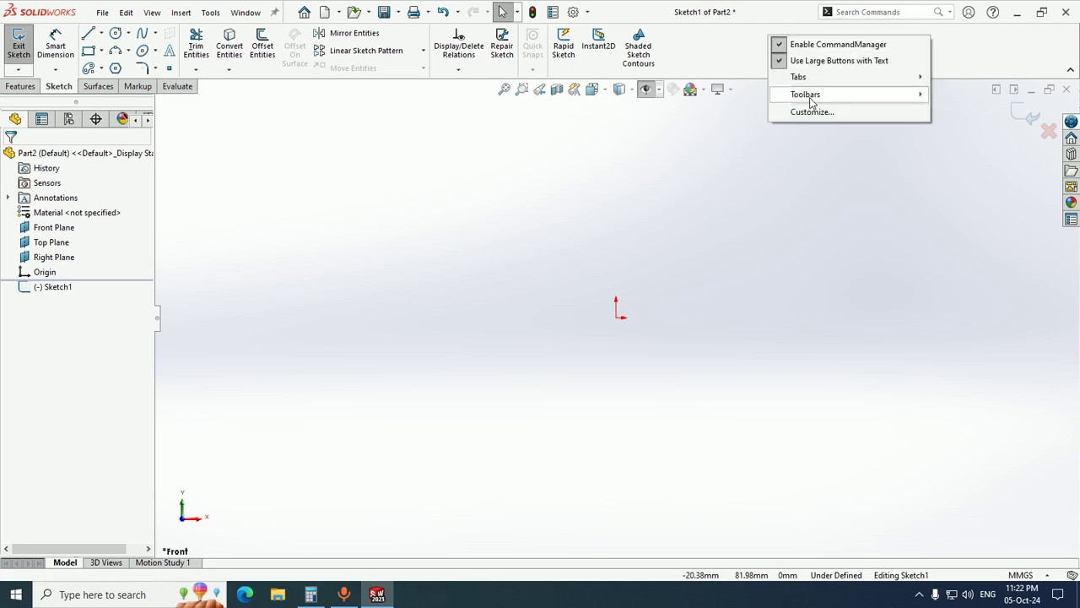
mouse_move(796, 82)
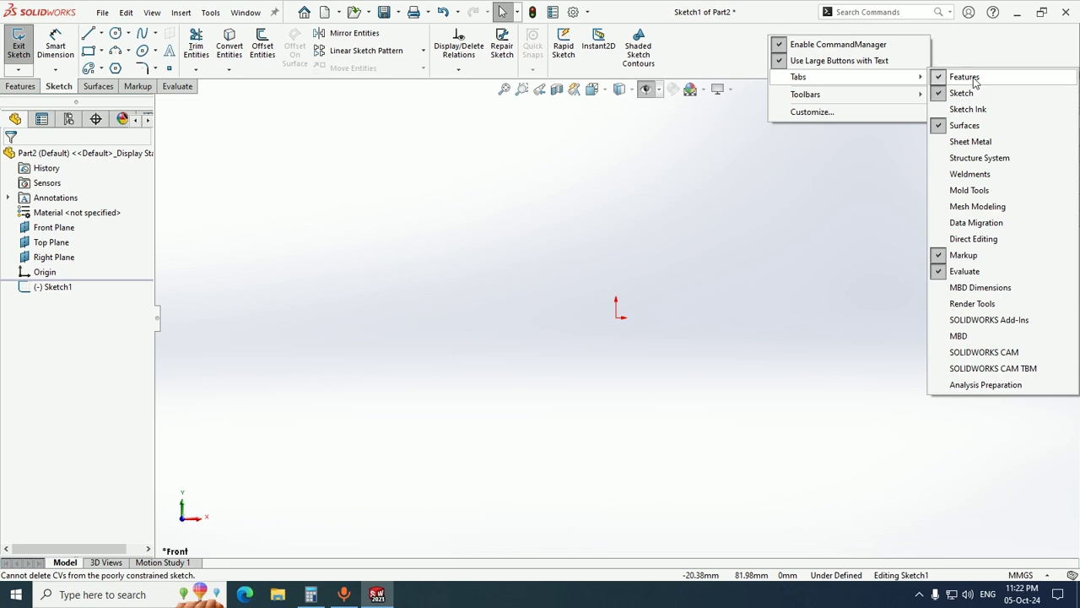
click(939, 78)
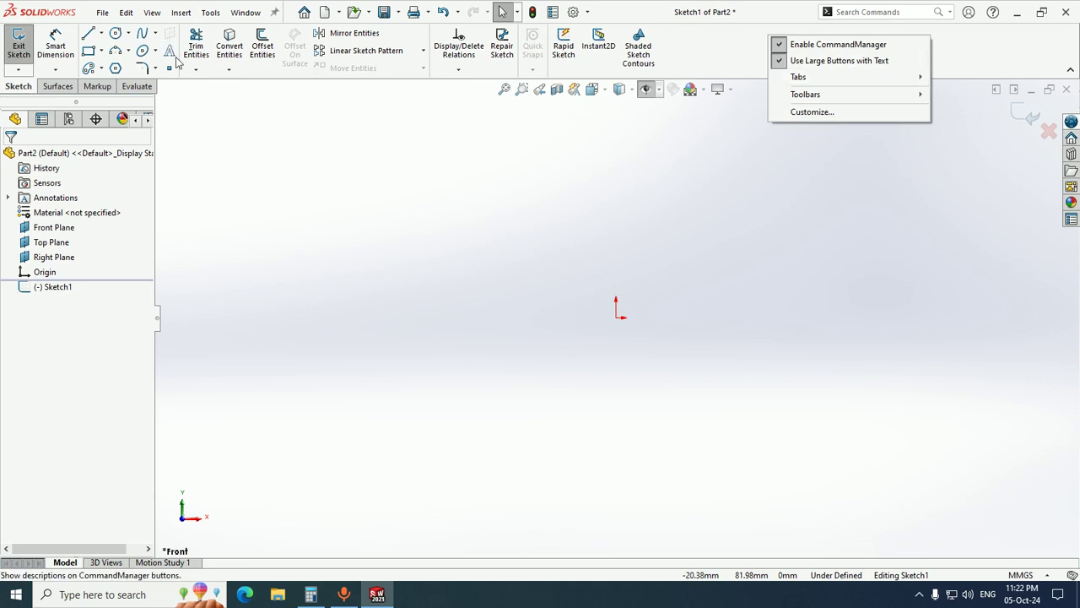
click(713, 253)
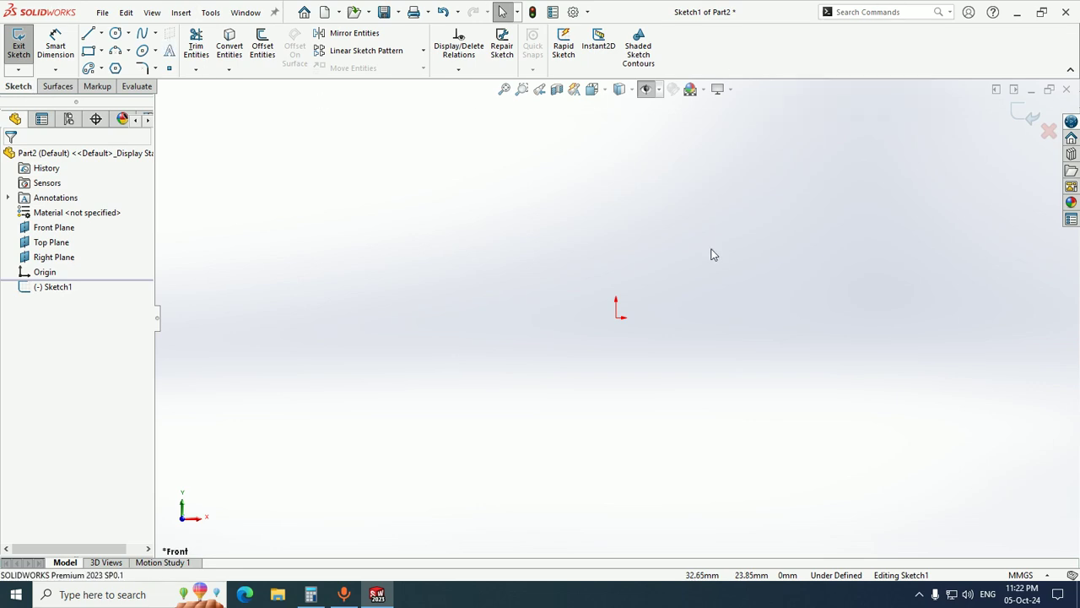
- Restore the Features tab in the CommandManager and add the Sheet Metal and Weldments tabs
right_click(760, 42)
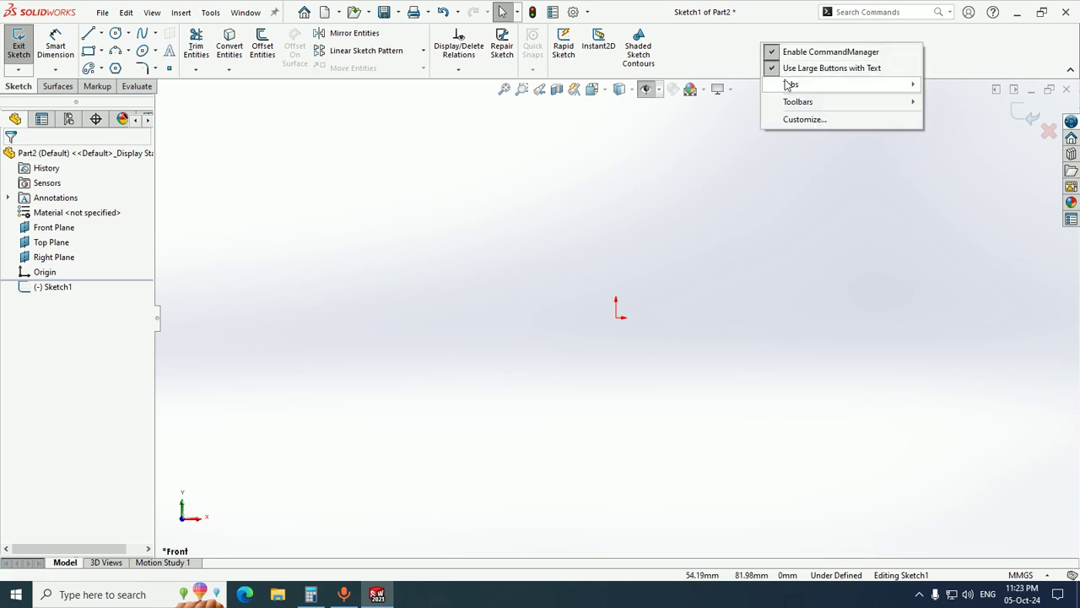
mouse_move(789, 87)
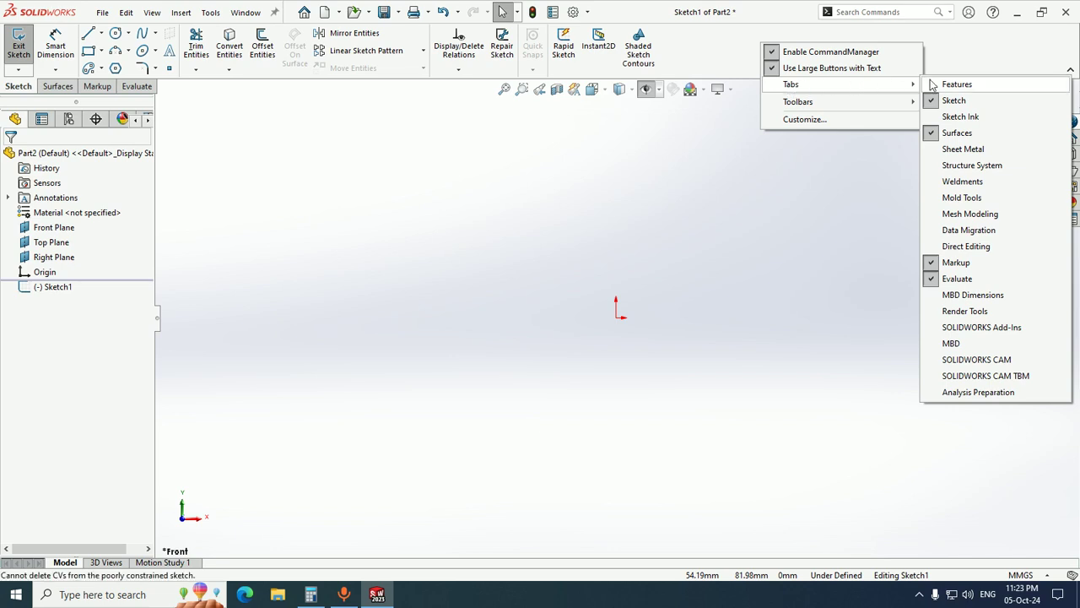
click(956, 85)
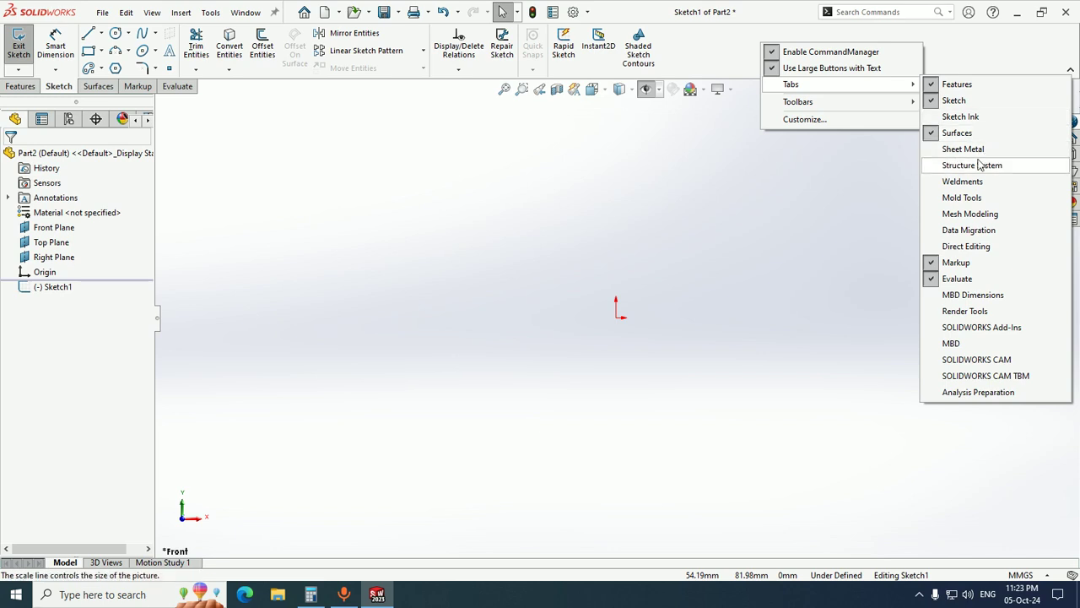
click(934, 152)
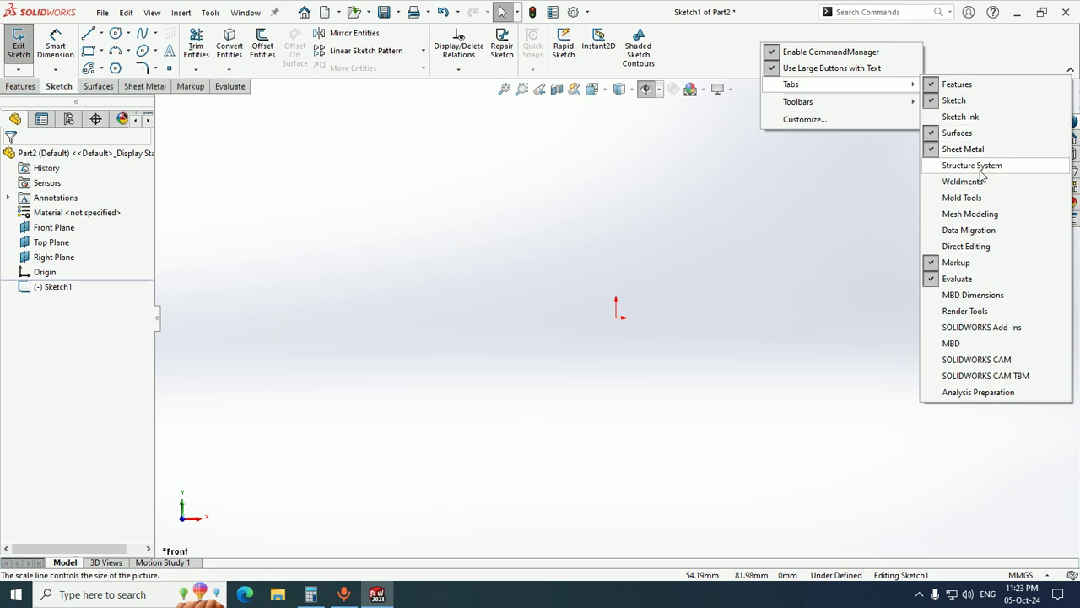
click(932, 185)
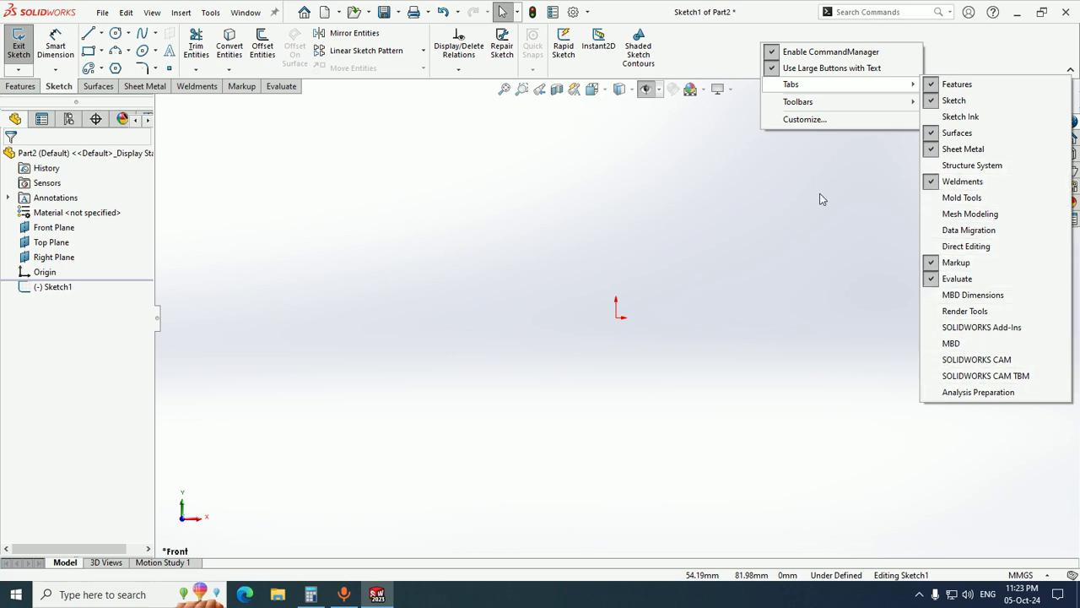
- Exit the empty sketch and show the hidden reference planes in the graphics area
click(842, 195)
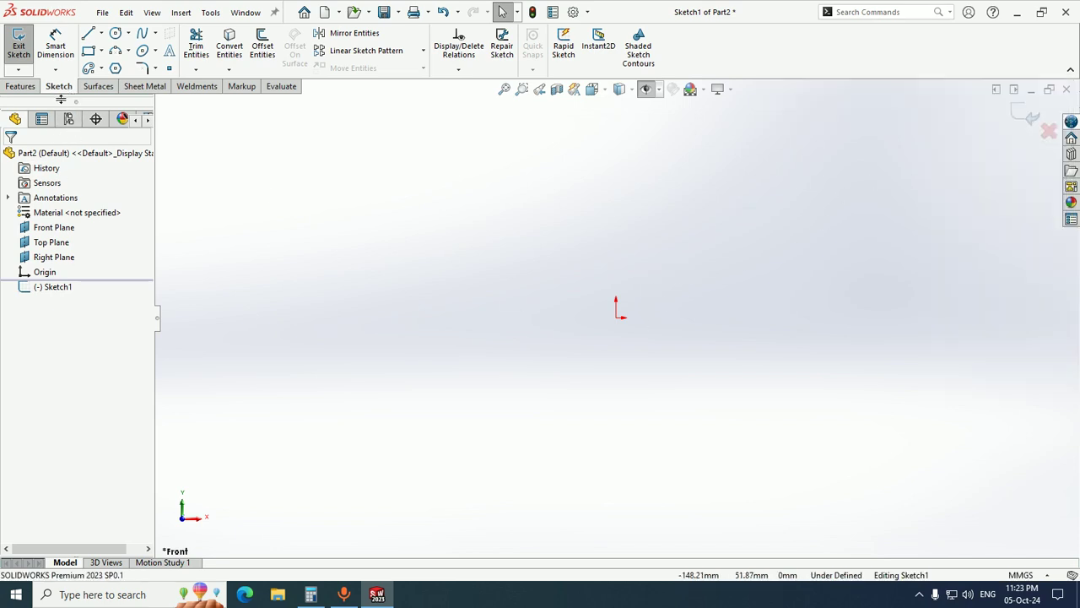
click(1020, 117)
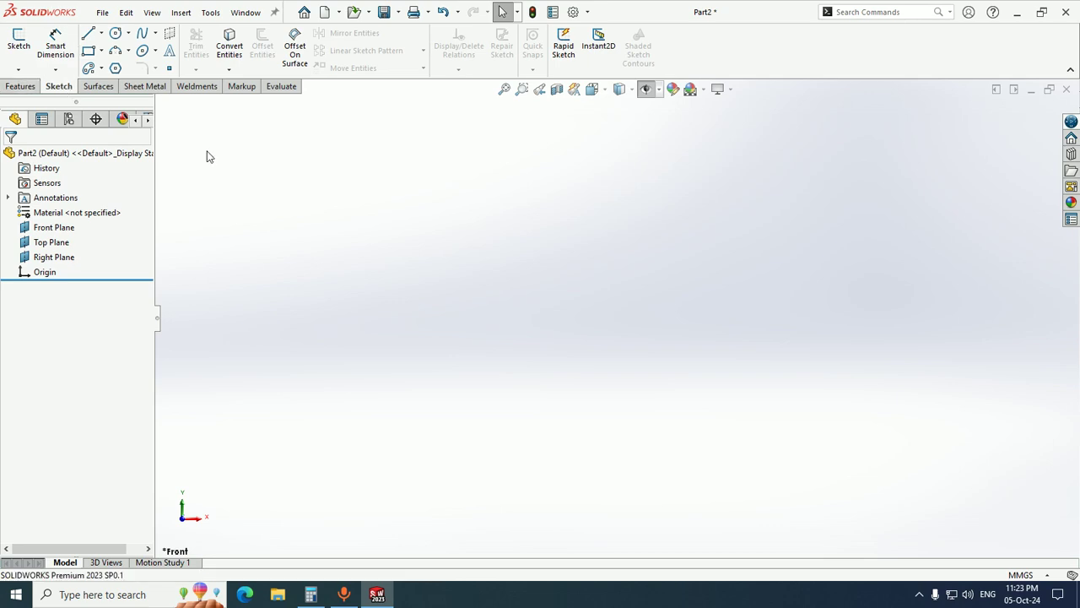
click(645, 88)
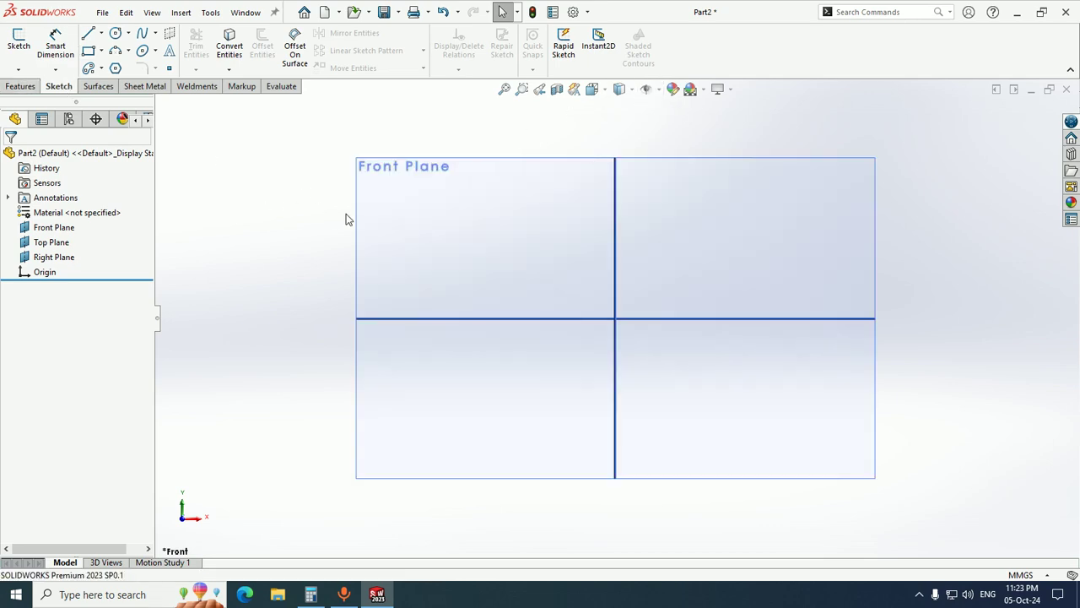
- Open another sketch on the Front Plane and hide all item types in the graphics area
middle_drag(371, 211, 338, 247)
key(ctrl+7)
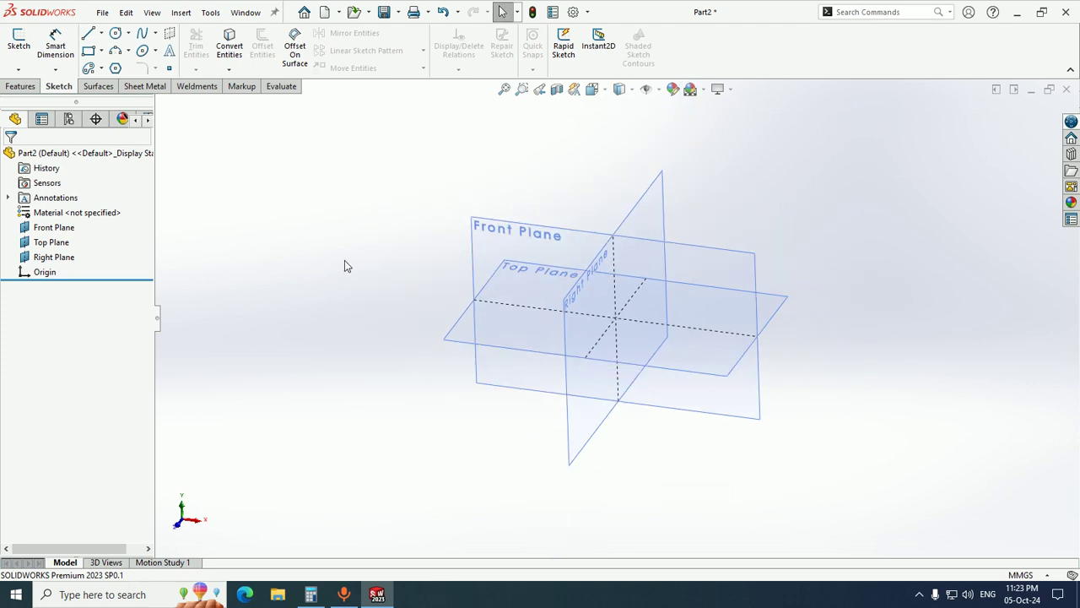
right_click(483, 223)
click(522, 202)
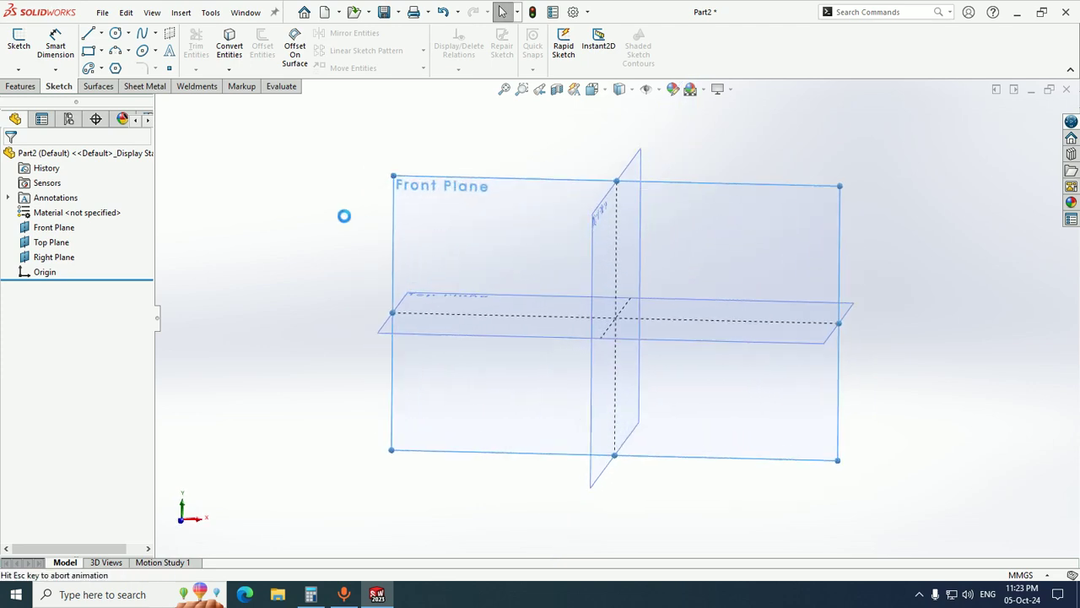
click(286, 240)
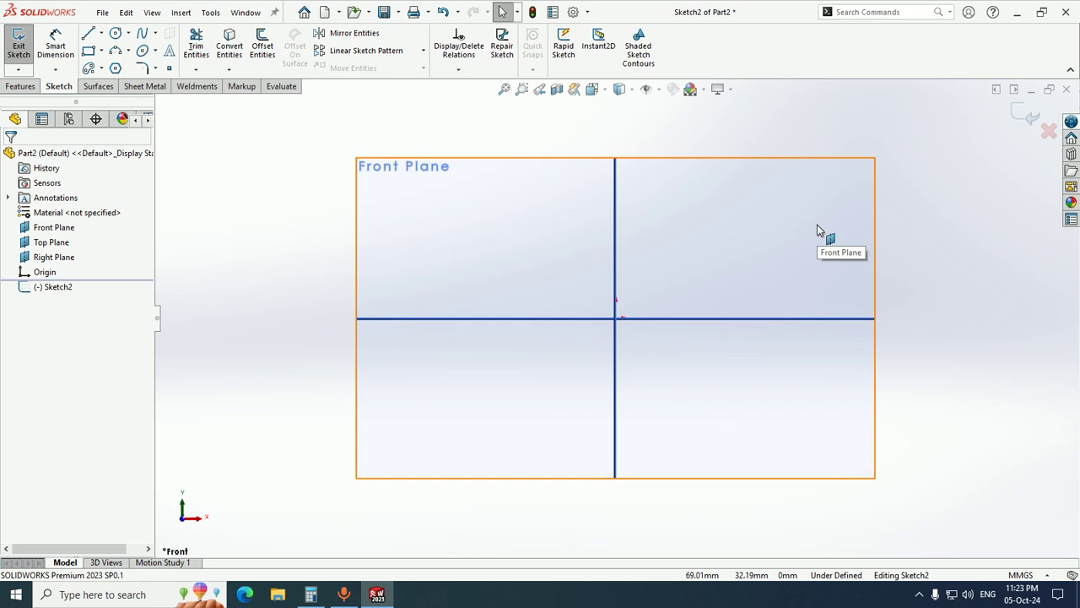
click(646, 89)
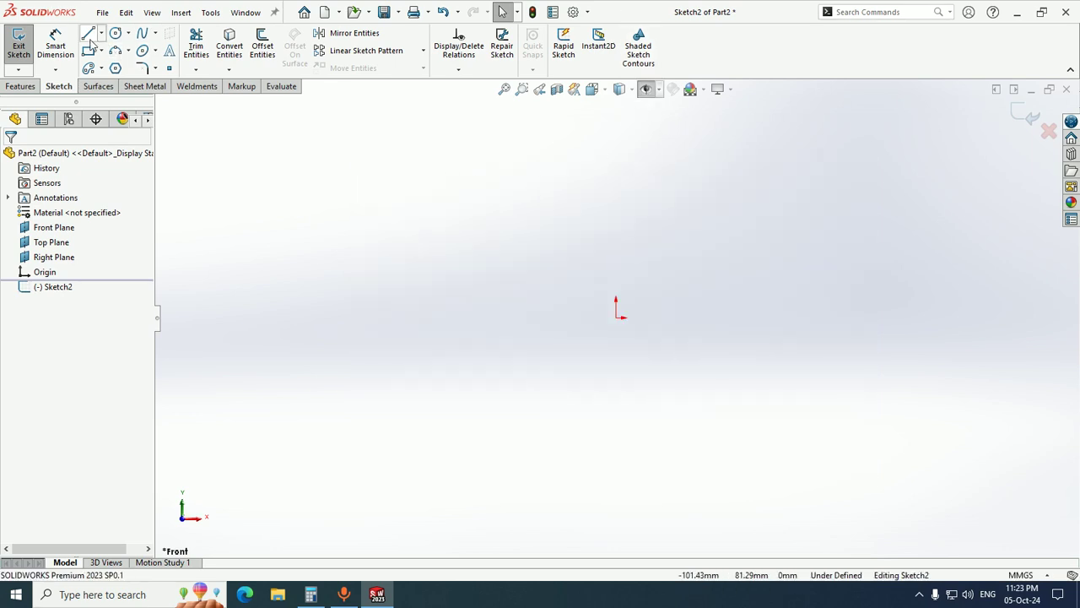
- Sketch a chain of three connected lines left of the origin: a vertical line, a rising diagonal and a short falling segment
click(102, 33)
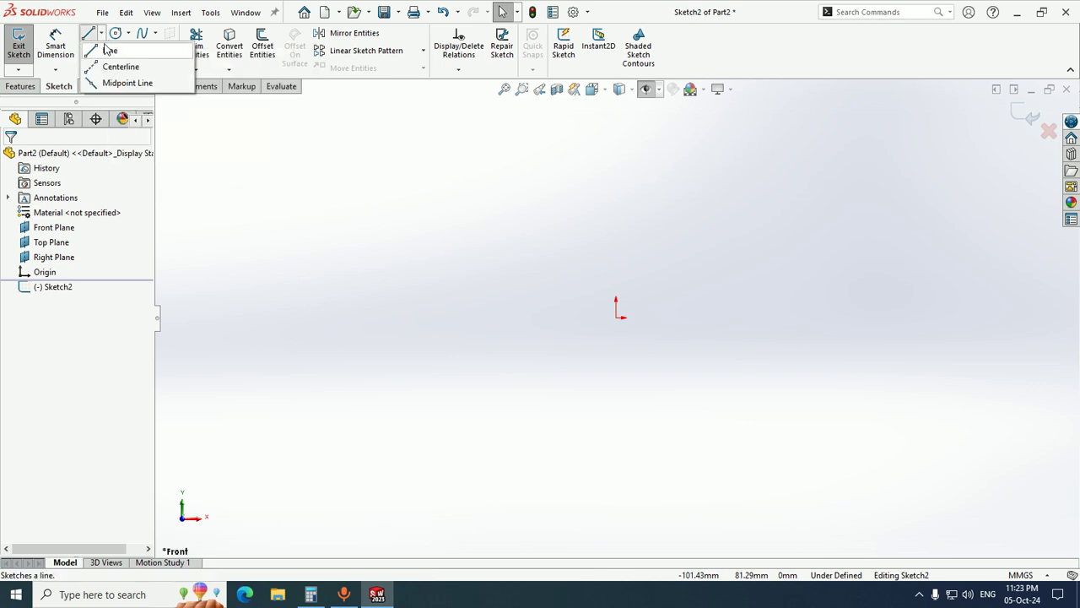
click(238, 173)
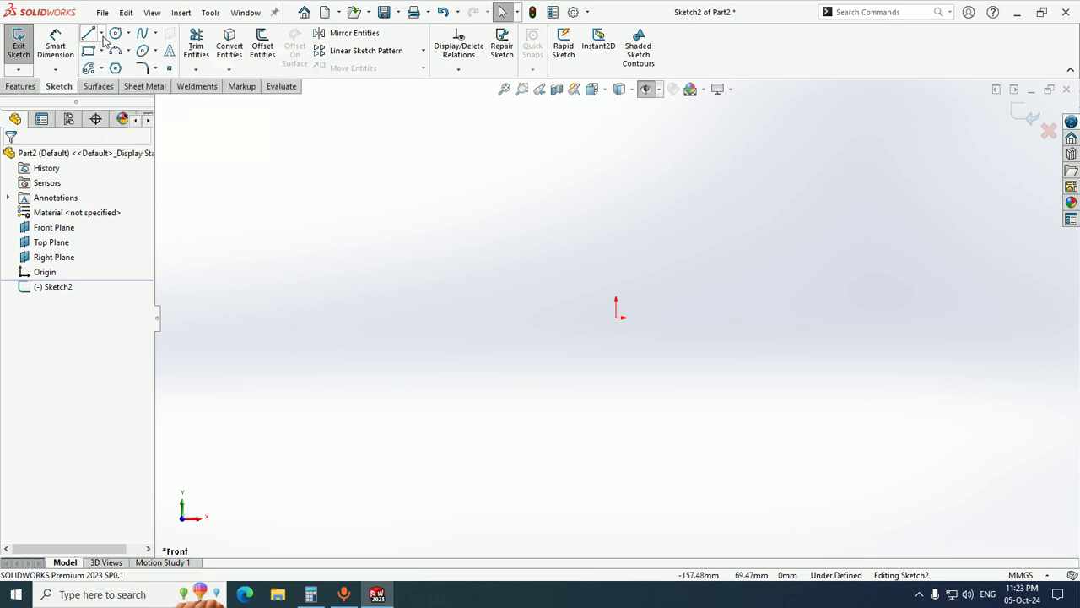
click(102, 36)
click(109, 46)
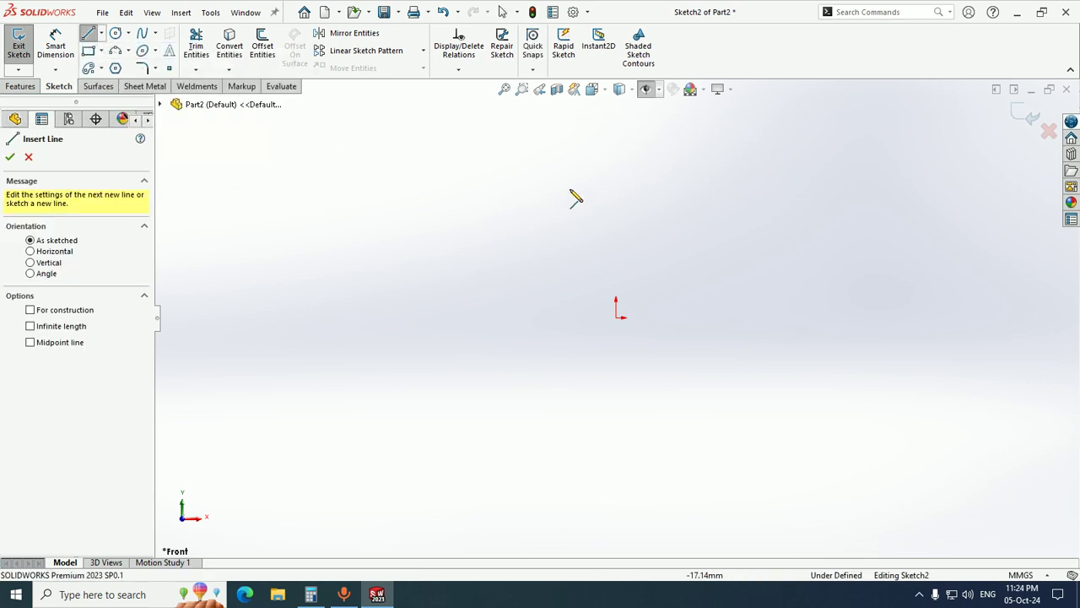
click(437, 203)
click(438, 377)
click(549, 300)
click(561, 345)
key(Escape)
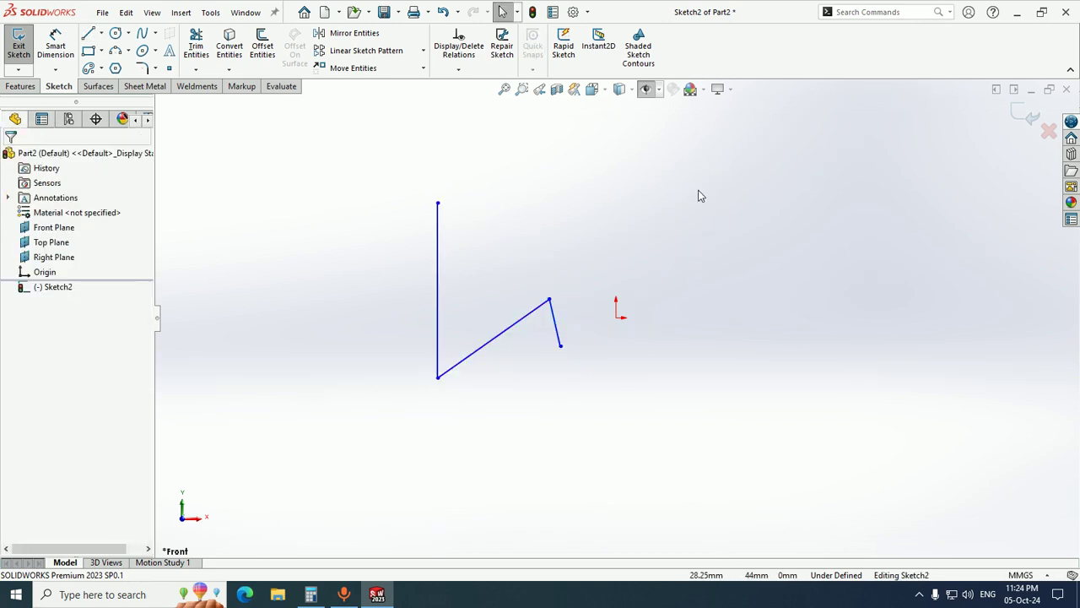
- Sketch a separate V-shaped chain of two connected lines above and to the right of the origin
key(l)
click(693, 182)
click(703, 247)
click(808, 212)
key(Escape)
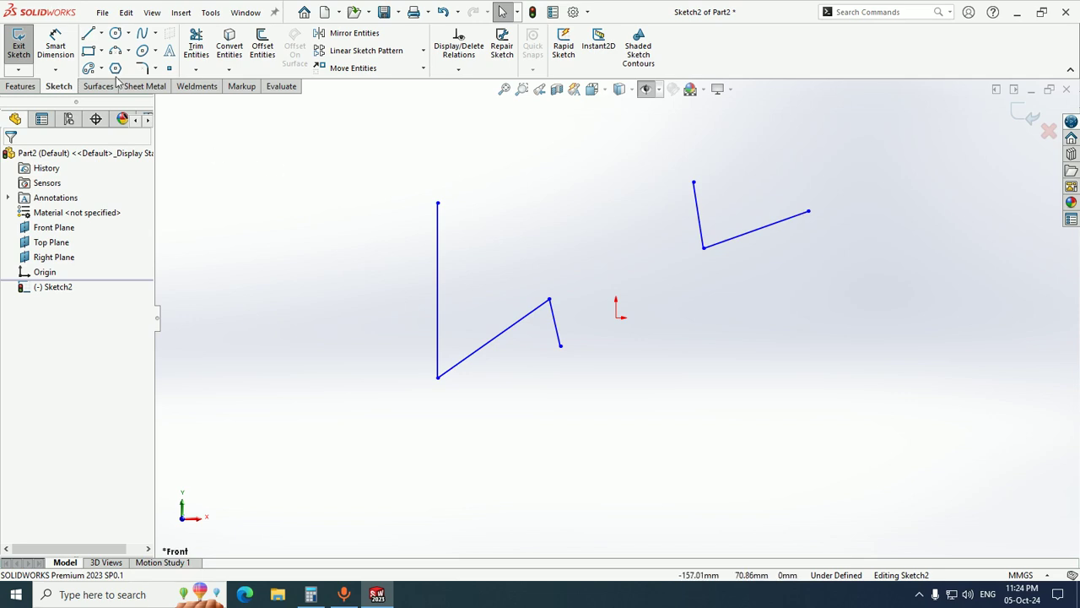
- Sketch a single vertical line about 69 mm long to the left of the three-line chain
click(90, 35)
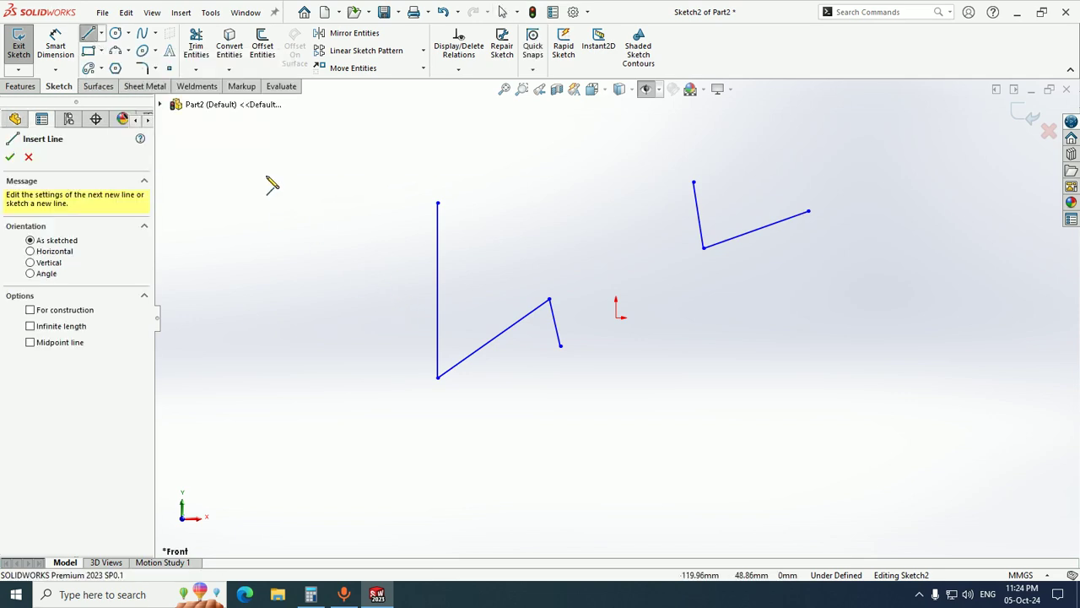
drag(258, 169, 258, 369)
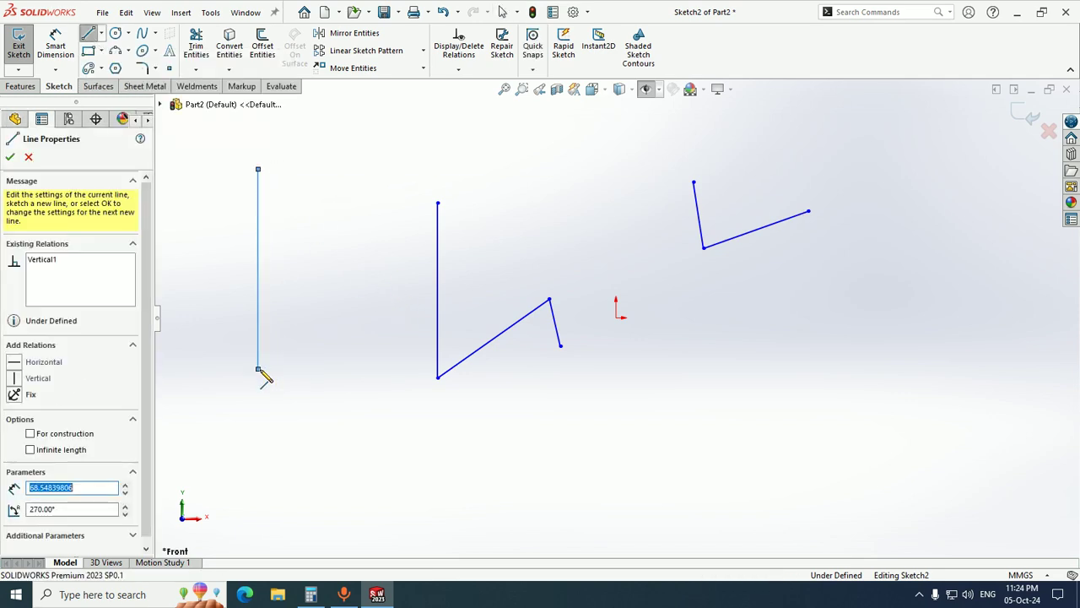
click(259, 370)
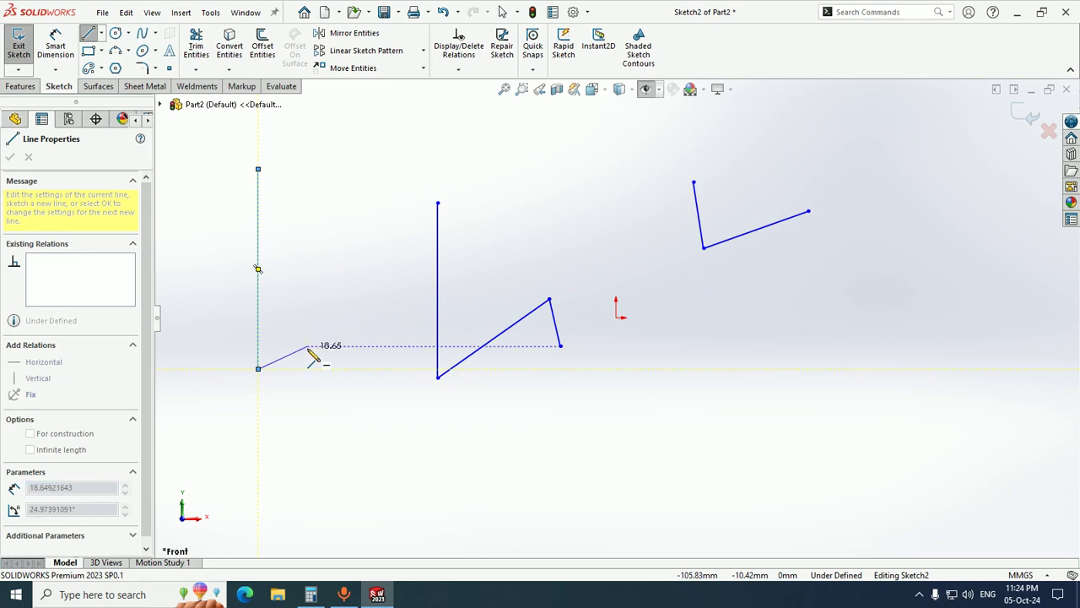
key(Escape)
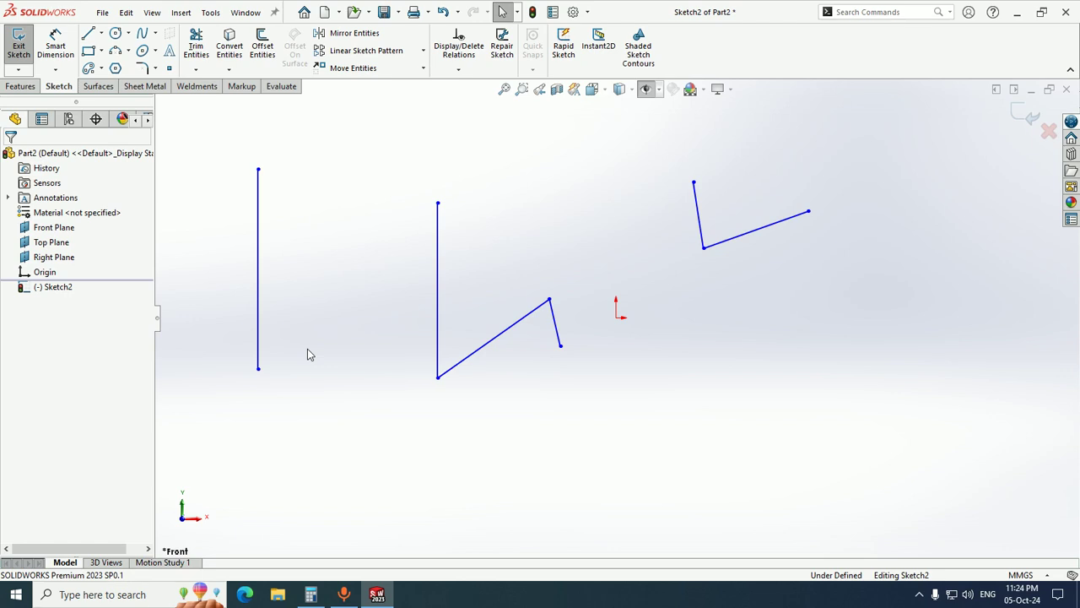
- Sketch a single horizontal line below the three-line chain
key(l)
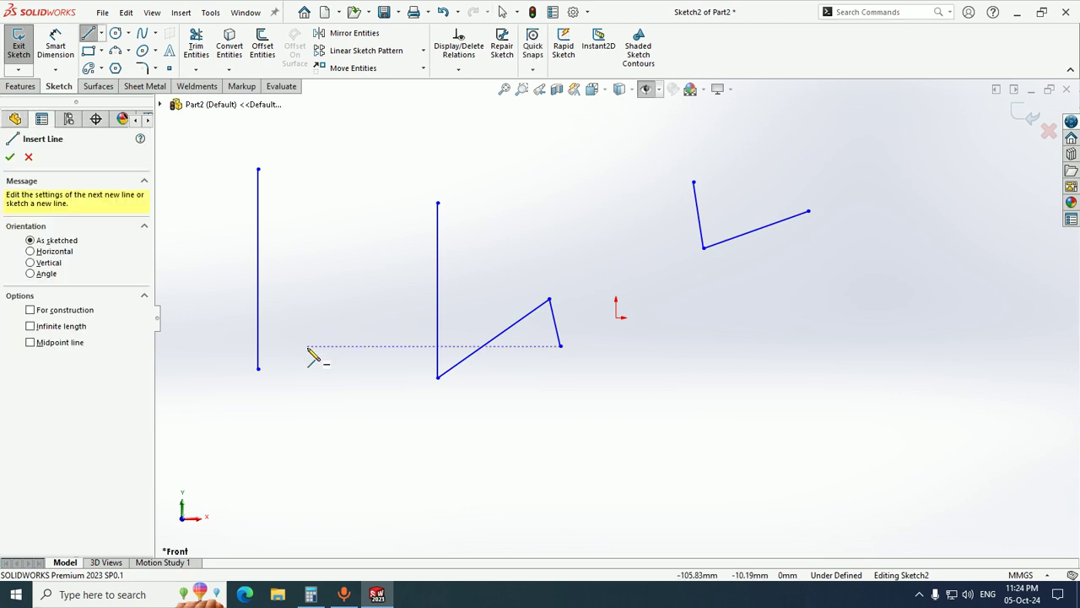
click(296, 472)
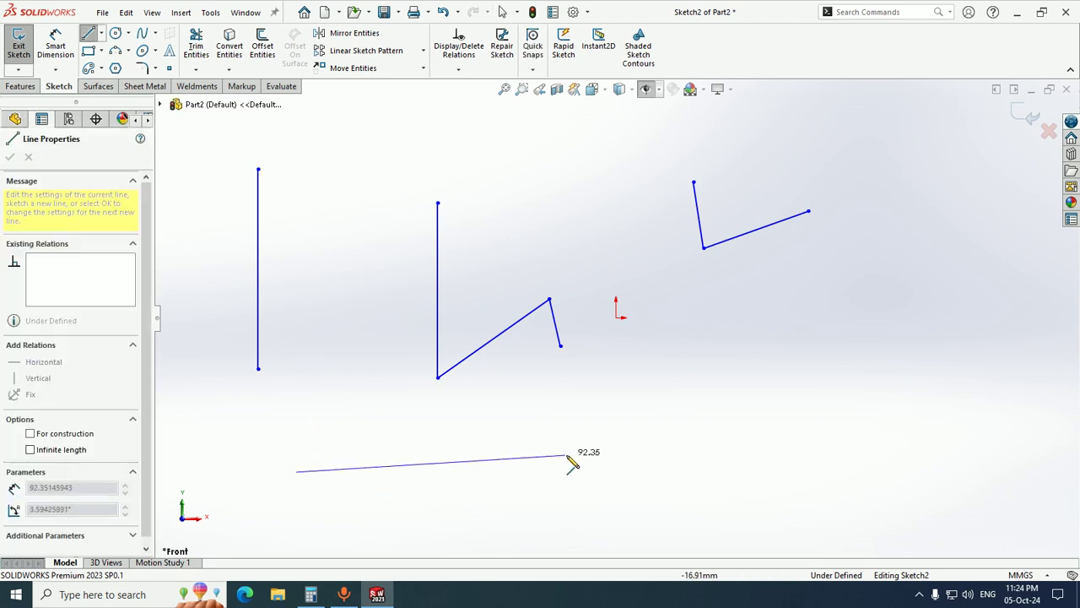
click(578, 472)
key(Escape)
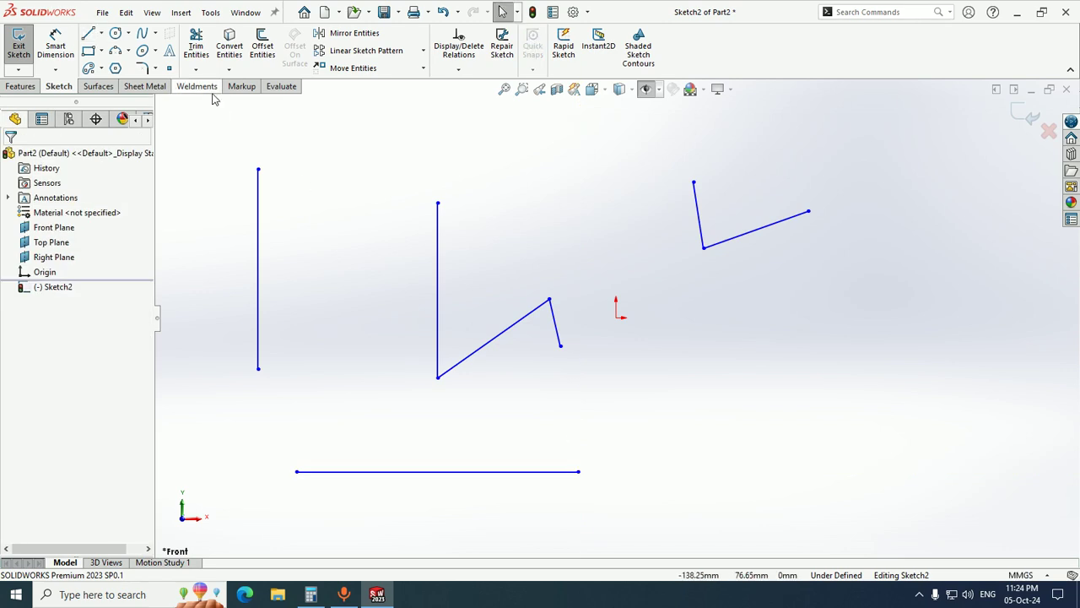
- Sketch a circle of about 15 mm radius below and right of the origin, and a smaller circle to its upper right
click(116, 33)
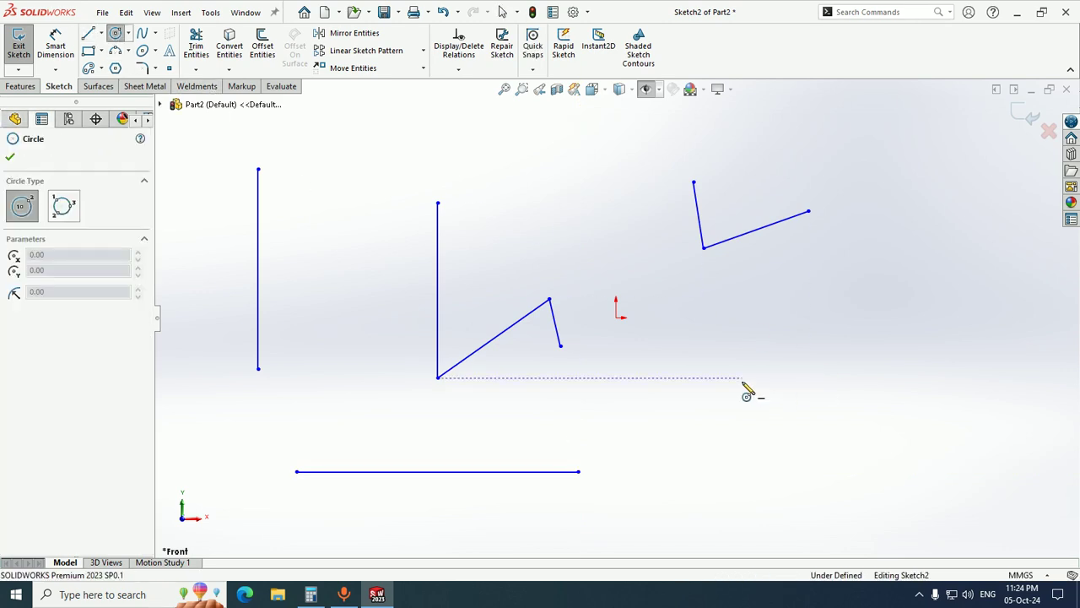
click(743, 422)
click(773, 393)
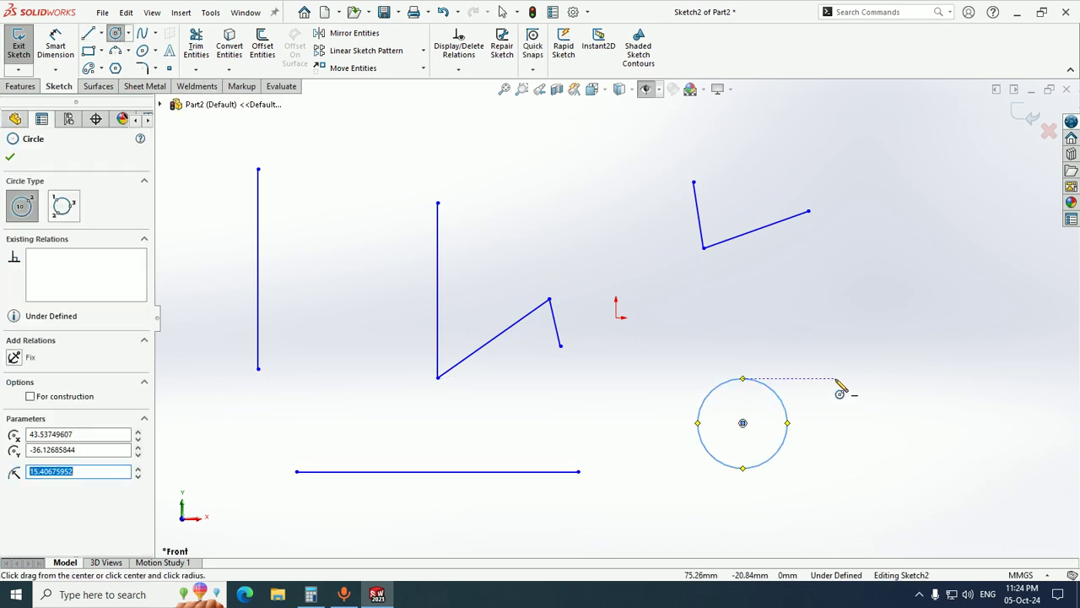
key(Escape)
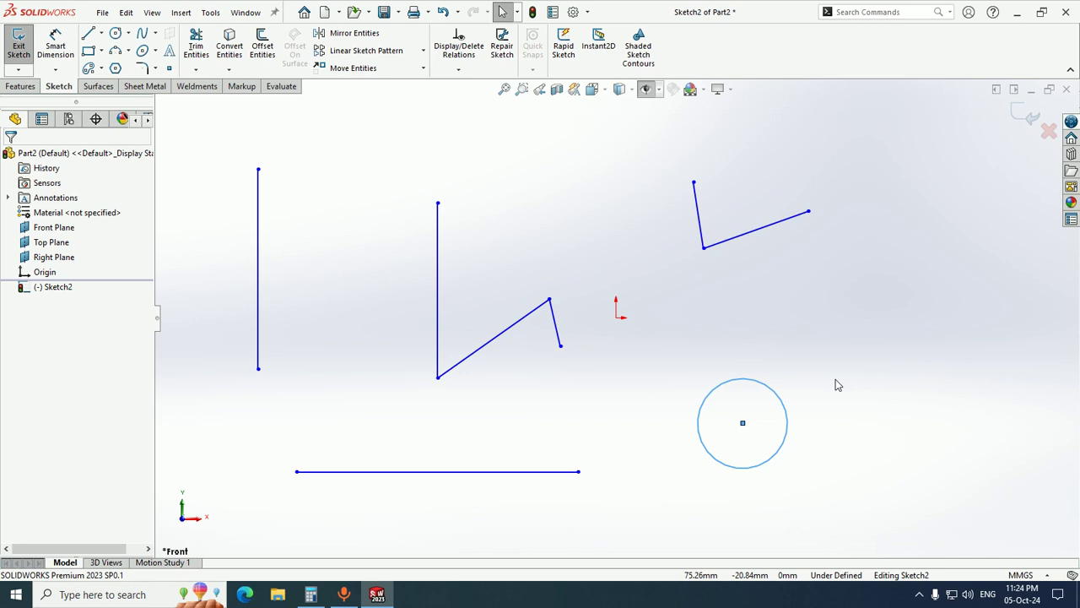
key(Return)
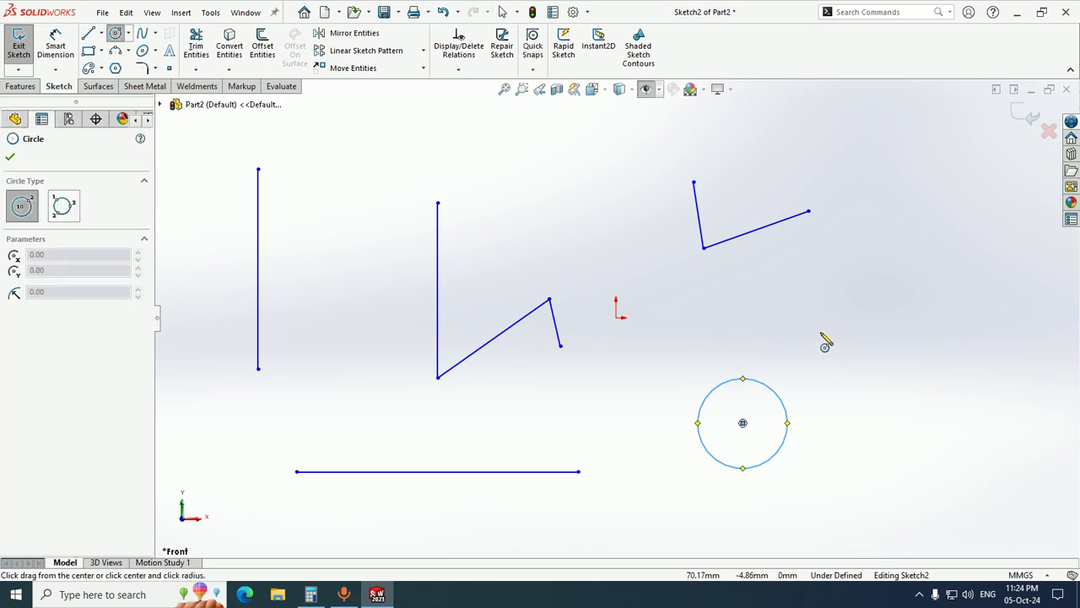
click(820, 331)
click(853, 336)
key(Escape)
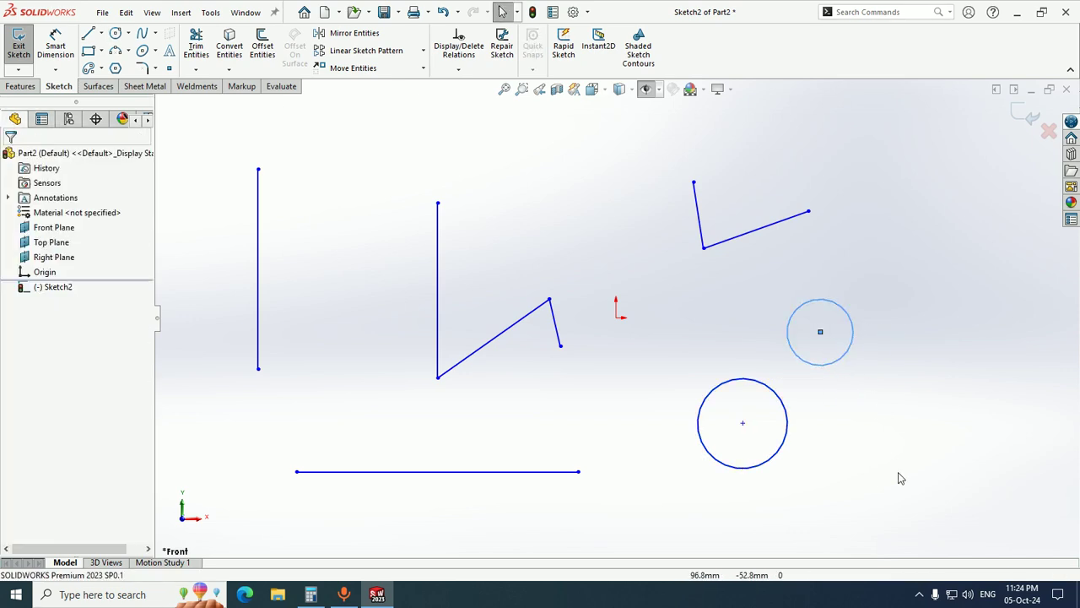
- Delete all the lines and circles in the sketch
mouse_move(958, 535)
mouse_down()
mouse_move(191, 186)
mouse_move(192, 129)
mouse_up()
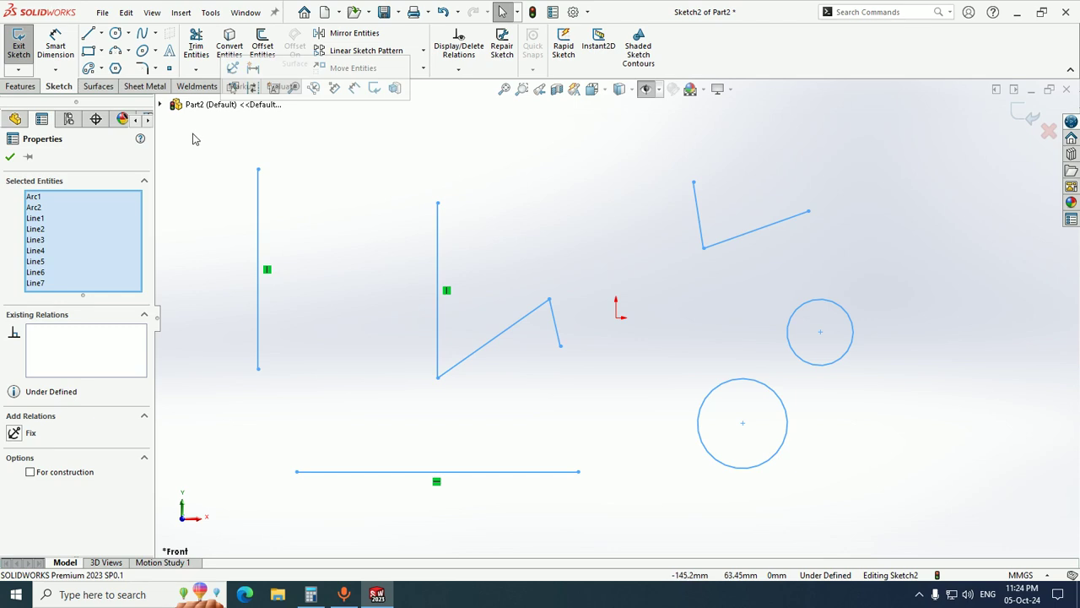
key(Delete)
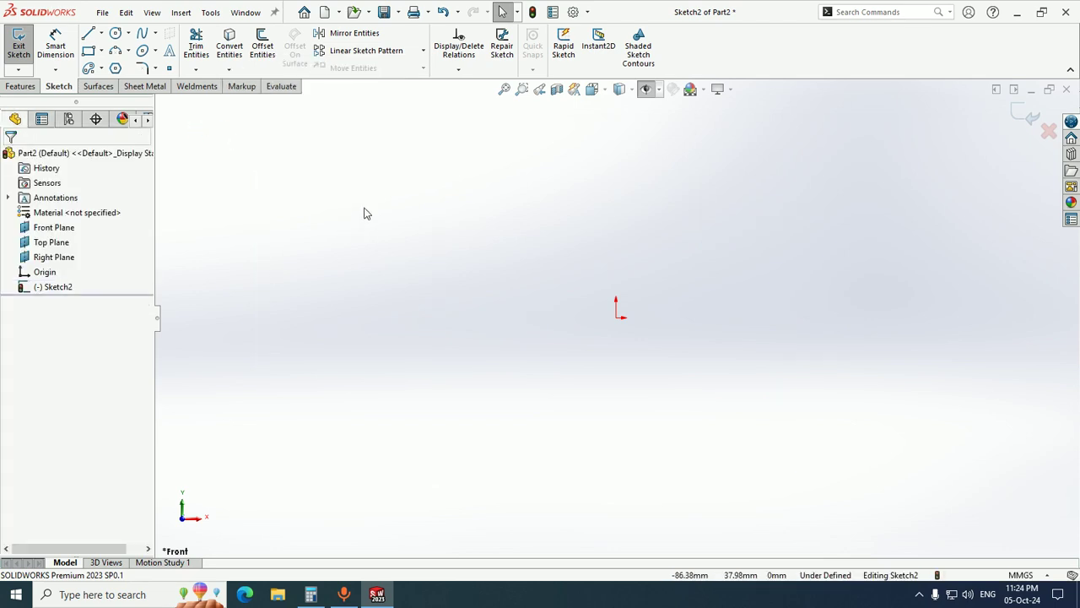
- Sketch a slightly inclined centerline about 120 mm long above and to the left of the origin
click(101, 33)
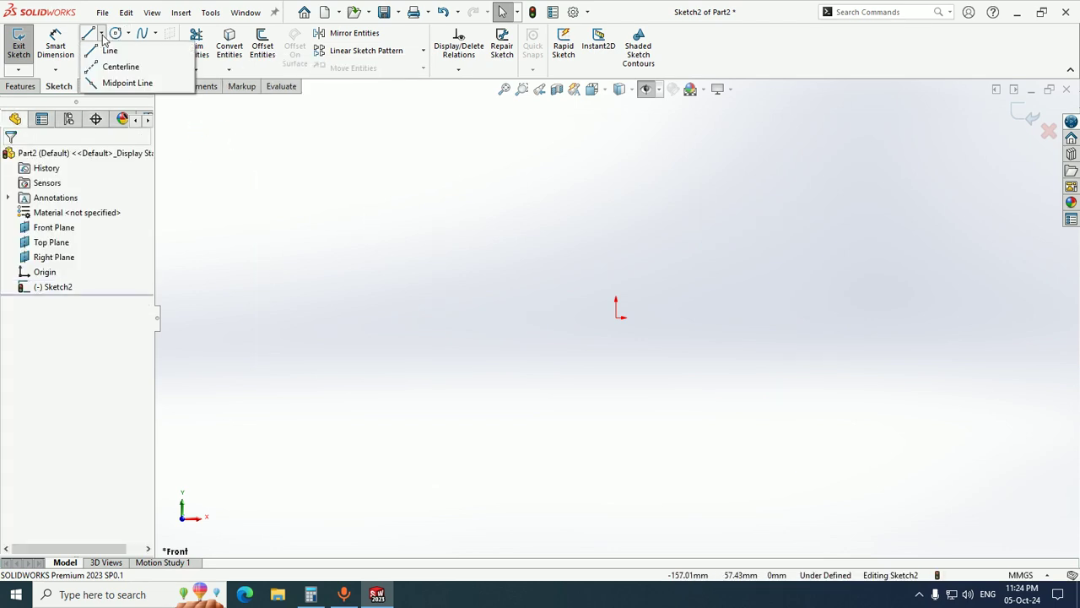
click(122, 72)
click(270, 234)
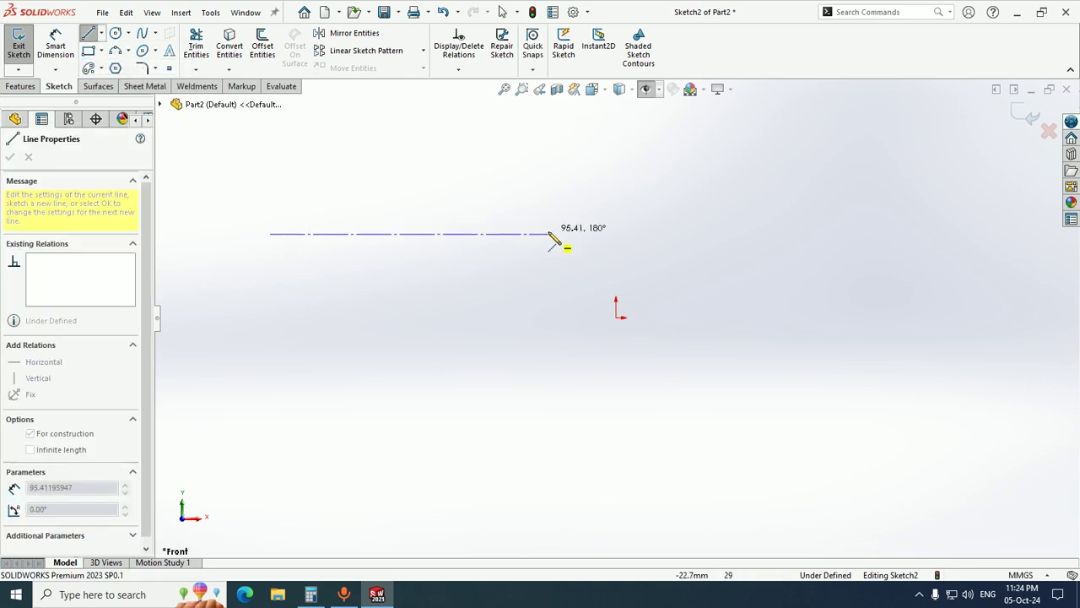
click(621, 226)
key(Escape)
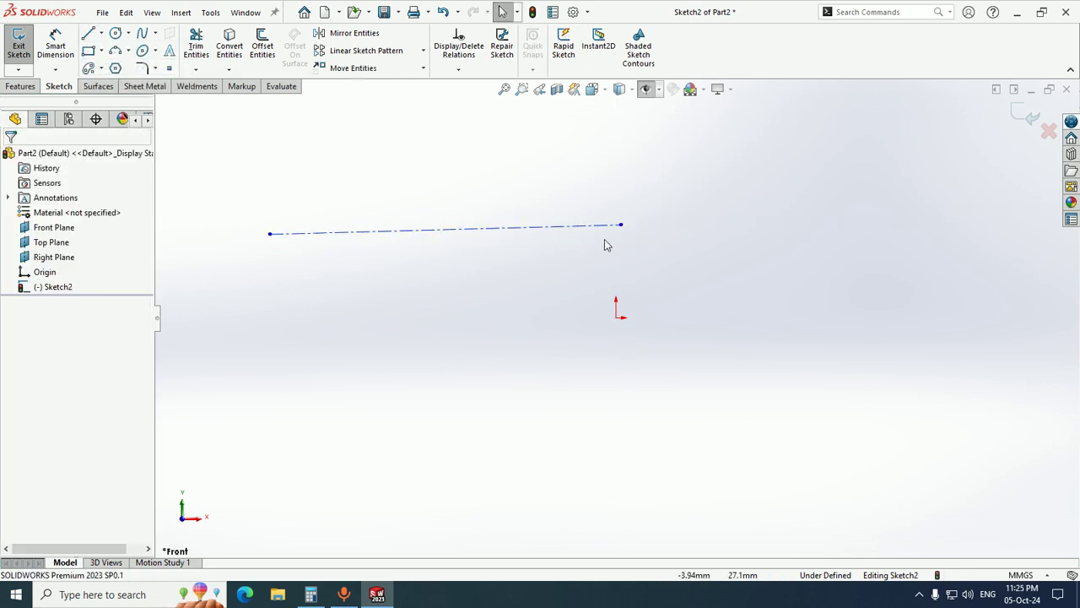
- Add a Horizontal relation to the centerline
click(540, 234)
click(510, 314)
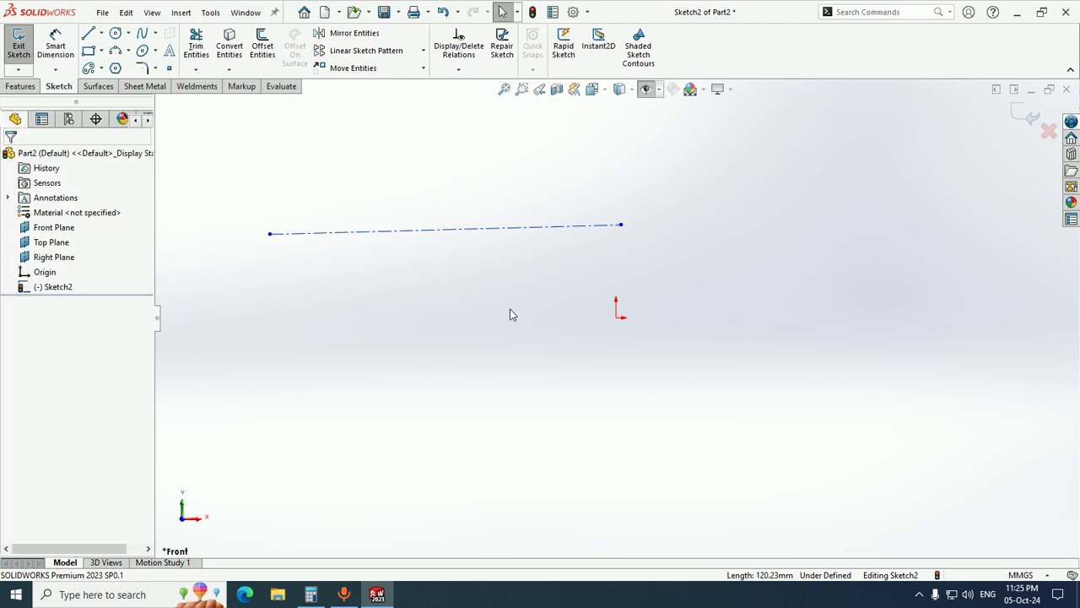
click(499, 232)
click(547, 173)
click(480, 246)
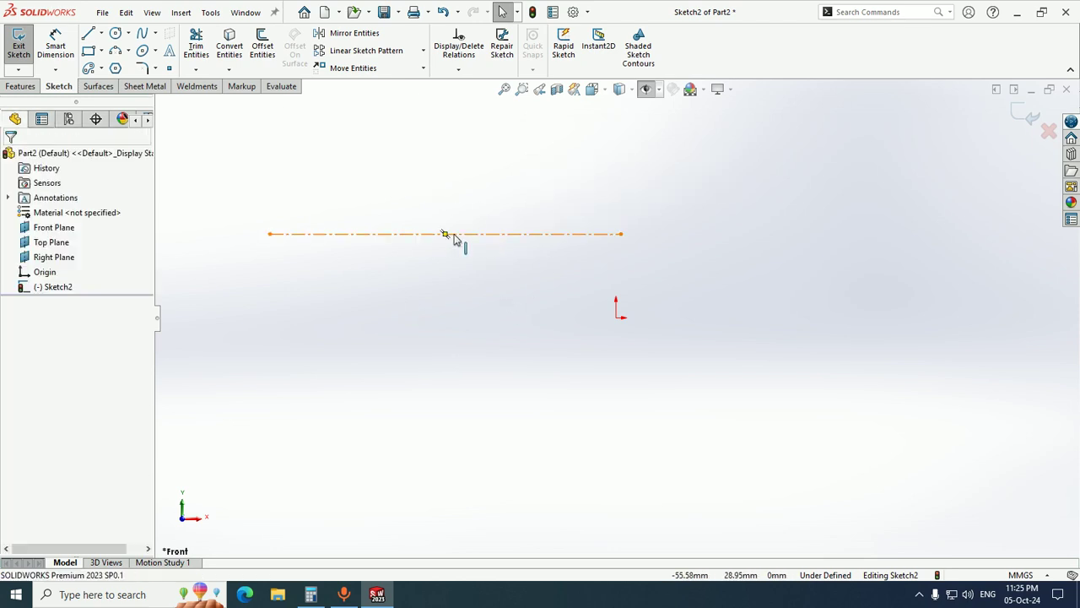
- Convert the centerline from construction geometry into a regular solid line and delete it
right_click(470, 236)
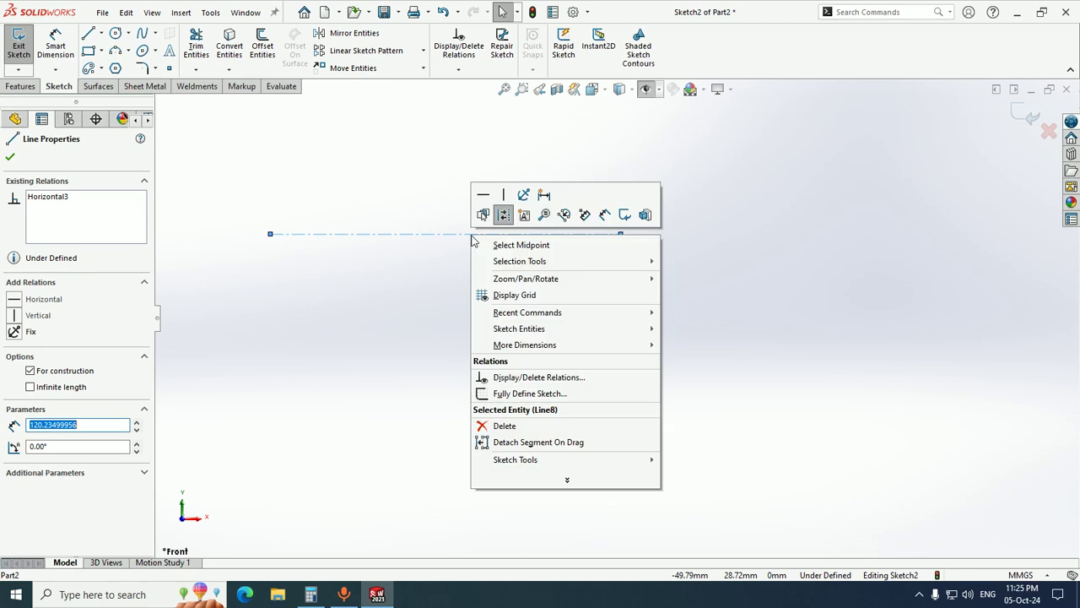
click(503, 215)
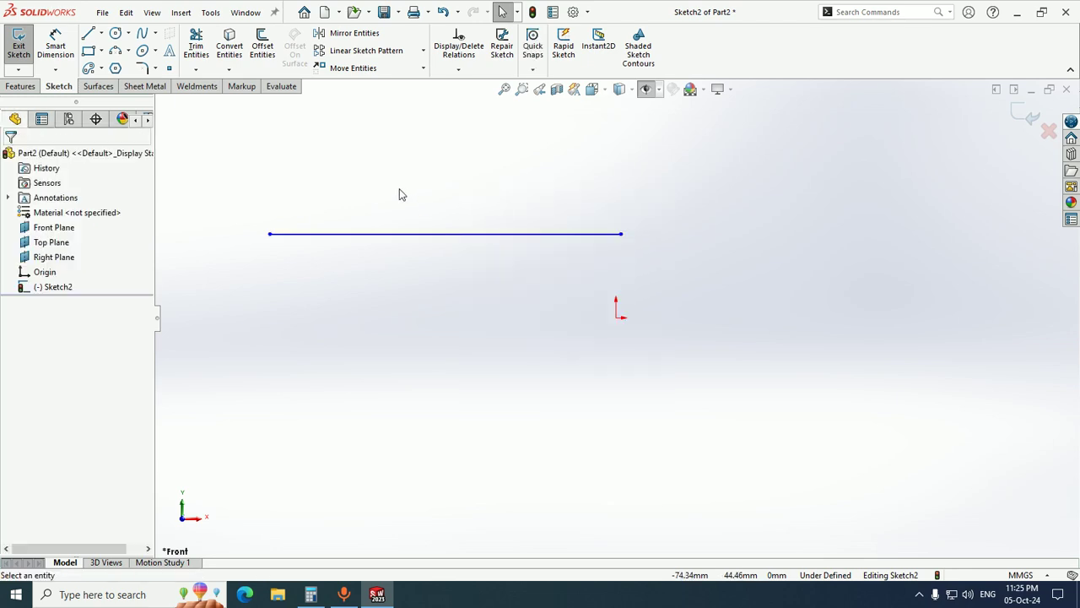
click(427, 243)
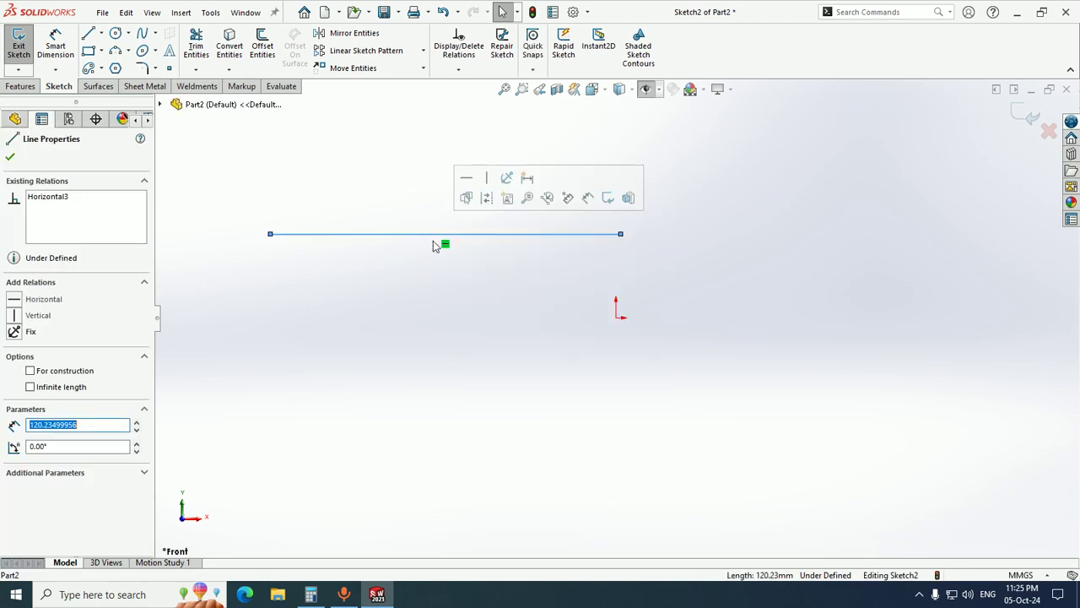
key(Delete)
- Sketch a horizontal solid line about 78 mm long above and to the left of the origin
click(93, 39)
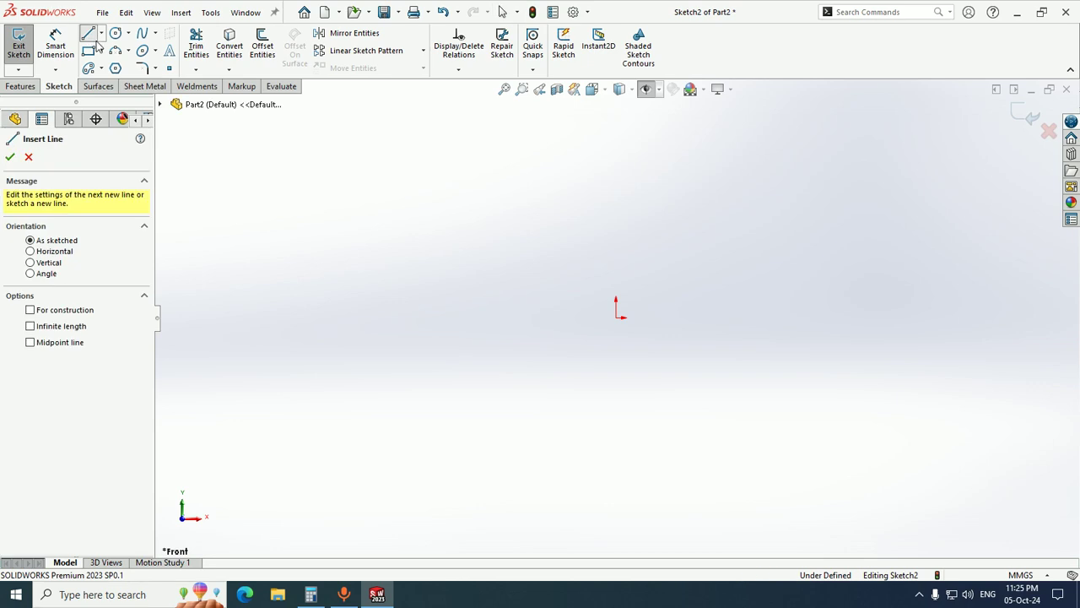
click(101, 34)
click(111, 51)
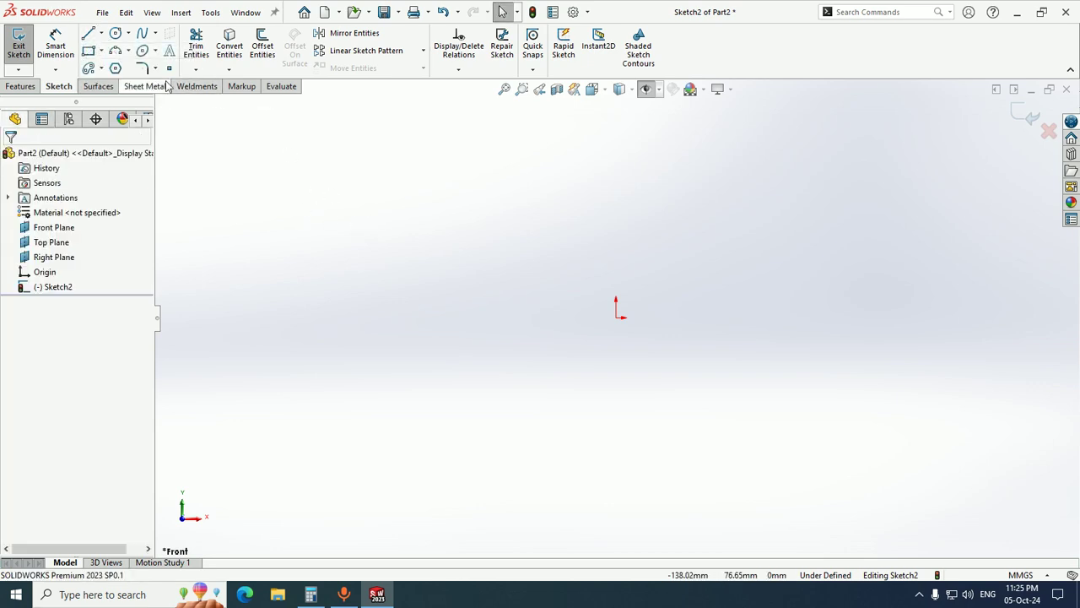
click(88, 33)
click(269, 140)
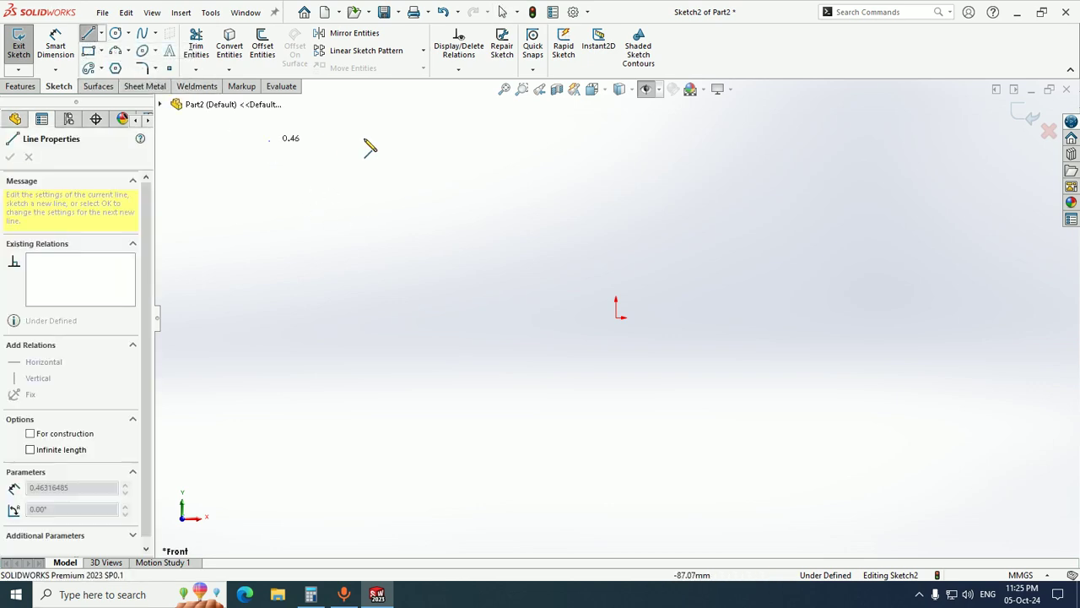
click(495, 140)
- Convert the horizontal line to construction geometry and delete it
right_click(467, 140)
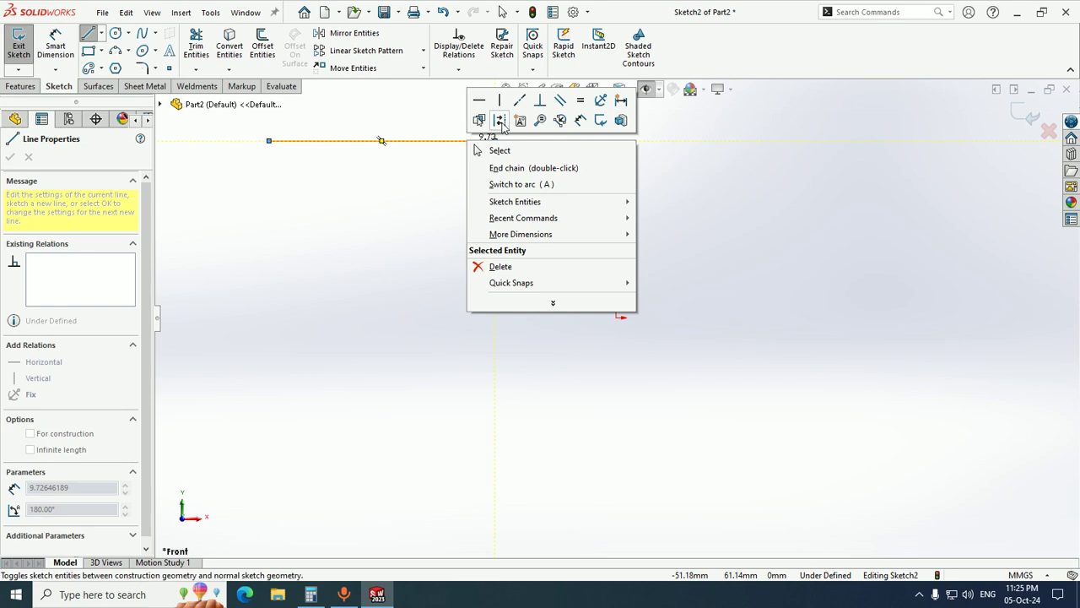
click(501, 125)
click(424, 143)
key(Delete)
- Sketch a horizontal midpoint line centred on the origin, extending about 95 mm to each side
click(100, 33)
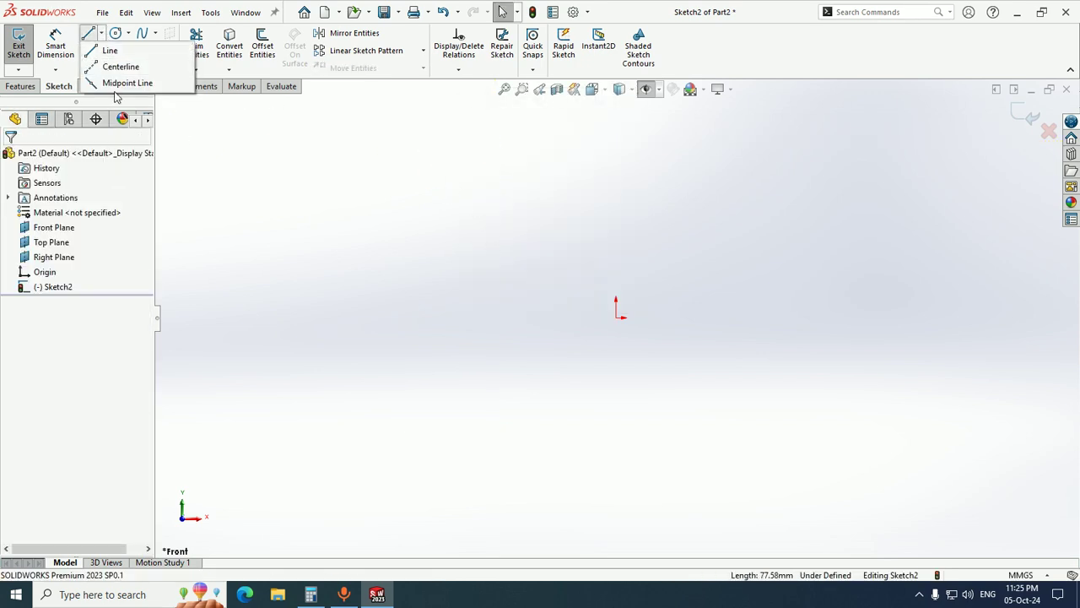
click(117, 82)
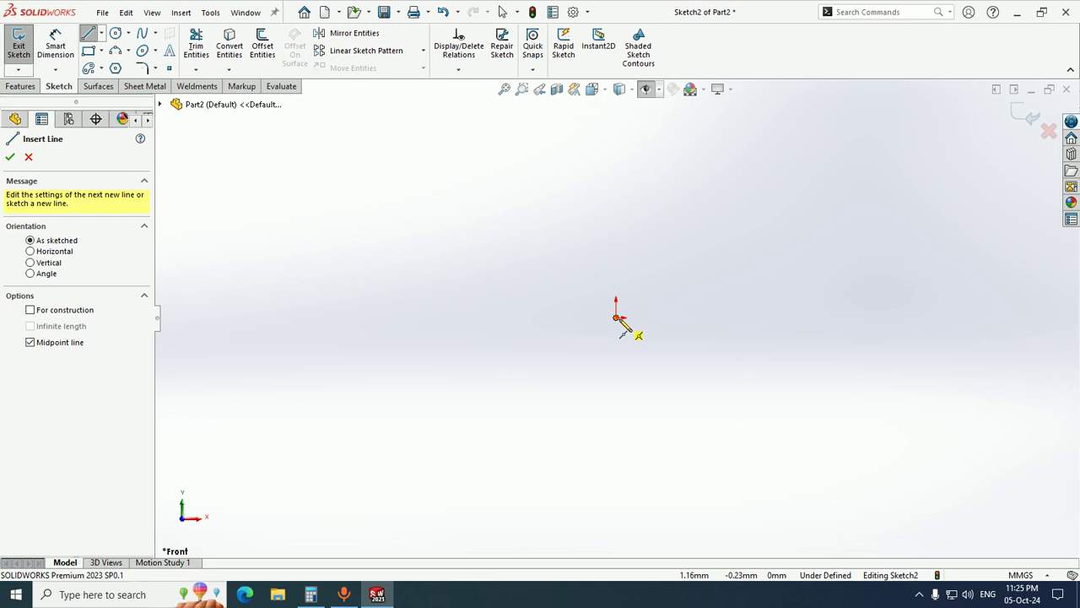
click(617, 318)
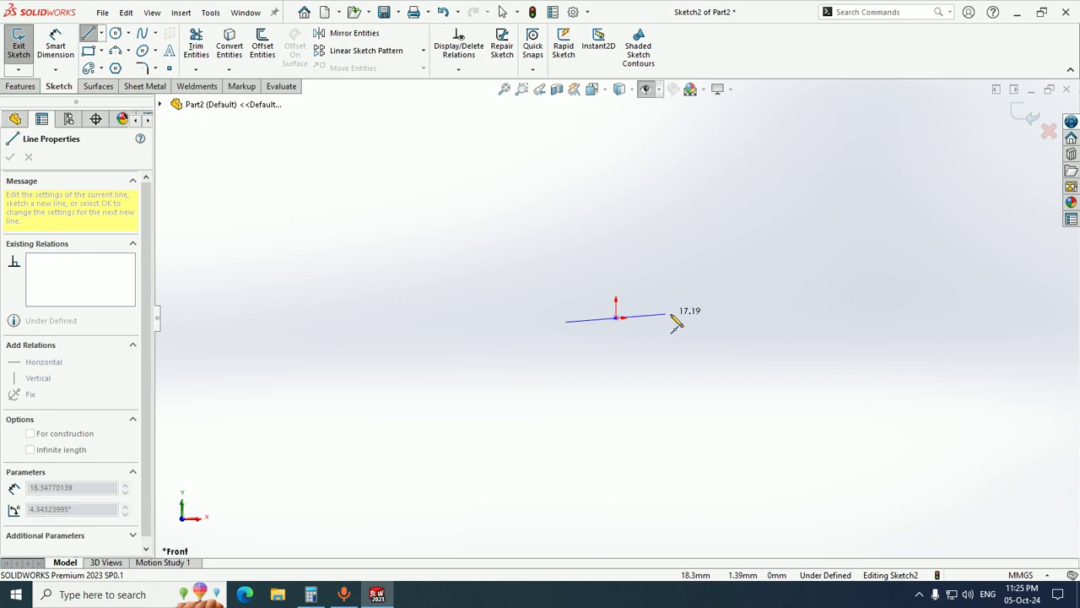
click(896, 318)
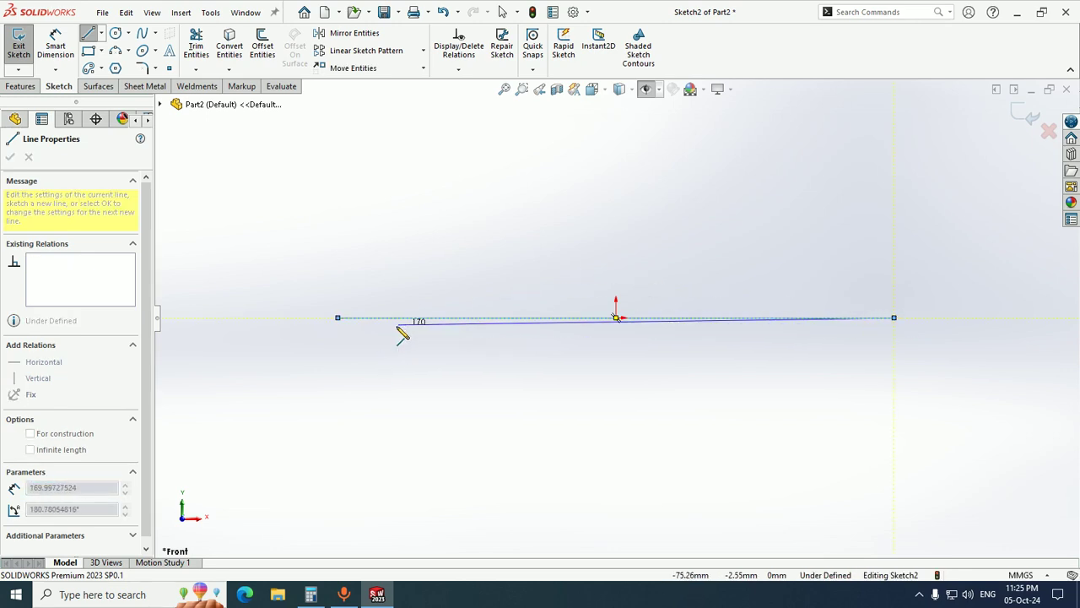
key(Escape)
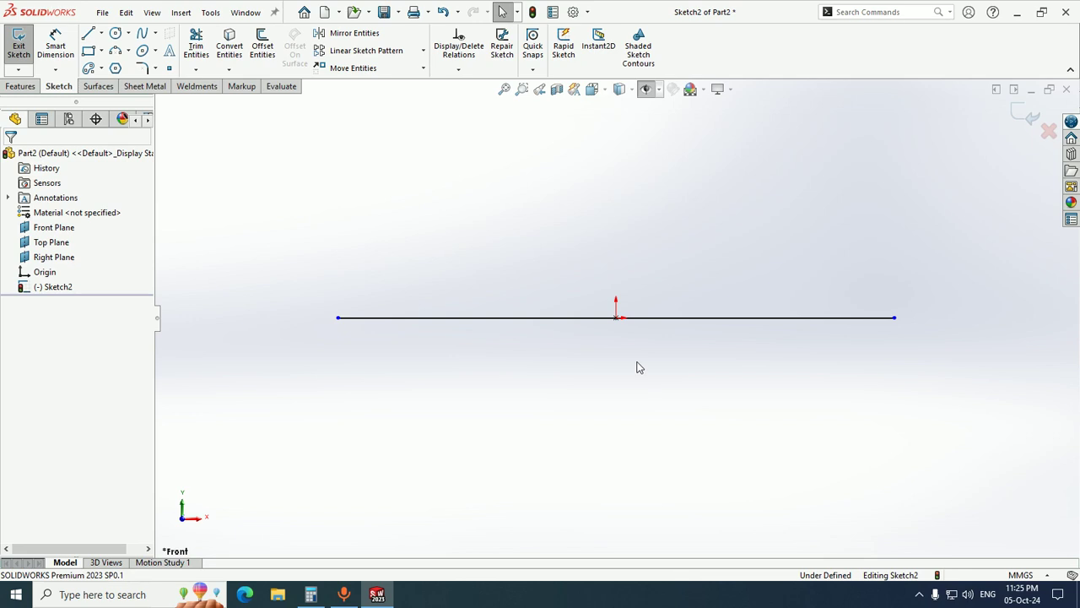
- Dimension the distance from the origin to the midpoint line's right endpoint, accepting its drawn value
right_drag(637, 363, 619, 322)
click(618, 319)
click(894, 319)
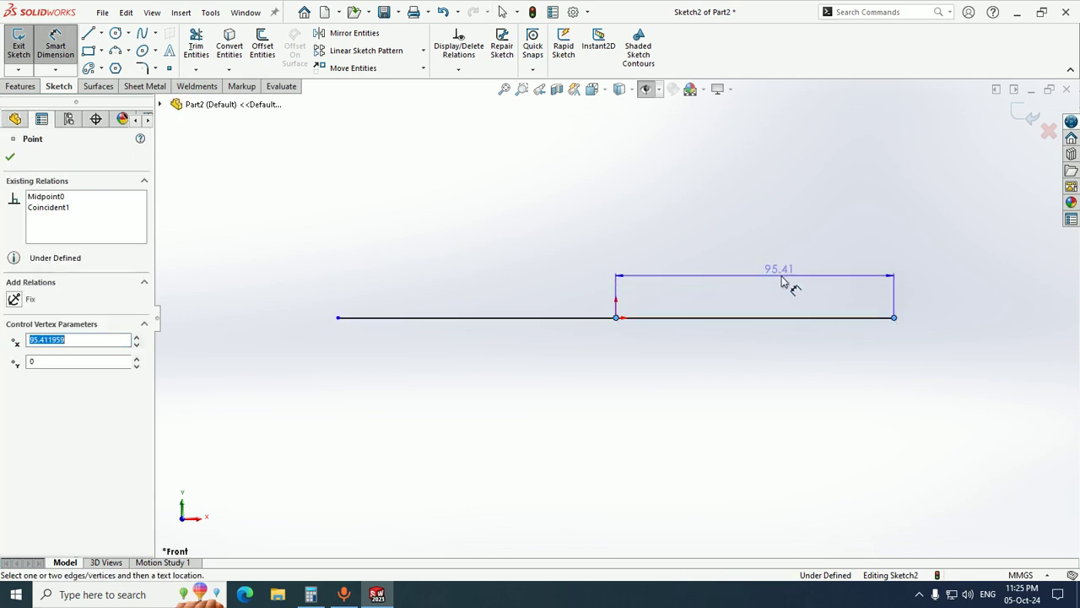
click(767, 281)
click(711, 253)
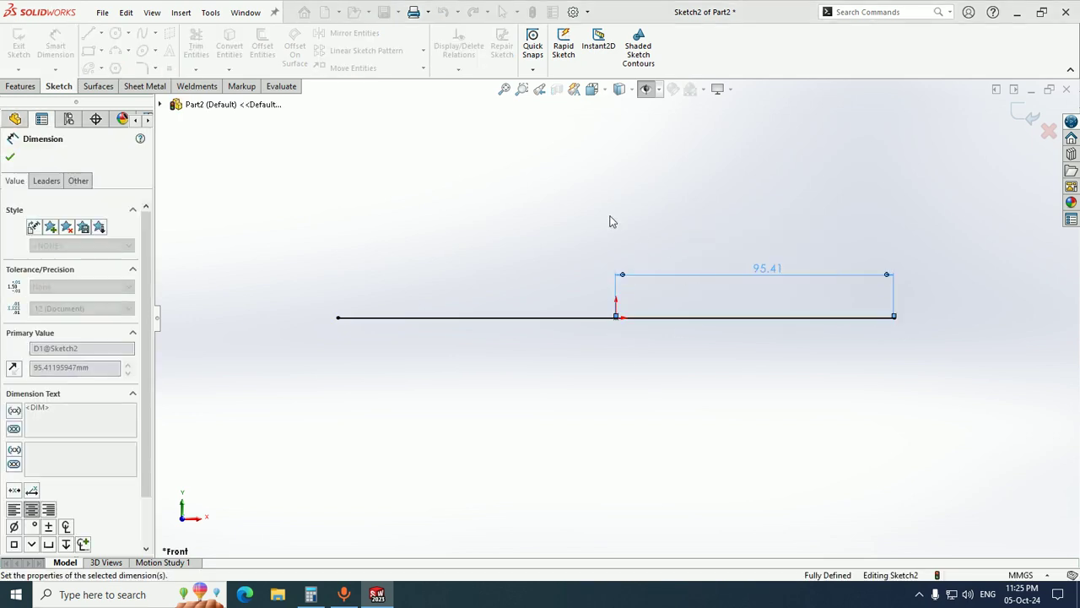
key(Escape)
right_drag(622, 327, 586, 281)
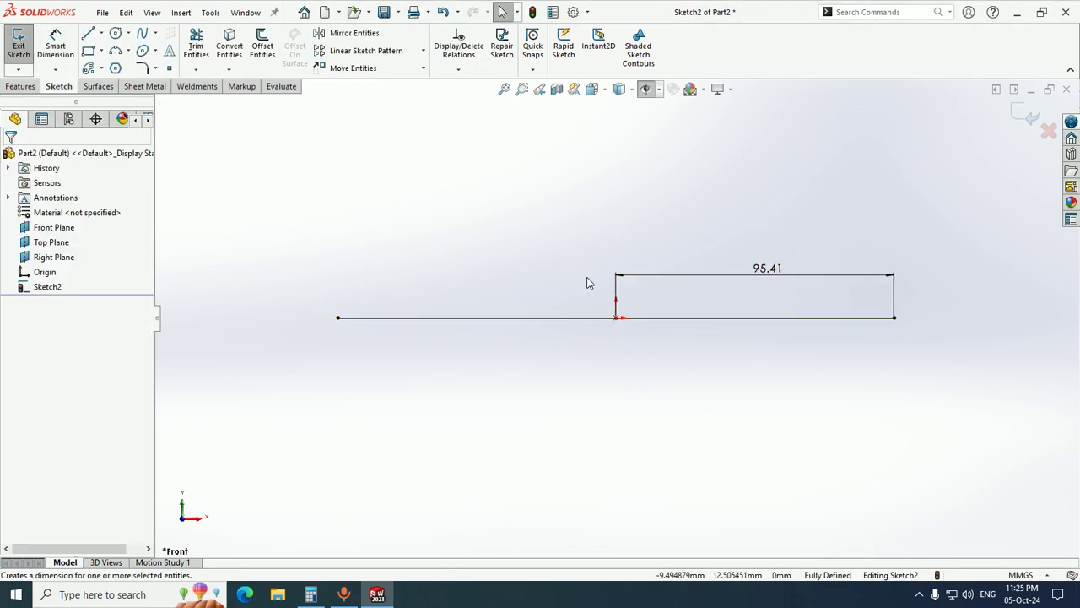
click(616, 322)
click(338, 318)
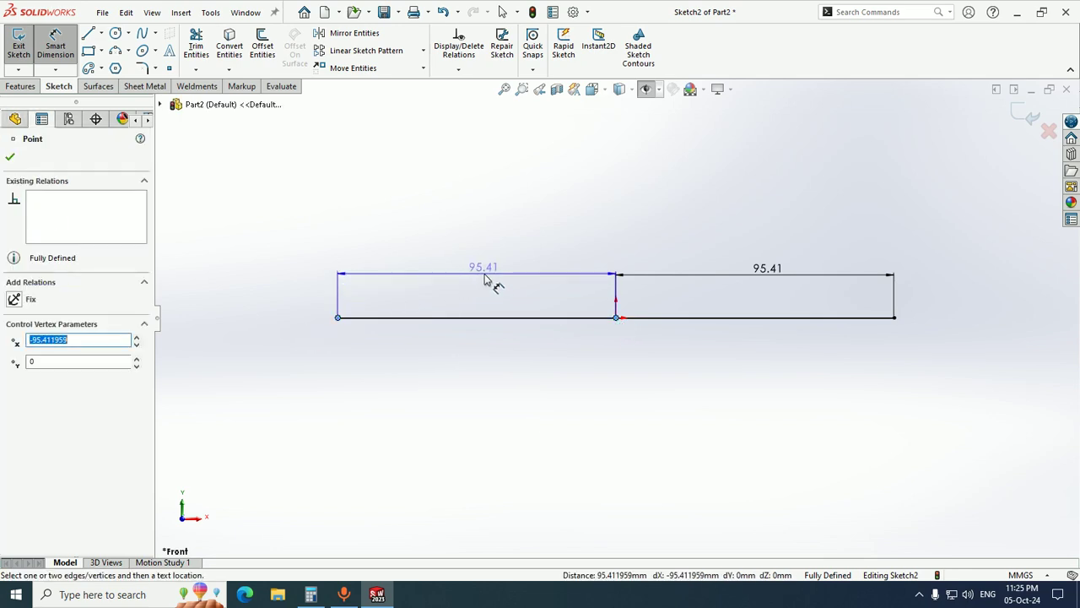
click(498, 279)
click(600, 316)
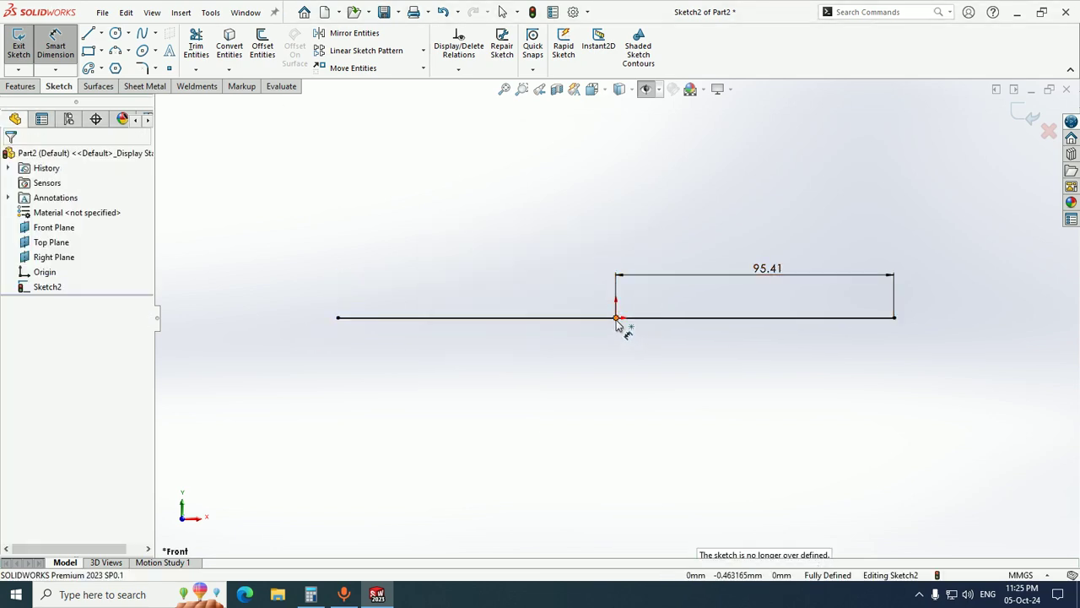
- Add a driven dimension from the origin to the midpoint line's left endpoint
click(619, 320)
click(337, 318)
click(498, 278)
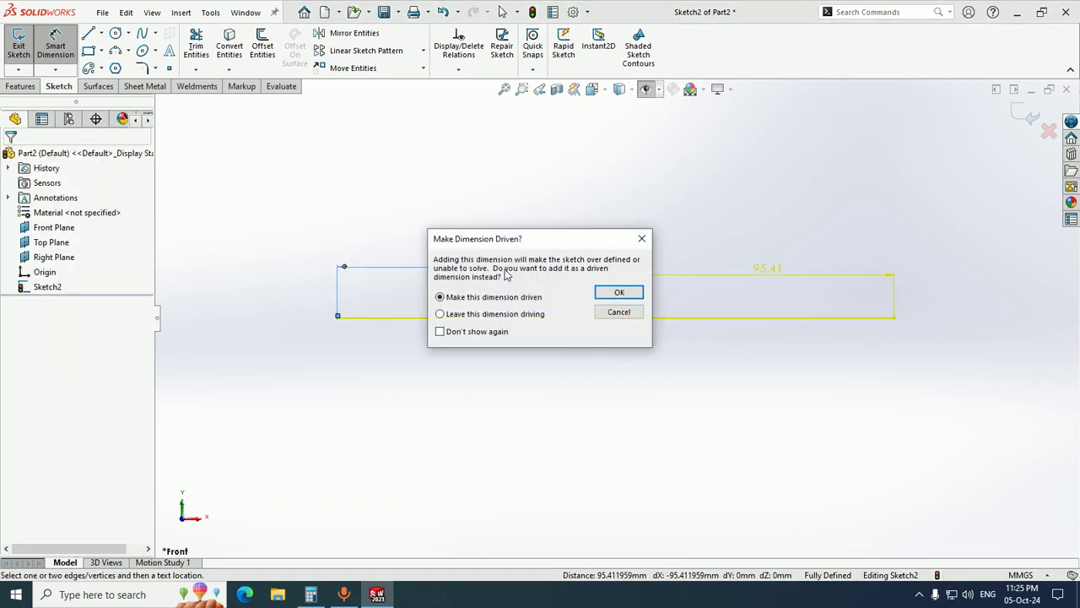
click(618, 293)
key(Escape)
key(Escape)
- Delete the midpoint line together with its two dimensions
drag(912, 423, 212, 216)
key(Delete)
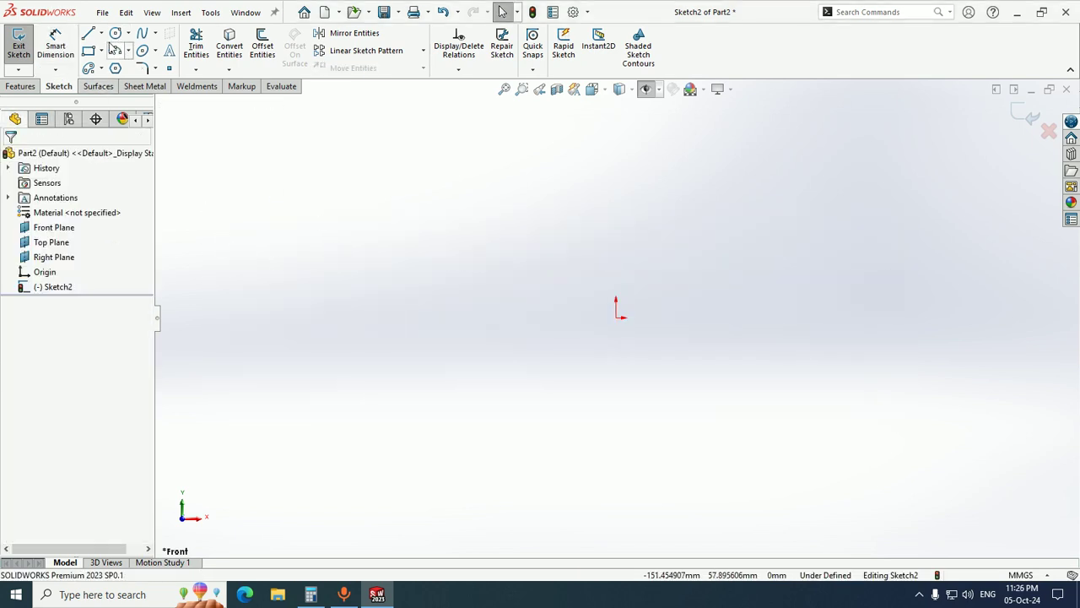
- Sketch a center-point circle on the origin with a radius of about 51 mm
click(129, 34)
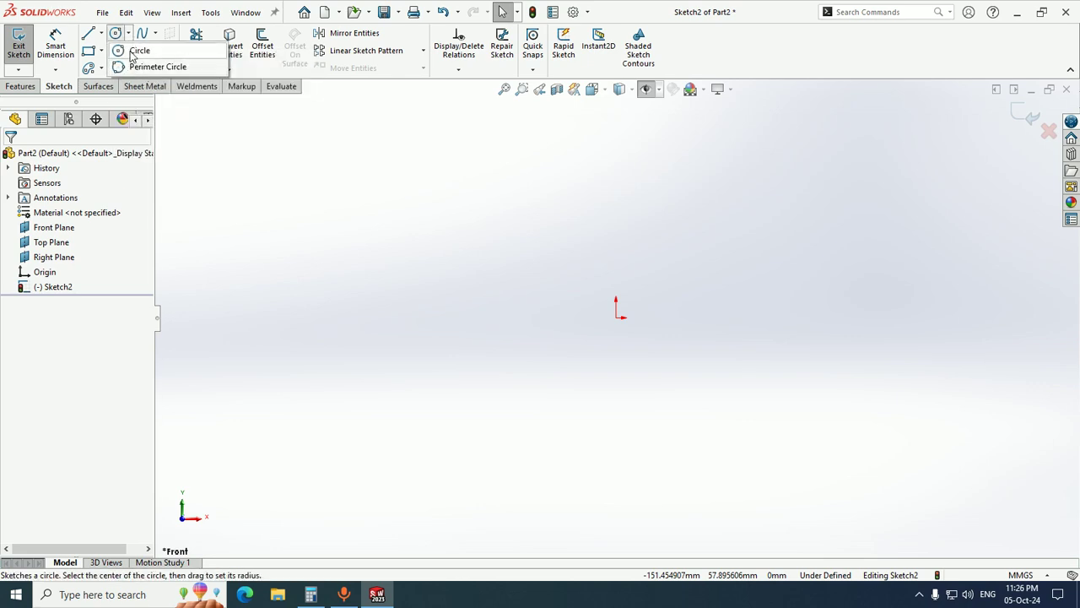
click(133, 51)
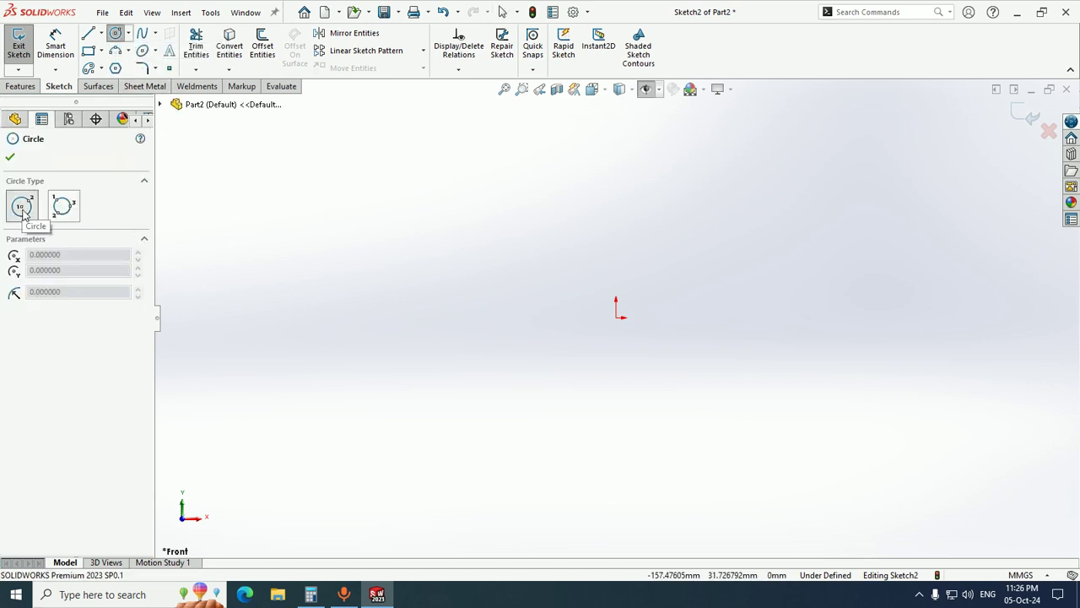
click(617, 317)
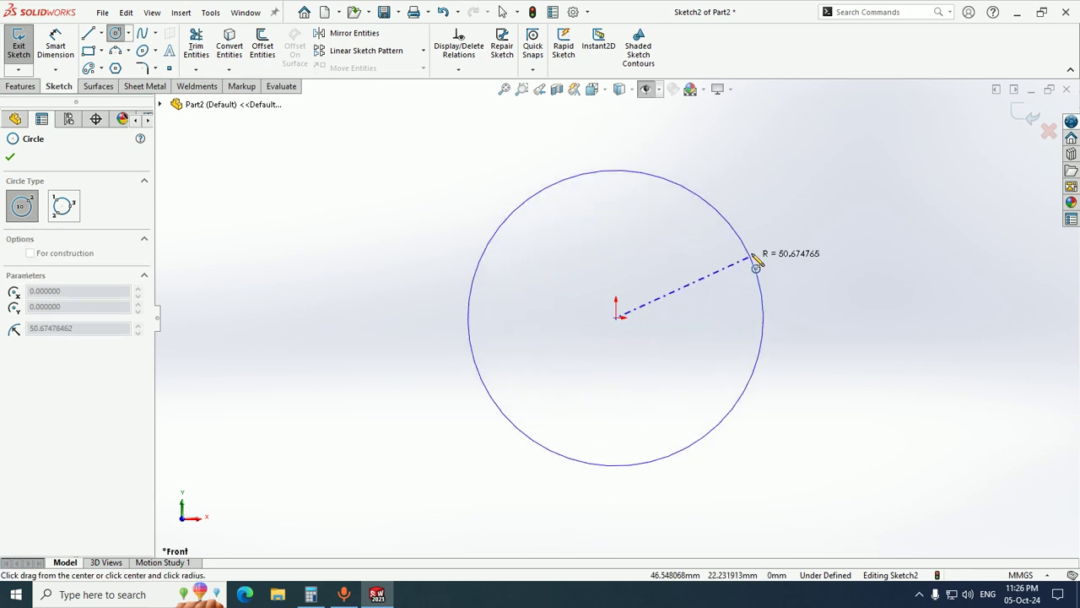
click(718, 211)
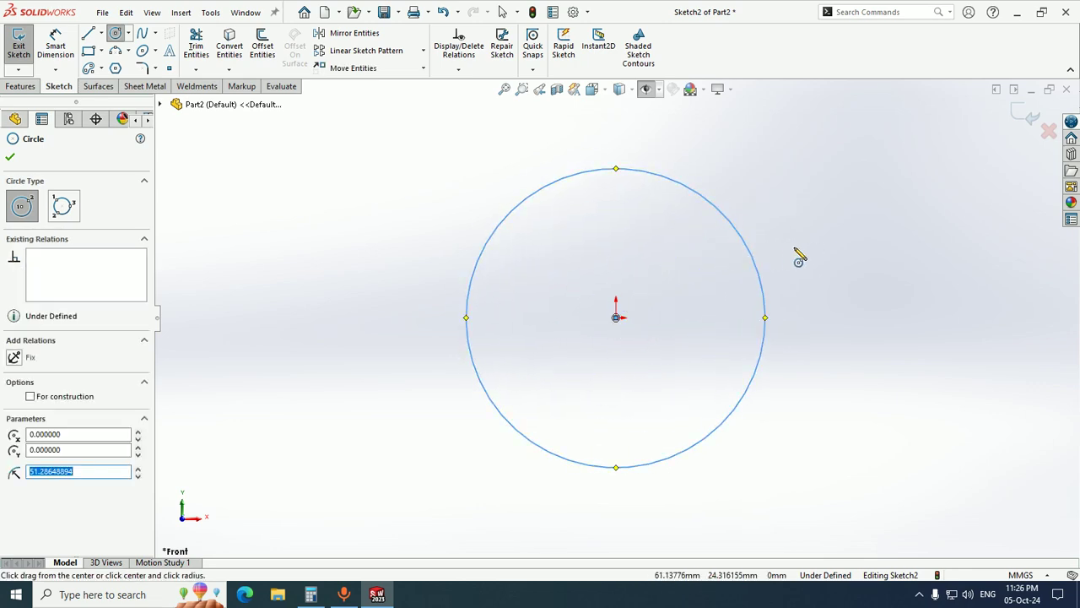
key(Escape)
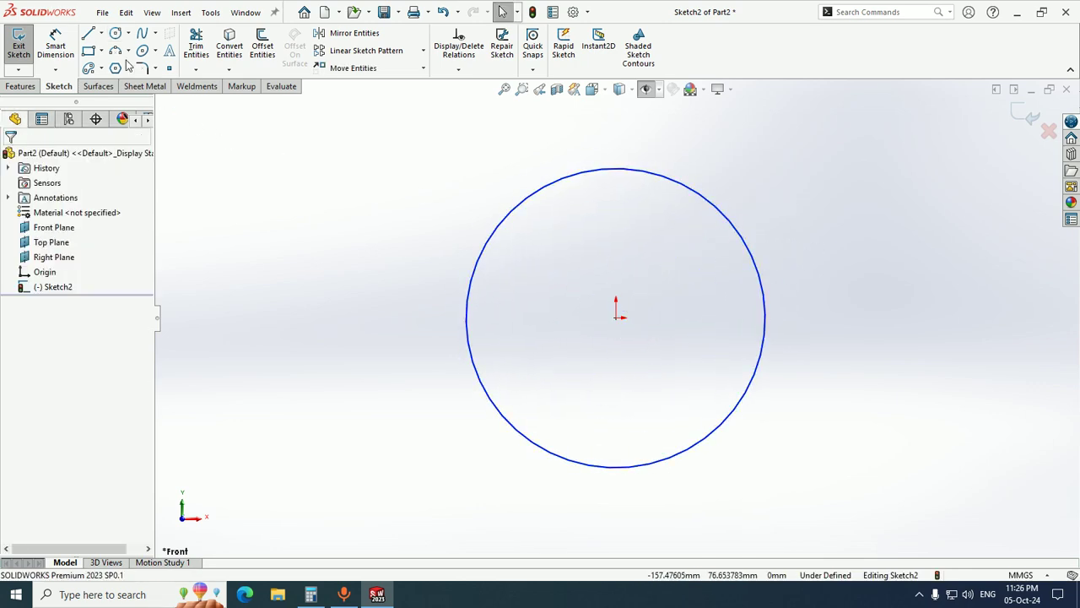
- Sketch a three-point perimeter circle with a radius of about 88 mm above and to the left of the origin circle
click(128, 34)
click(137, 72)
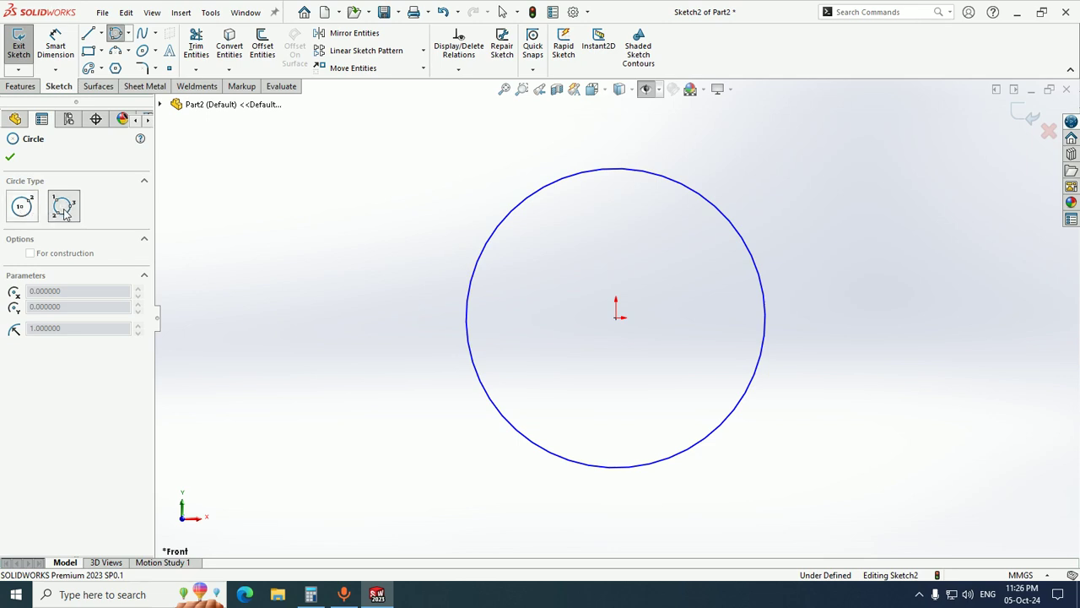
key(z)
key(z)
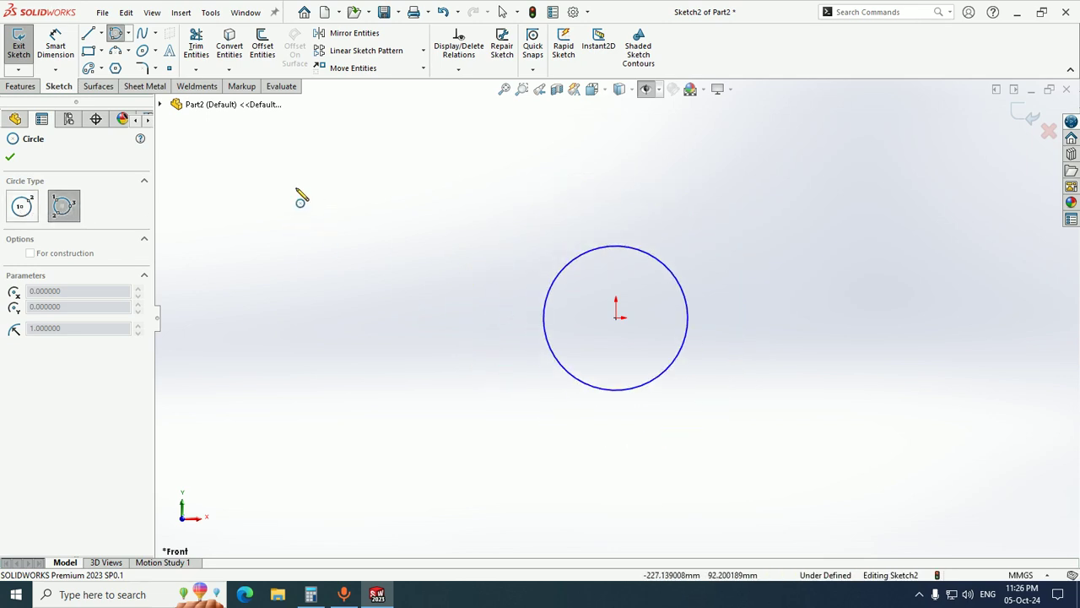
click(244, 169)
click(263, 318)
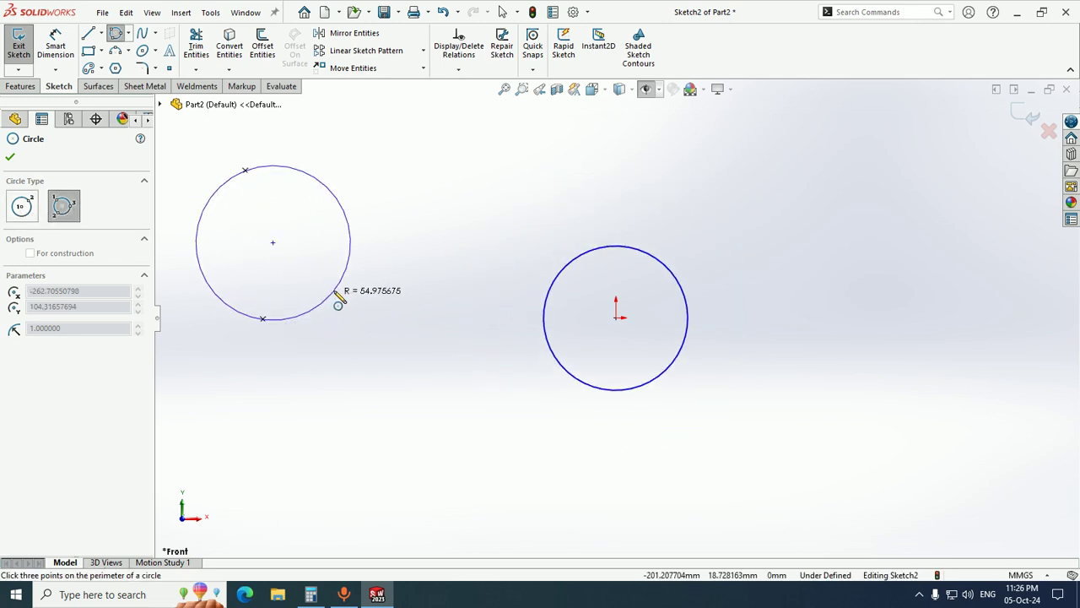
click(474, 201)
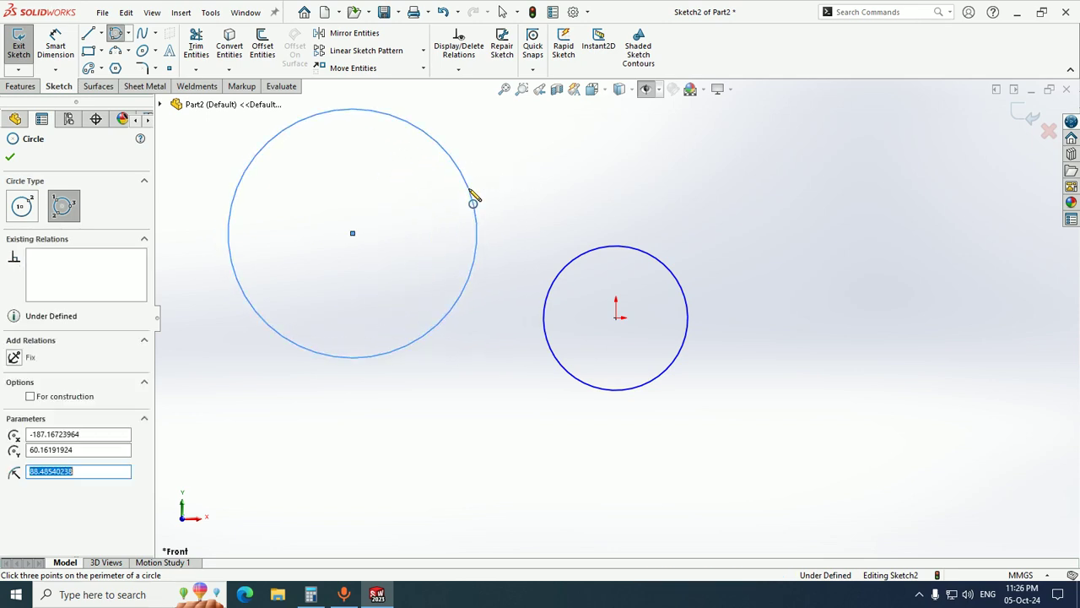
key(Escape)
- Delete both circles from the sketch
drag(748, 441, 280, 245)
key(Delete)
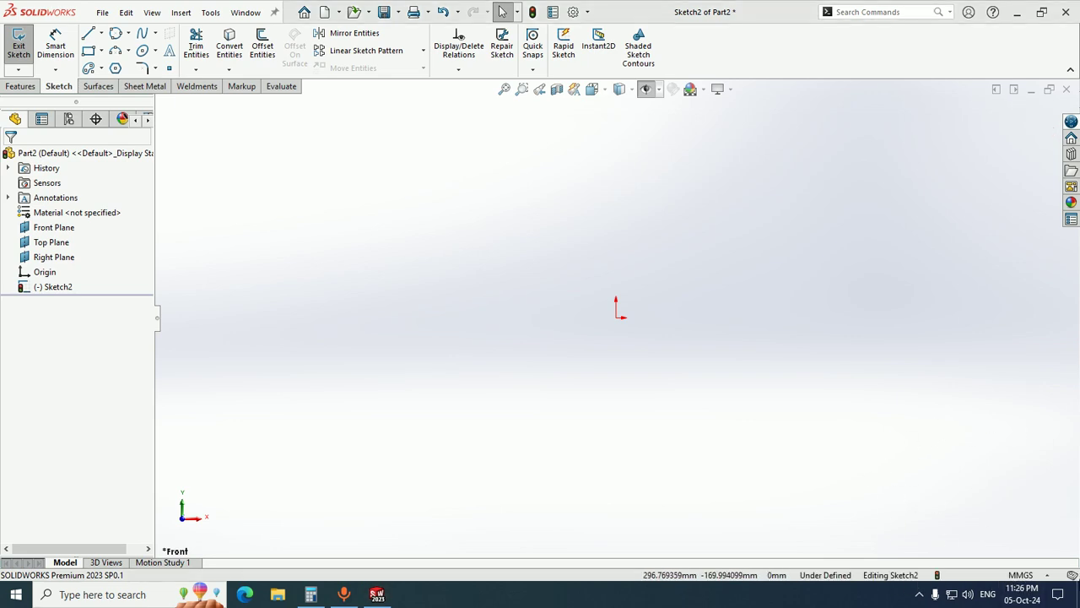
- Check which unit system the document uses and which alternatives are available
click(1022, 575)
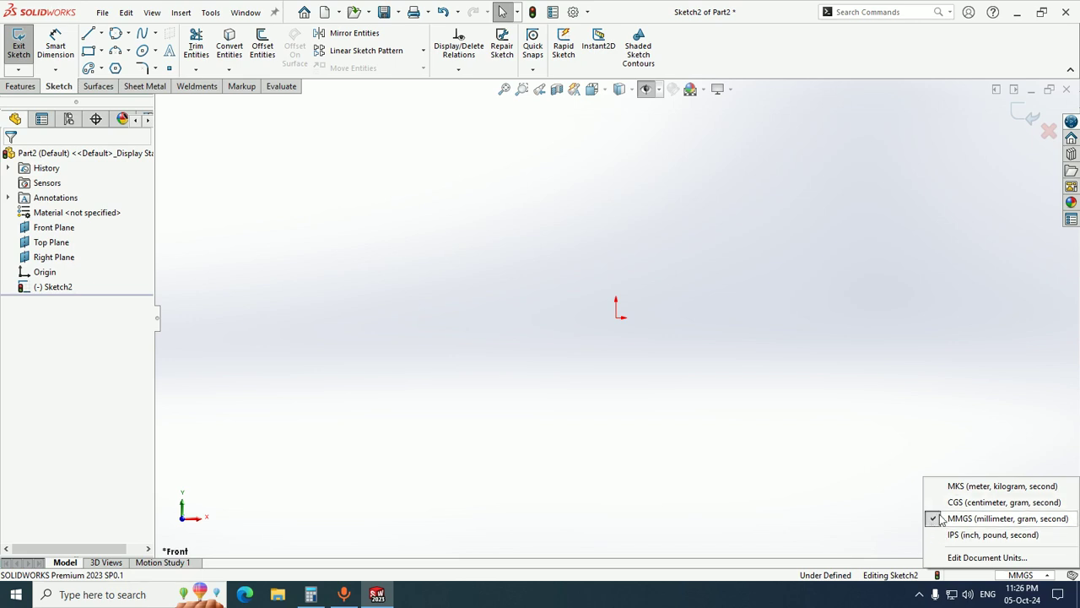
click(921, 413)
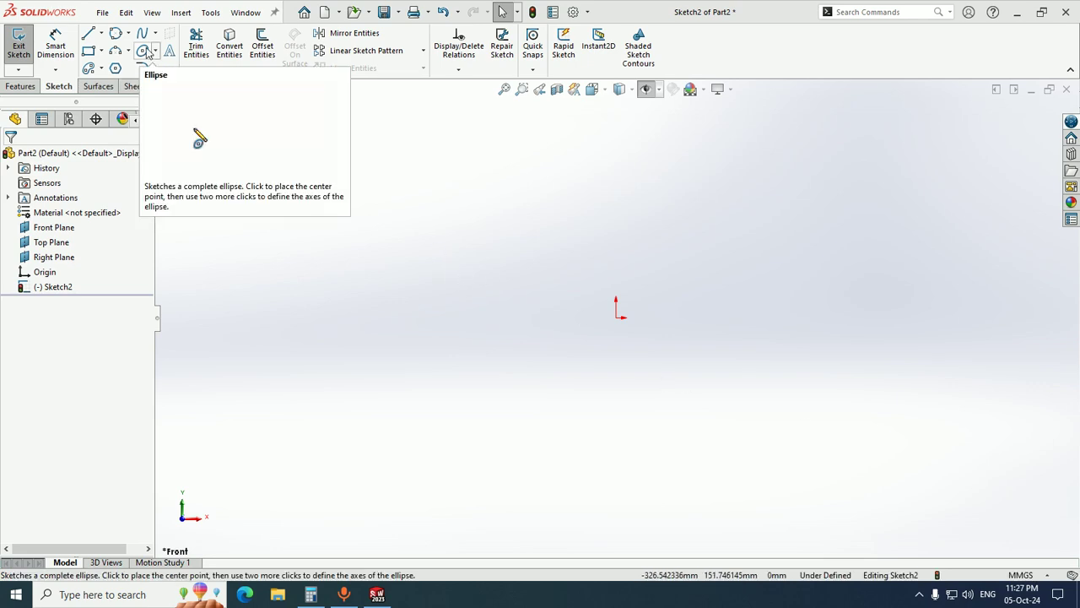
- Sketch a corner rectangle to the left of the origin, reaching from above to slightly below it
click(101, 51)
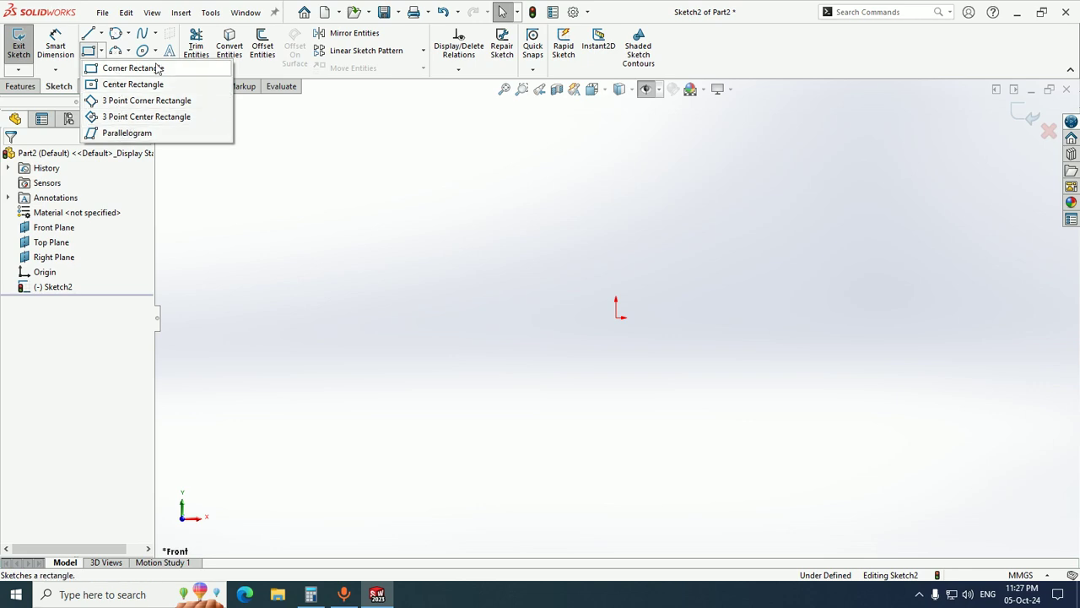
click(104, 69)
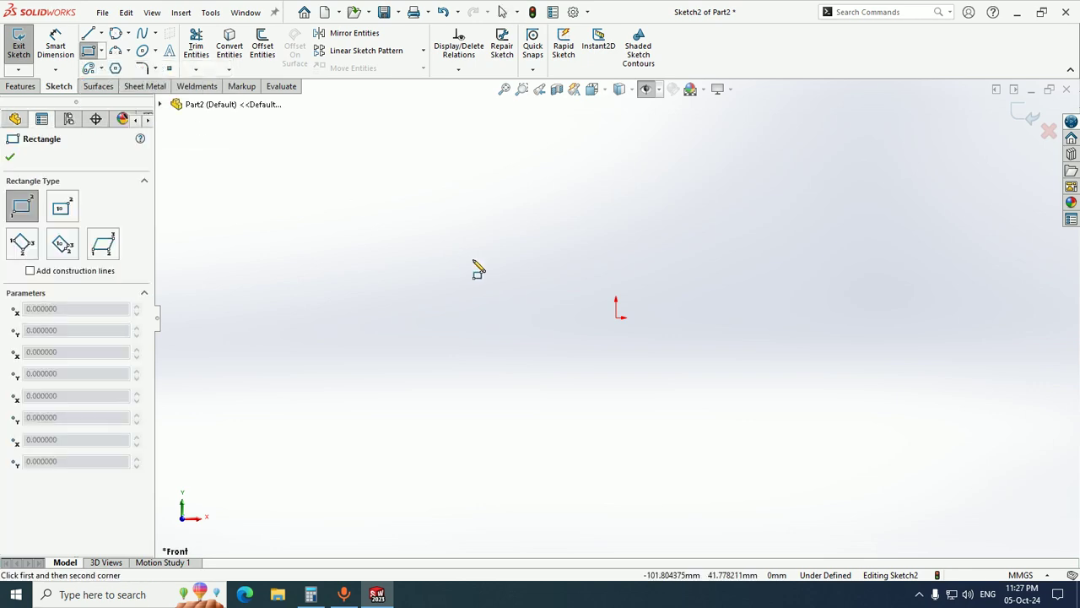
click(590, 342)
key(Escape)
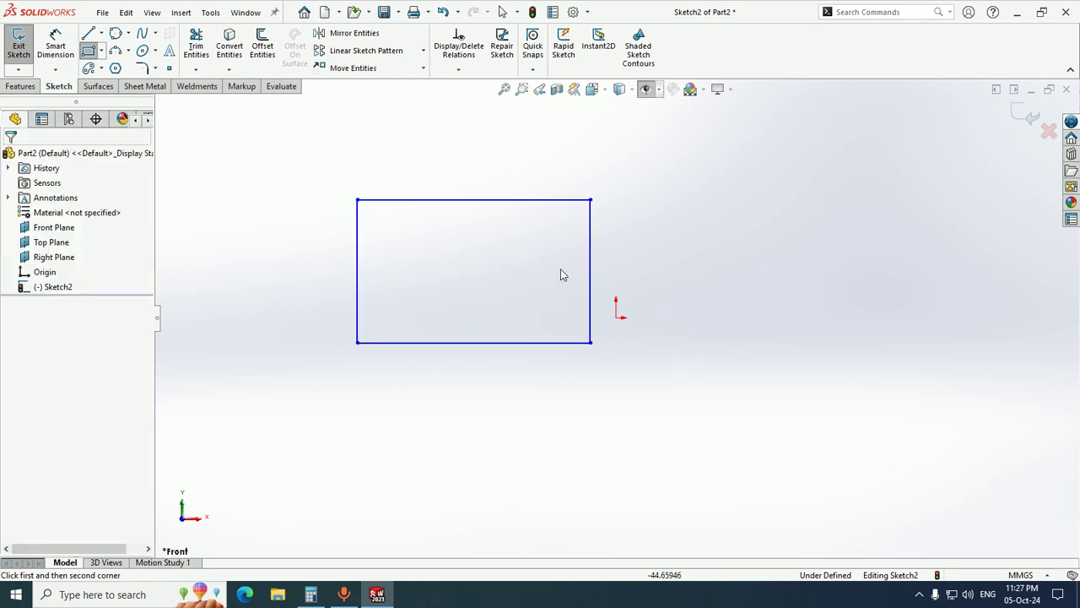
- Sketch a center rectangle with diagonal construction lines from its corners, to the right of the origin
click(101, 52)
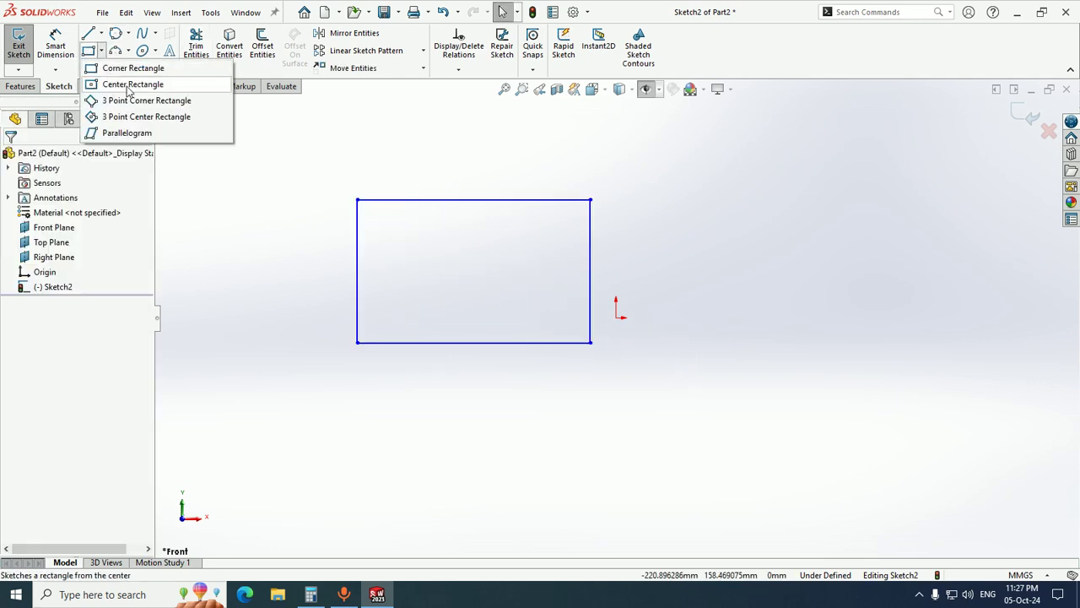
click(131, 85)
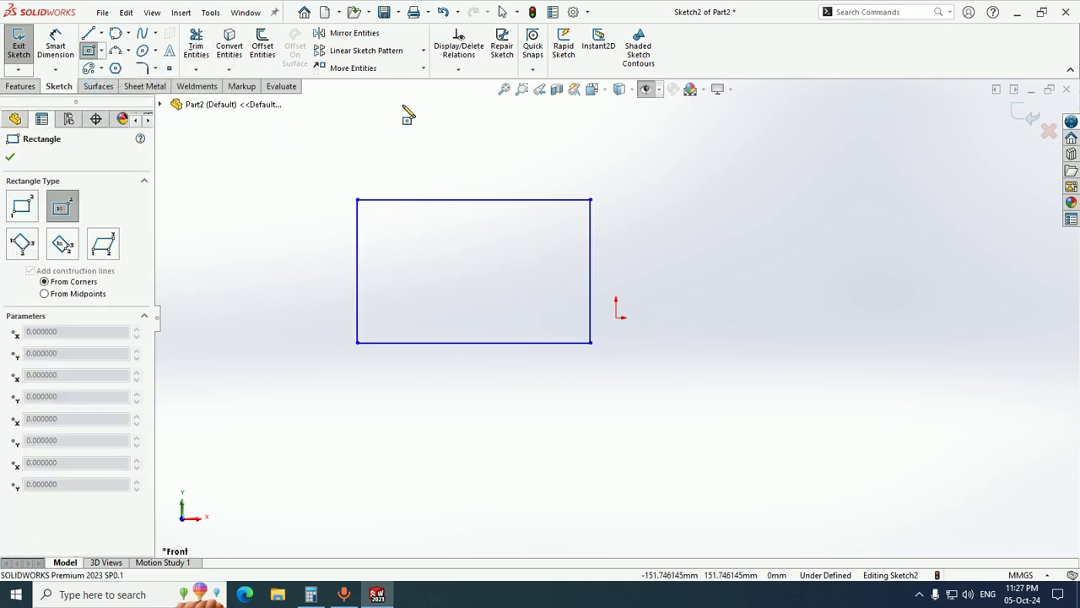
click(815, 297)
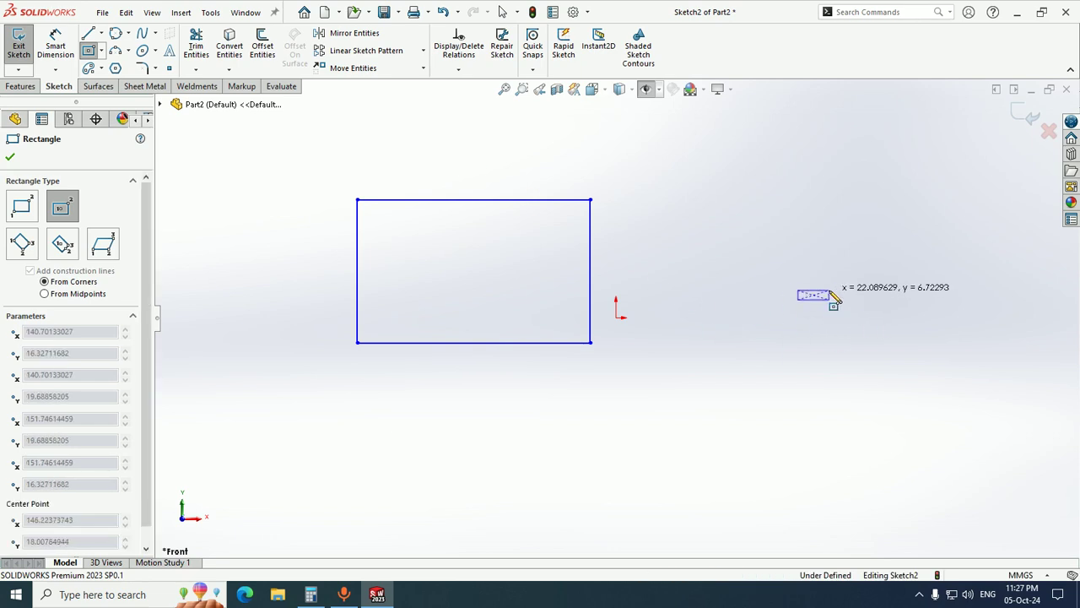
click(941, 220)
key(Escape)
key(z)
scroll(764, 272, up, 5)
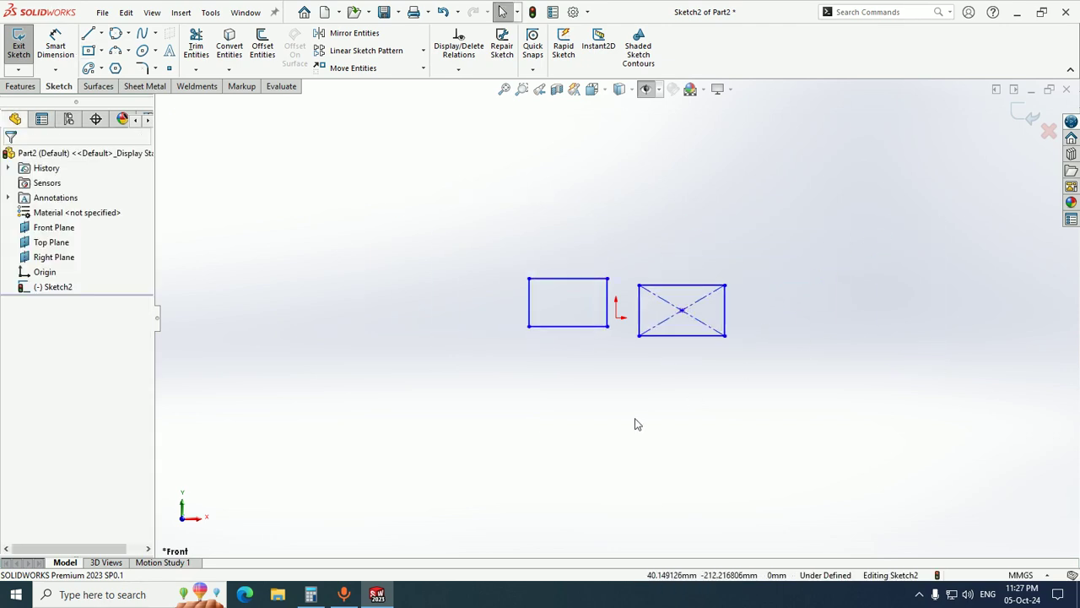
- Sketch a 3 point corner rectangle about 166 mm tall, horizontally aligned below the two existing rectangles
scroll(641, 420, down, 3)
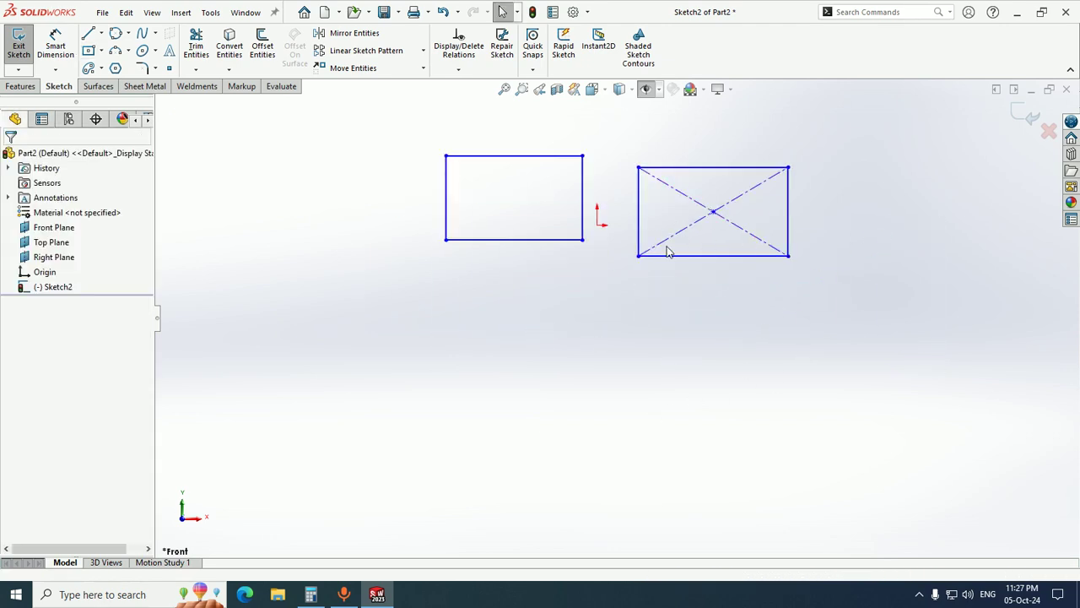
click(101, 52)
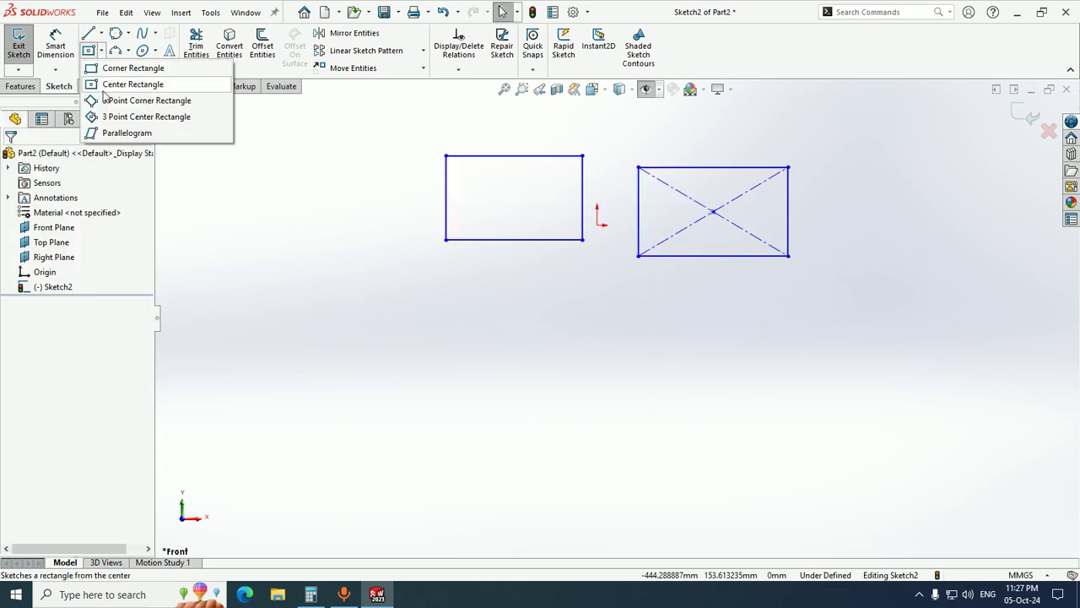
click(129, 35)
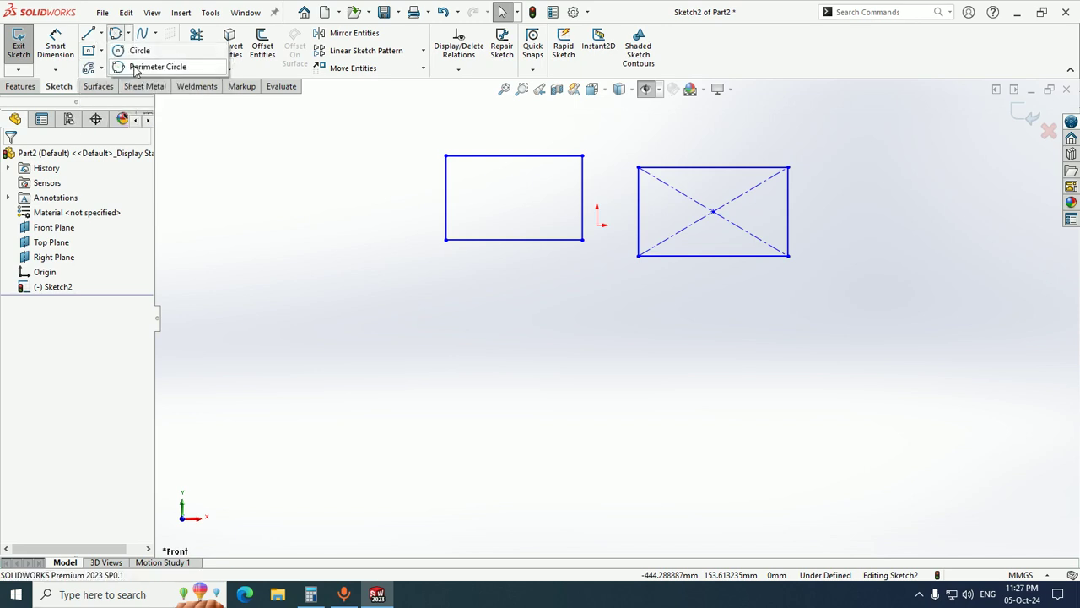
click(101, 69)
click(101, 52)
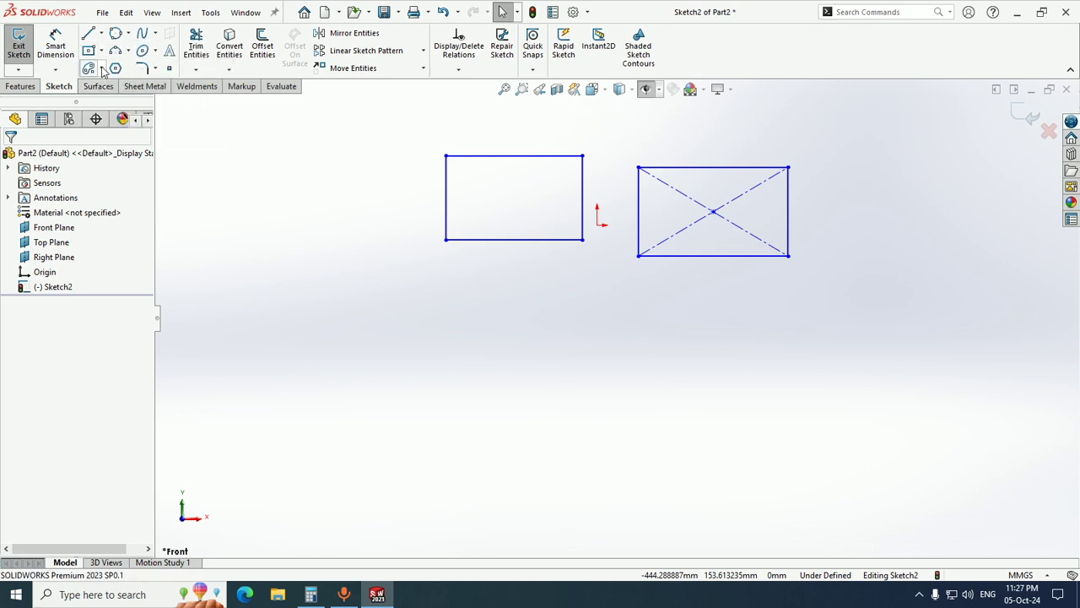
click(101, 51)
click(139, 98)
click(387, 340)
click(387, 475)
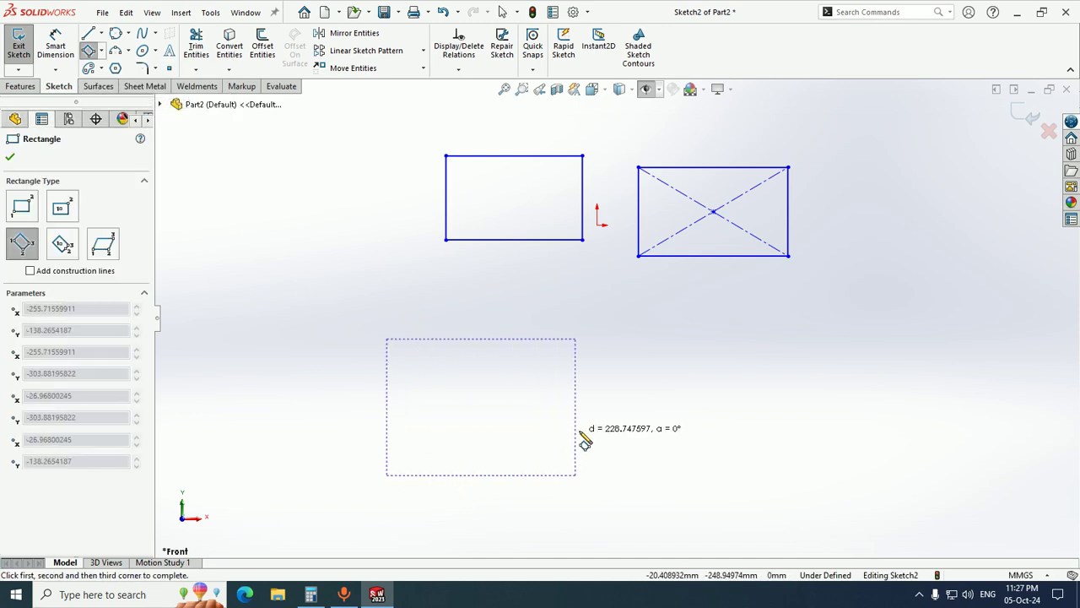
click(724, 434)
key(Escape)
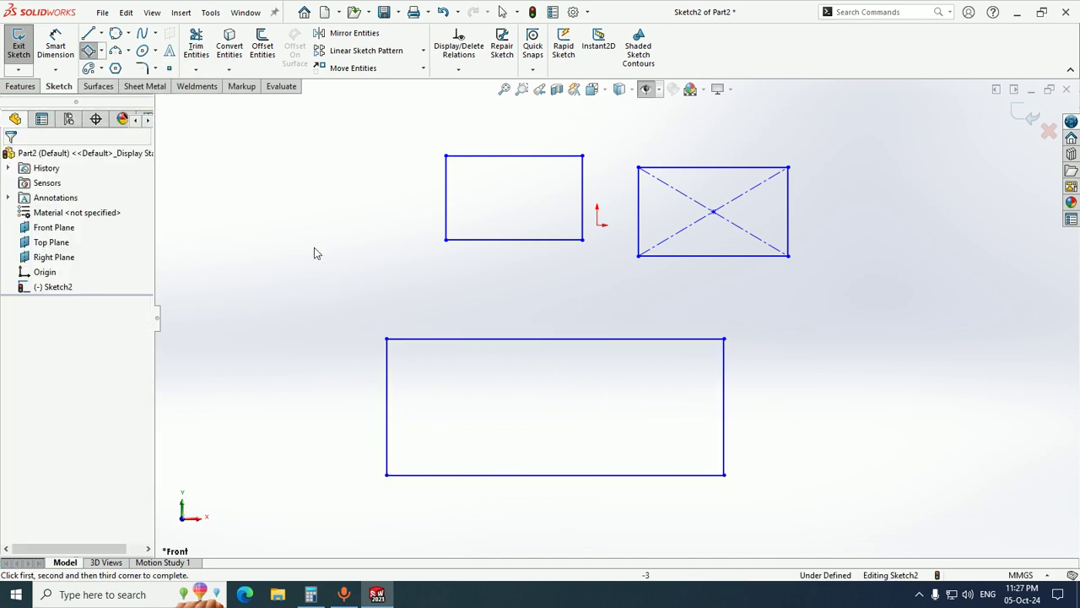
- Sketch a tilted 3 point center rectangle with corner construction lines, well to the left of the other rectangles
click(101, 50)
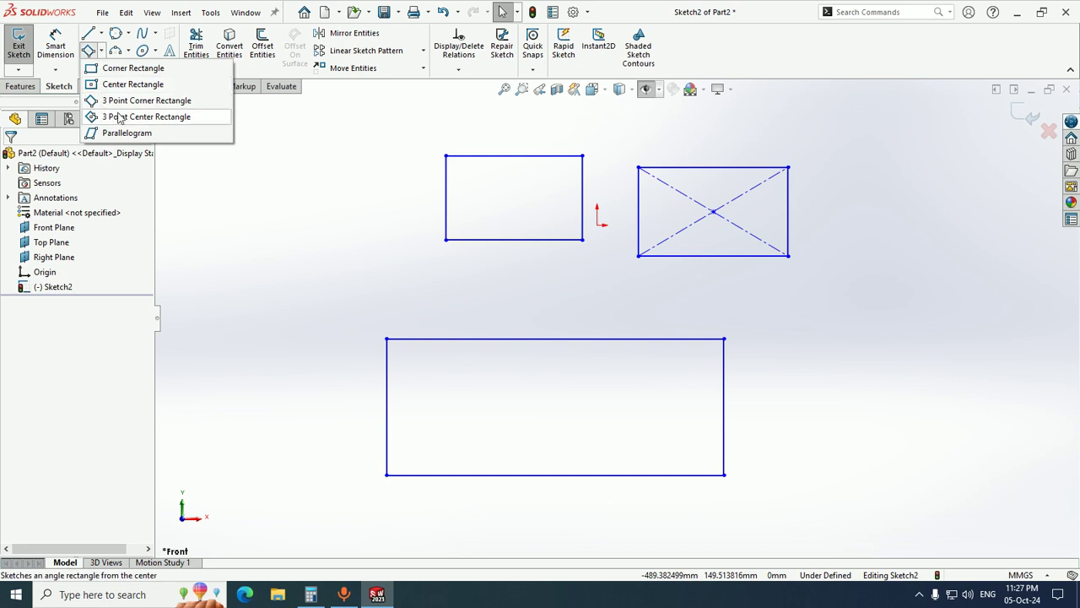
click(141, 118)
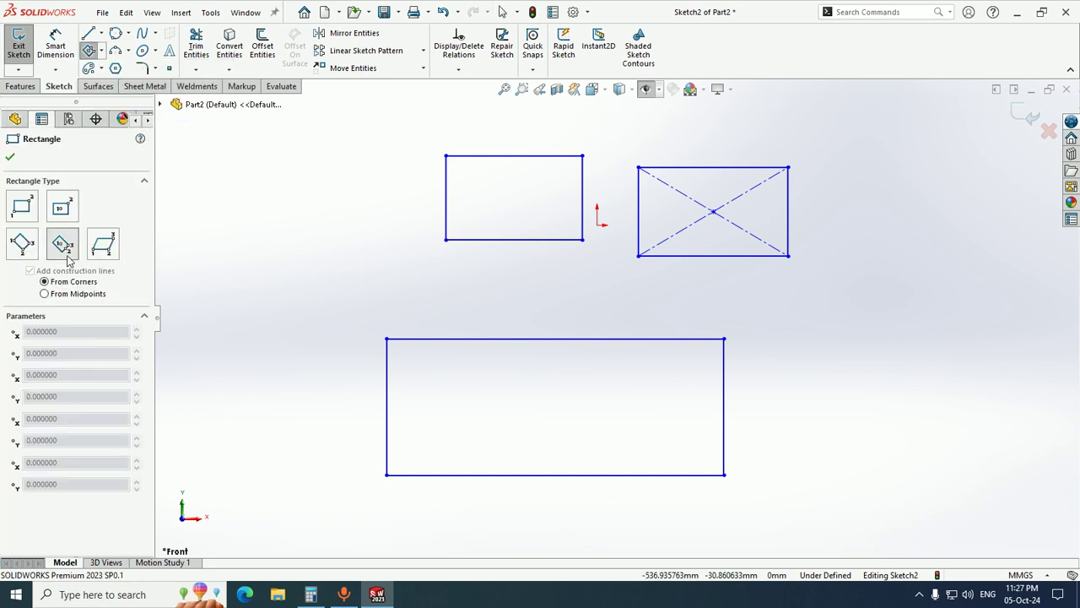
scroll(618, 319, up, 4)
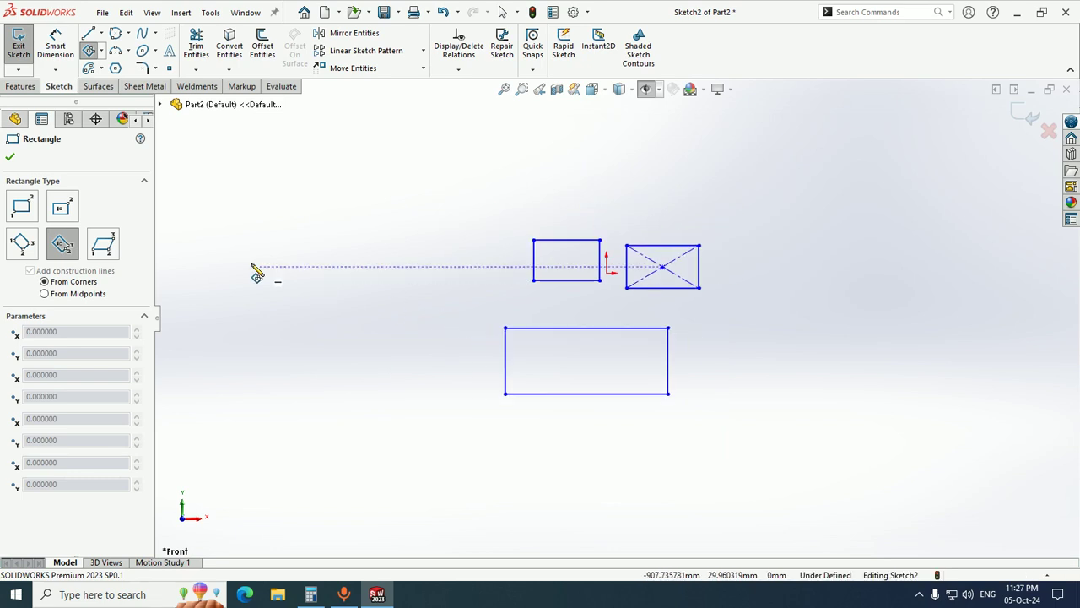
click(295, 273)
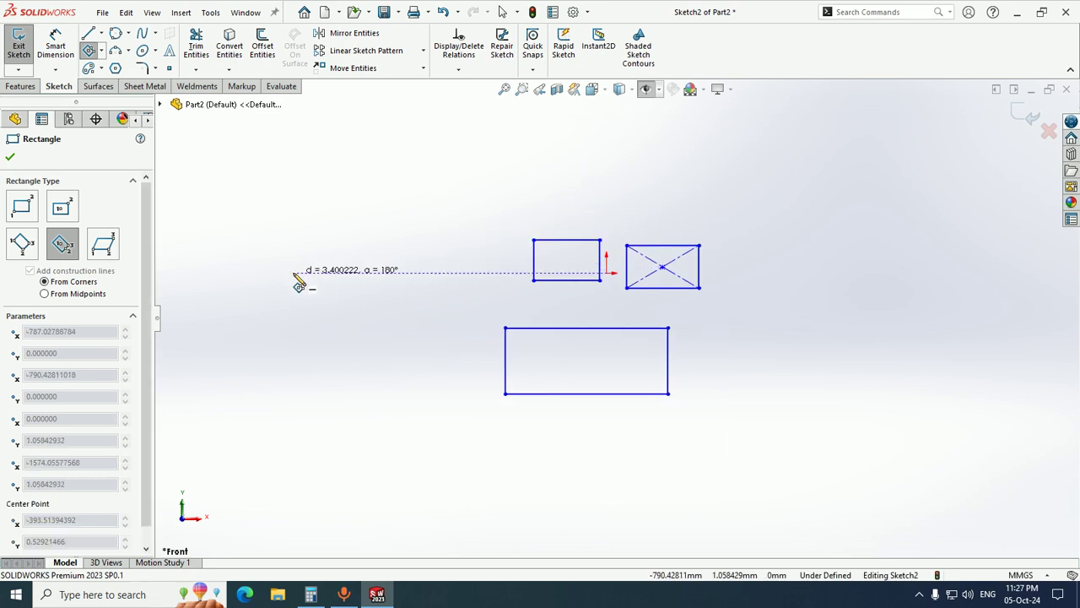
click(370, 216)
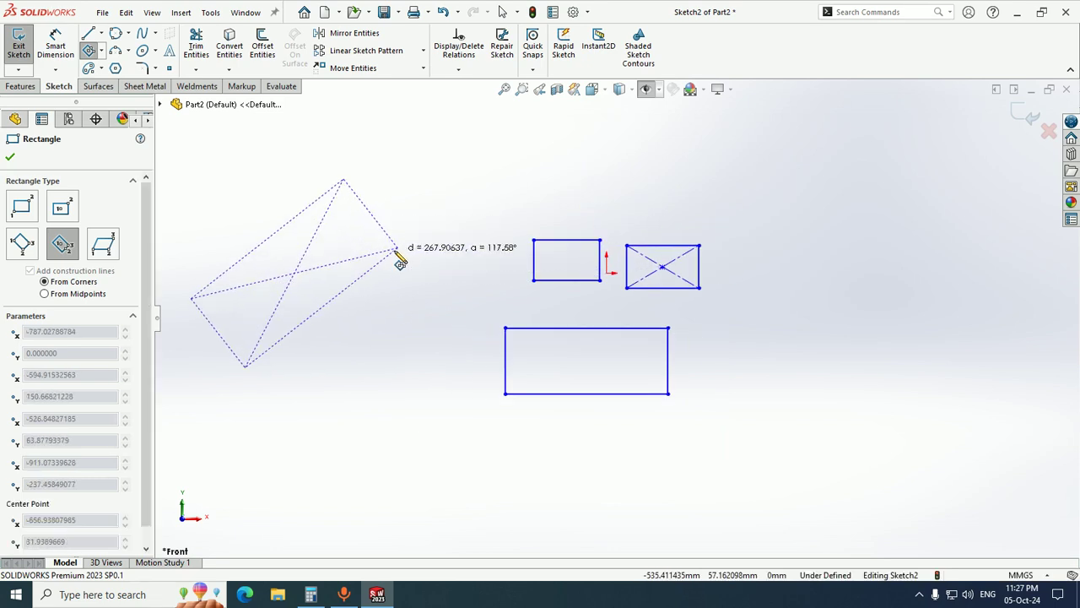
click(397, 250)
key(Escape)
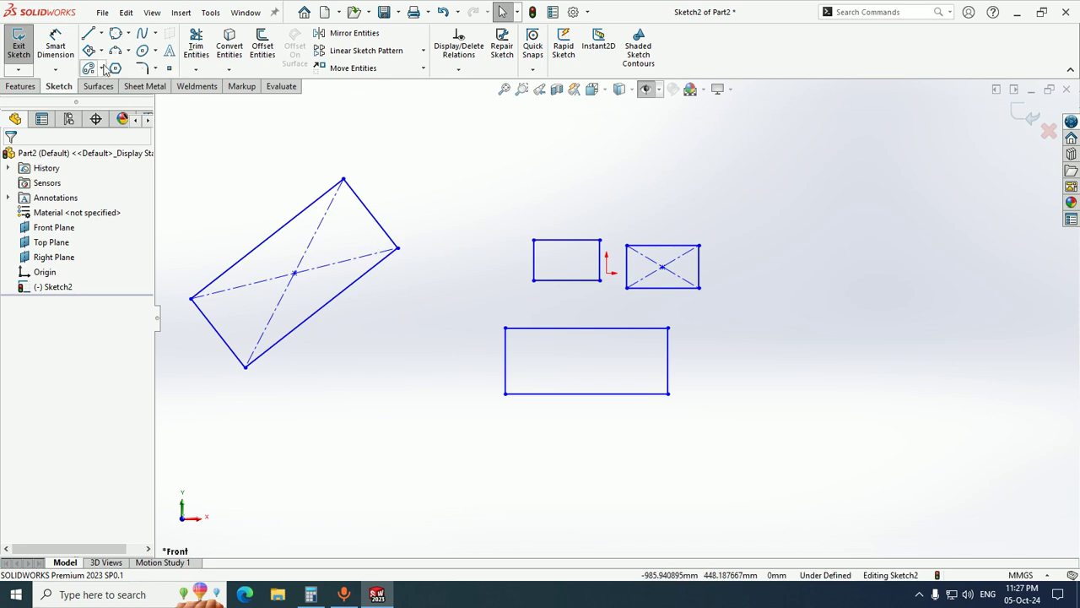
- Sketch a right-leaning parallelogram with a horizontal base about 591 mm long, to the right of the rectangles
click(102, 51)
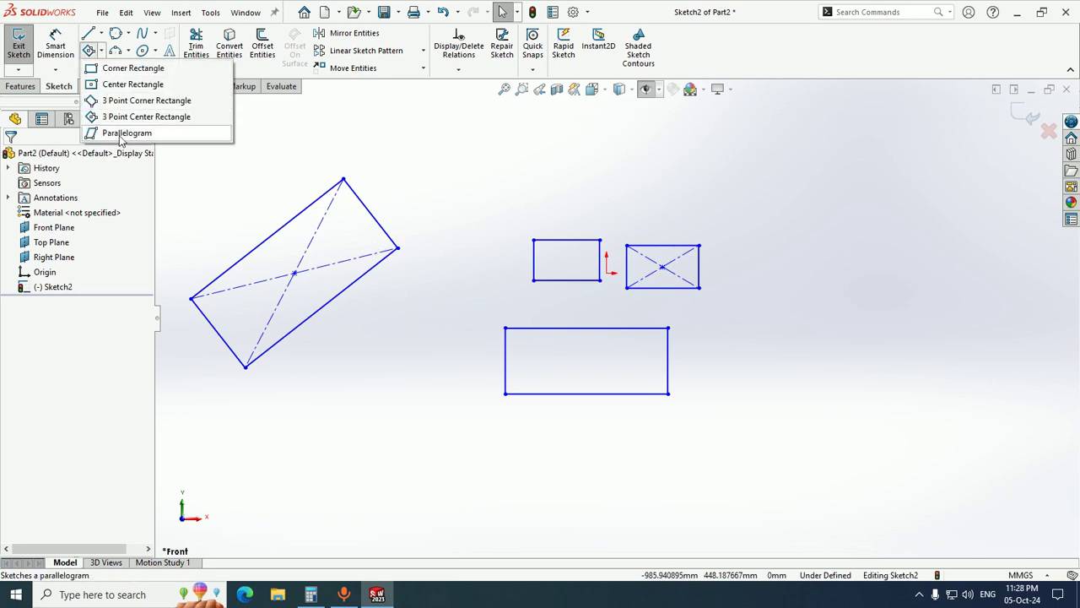
click(120, 133)
scroll(474, 359, up, 4)
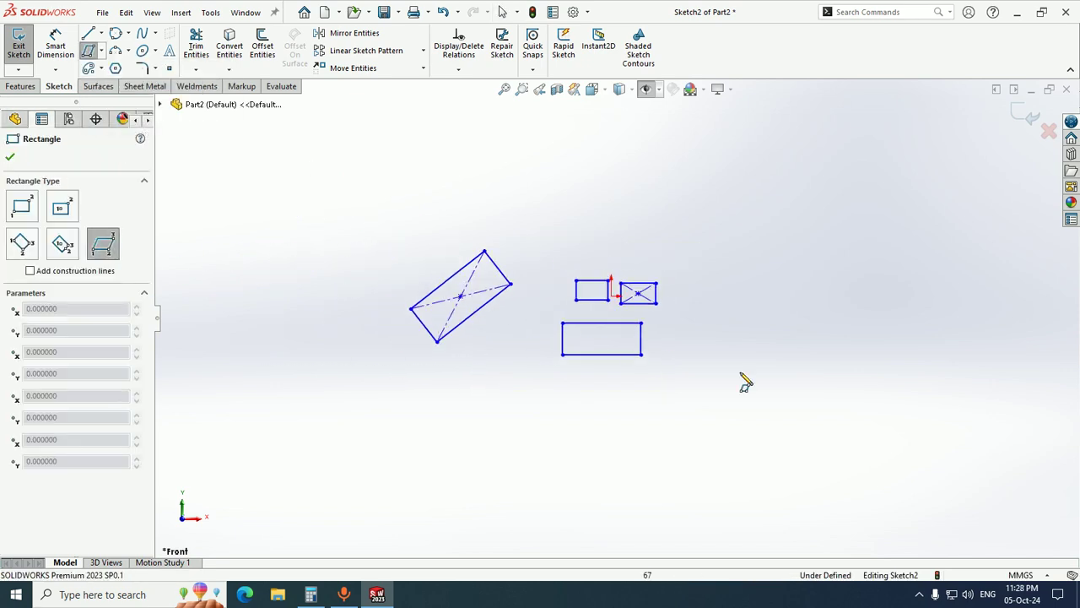
scroll(778, 364, down, 3)
click(673, 322)
click(871, 321)
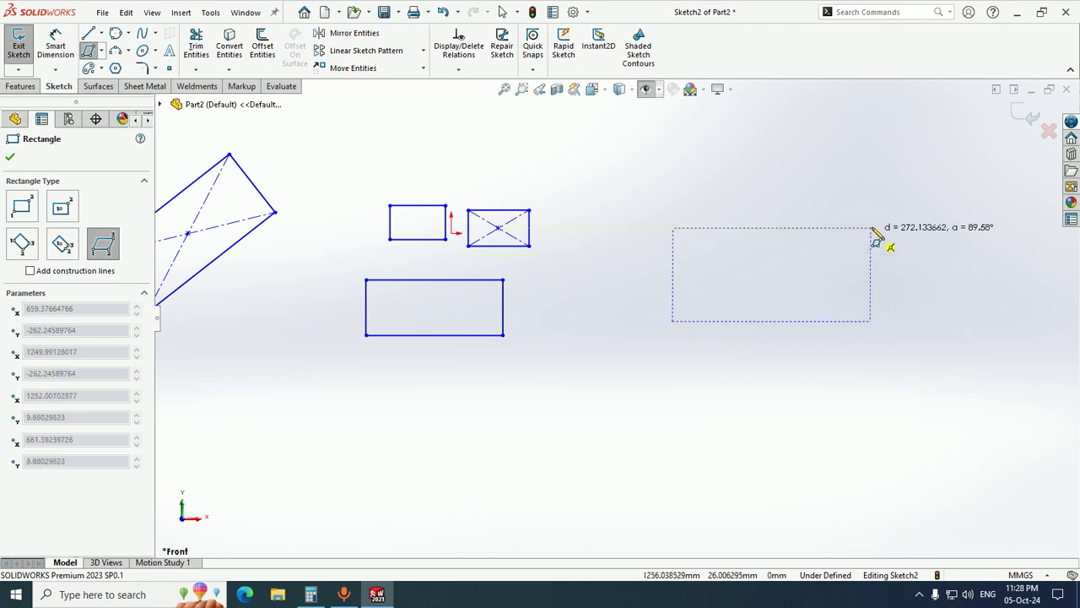
click(920, 193)
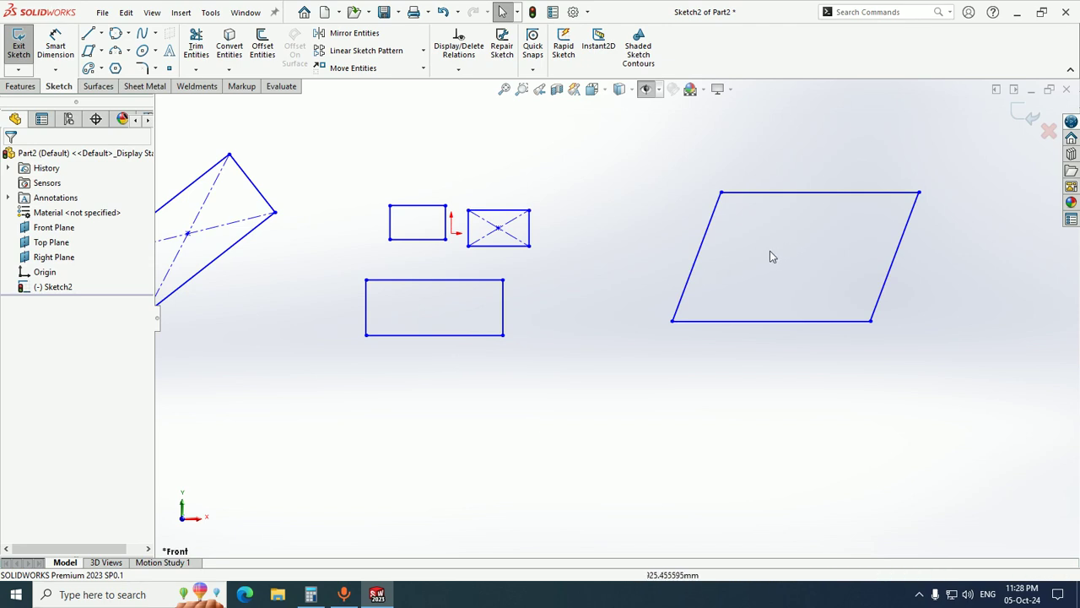
- Delete all the rectangles and the parallelogram from the sketch
scroll(494, 251, up, 4)
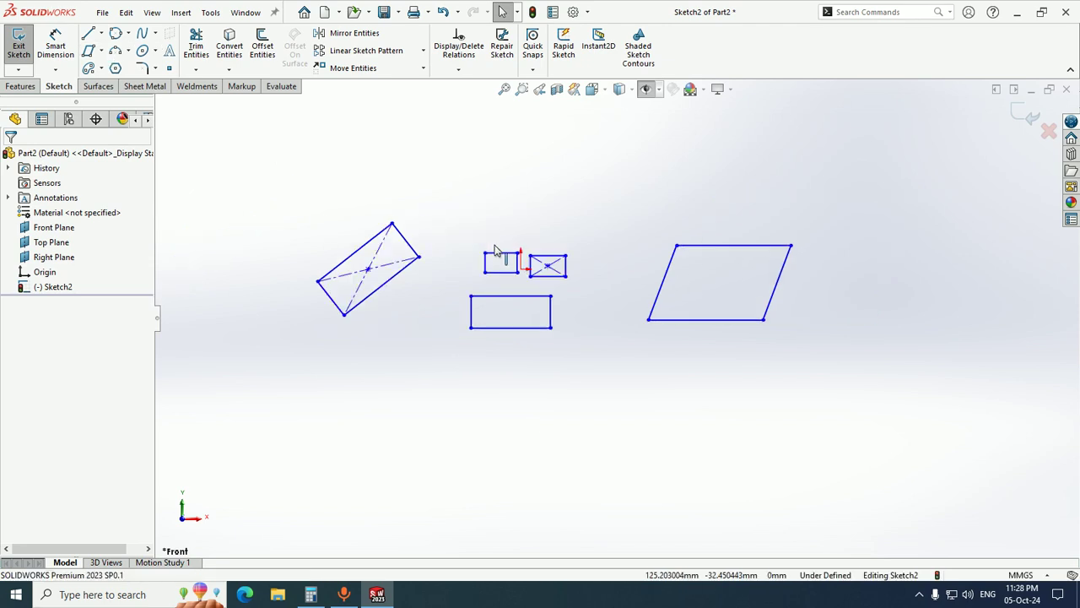
mouse_move(818, 434)
mouse_down()
mouse_move(237, 198)
mouse_move(261, 175)
mouse_up()
key(Delete)
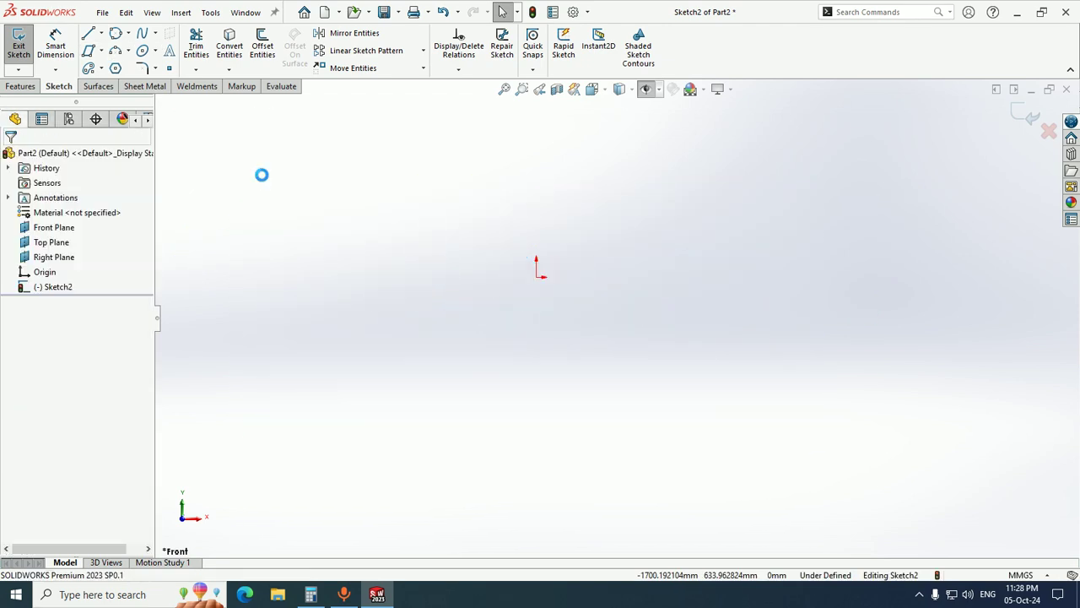
- Sketch a centerpoint arc of about 889 mm radius centered on the origin, sweeping below it from left to right
click(129, 52)
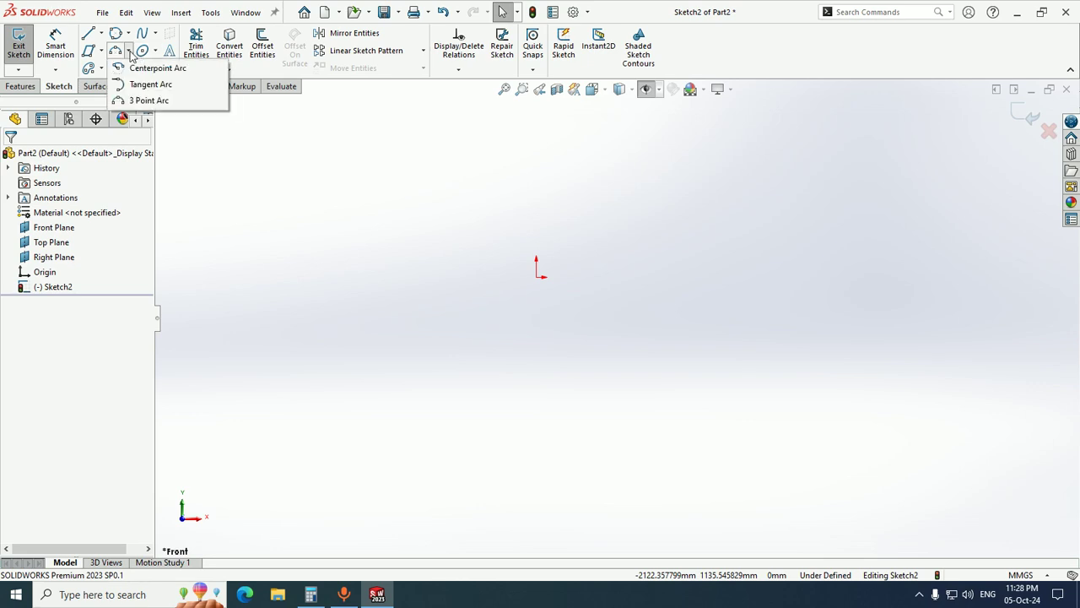
click(156, 68)
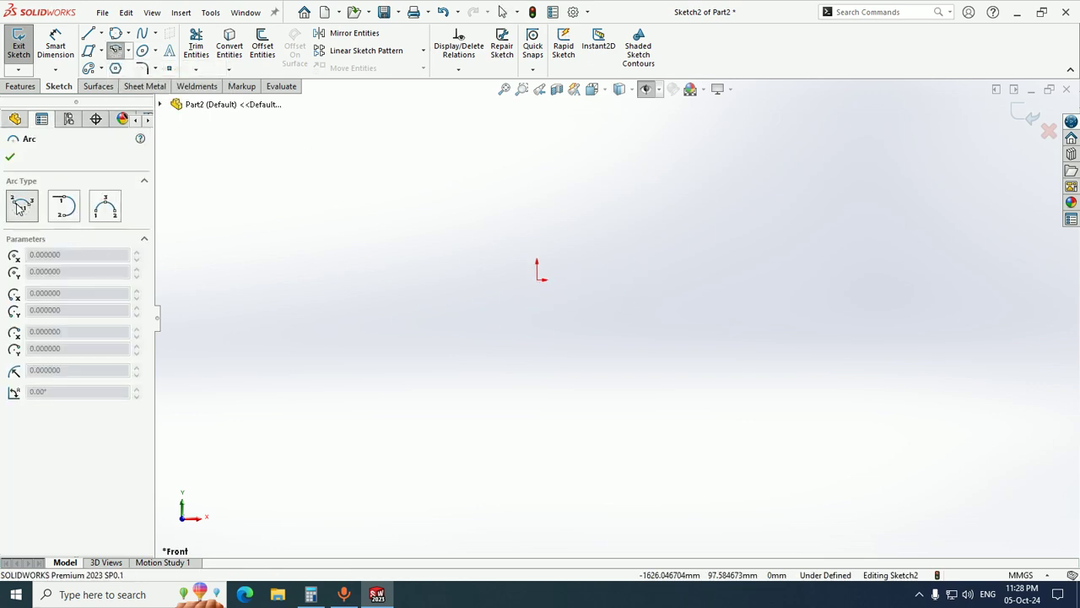
click(537, 277)
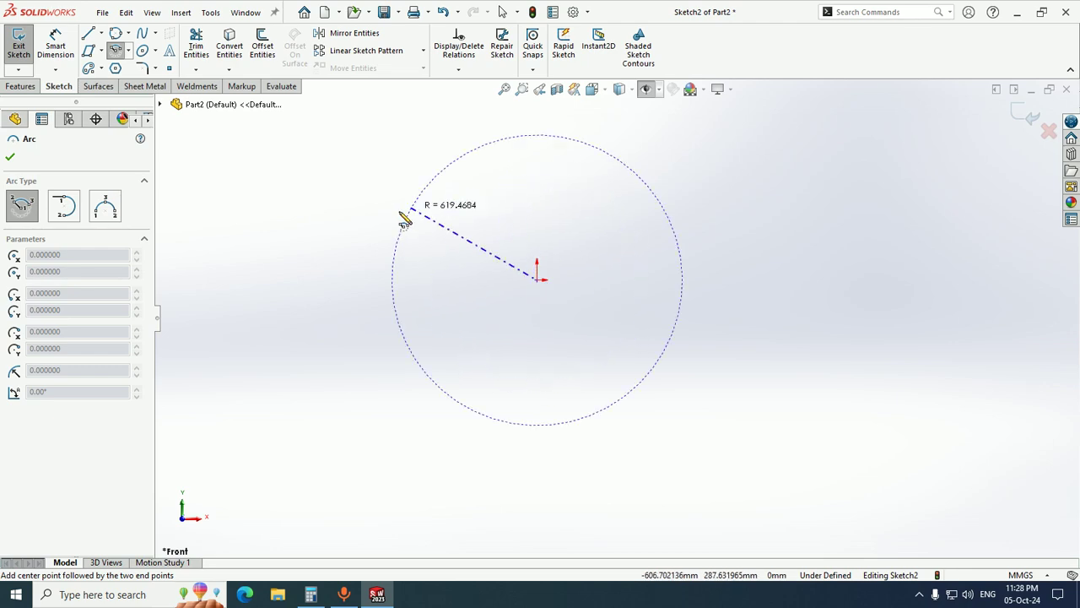
click(329, 271)
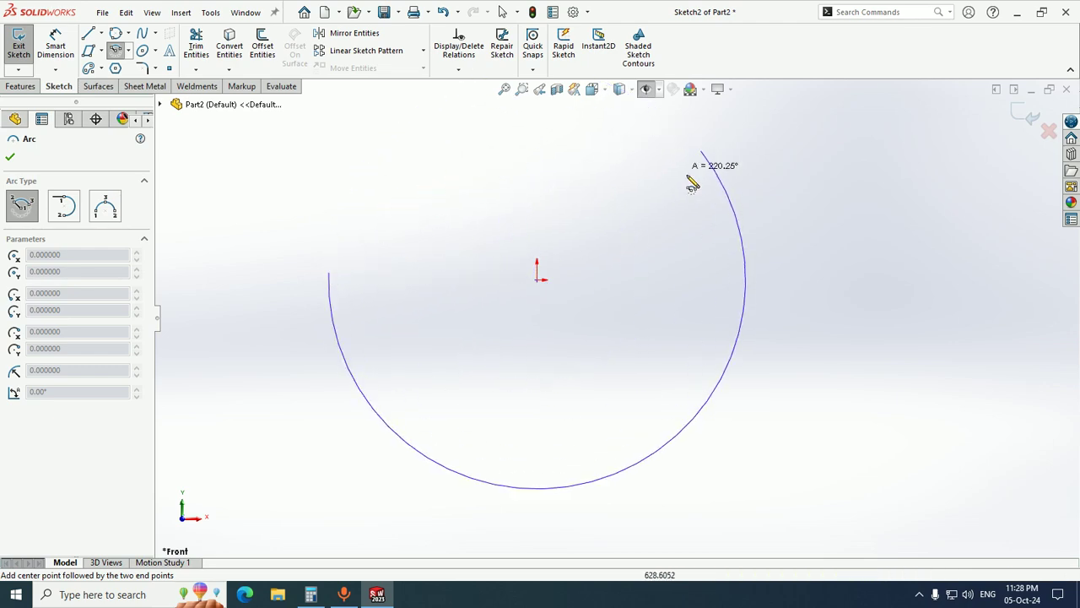
click(734, 310)
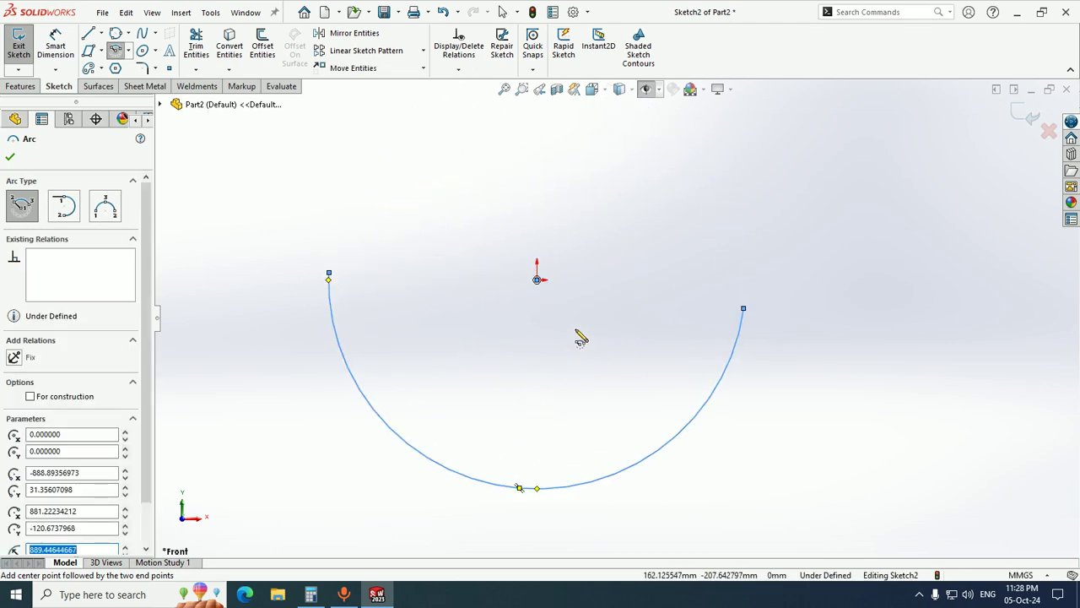
key(Escape)
- Sketch a smaller centerpoint arc centered on the origin, sweeping over the top from right to left
click(116, 50)
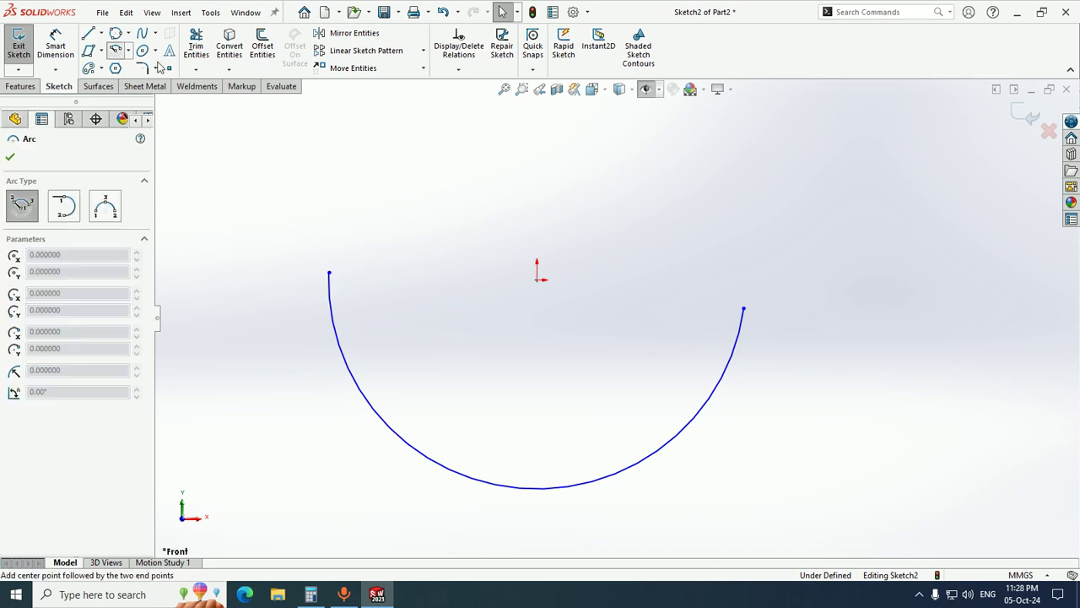
click(537, 278)
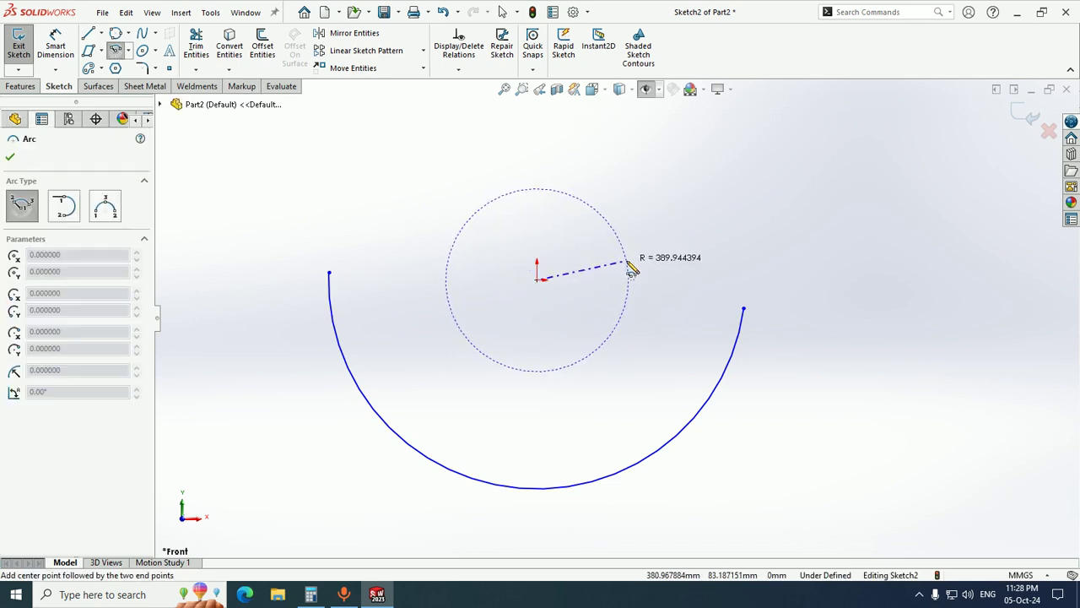
click(648, 287)
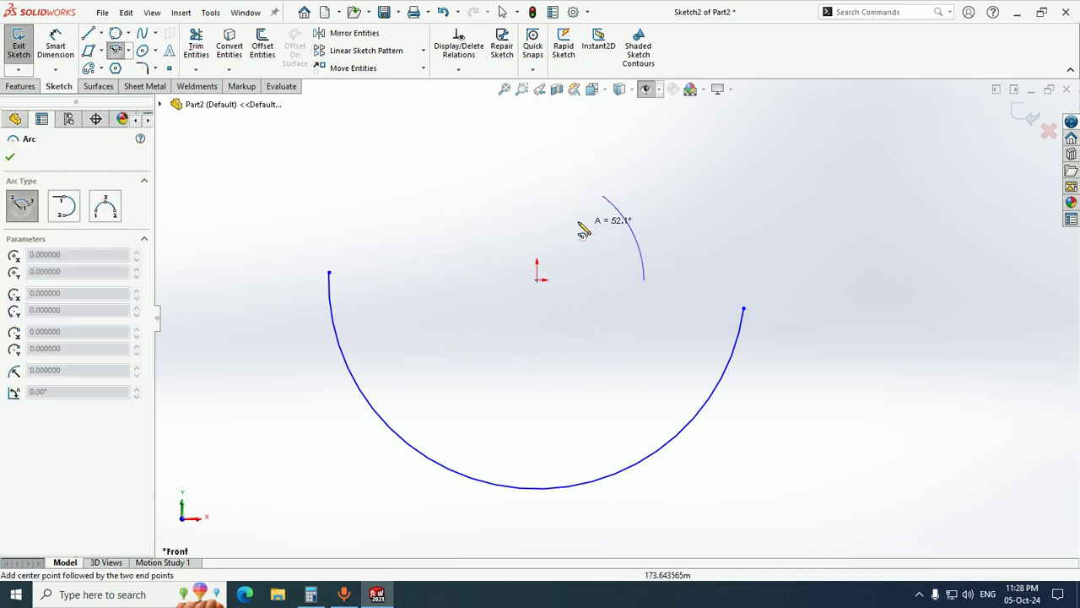
click(449, 278)
key(Escape)
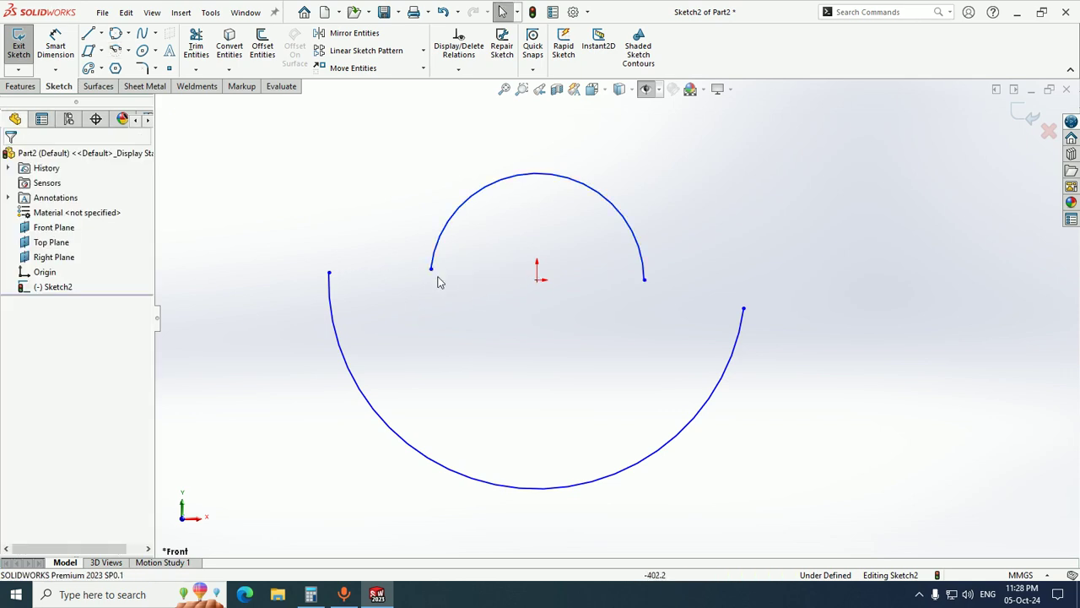
- Try to start a tangent arc from an empty point outside the existing arcs
click(130, 51)
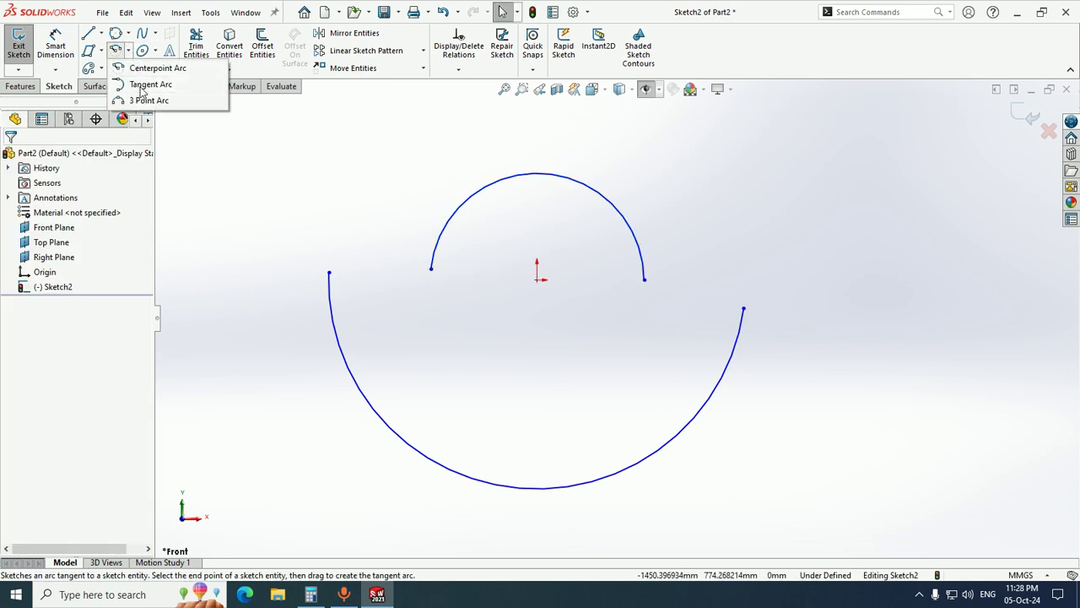
click(141, 85)
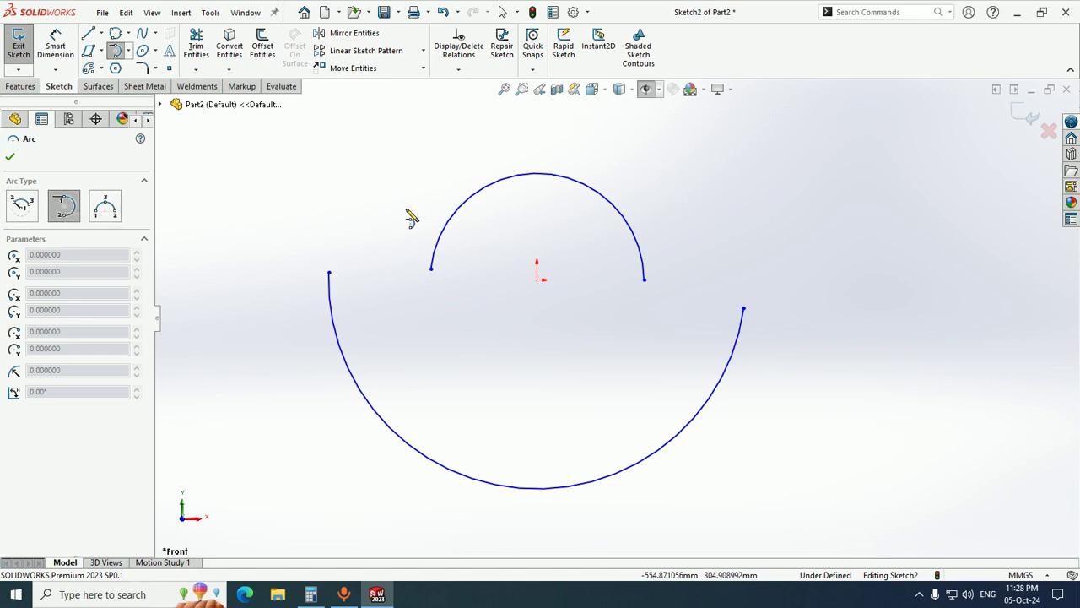
click(378, 157)
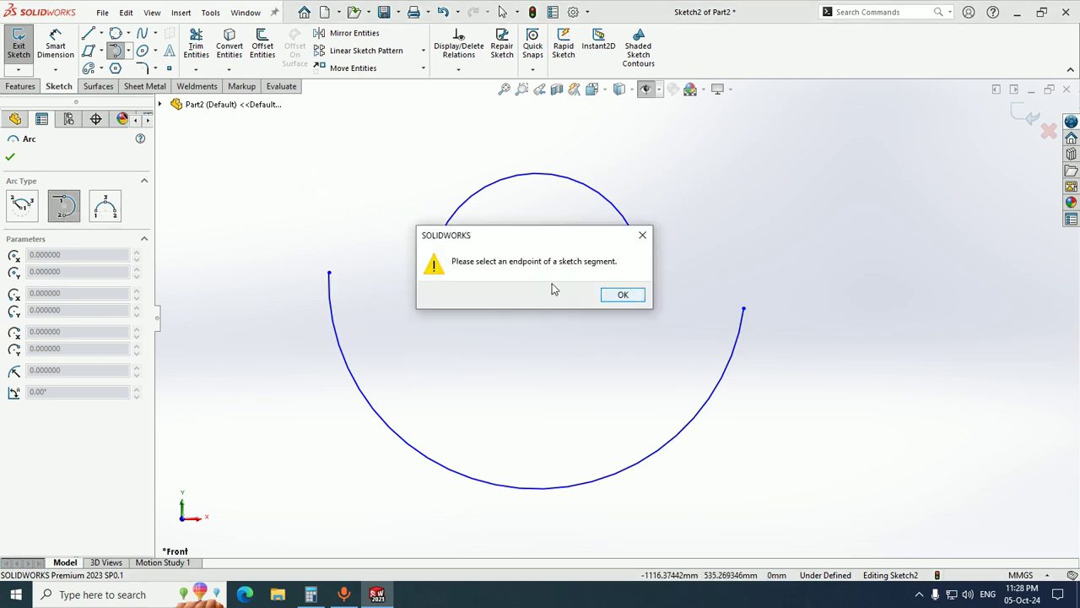
click(622, 295)
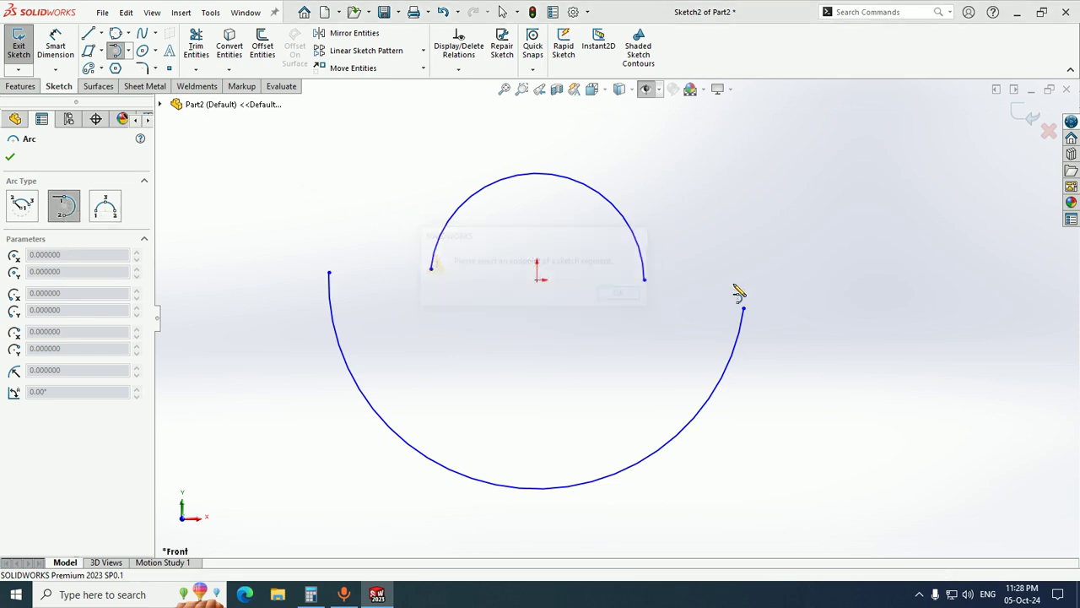
key(Escape)
- Sketch a short horizontal line below the origin, inside the large lower arc
key(l)
click(445, 344)
click(554, 343)
key(Escape)
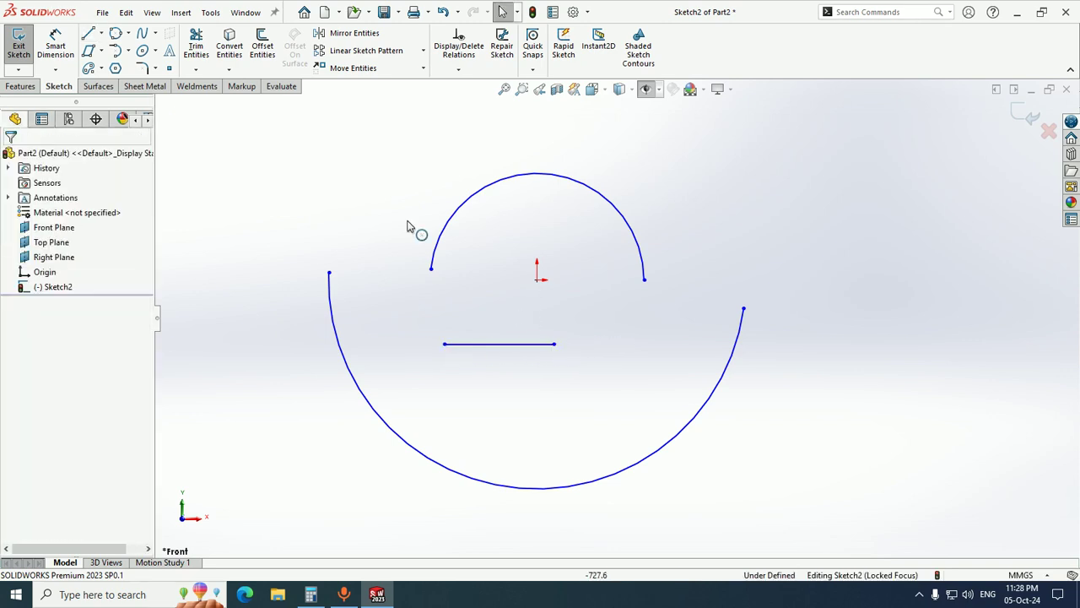
- Sketch a semicircular tangent arc of about 235 mm radius from the horizontal line's right endpoint, curving downward
click(124, 55)
click(157, 82)
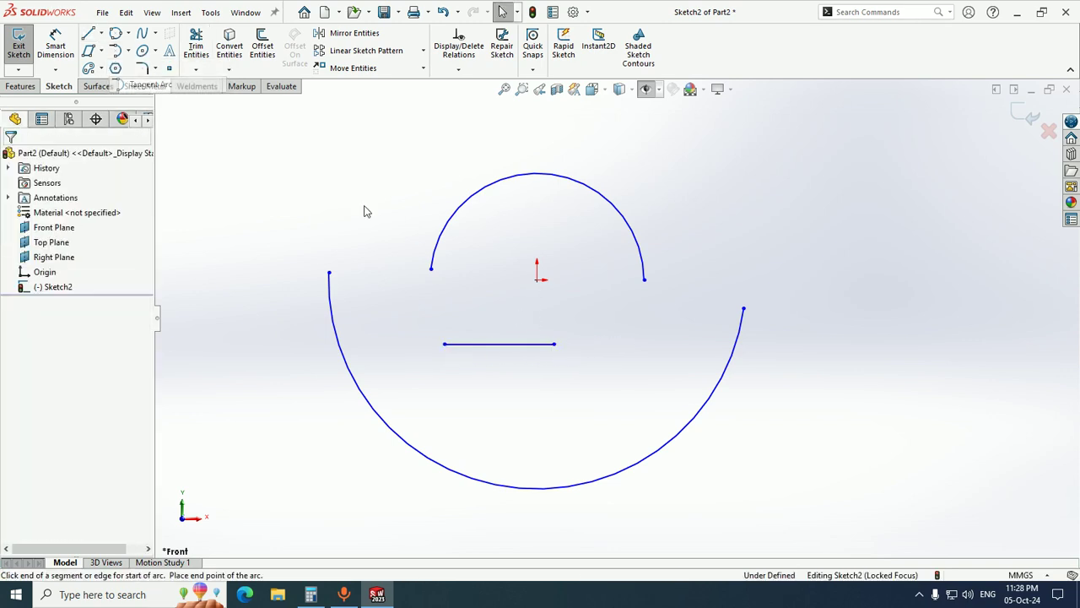
click(554, 343)
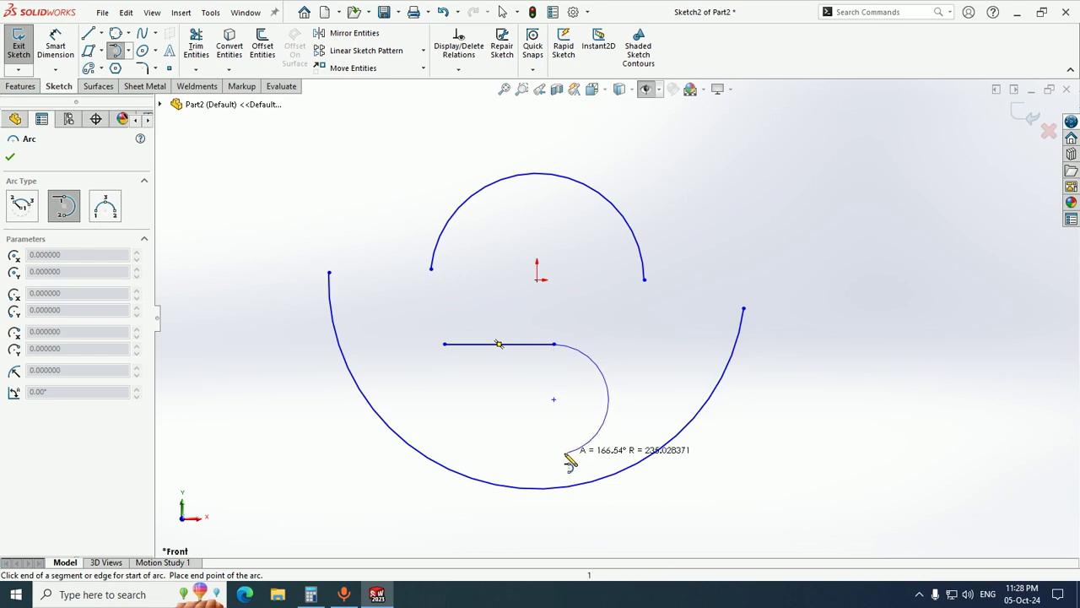
key(Escape)
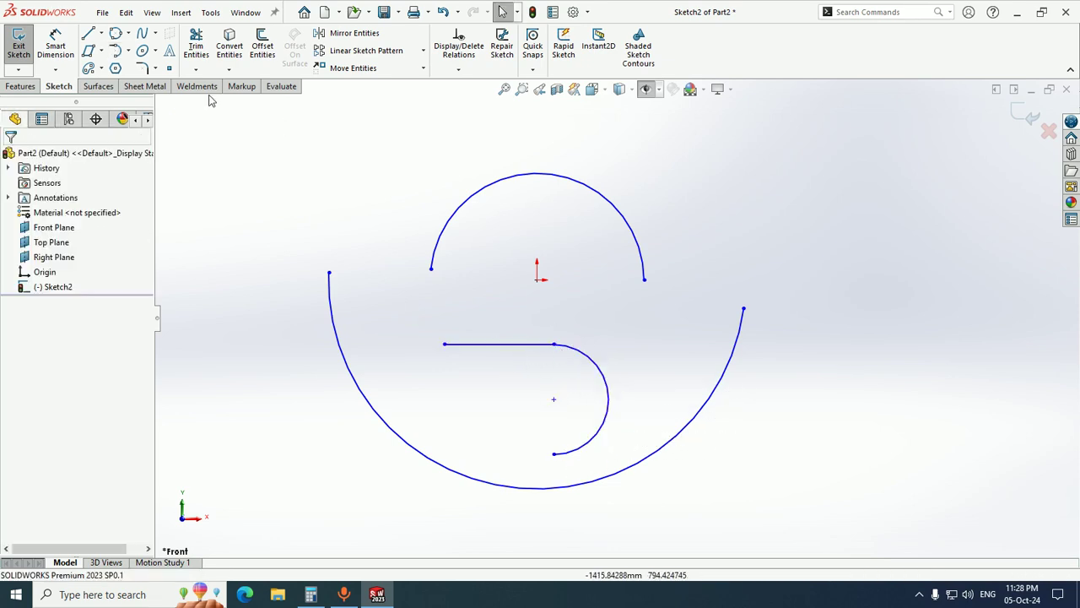
- Sketch a tangent arc from the lower horizontal line's left endpoint, curving outward and down toward the large arc
click(115, 51)
click(444, 345)
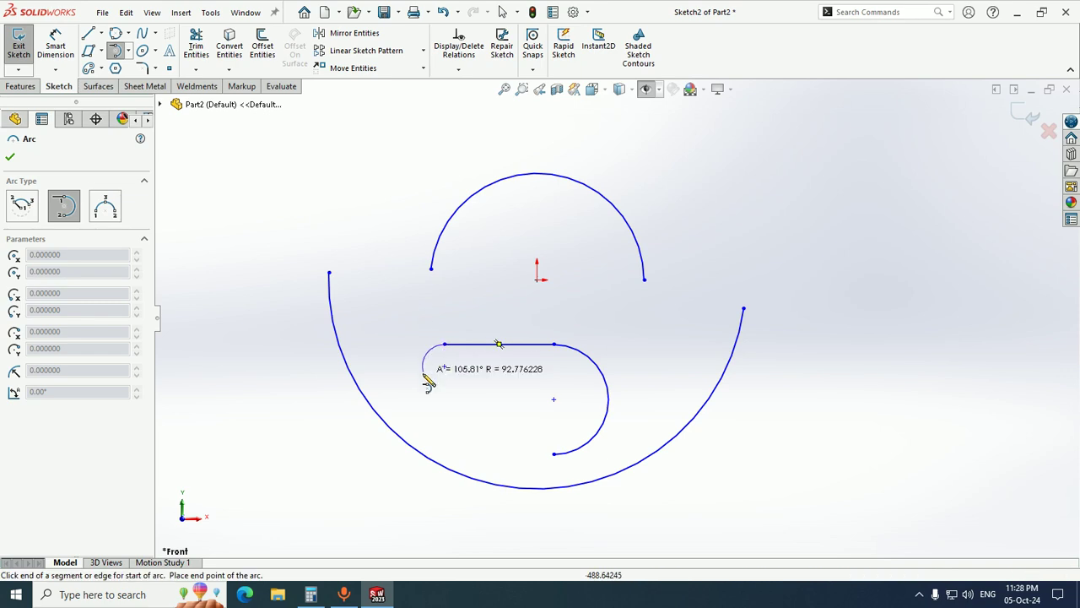
click(405, 423)
key(Escape)
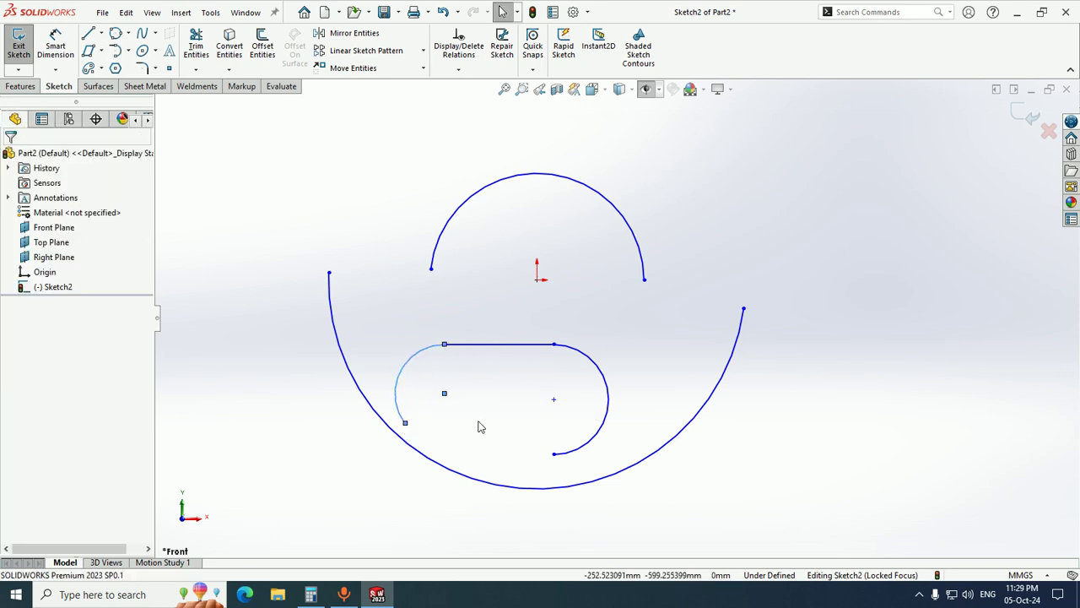
- With the Line tool, sketch a long horizontal line above the arcs and continue it into a semicircular tangent arc curving down at its right end
scroll(506, 384, up, 3)
scroll(658, 277, down, 3)
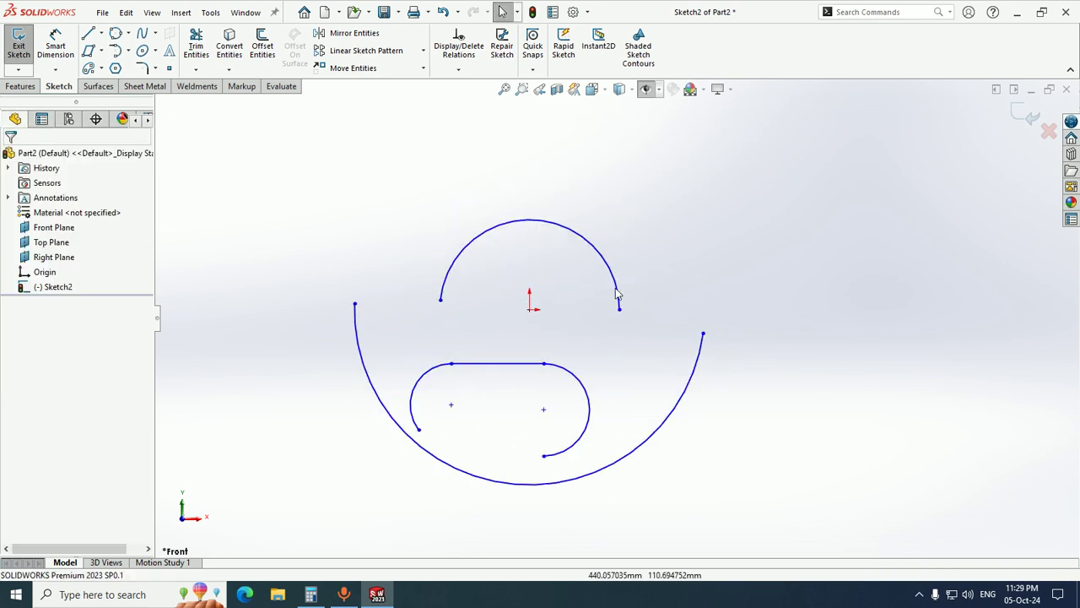
scroll(641, 270, up, 2)
scroll(629, 183, down, 2)
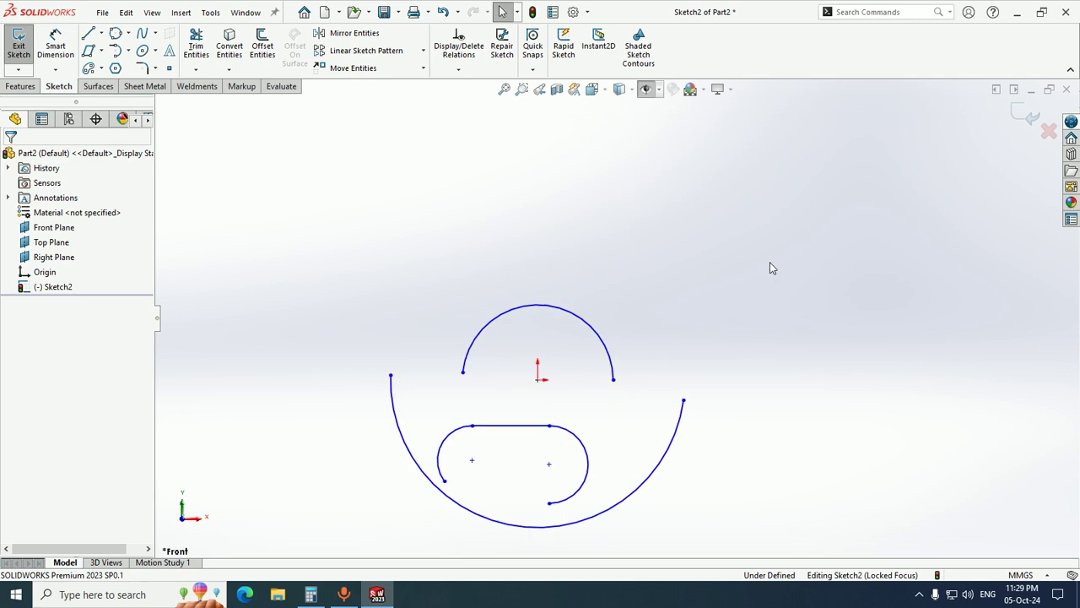
click(88, 33)
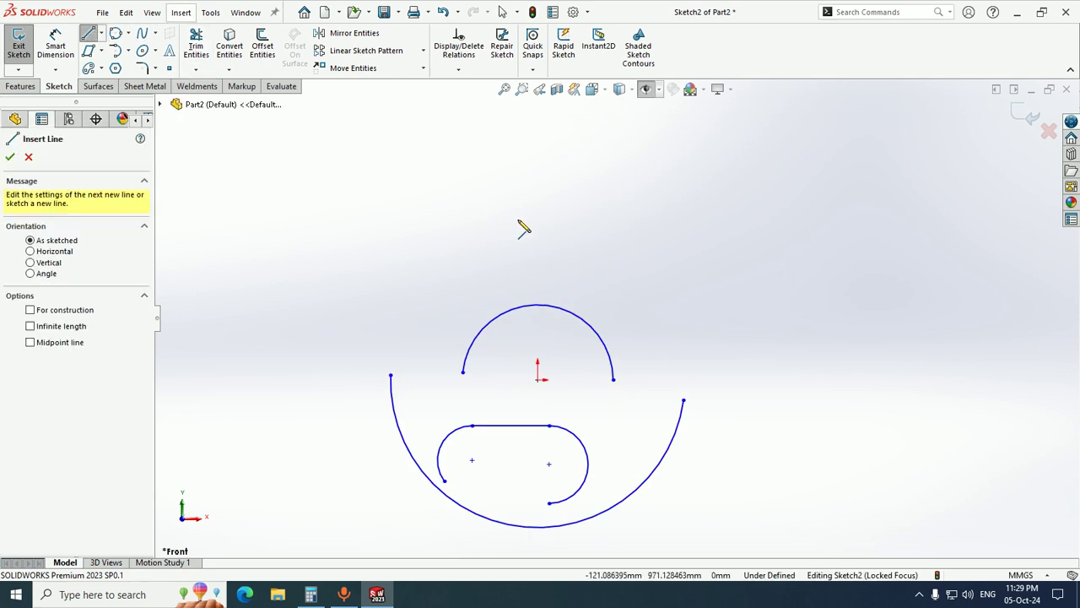
click(399, 213)
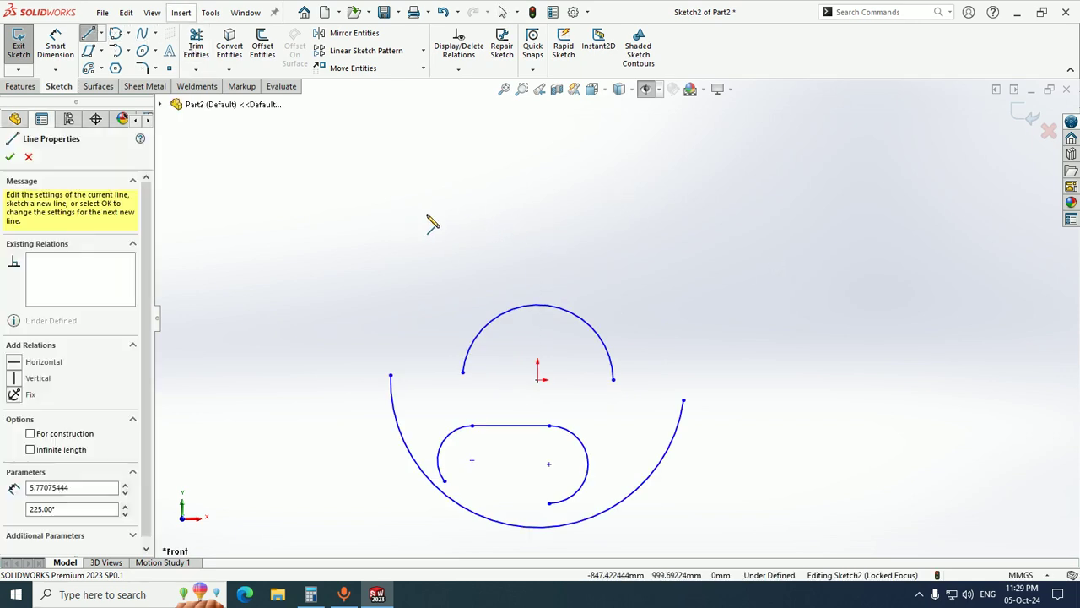
click(675, 213)
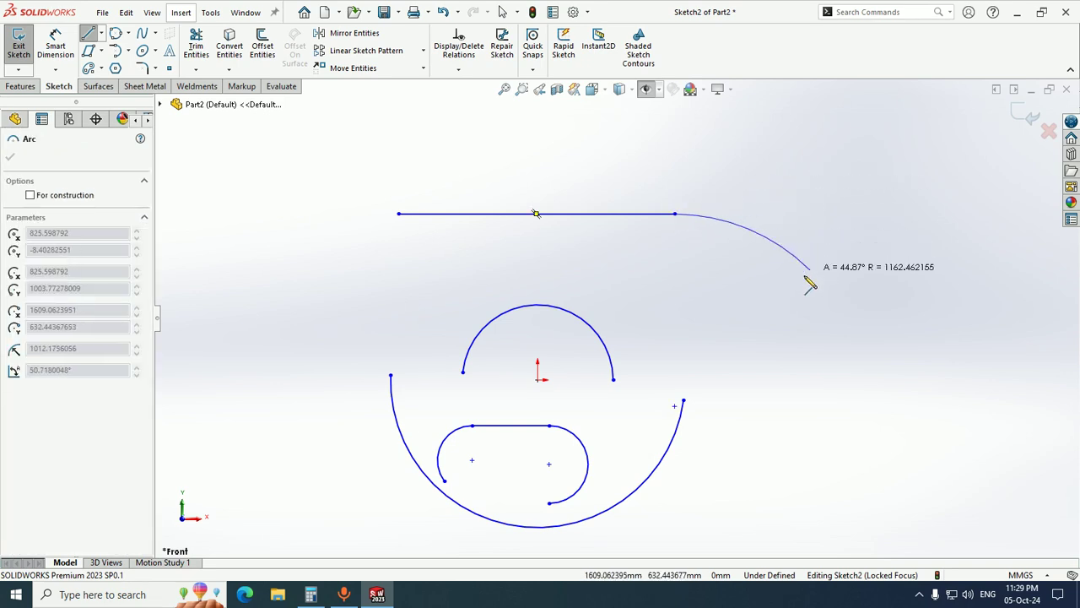
click(675, 311)
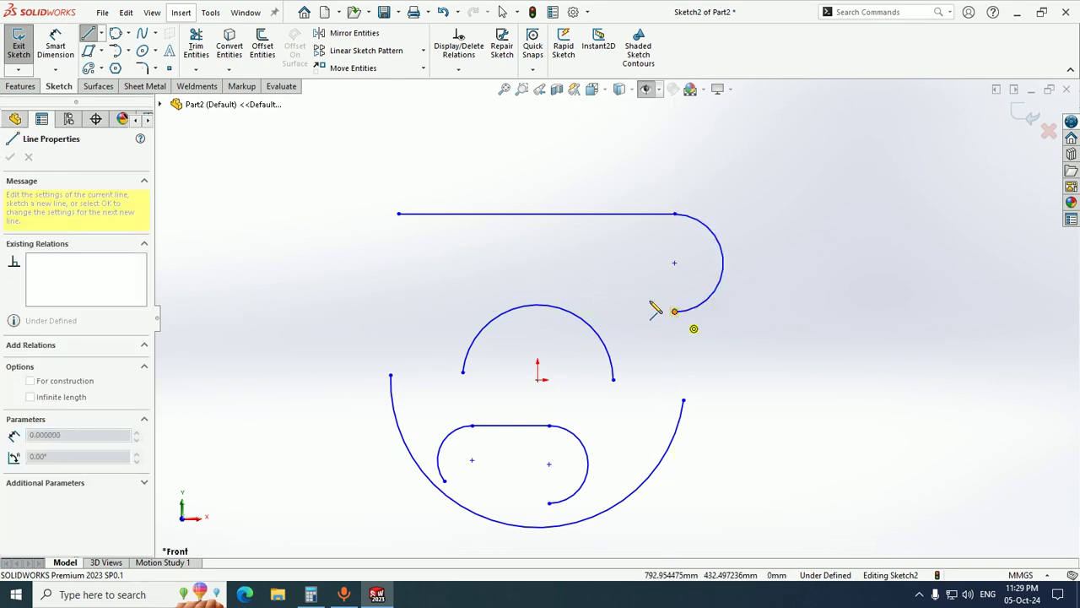
- Extend the chain with two more arcs and a long horizontal line to the left, ending in an arc that loops below its left endpoint
click(603, 249)
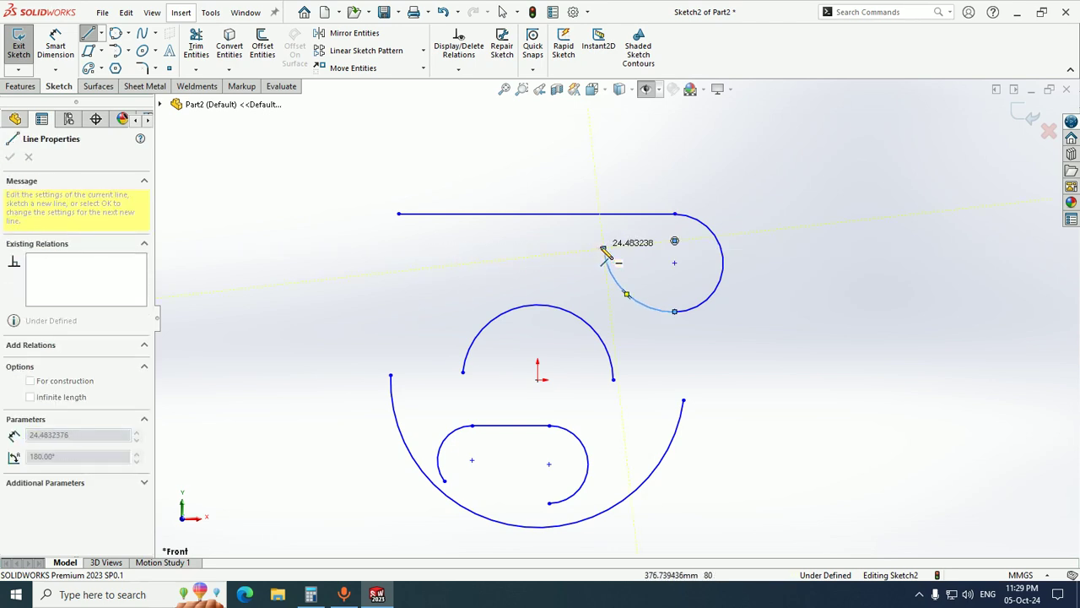
click(580, 294)
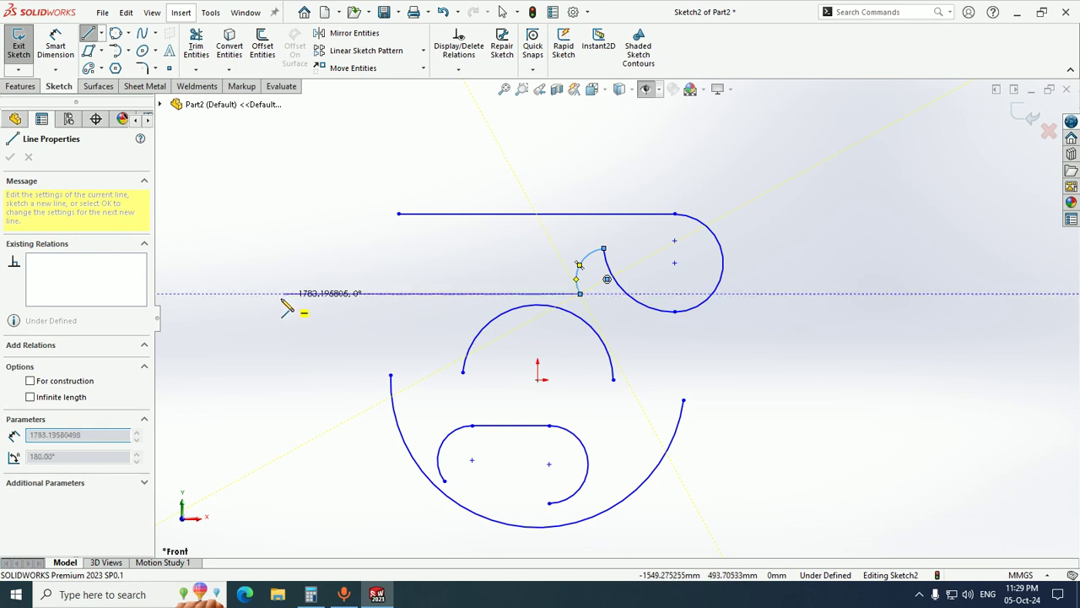
click(269, 293)
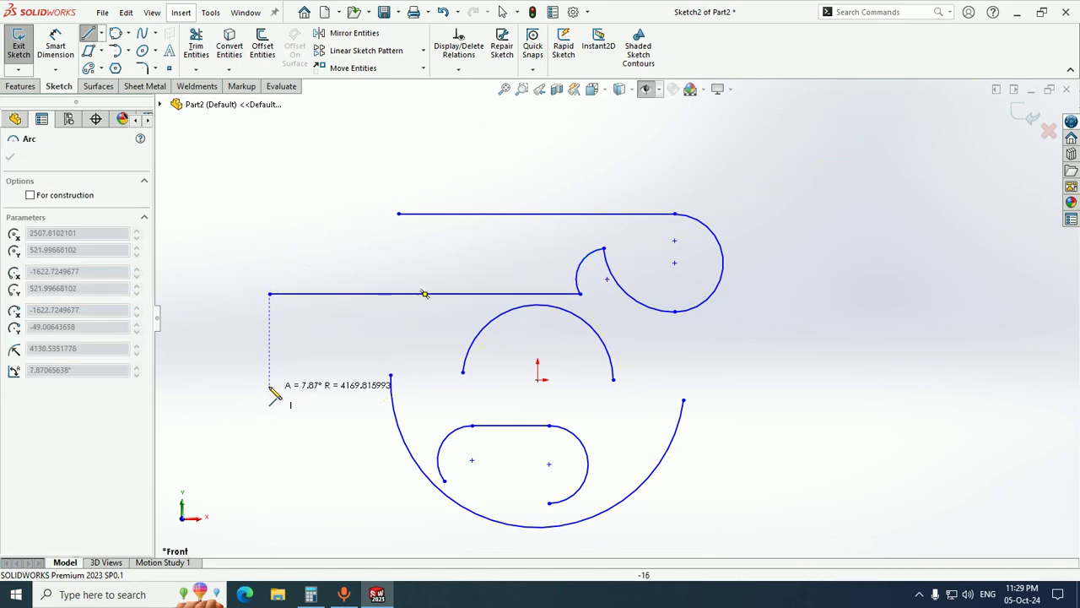
click(214, 280)
key(Escape)
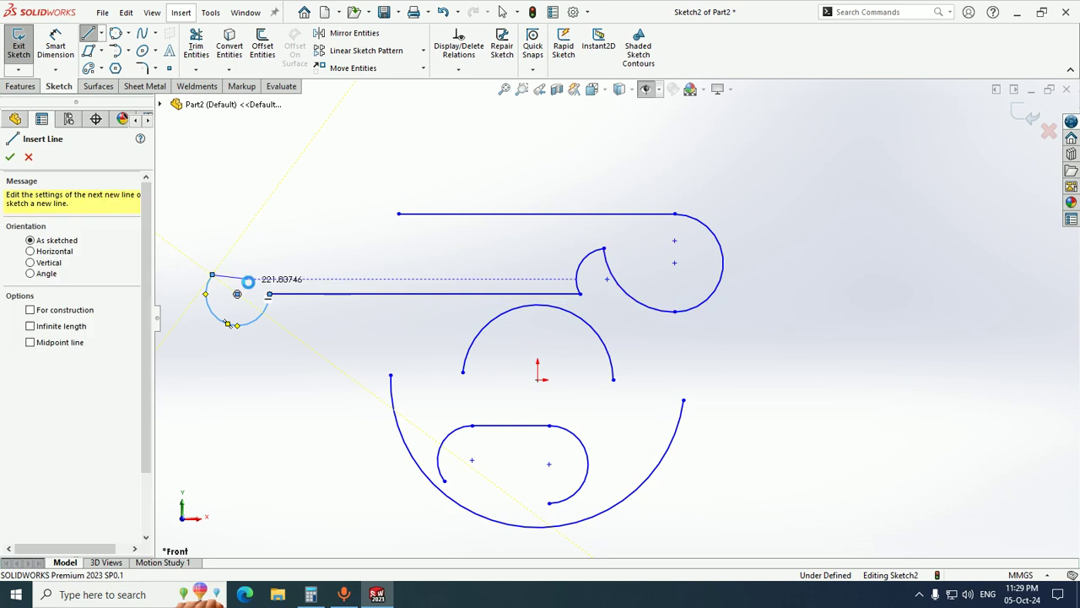
- Delete all lines and arcs from the sketch
scroll(435, 378, up, 3)
drag(761, 473, 301, 181)
key(Delete)
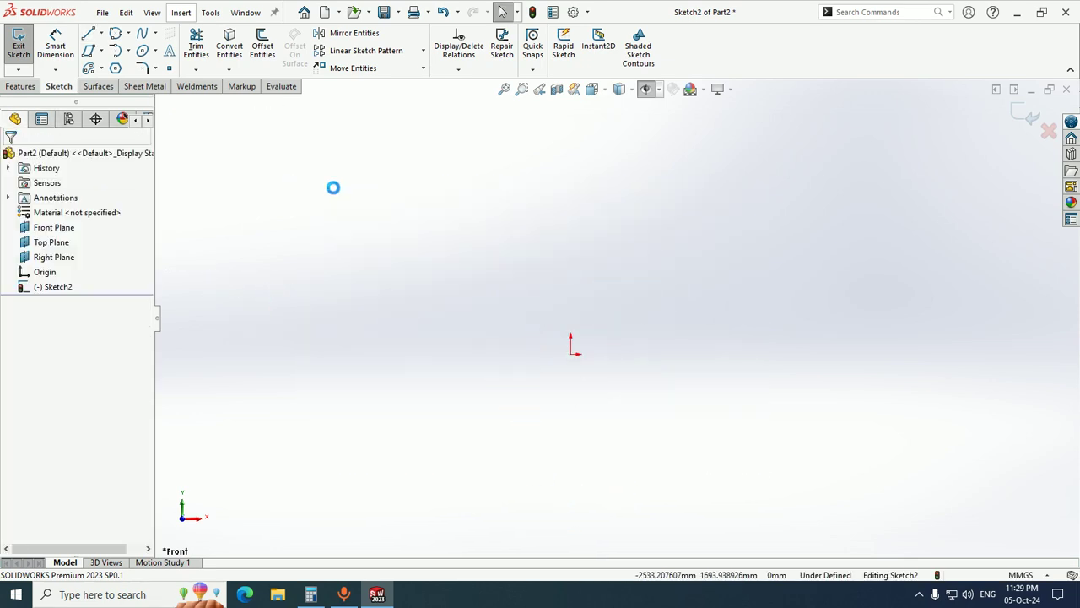
- Sketch a 3 Point Arc of about 1905 mm radius that spans both sides of the origin and bulges upward
click(129, 52)
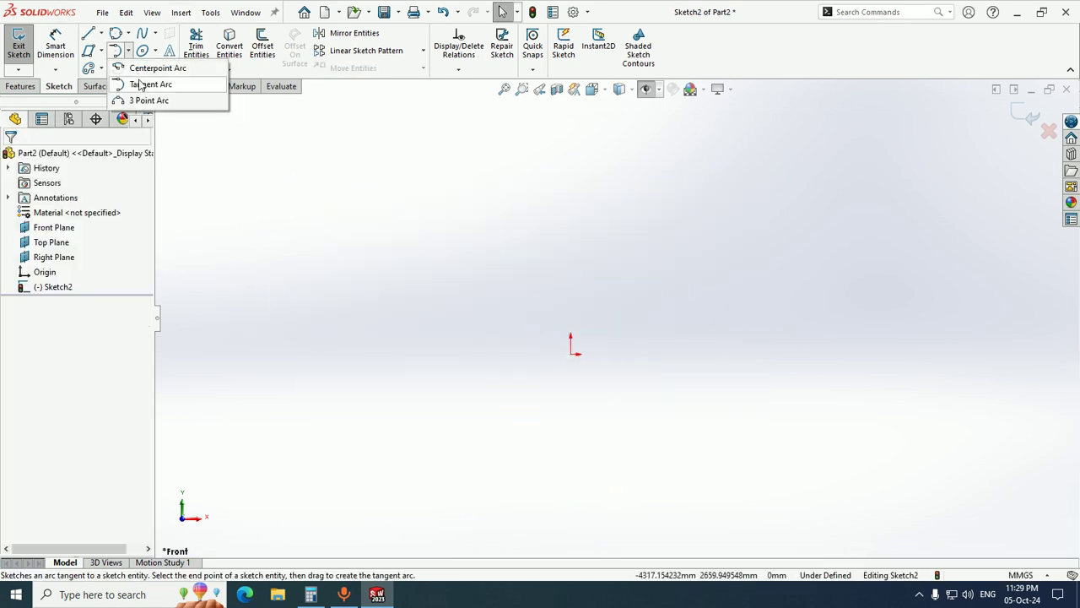
click(152, 101)
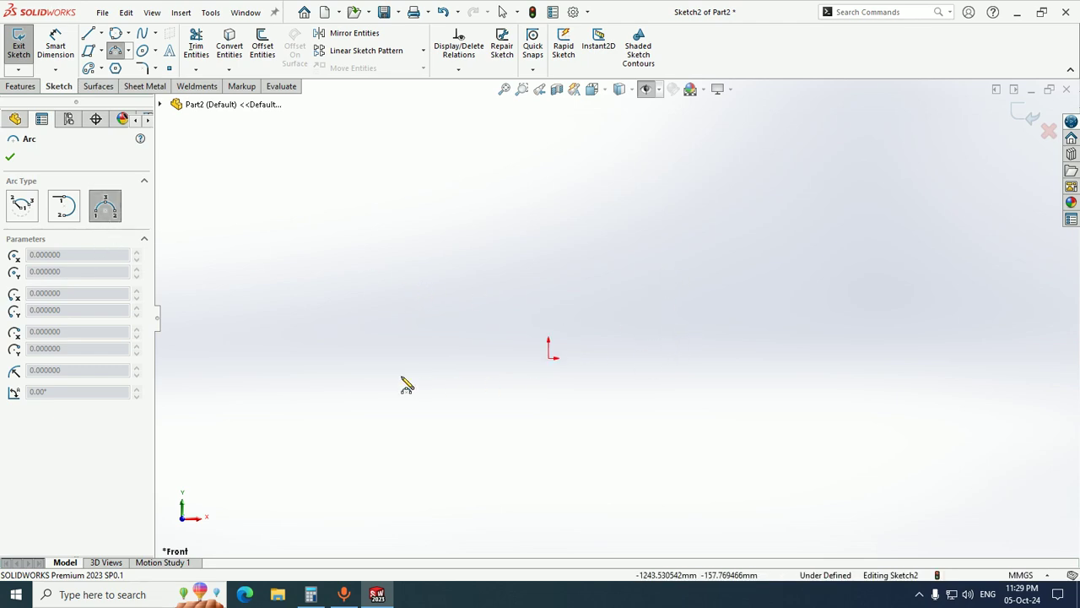
click(377, 368)
click(757, 356)
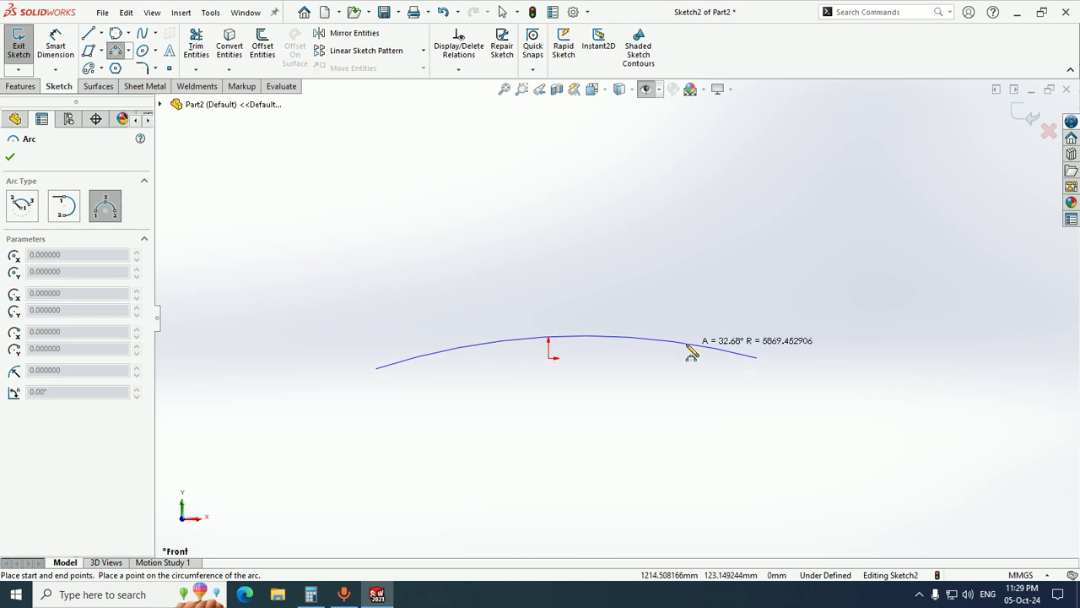
click(561, 255)
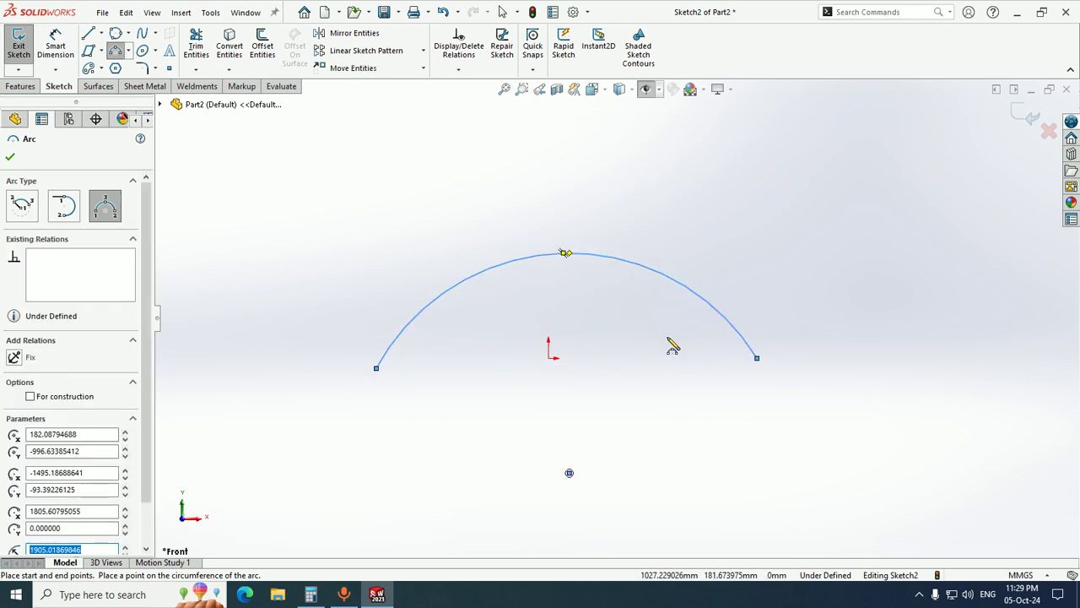
- Delete the three-point arc above the origin
key(Escape)
click(516, 261)
key(Delete)
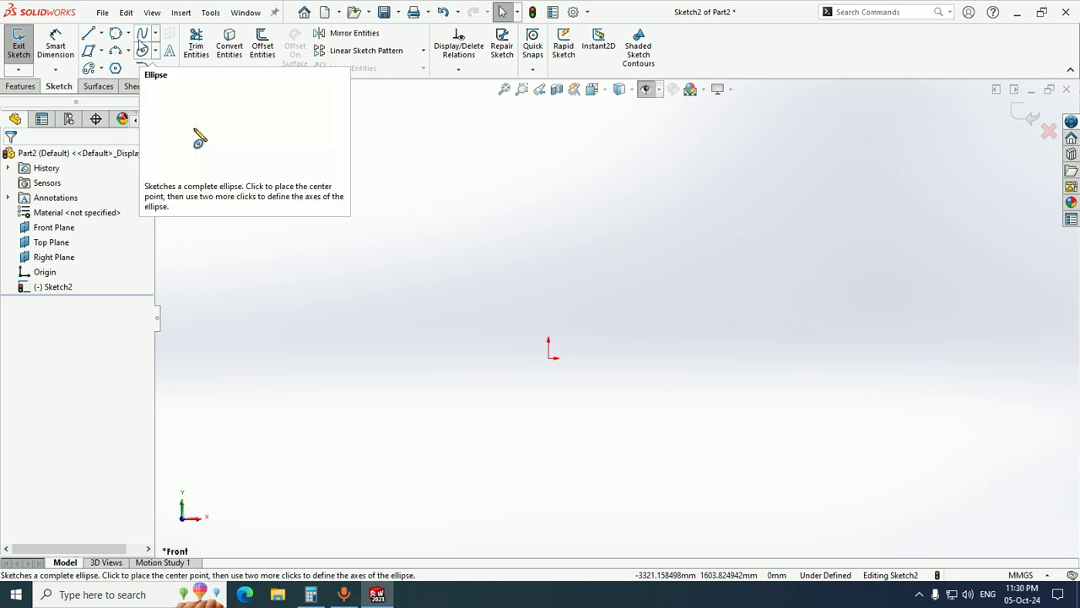
- Sketch a wavy open spline through thirteen points, running from left of the origin to far right of it
click(155, 33)
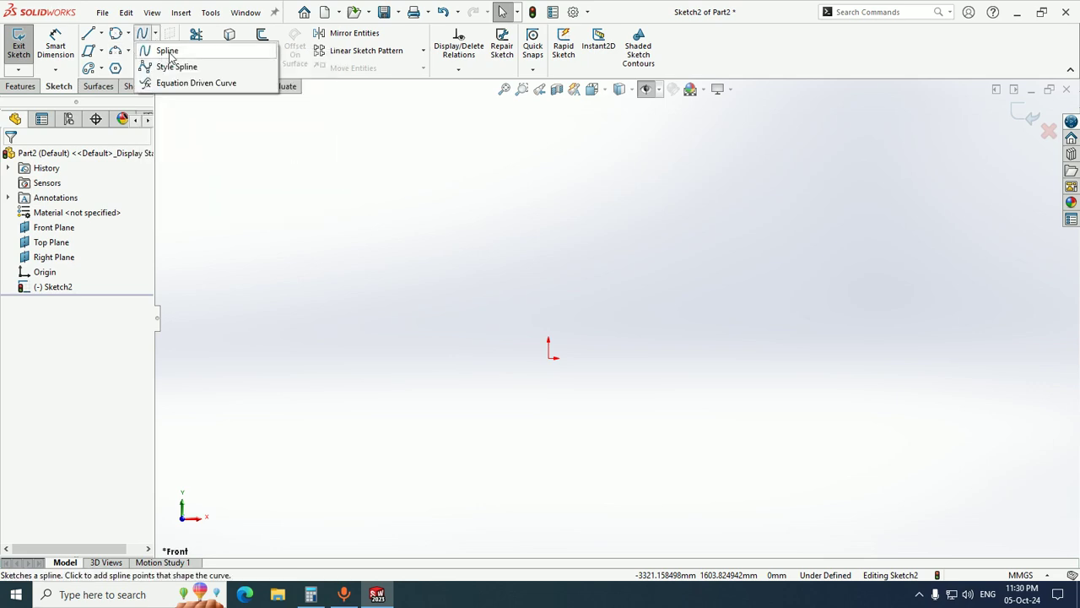
click(168, 52)
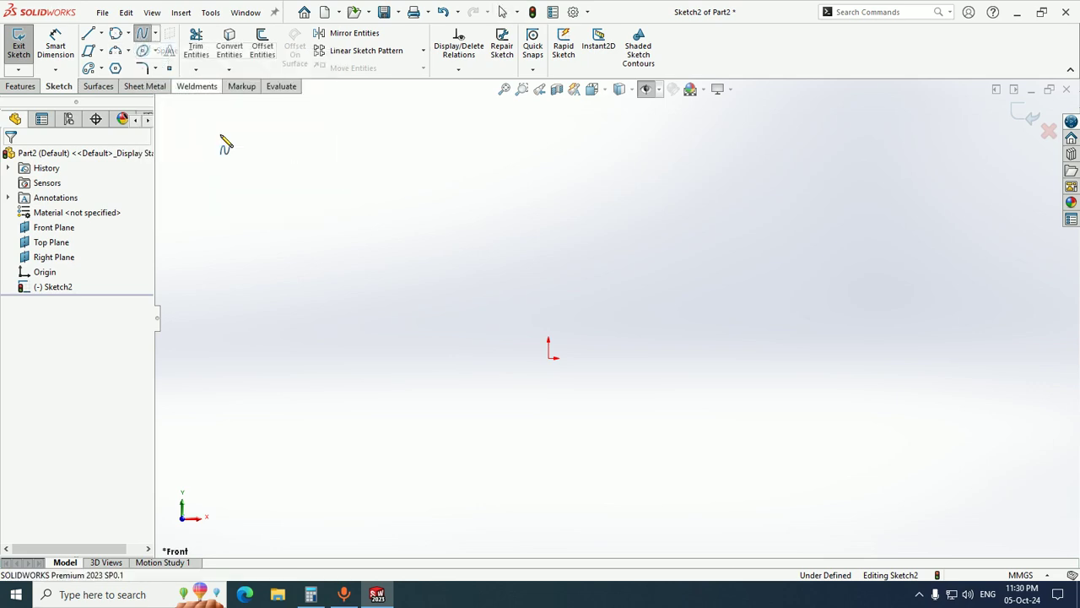
click(381, 357)
click(415, 294)
click(476, 336)
click(501, 254)
click(584, 292)
click(603, 345)
click(684, 365)
click(691, 287)
click(728, 224)
click(768, 273)
click(775, 328)
click(871, 290)
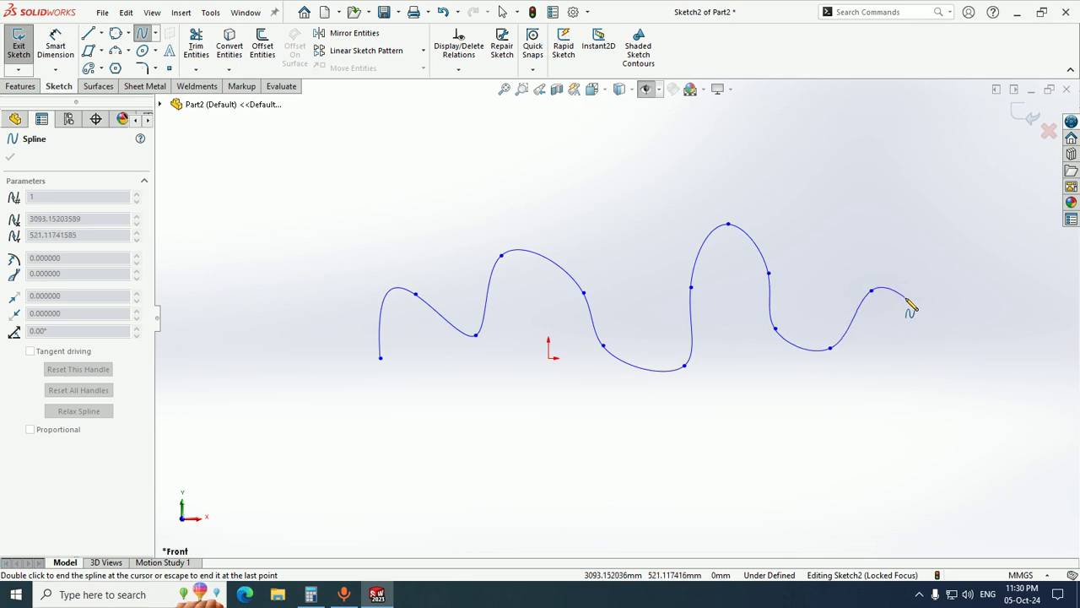
key(Escape)
- Delete the wavy spline
drag(934, 432, 309, 157)
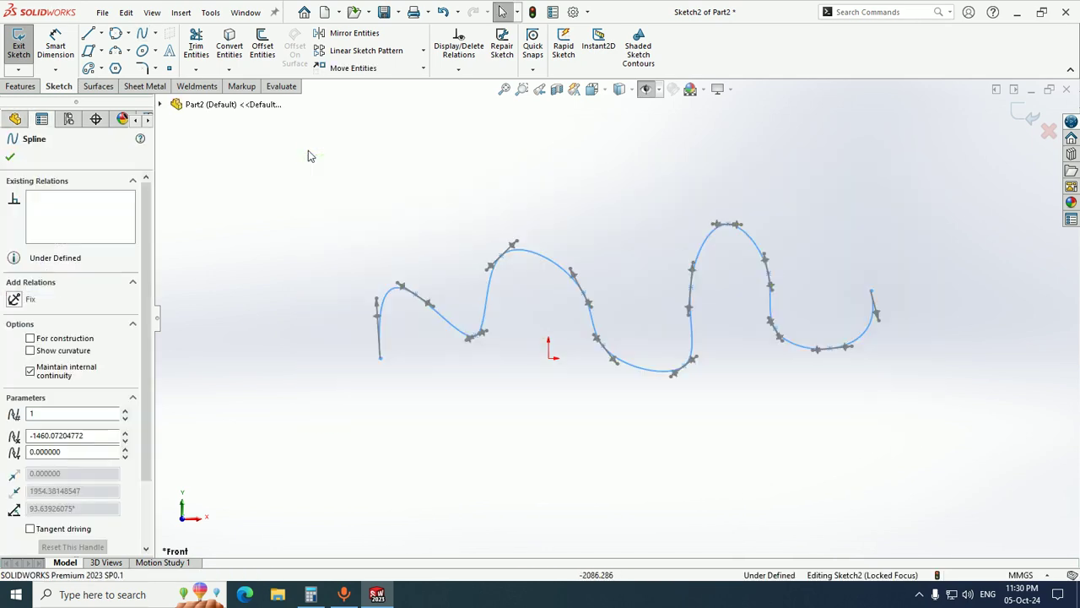
key(Delete)
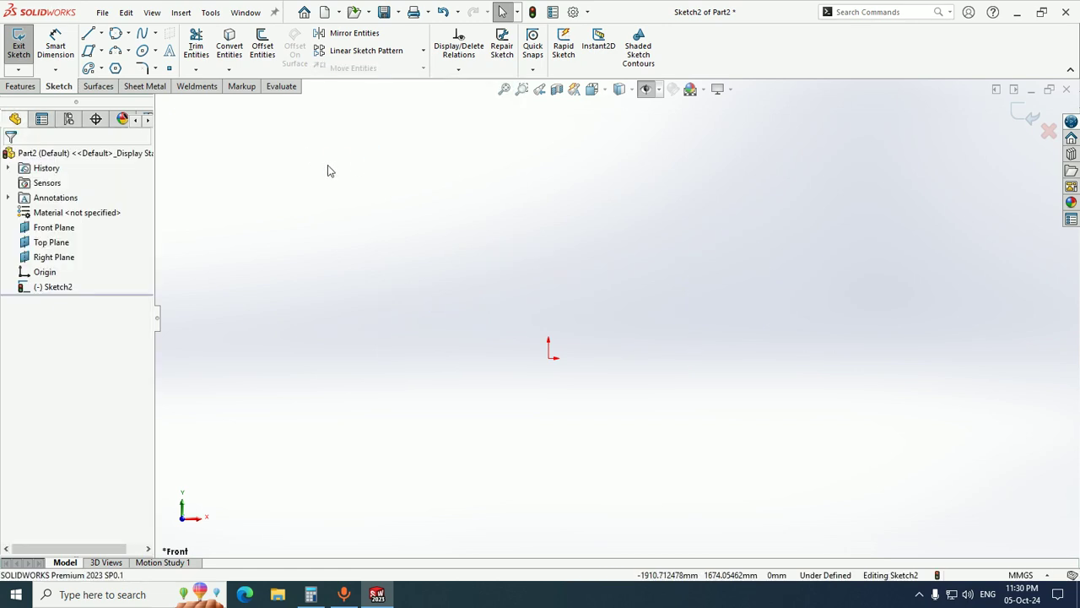
- Sketch a Bezier style spline with five control vertices zigzagging from left to right above the origin
click(157, 34)
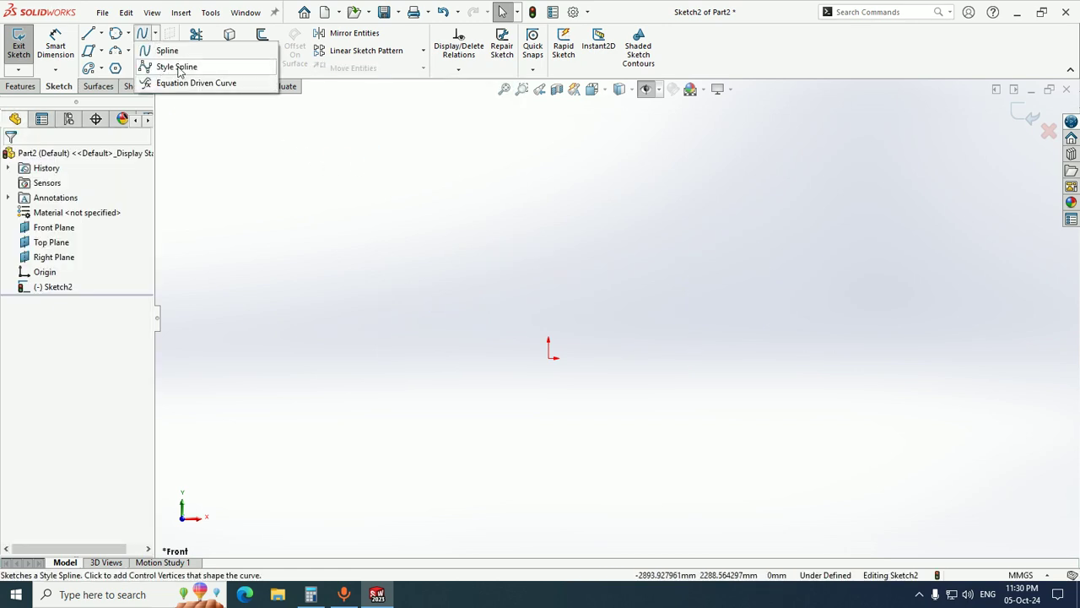
click(177, 67)
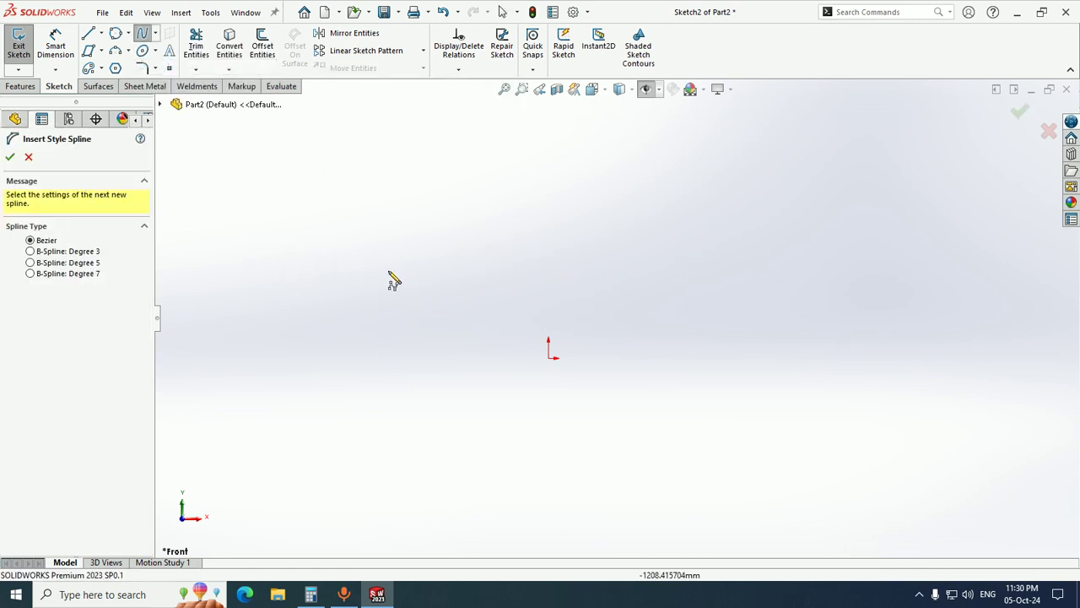
click(463, 265)
click(550, 266)
click(667, 169)
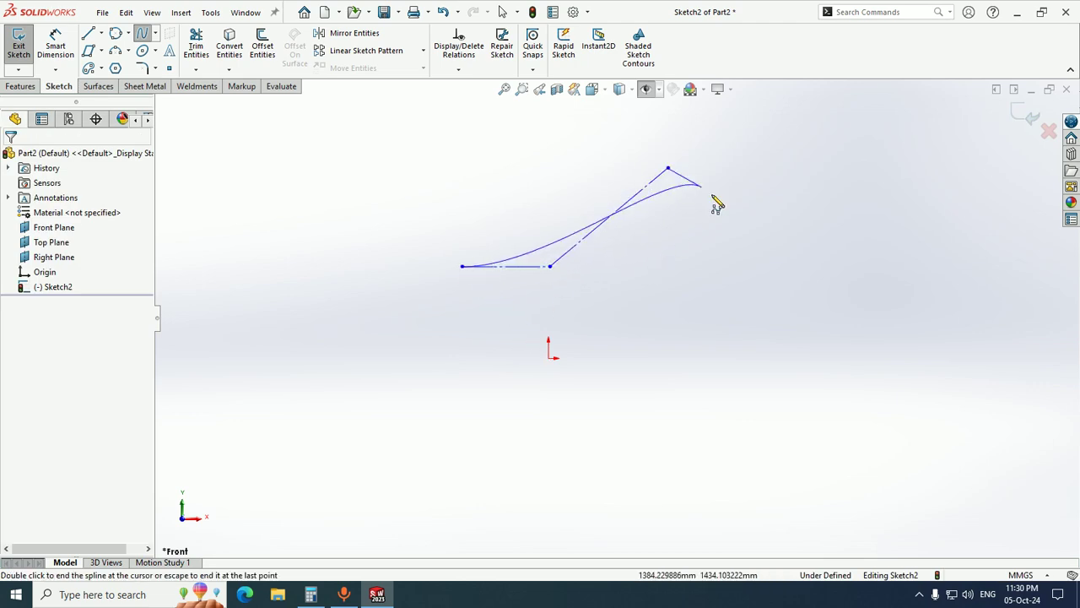
click(734, 305)
click(840, 241)
key(Escape)
- Dimension the angle between the last two control polygon segments of the style spline at 80°
right_drag(764, 381, 734, 299)
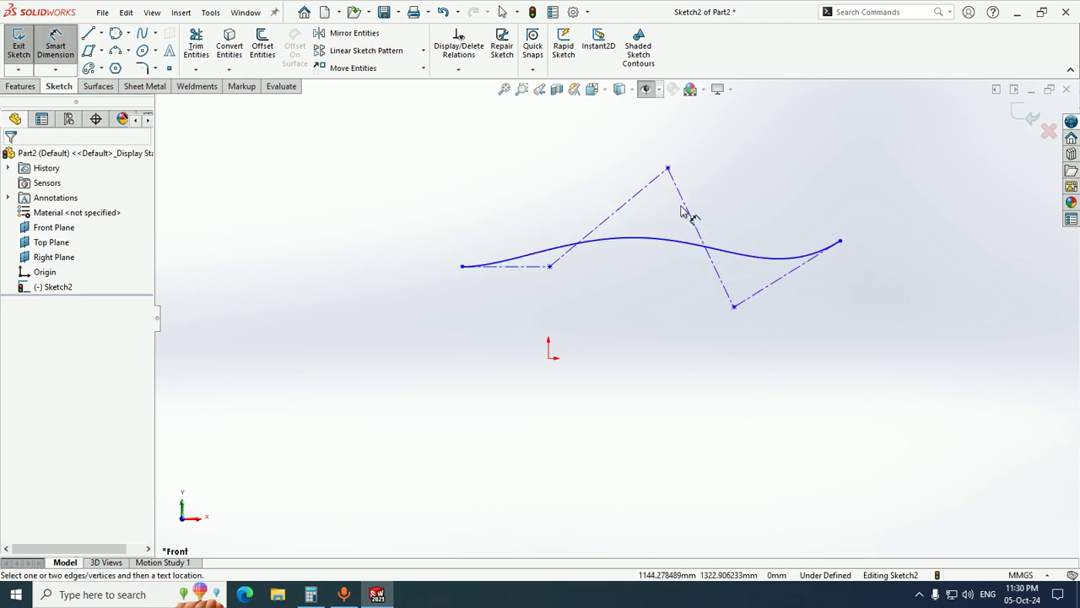
click(687, 213)
click(753, 296)
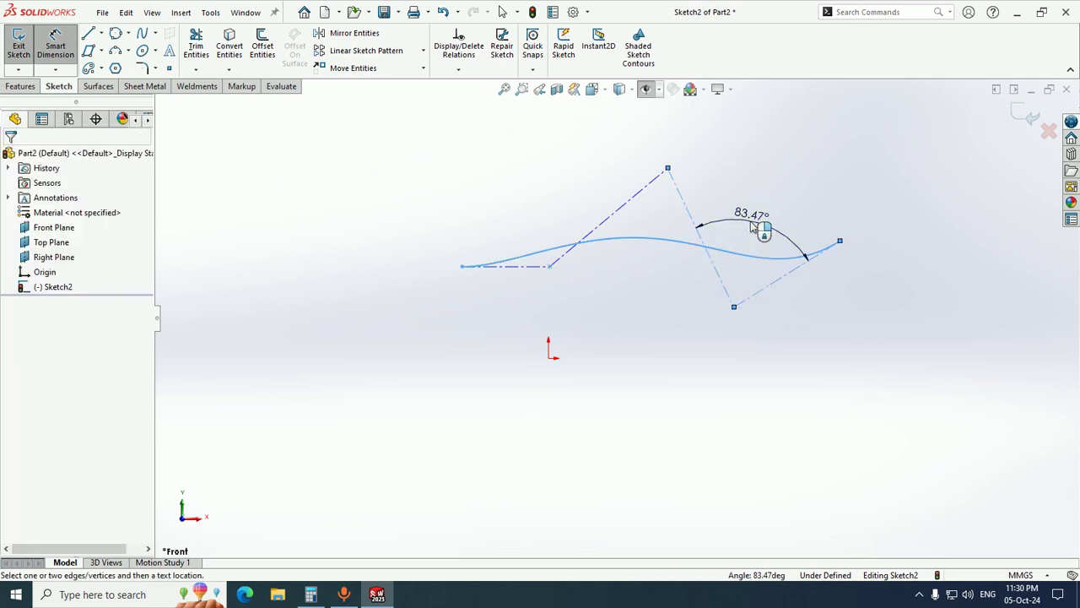
click(753, 226)
text(80)
key(Return)
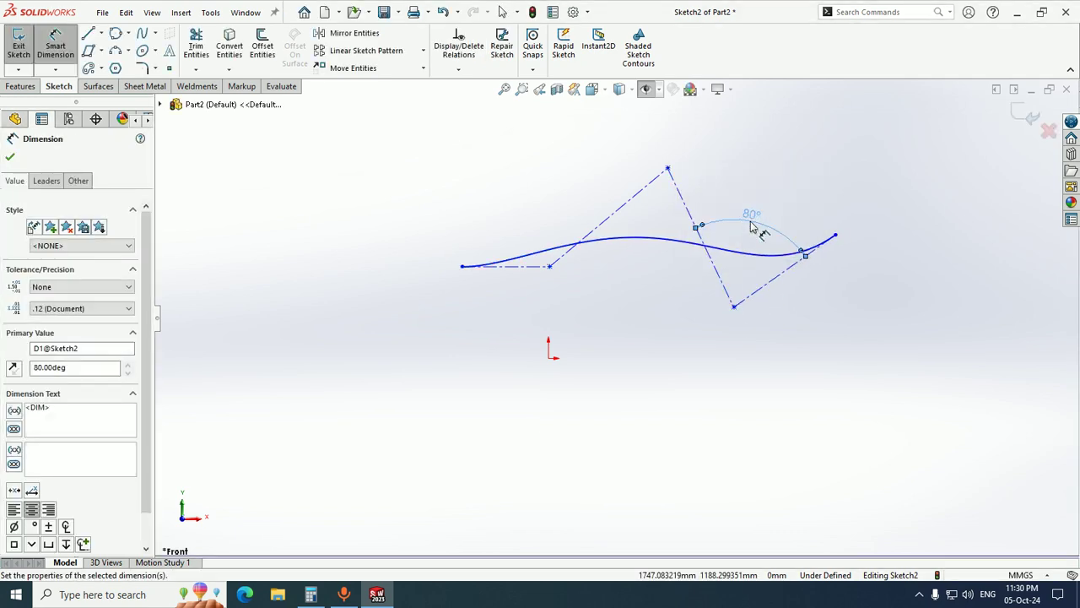
- Delete the style spline together with its angle dimension
click(666, 240)
key(Escape)
mouse_move(884, 376)
mouse_down()
mouse_move(331, 111)
mouse_move(356, 127)
mouse_up()
key(Delete)
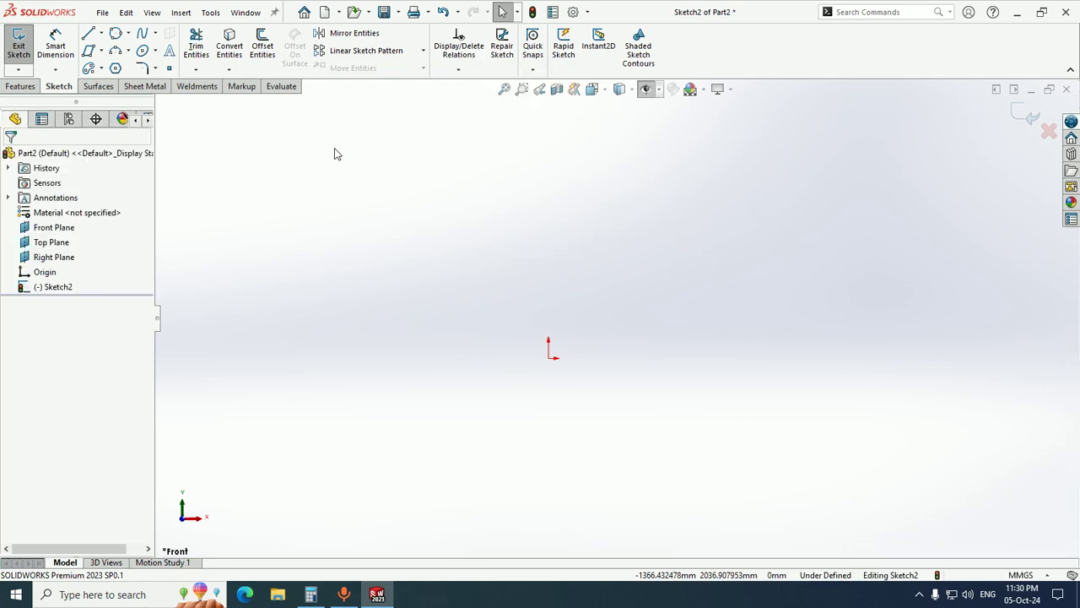
- View the Equation Driven Curve settings and cancel without creating a curve
click(155, 34)
click(173, 82)
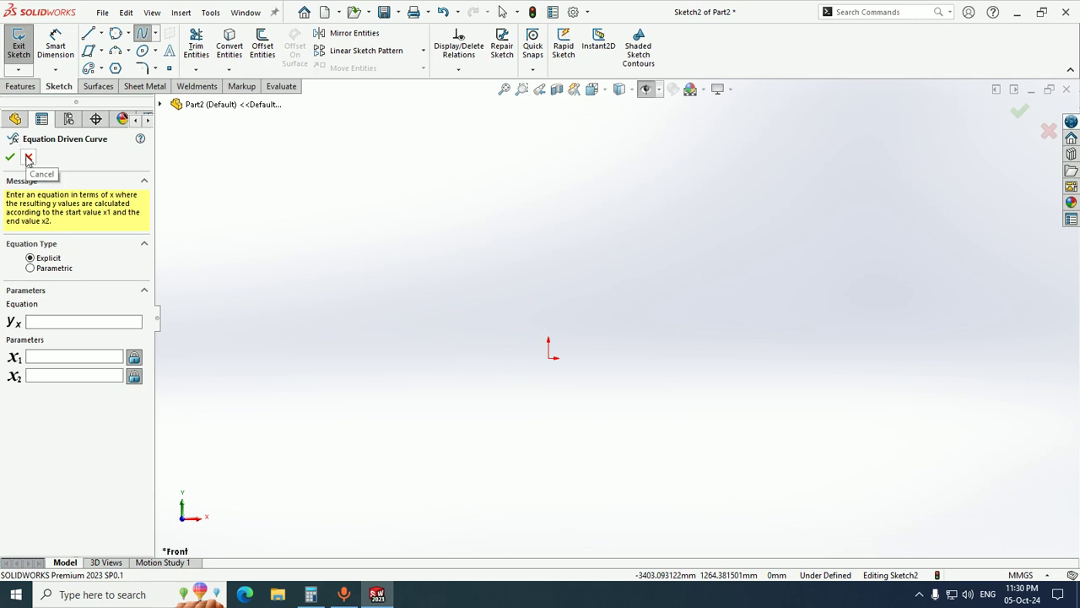
click(28, 158)
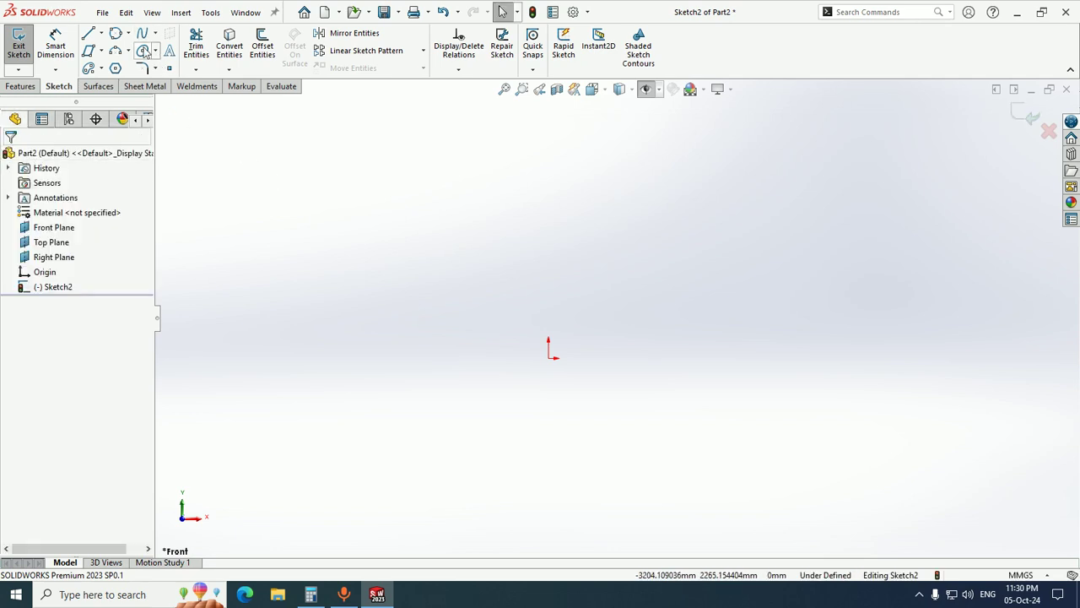
- Sketch a full ellipse centred on the origin with a horizontal radius of about 1893 mm and a vertical radius of about 861 mm
click(154, 52)
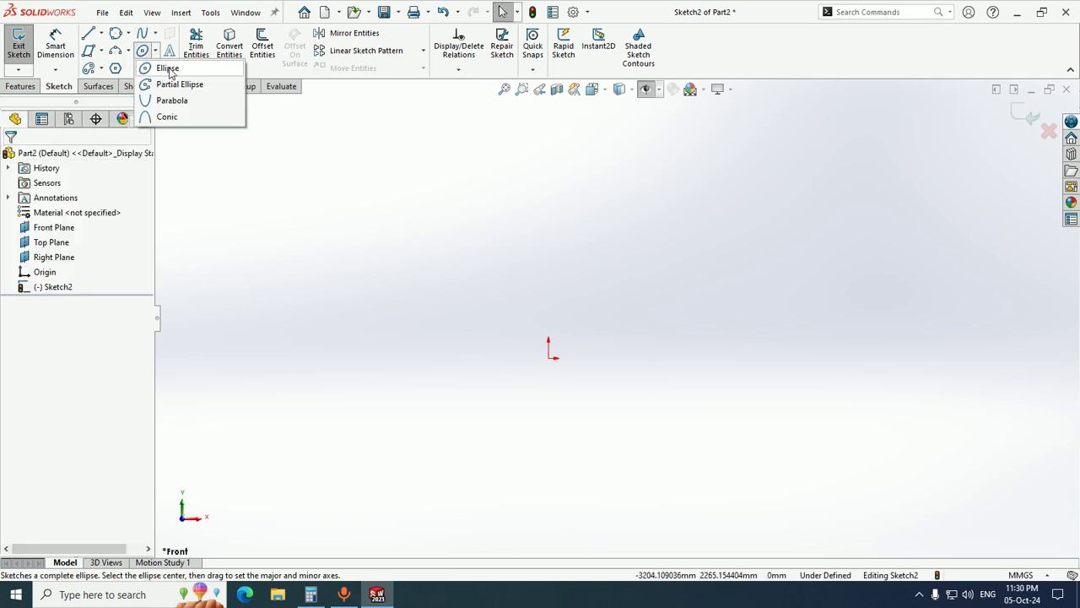
click(168, 68)
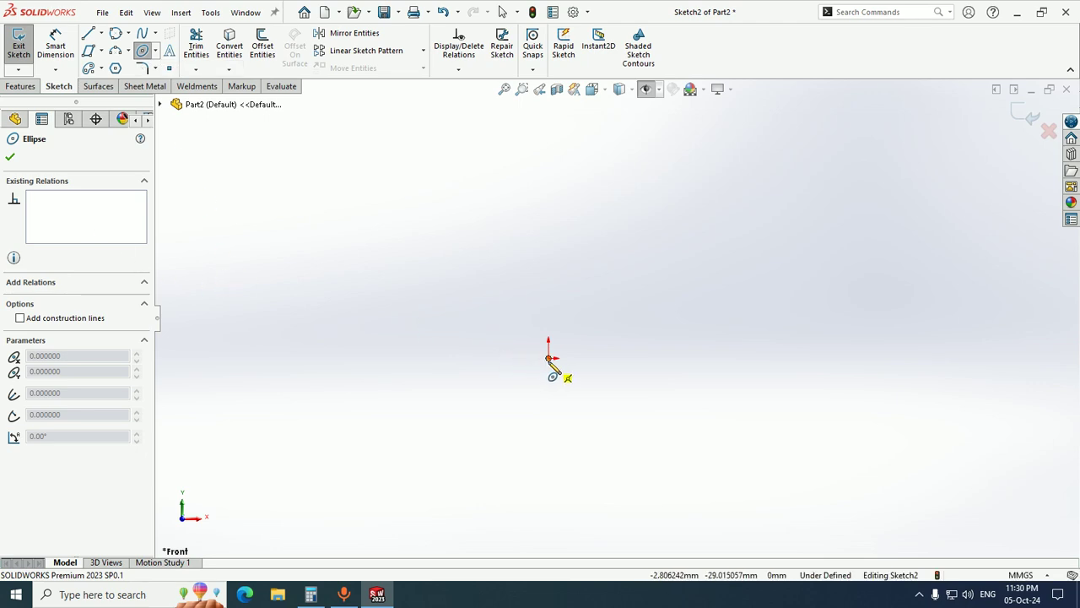
click(550, 358)
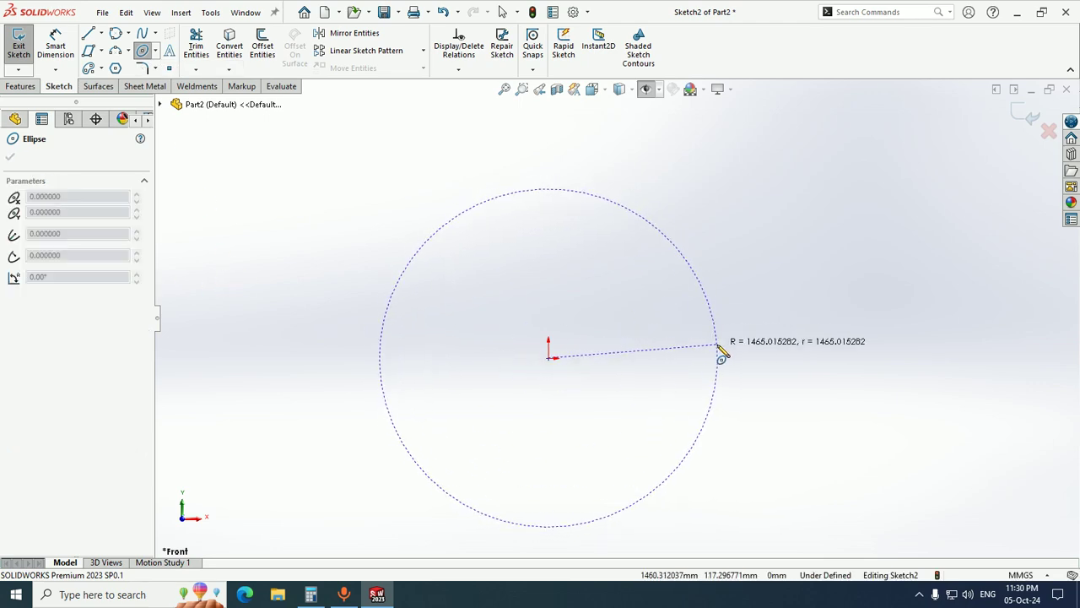
click(768, 361)
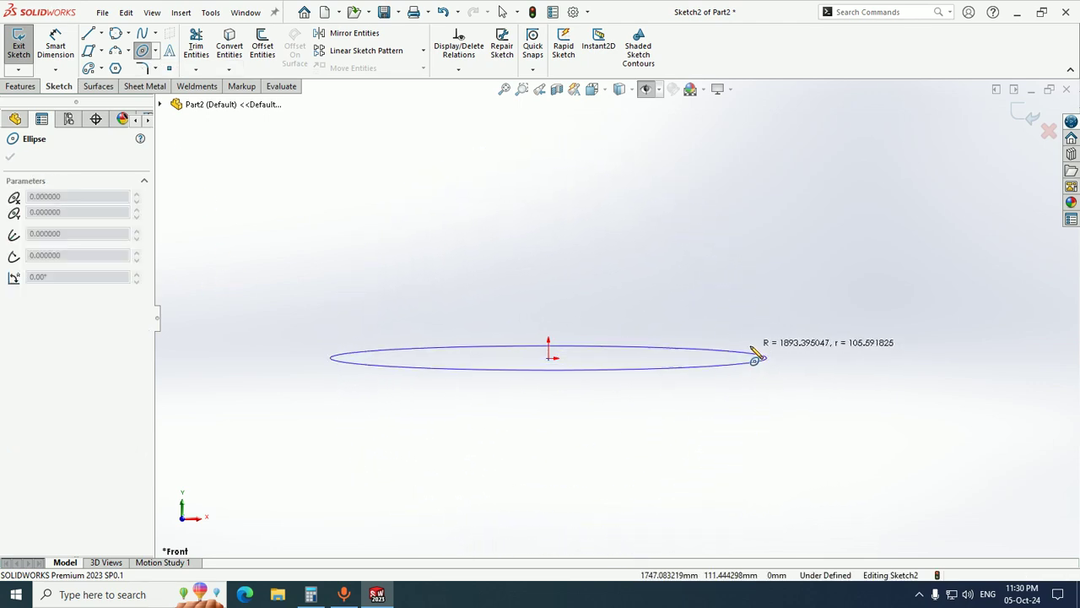
click(549, 258)
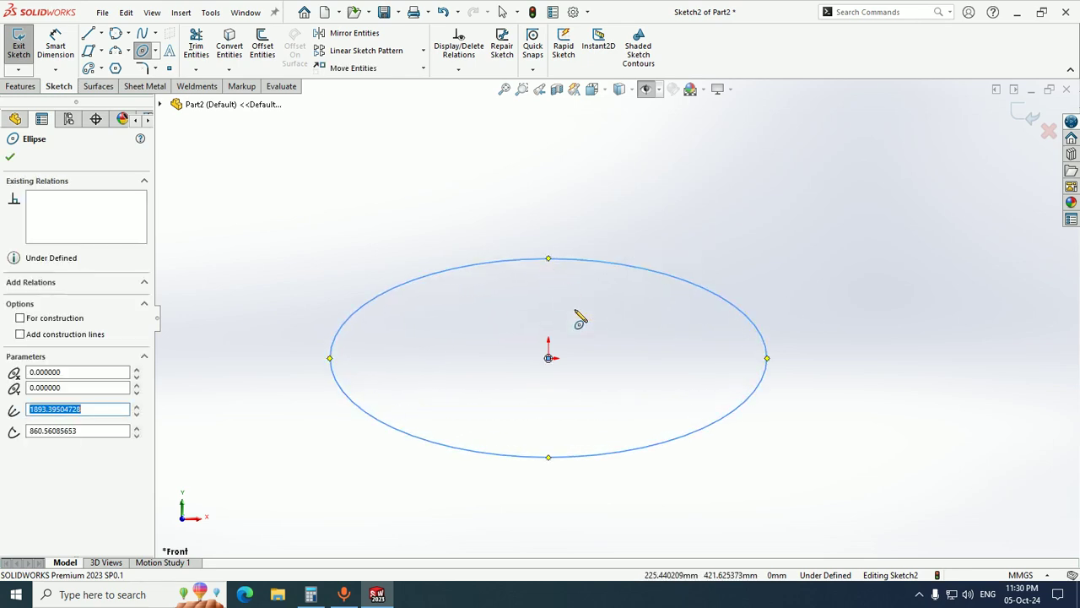
key(Escape)
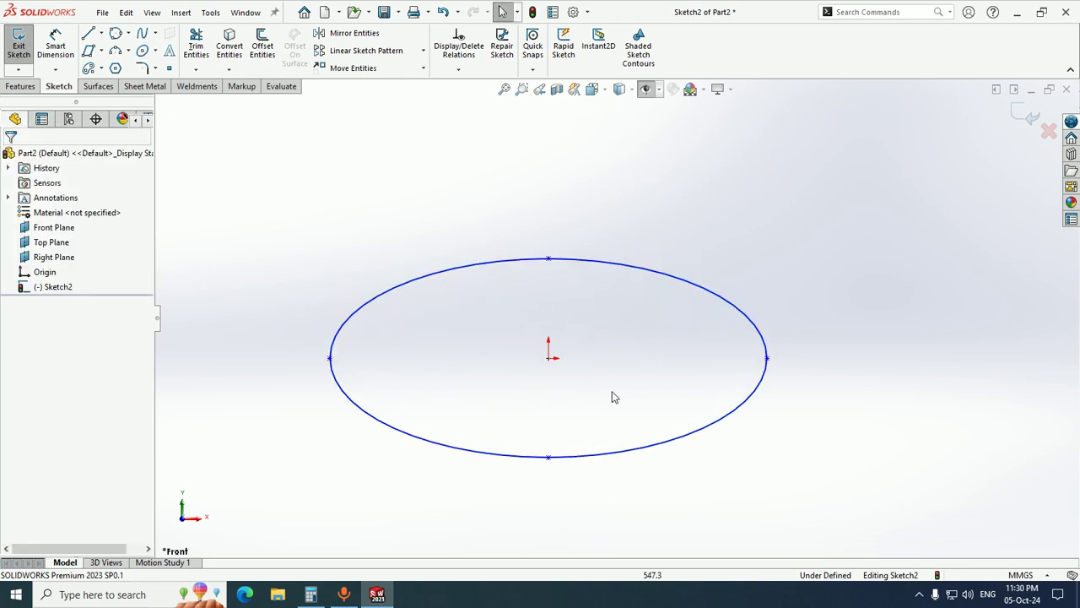
click(154, 50)
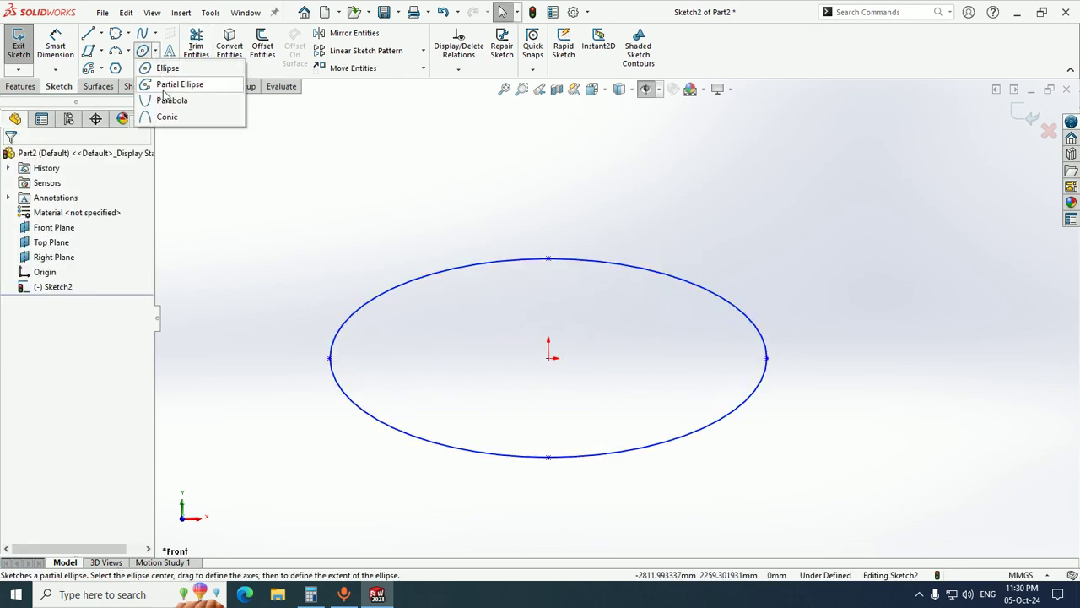
click(180, 86)
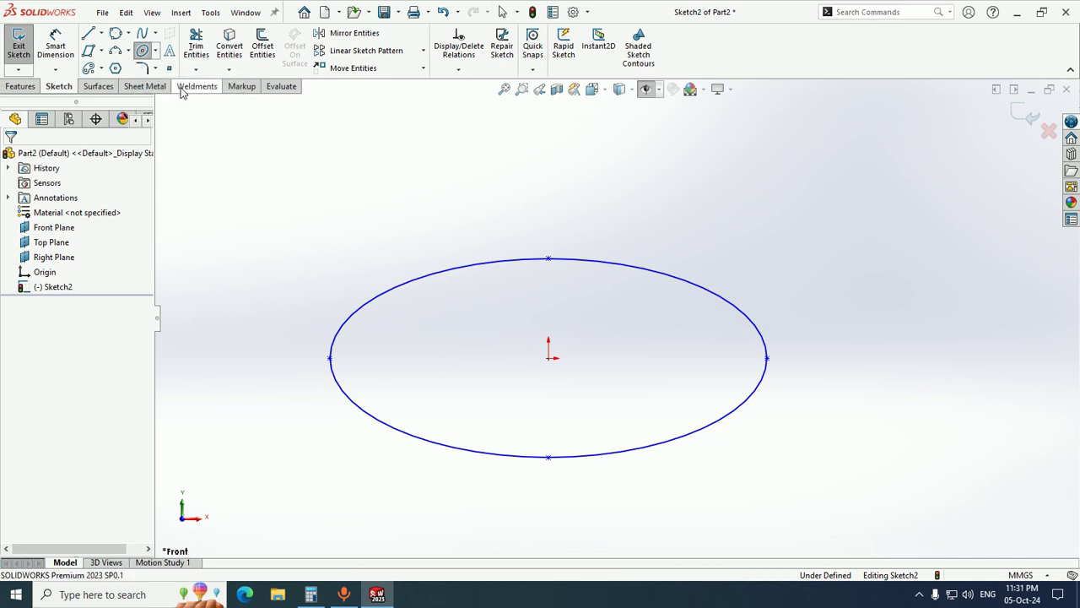
click(155, 50)
click(160, 86)
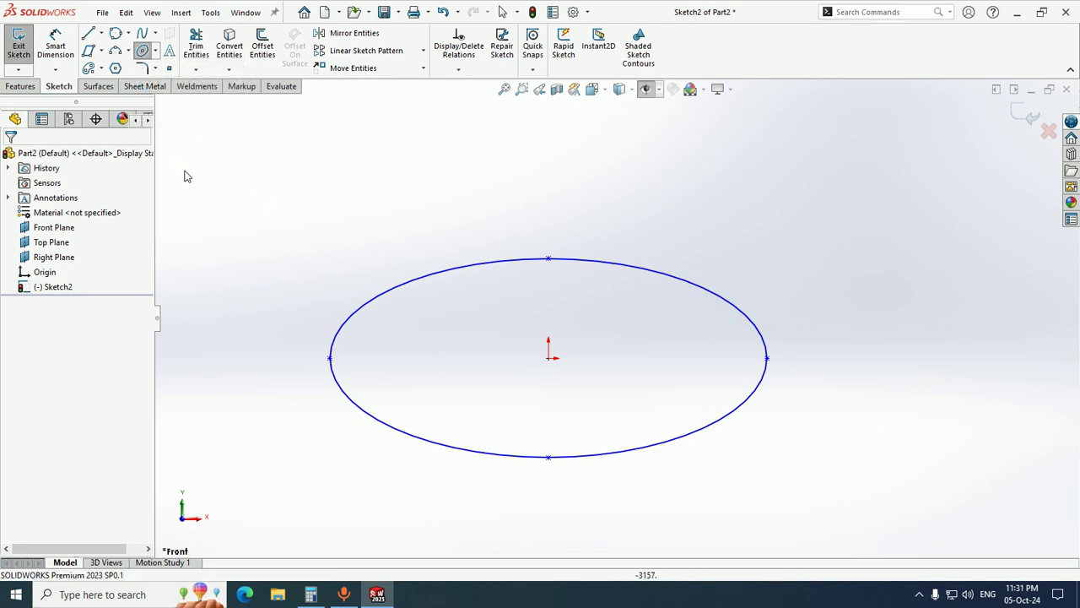
key(Escape)
- Delete the ellipse from the sketch
drag(271, 141, 850, 550)
key(Delete)
- Try to sketch an upward-opening parabola with its focus at the origin and a focal length of about 371 mm
click(154, 50)
click(164, 66)
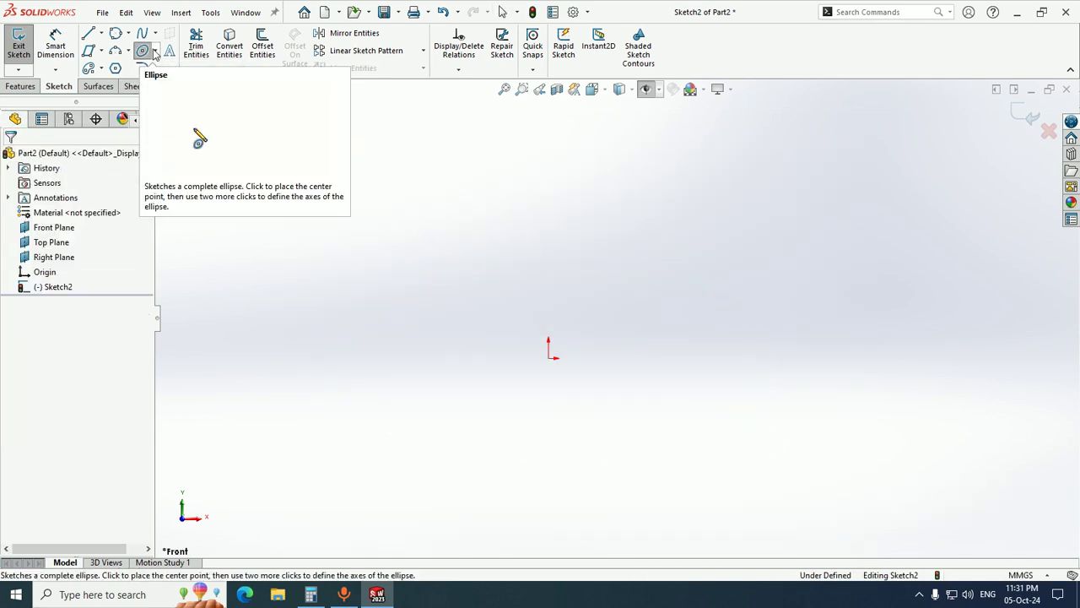
click(155, 53)
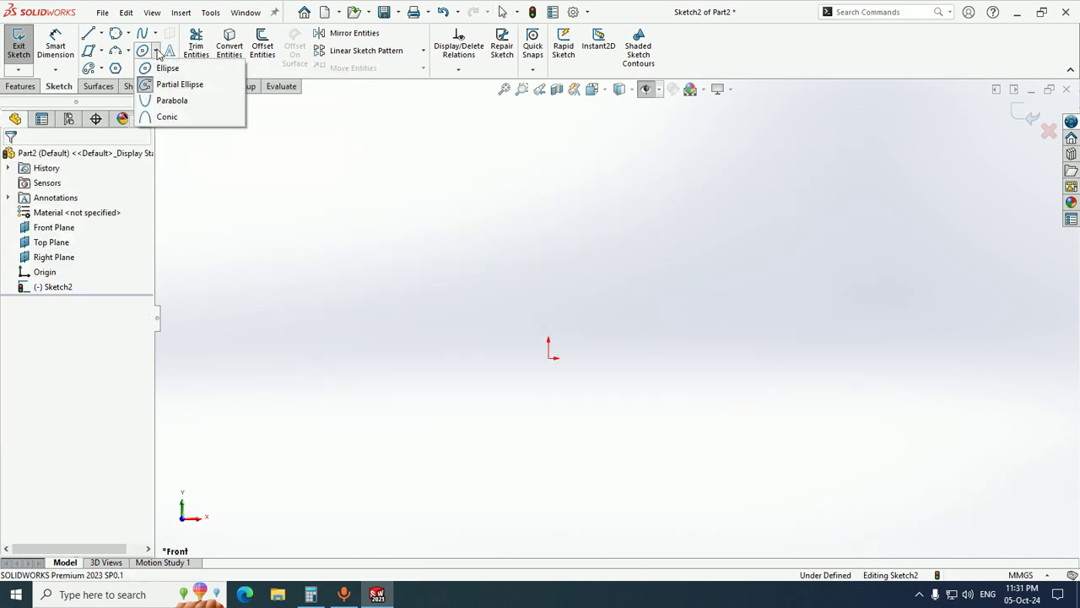
click(168, 100)
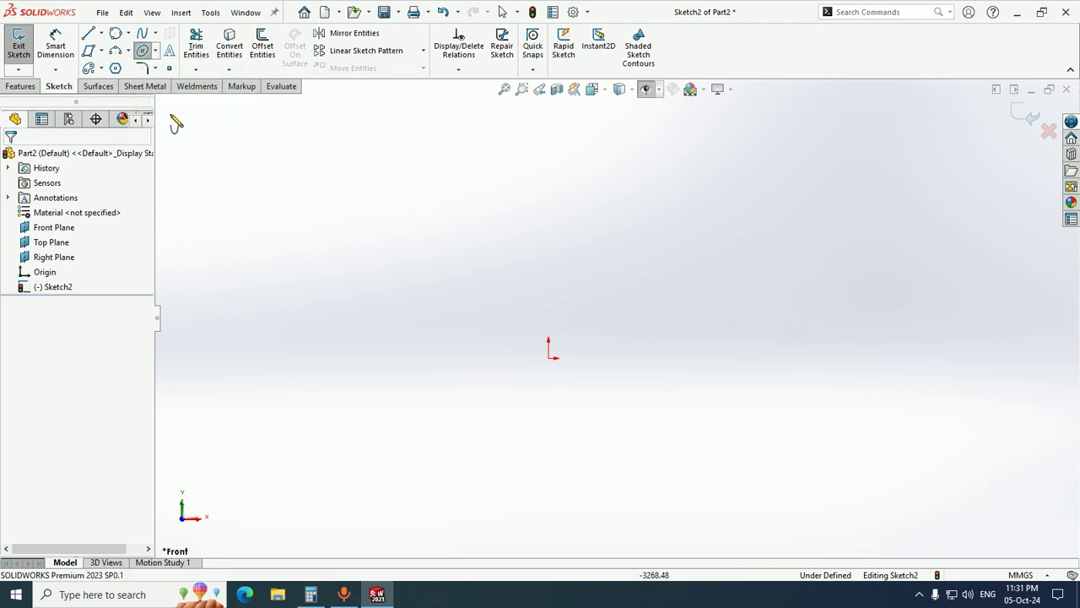
click(550, 361)
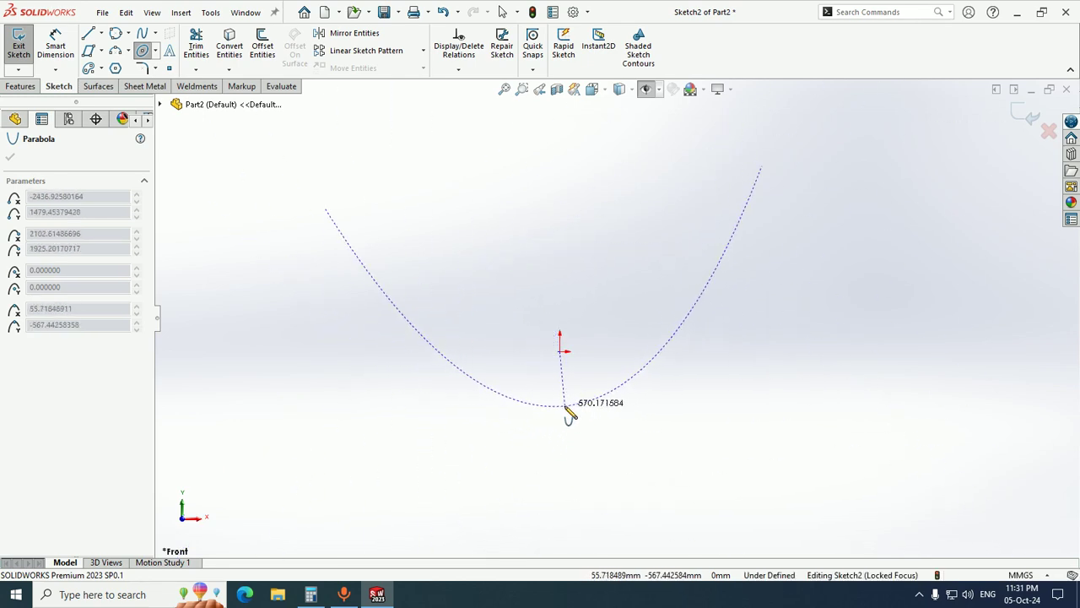
click(561, 386)
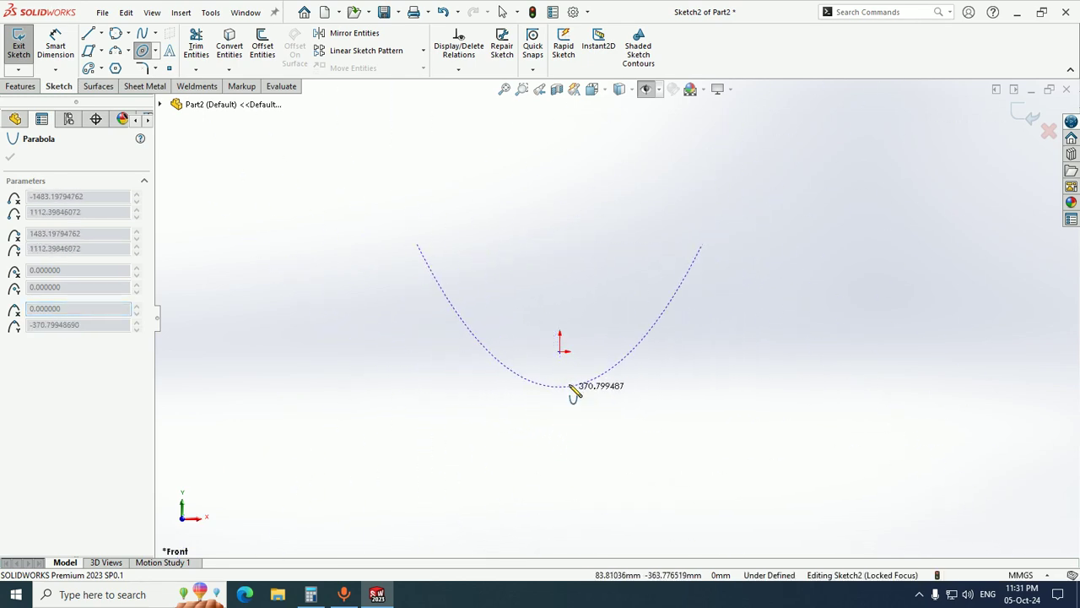
key(Escape)
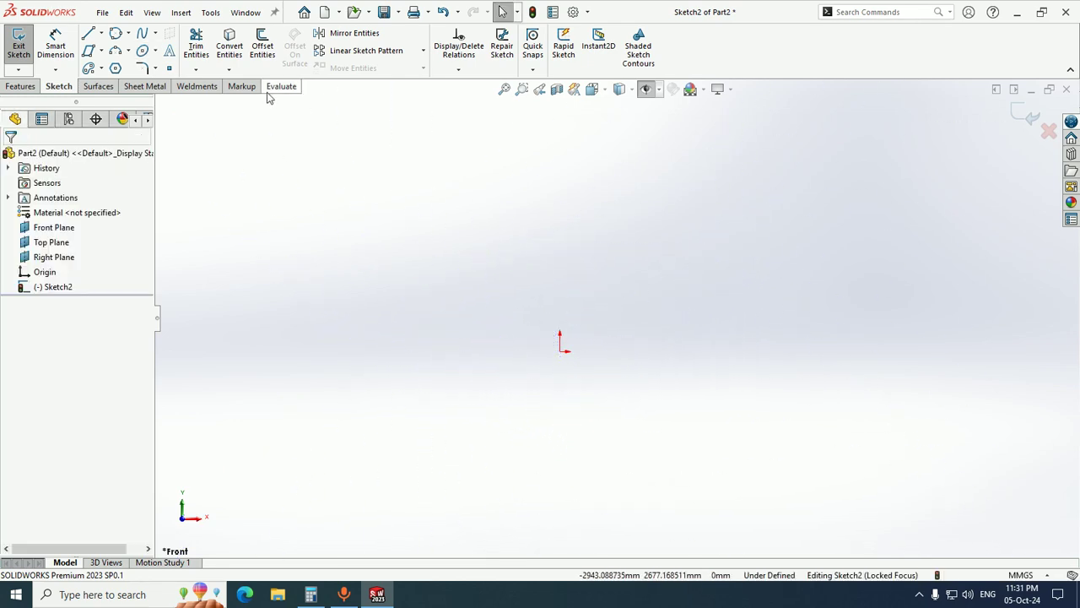
- Try another upward-opening parabola focused at the origin with a focal length of about 448 mm, and abandon it
click(154, 50)
click(167, 100)
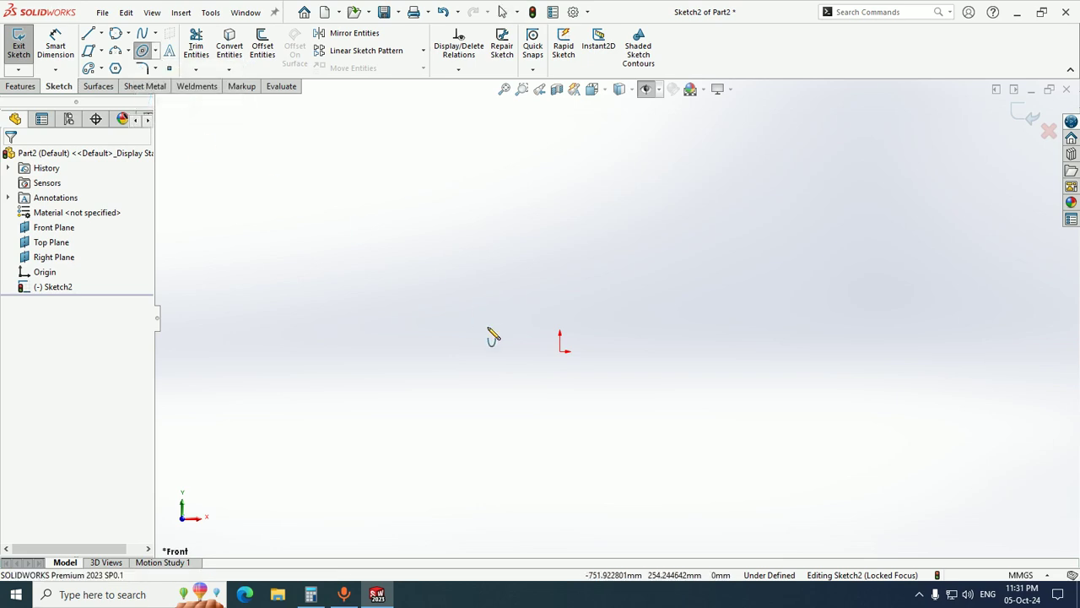
click(563, 353)
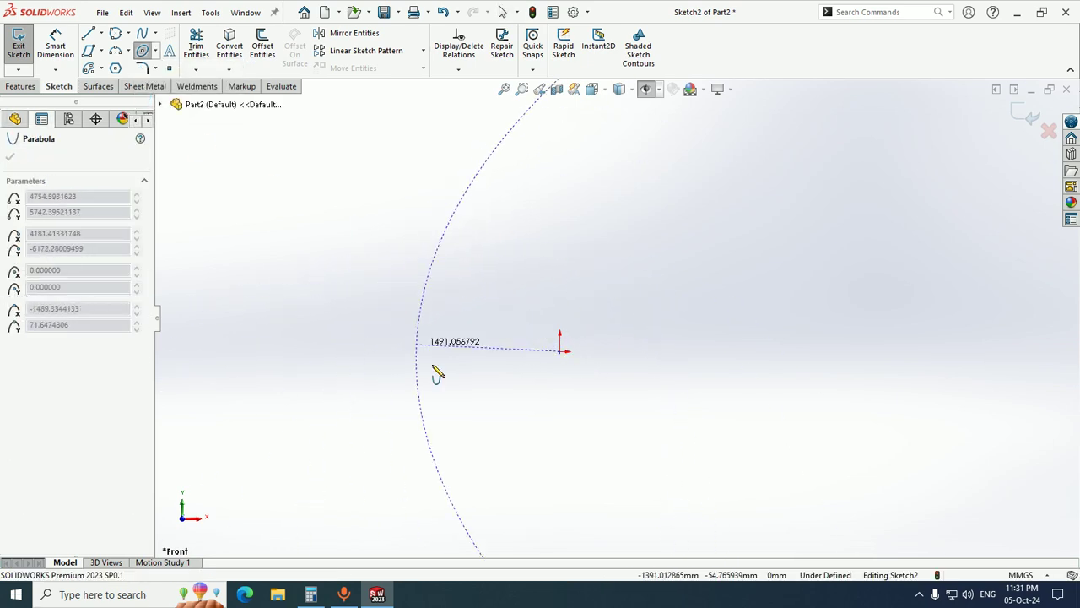
click(563, 394)
right_click(641, 219)
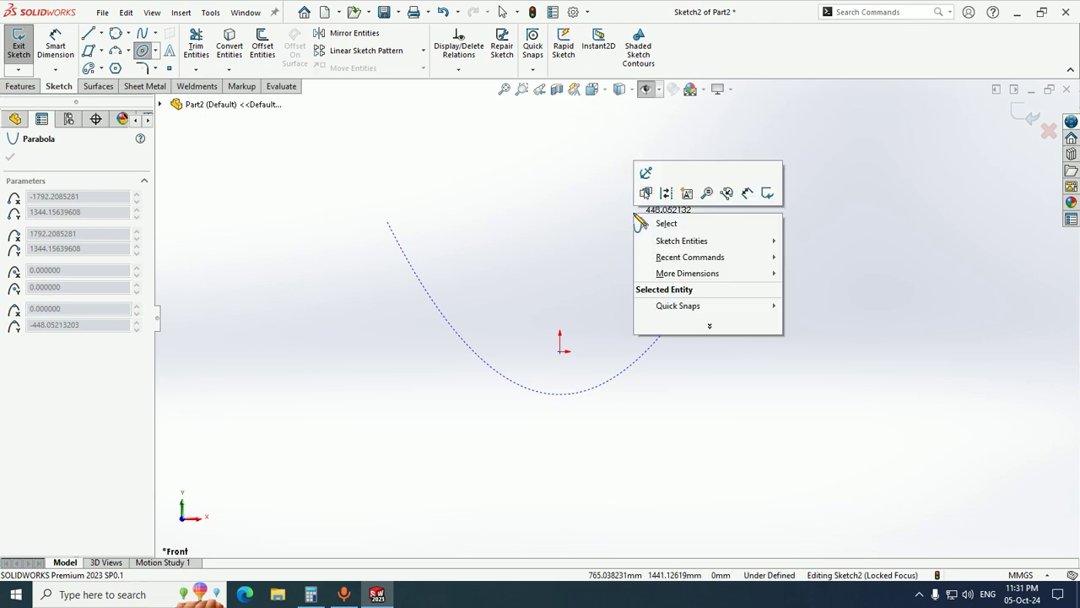
click(529, 232)
key(Escape)
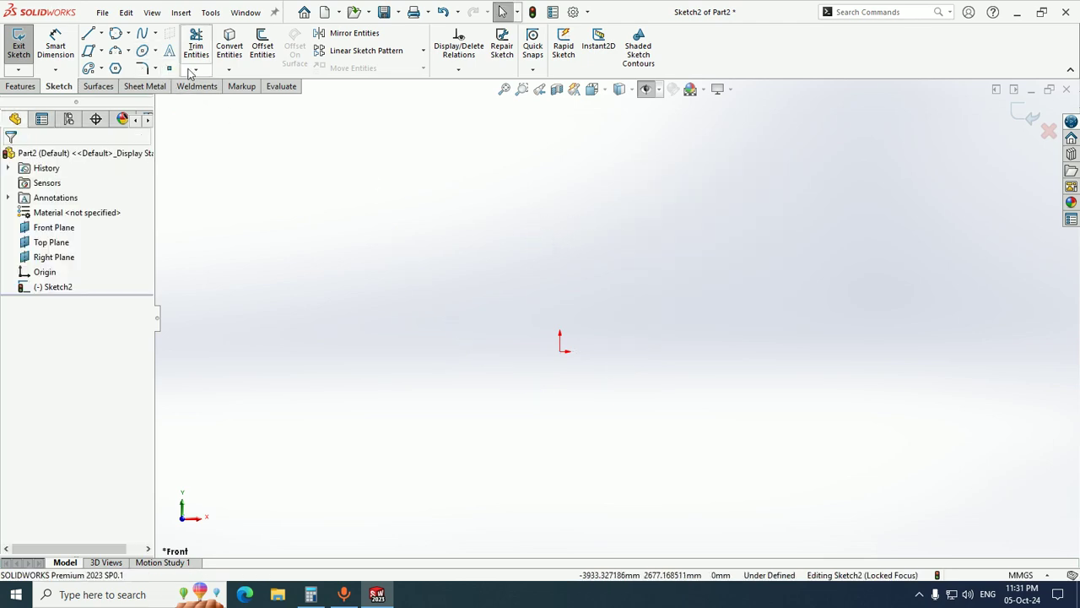
- Sketch a horizontal straight slot above the origin, about 2732 mm between end centres and 730 mm wide
click(100, 69)
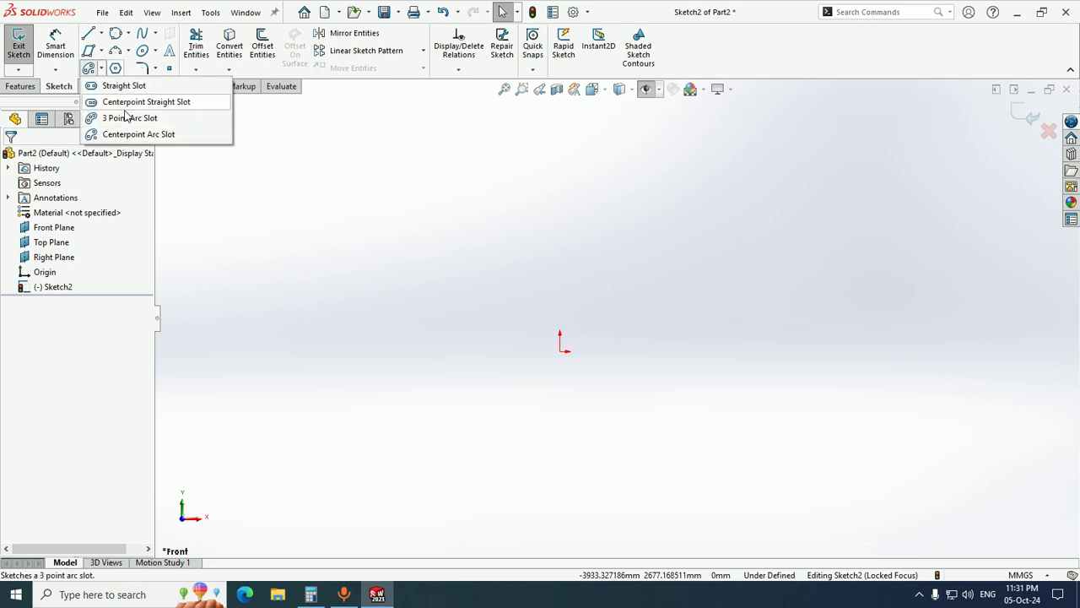
click(123, 86)
click(399, 212)
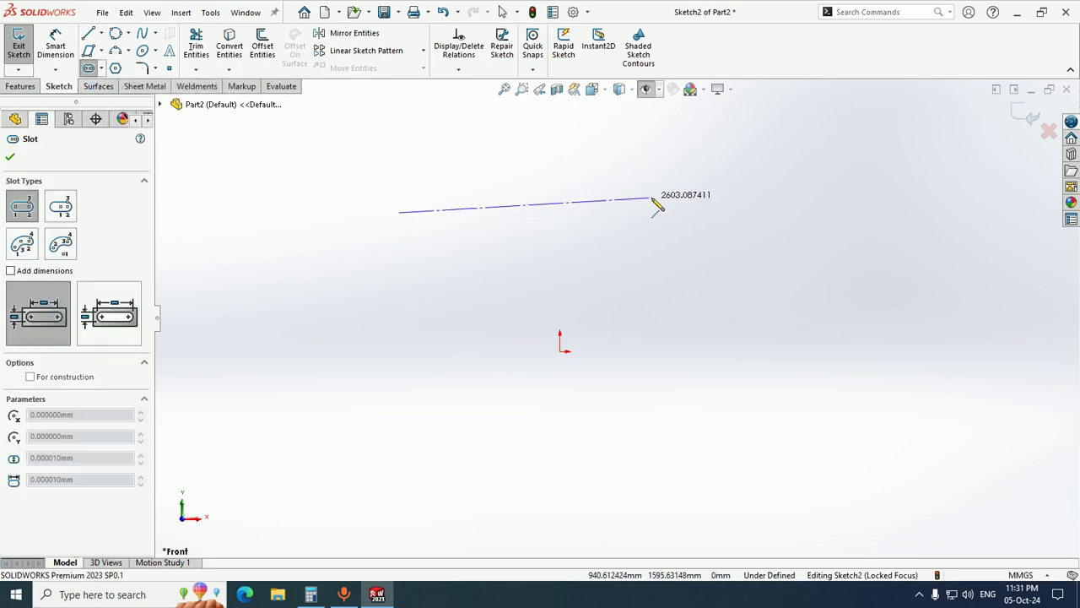
click(662, 212)
click(664, 178)
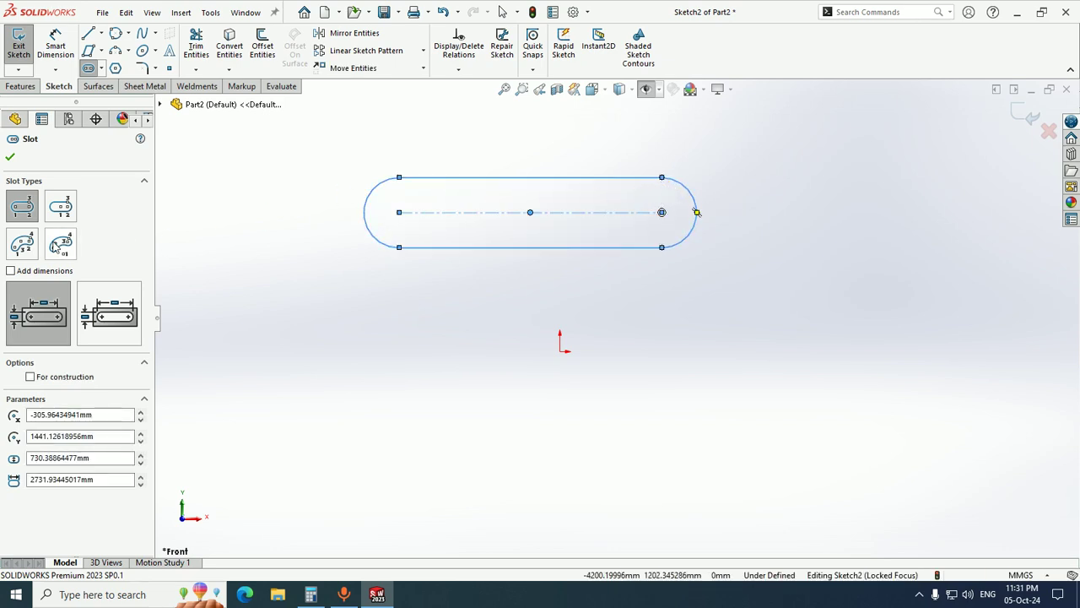
- Sketch a horizontal centerpoint straight slot below the origin, about 2865 mm between end centres and 871 mm wide
click(66, 213)
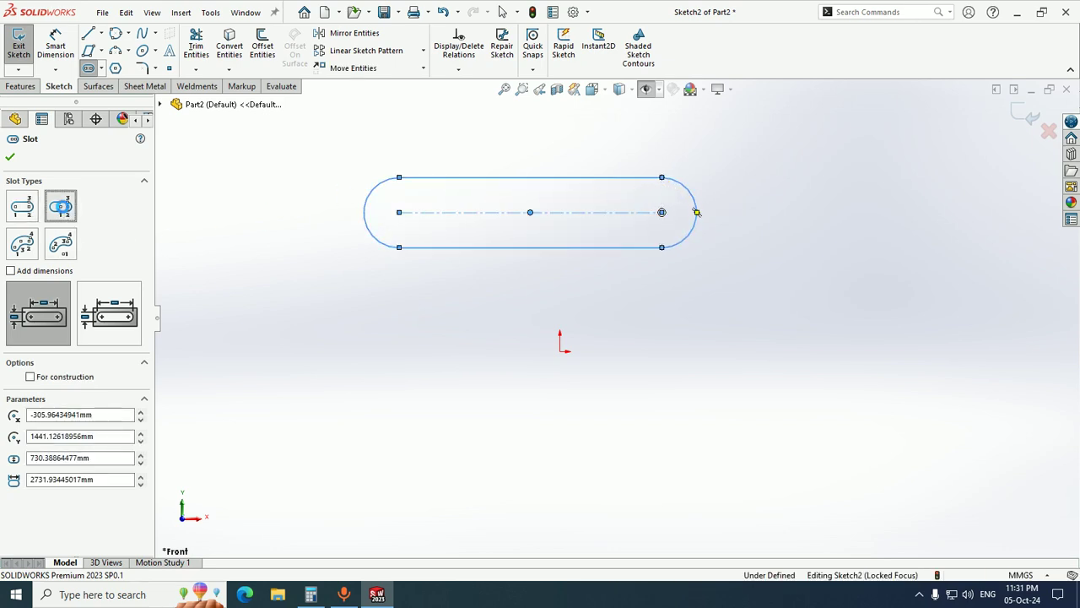
click(517, 439)
click(657, 439)
click(662, 404)
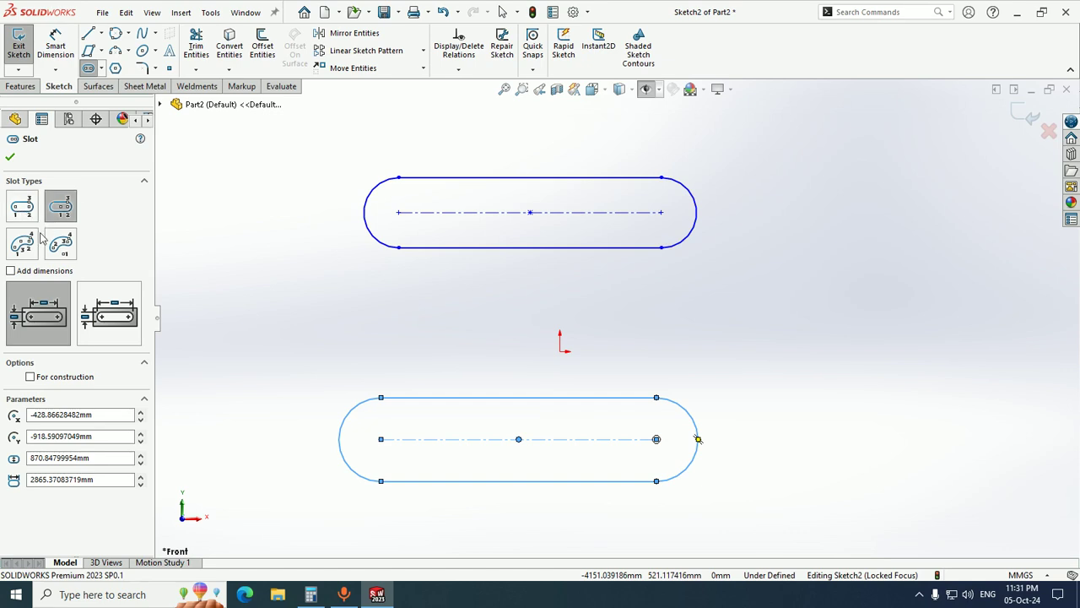
- Sketch a 3 point arc slot right of the straight slots, with about 2941 mm radius, 90° sweep and 1327 mm width
click(18, 249)
scroll(171, 272, up, 4)
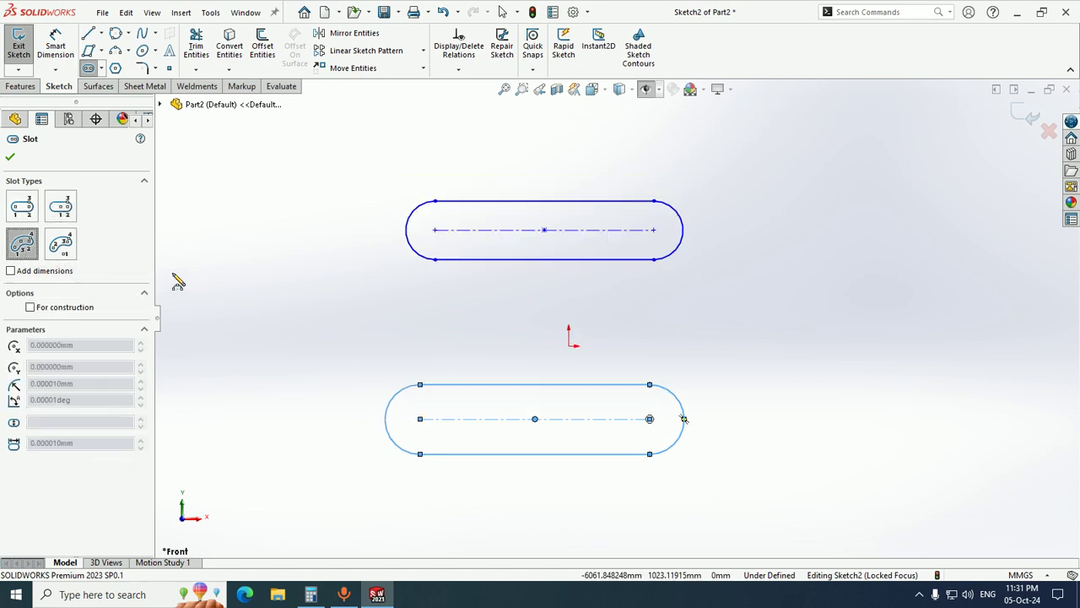
click(751, 334)
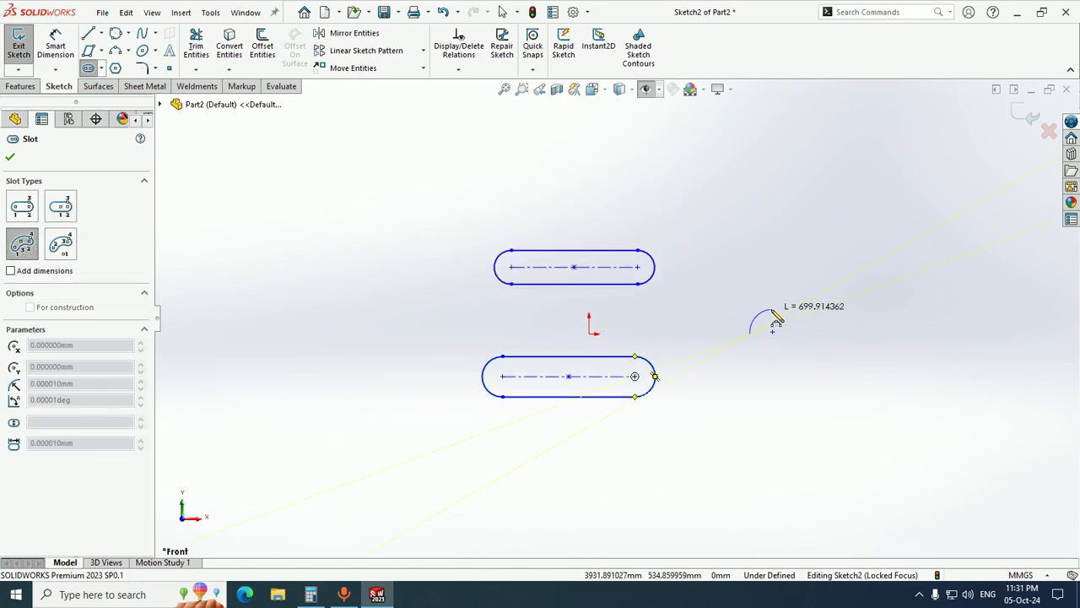
click(823, 264)
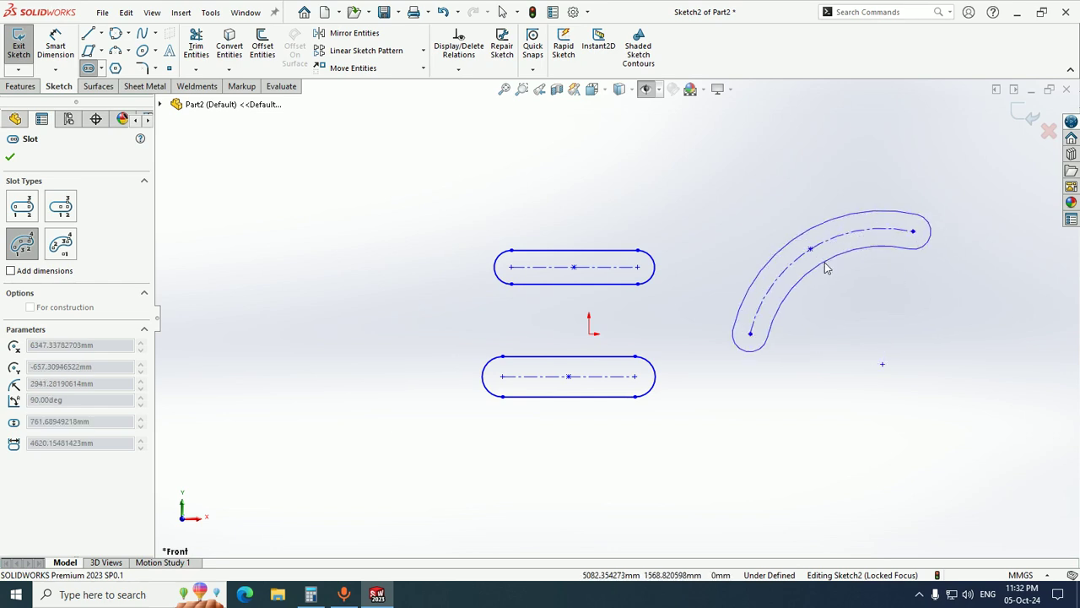
click(832, 272)
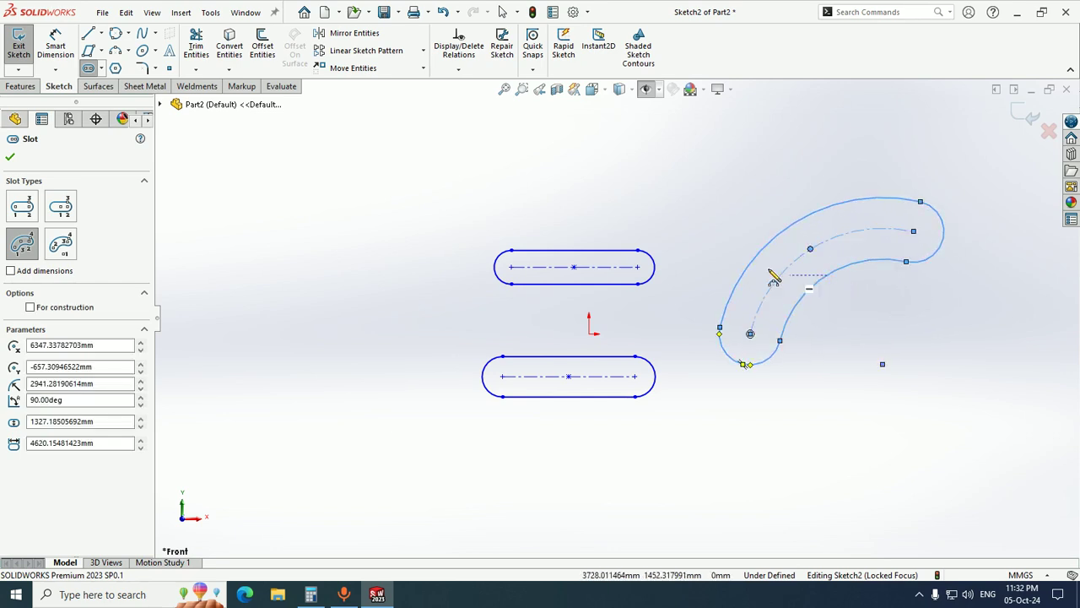
- Sketch a centerpoint arc slot centred on the origin, left of the straight slots, with about 5129 mm radius, 44° sweep and 1207 mm width
click(61, 246)
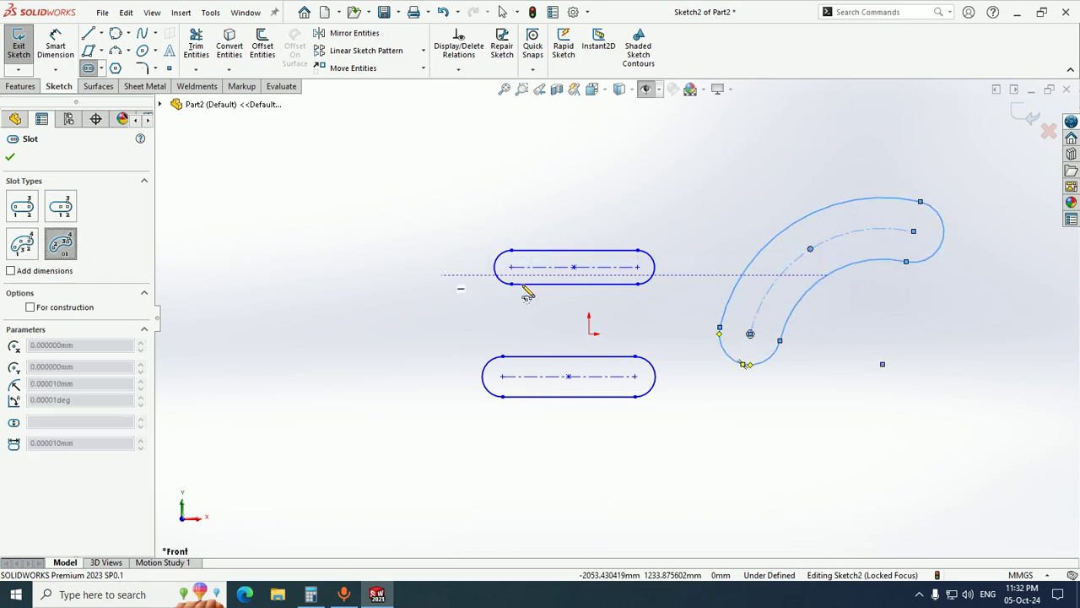
click(589, 332)
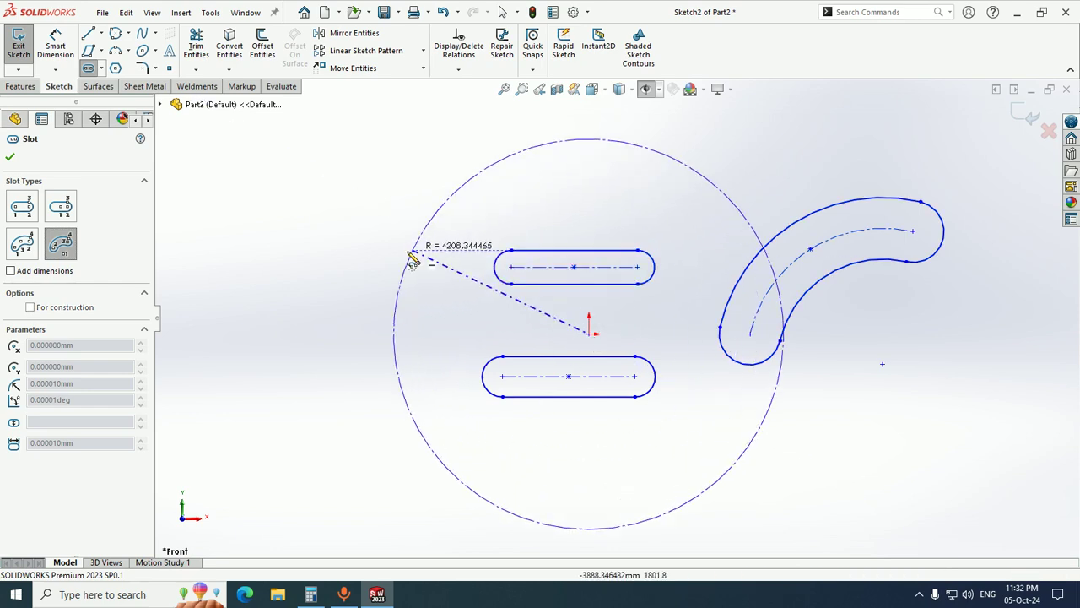
click(365, 272)
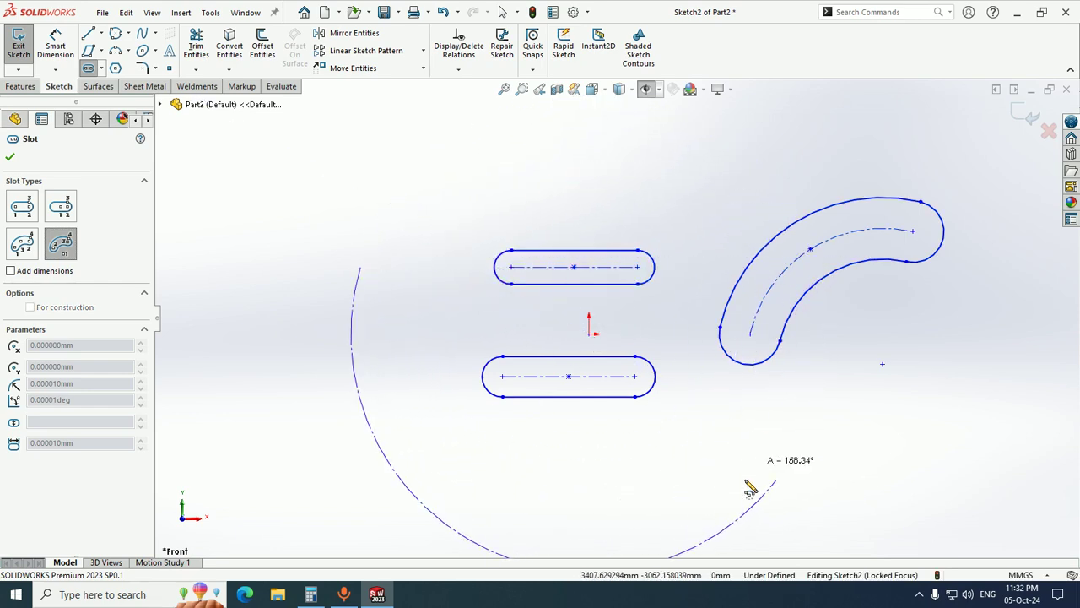
click(382, 444)
click(409, 452)
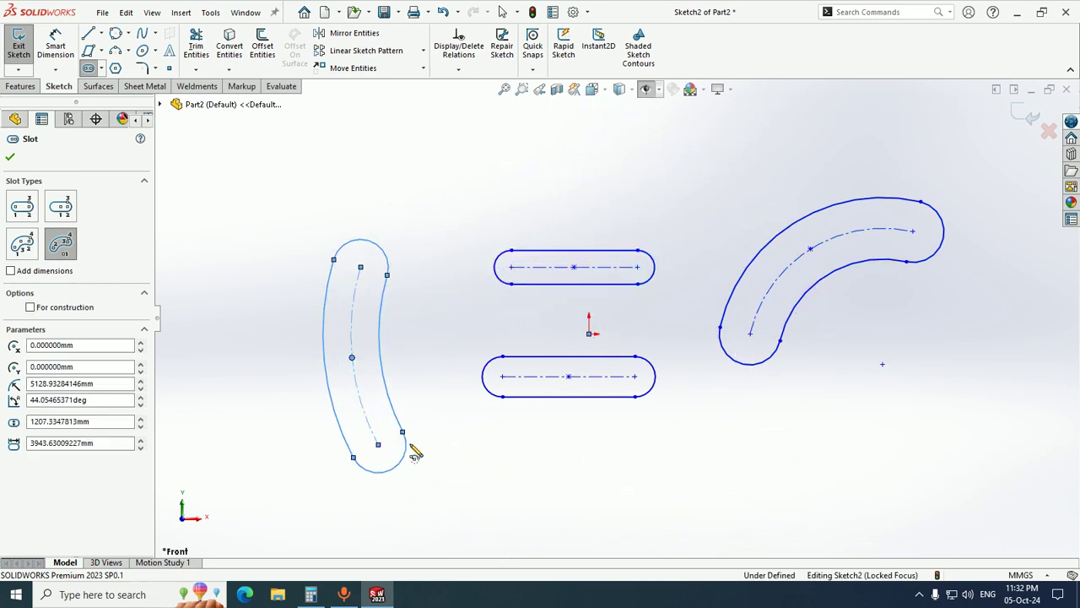
- Delete all four slots from the sketch
key(Escape)
key(f)
drag(797, 466, 315, 189)
key(Delete)
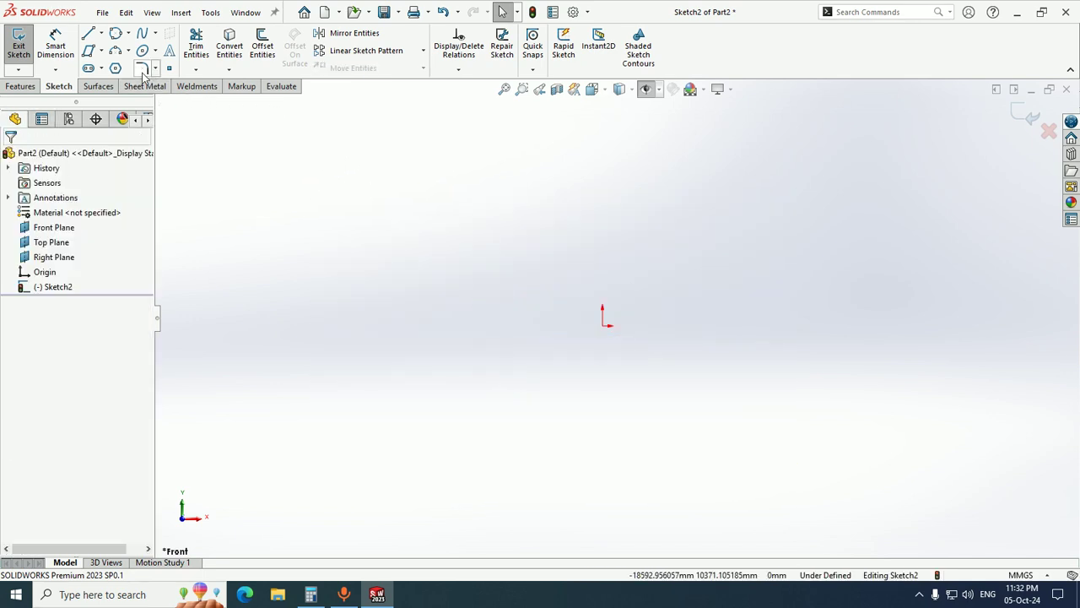
- Sketch a six-sided polygon centred on the origin around an inscribed circle about 6393 mm in diameter, rotated about 29°
click(116, 68)
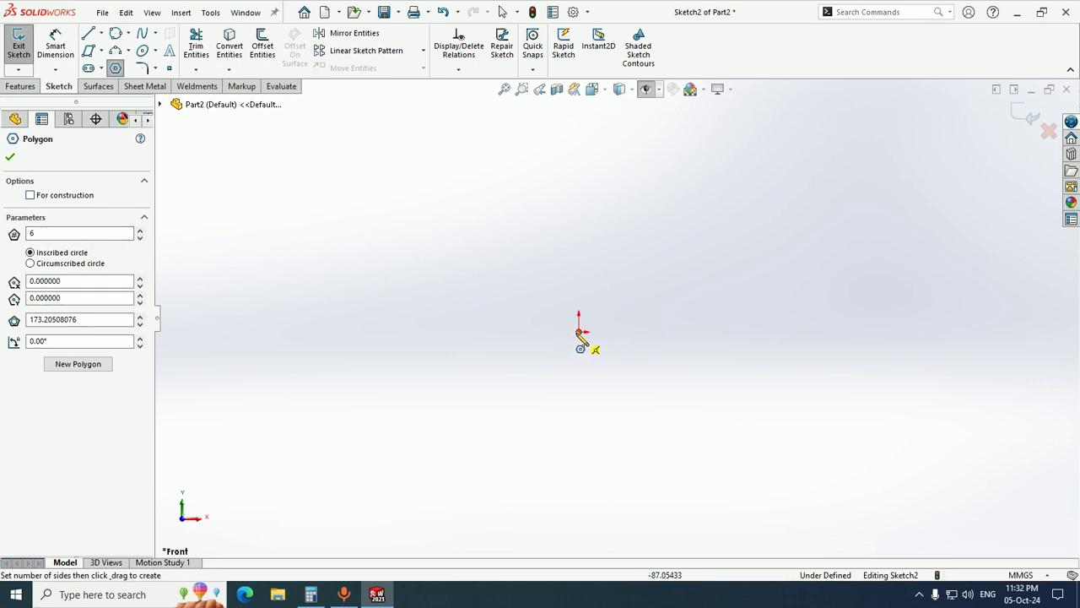
mouse_move(579, 331)
mouse_down()
mouse_move(690, 298)
mouse_move(670, 282)
mouse_move(683, 275)
mouse_up()
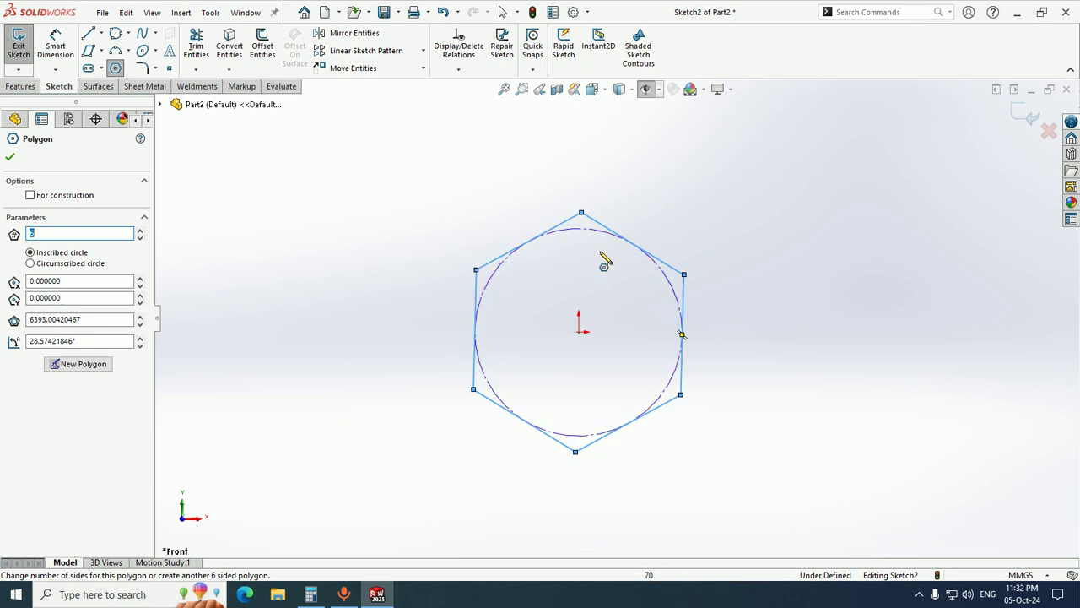
- Raise and lower the polygon's number of sides, finishing with 5 sides
click(140, 230)
click(141, 231)
click(141, 231)
click(141, 231)
click(140, 239)
click(140, 238)
click(140, 238)
click(140, 238)
click(140, 238)
click(140, 238)
click(141, 232)
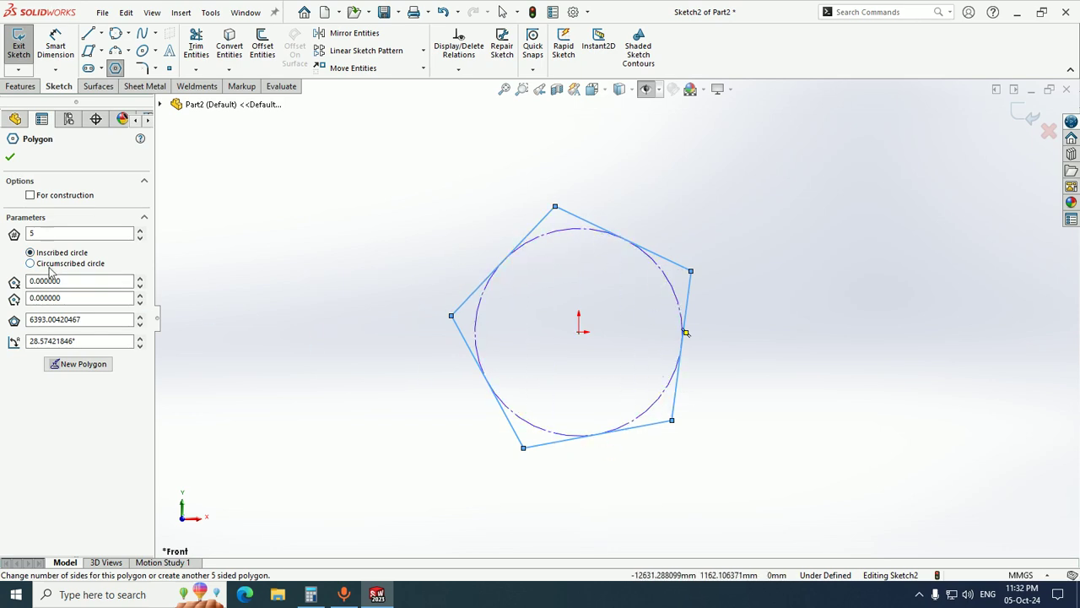
- Alternate the polygon between inscribed and circumscribed circle, and accept it with the circumscribed circle option
click(31, 263)
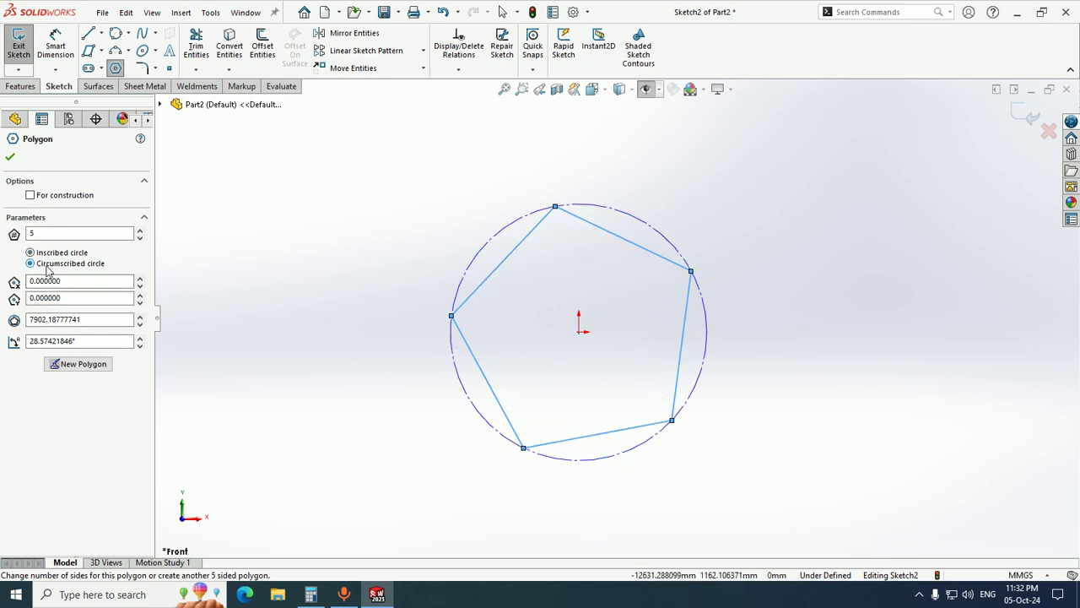
click(48, 253)
click(47, 262)
click(47, 253)
click(46, 261)
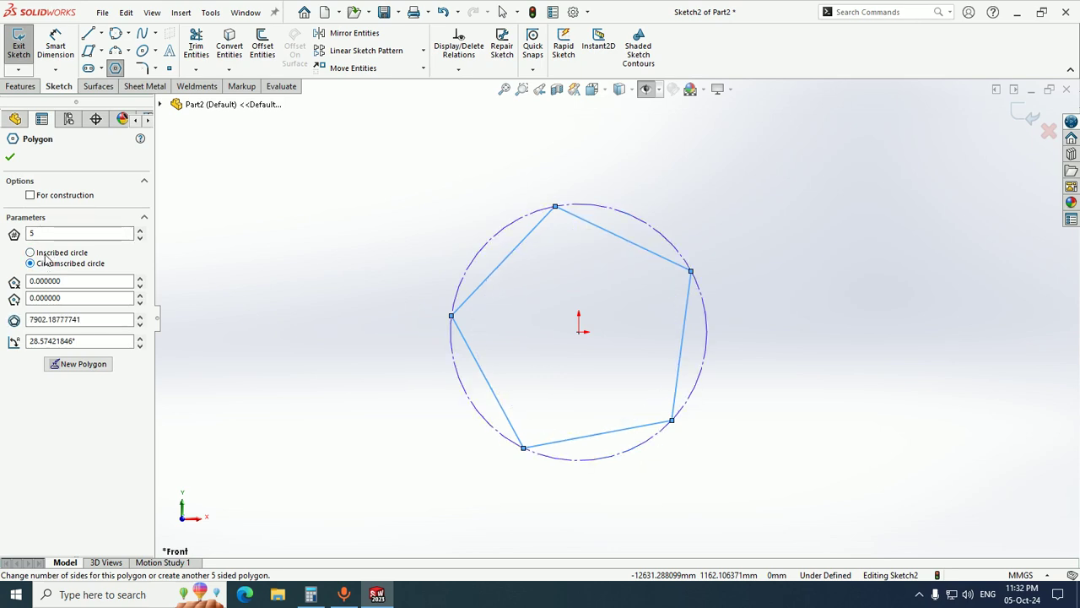
click(11, 160)
- Delete the polygon and its construction circle from the sketch
scroll(434, 289, up, 3)
mouse_move(366, 201)
mouse_down()
mouse_move(506, 258)
mouse_move(771, 433)
mouse_move(771, 450)
mouse_up()
key(Delete)
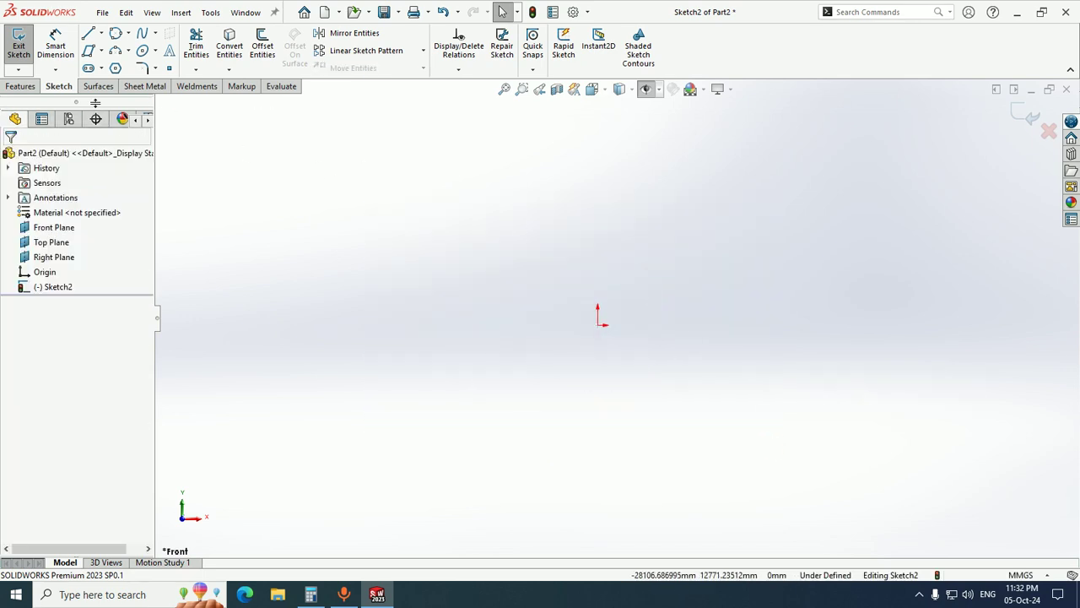
- Sketch a closed four-line outline from the origin, about 16540 mm wide along its top and 11132 mm high at its left side
click(155, 67)
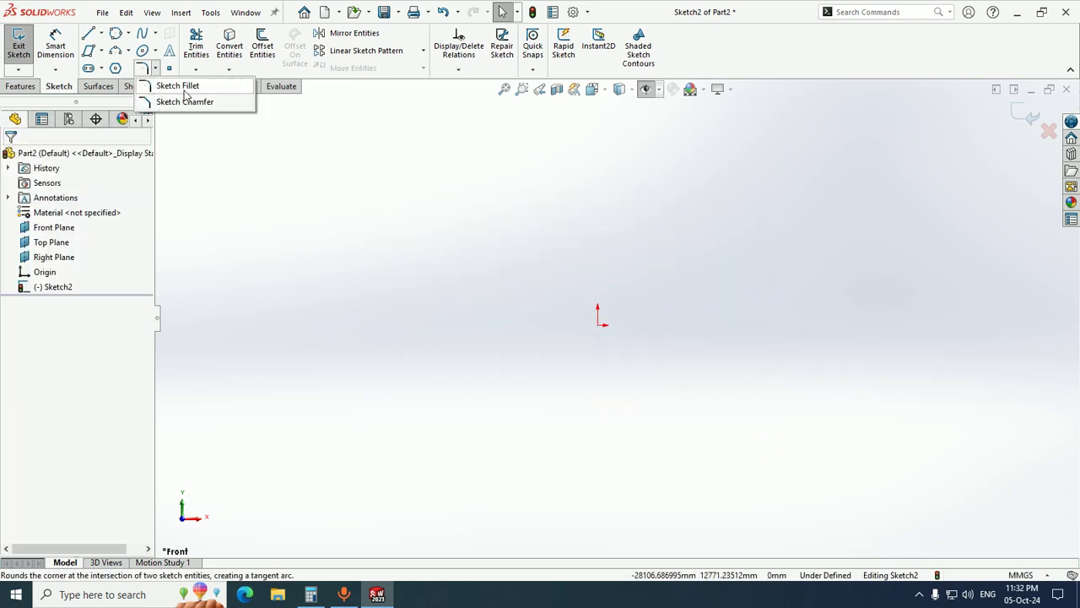
click(362, 240)
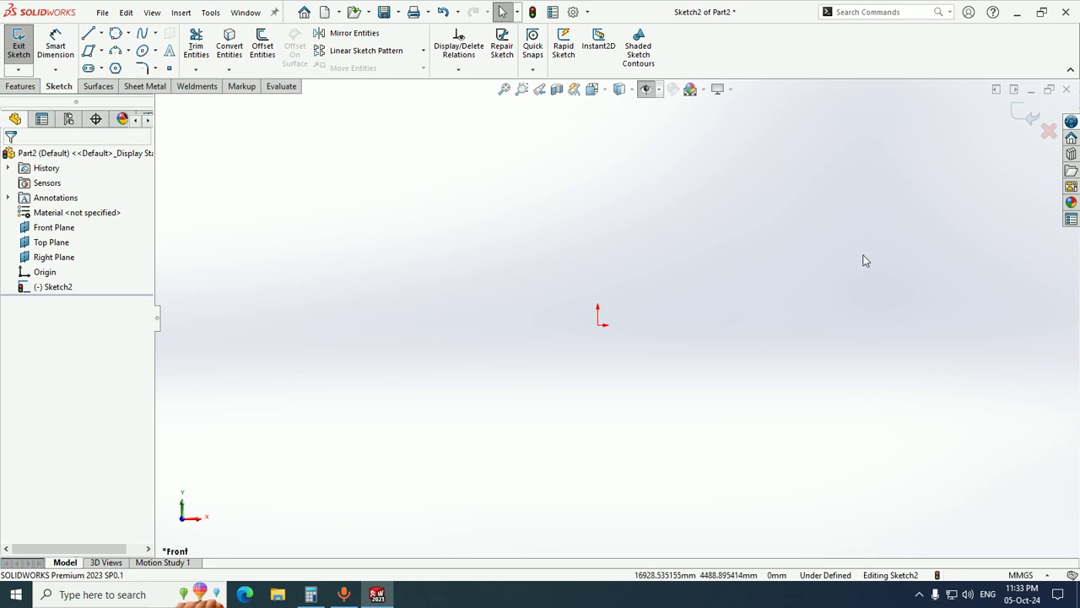
key(l)
click(598, 324)
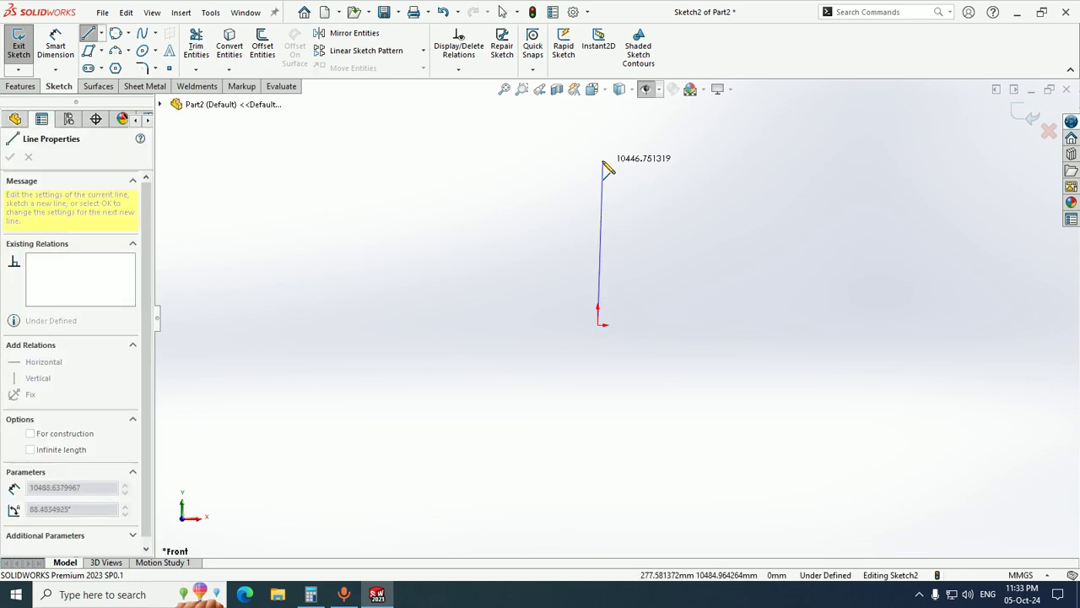
click(598, 150)
click(857, 150)
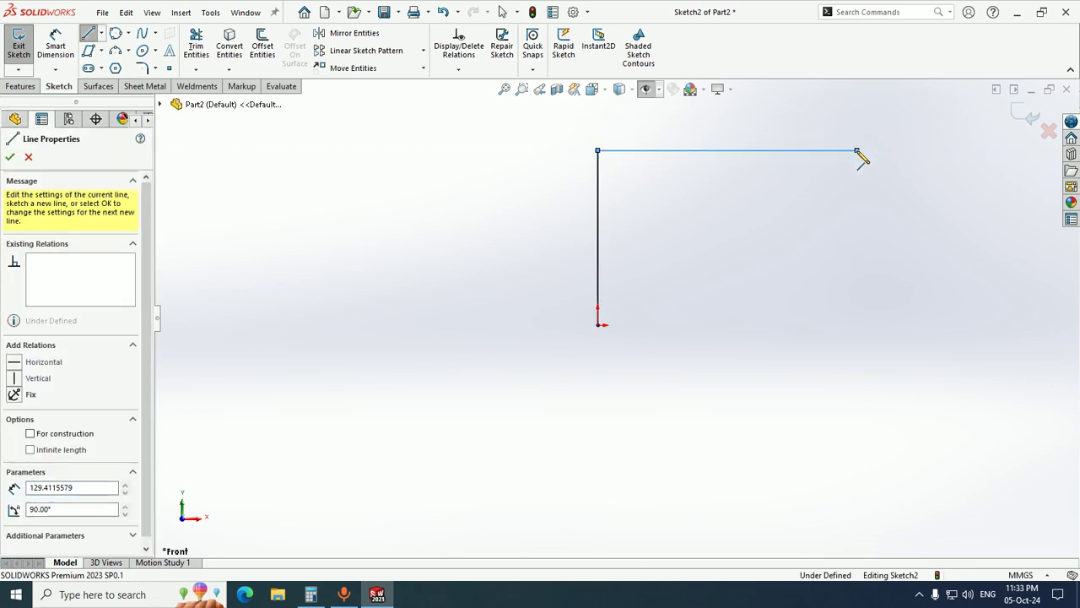
click(857, 338)
click(598, 325)
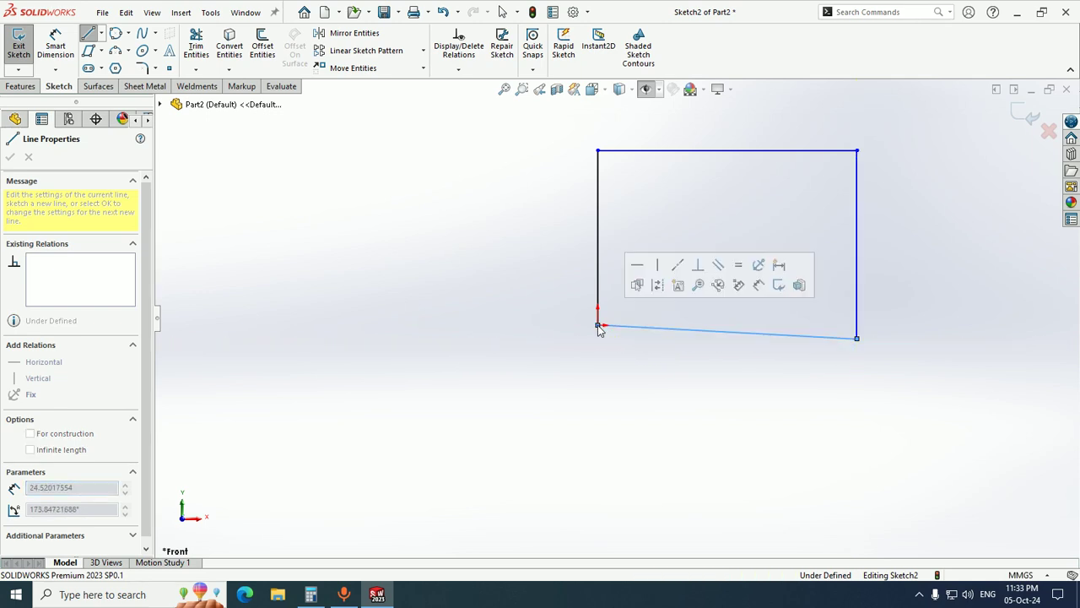
key(Escape)
- Make the slanted bottom line of the four-line outline horizontal
click(699, 332)
click(737, 273)
click(693, 191)
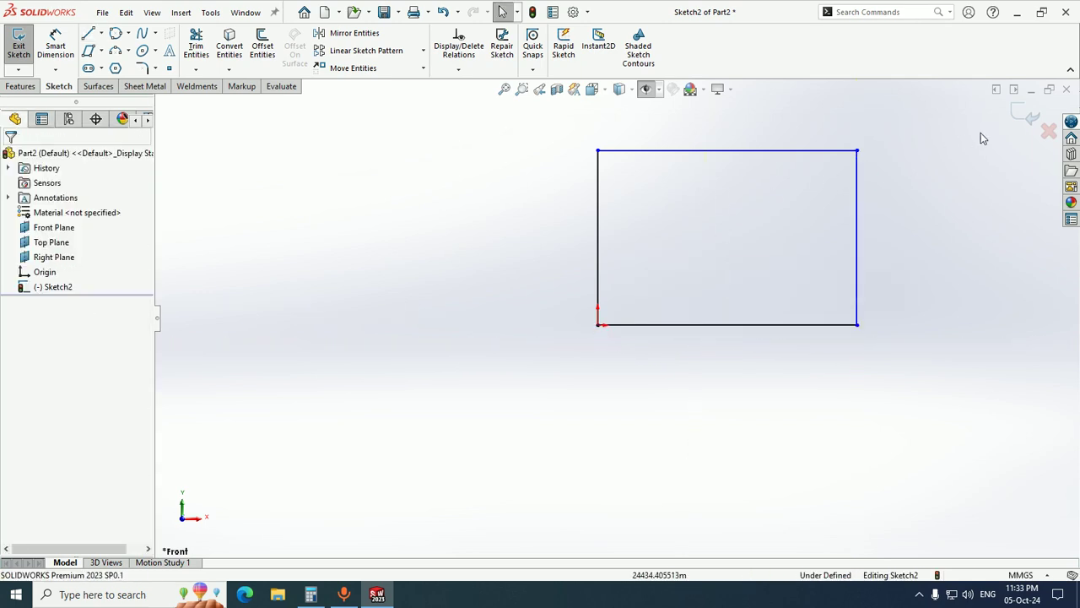
- Apply a 10 mm sketch fillet to the outline's upper-right corner, between the top and right lines
scroll(959, 142, up, 2)
scroll(942, 203, down, 4)
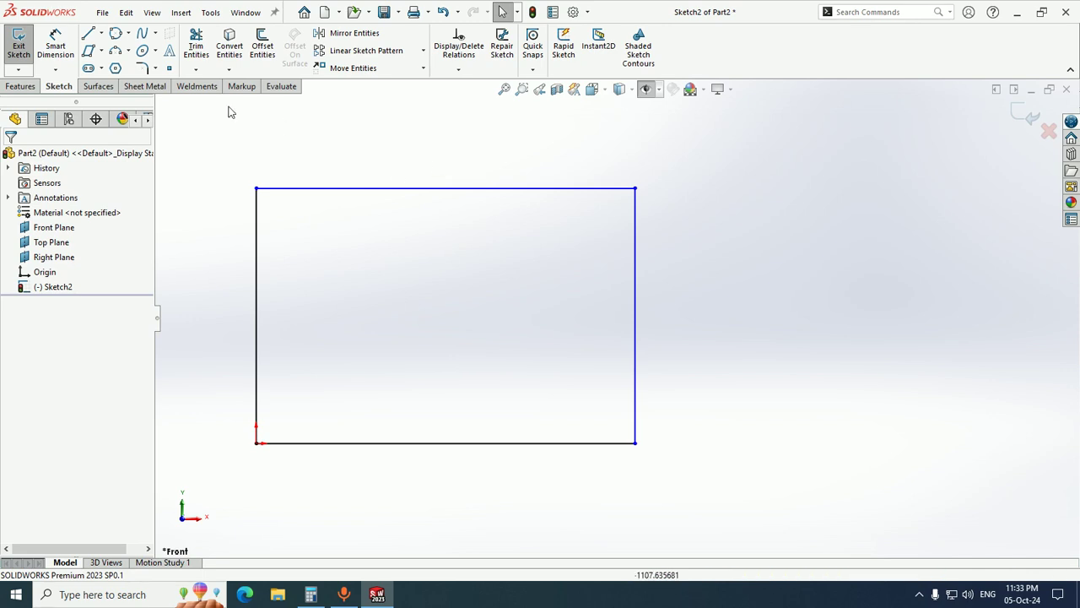
click(155, 68)
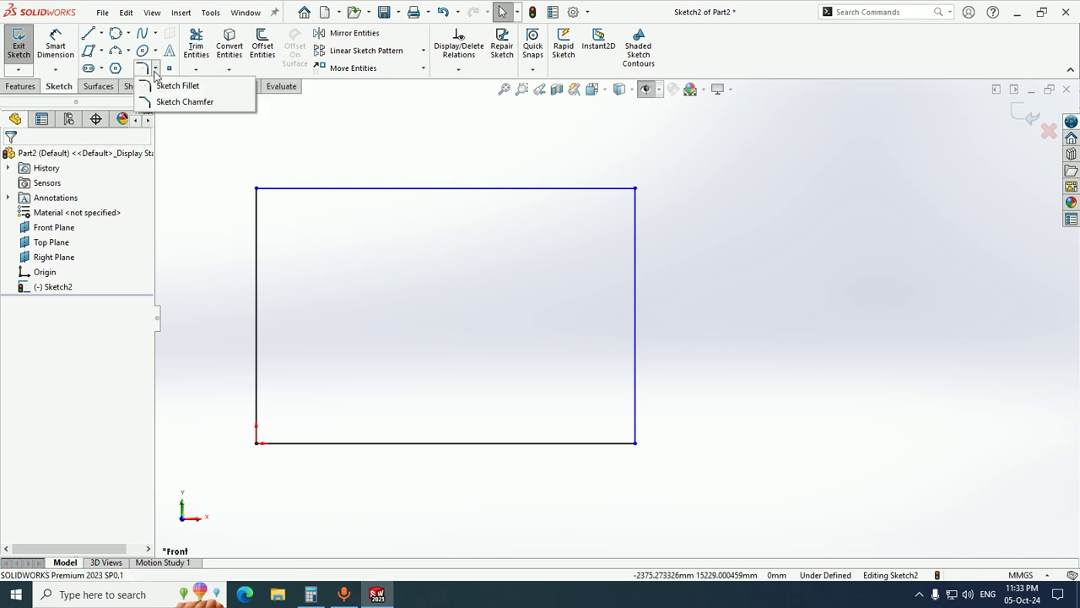
click(158, 86)
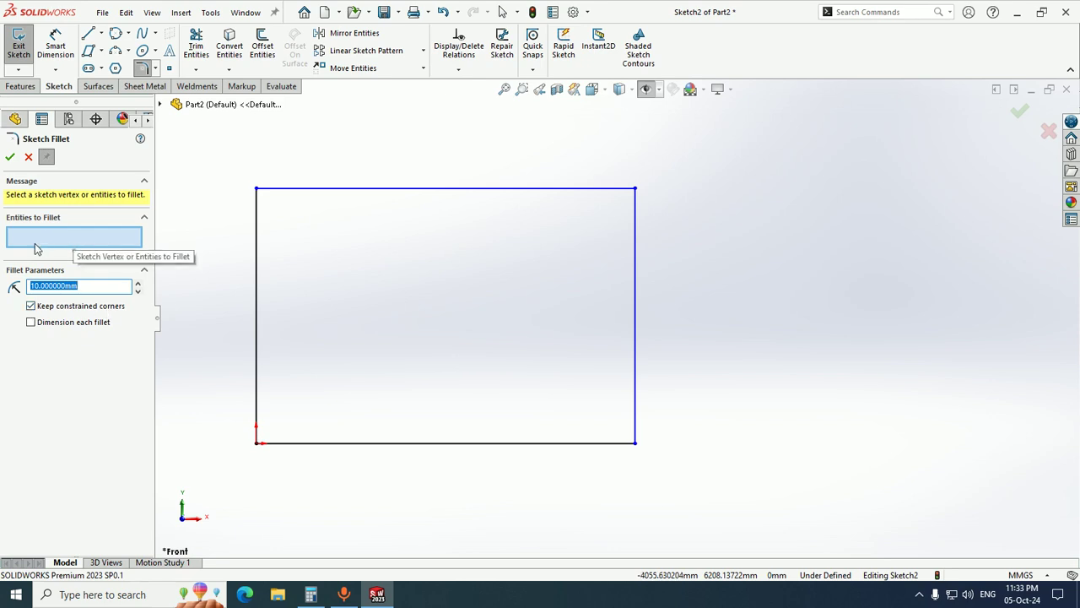
click(584, 188)
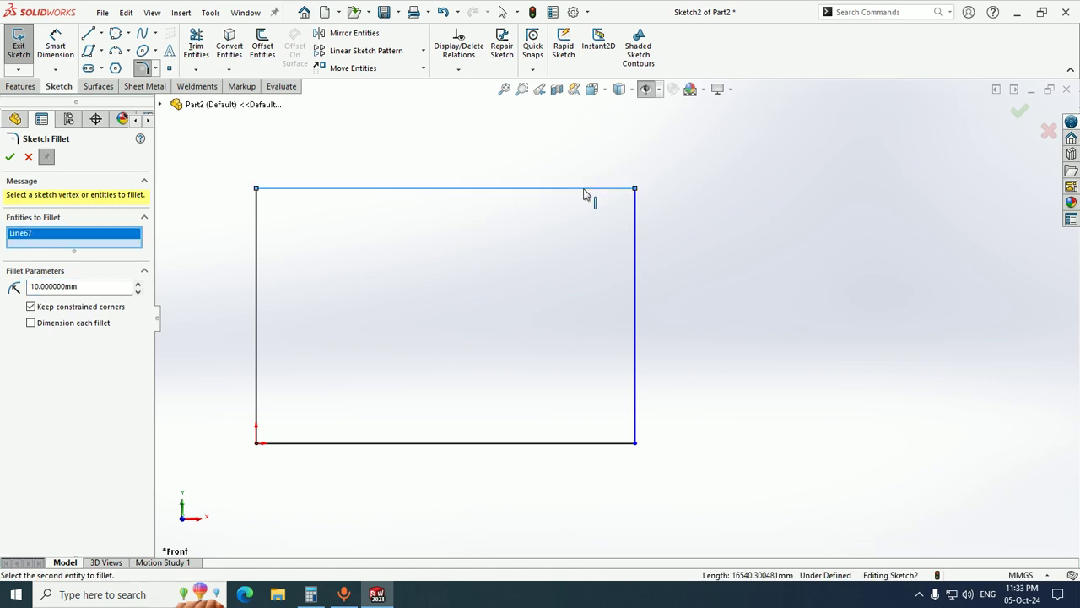
click(638, 232)
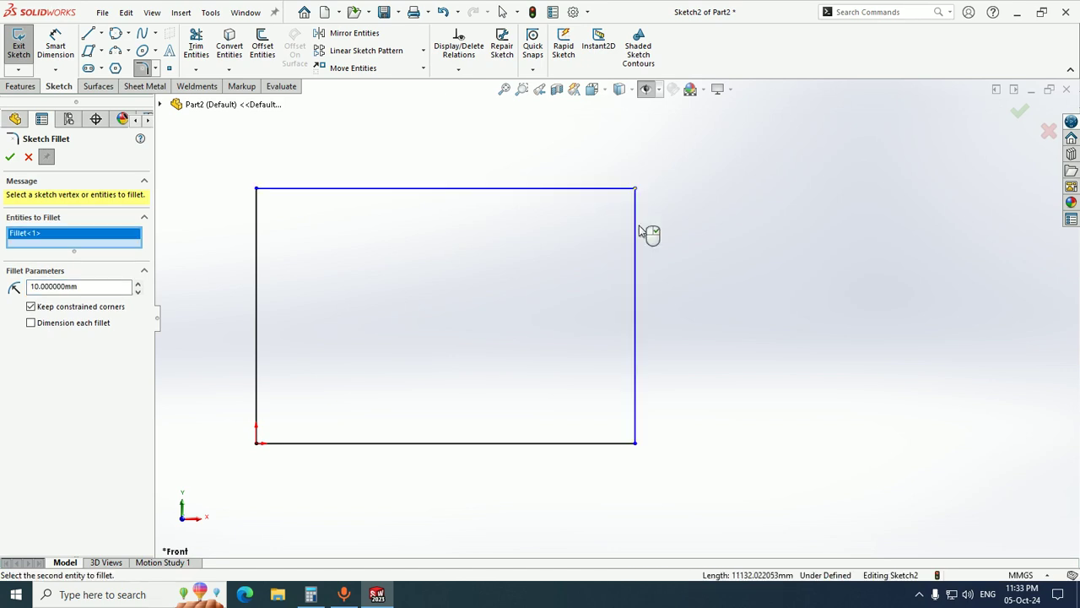
click(638, 234)
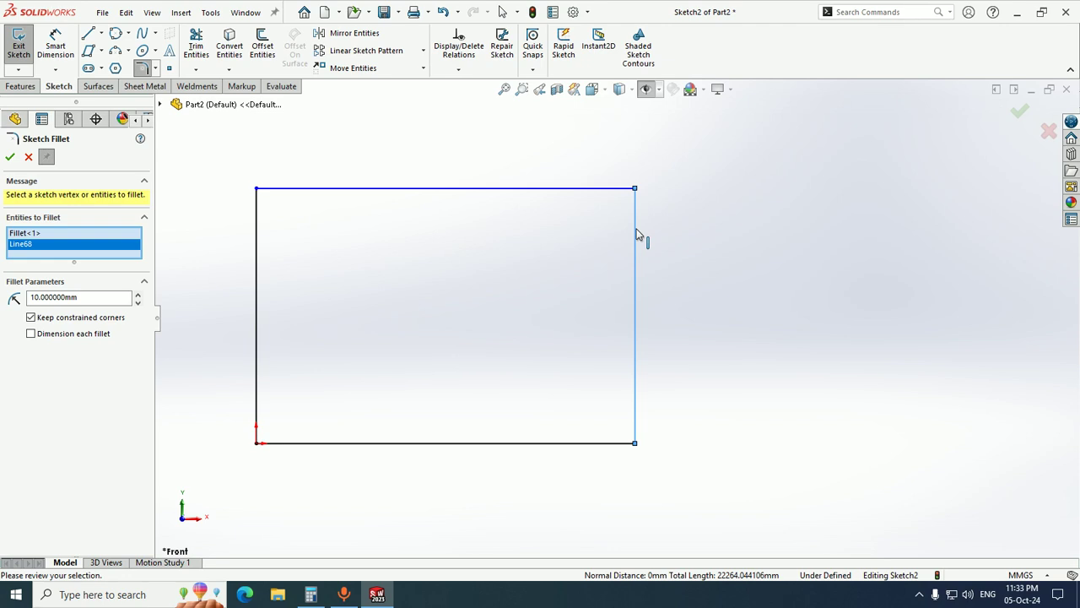
click(11, 156)
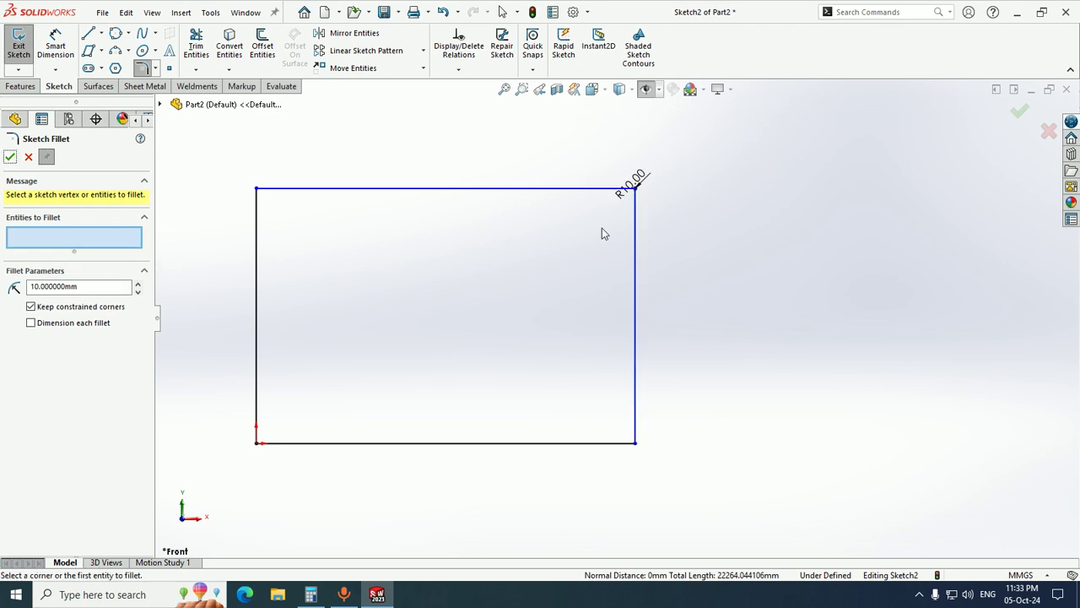
scroll(601, 232, up, 5)
scroll(589, 269, down, 4)
scroll(618, 274, up, 9)
click(10, 157)
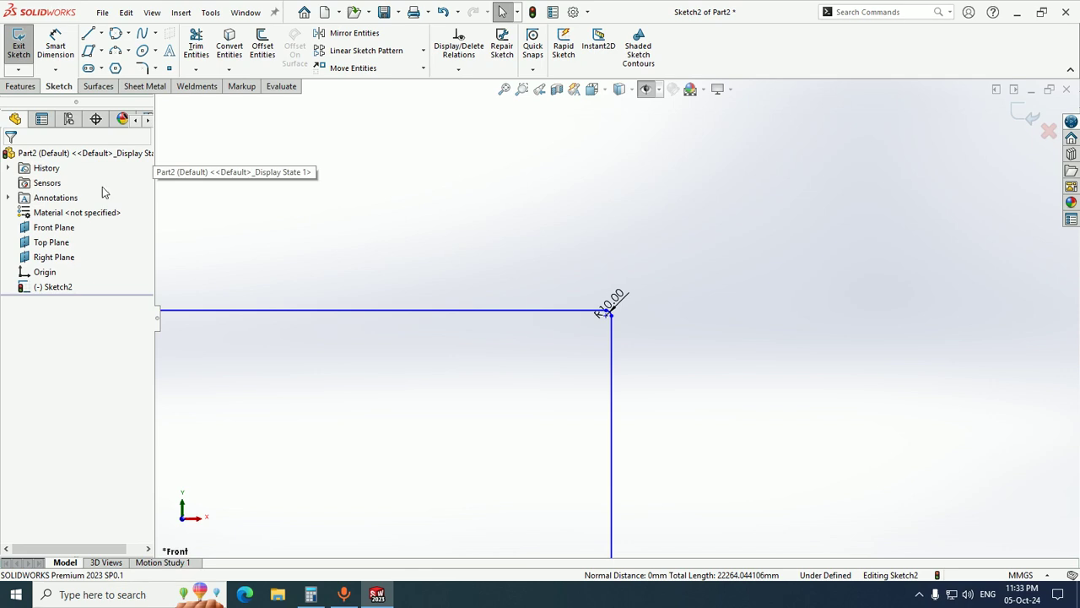
- Delete the entire filleted outline from the sketch
scroll(601, 292, down, 5)
scroll(700, 498, up, 3)
drag(658, 516, 166, 262)
key(Delete)
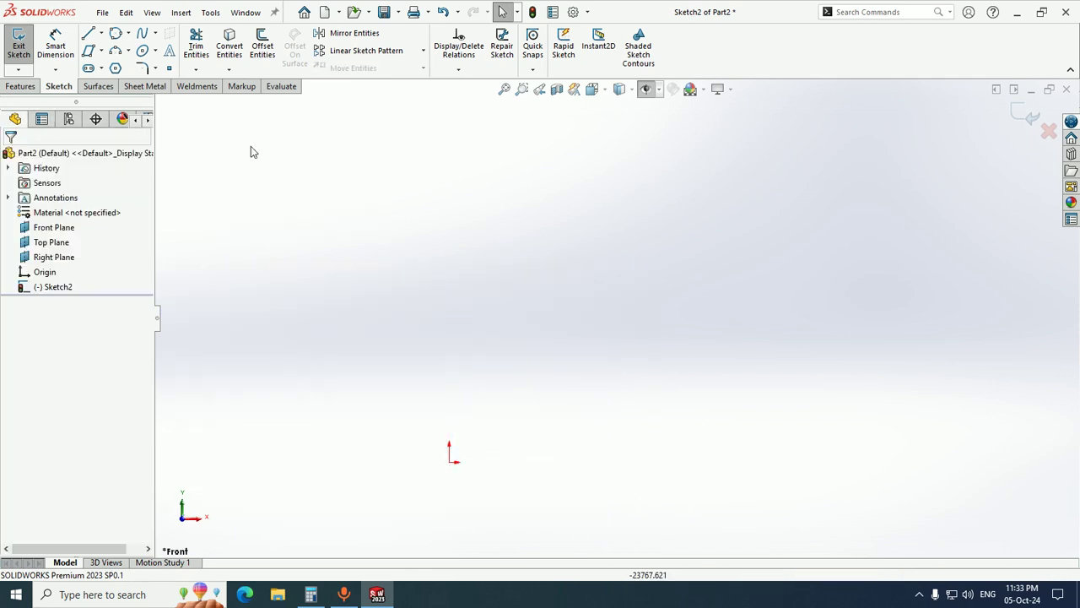
- Sketch a center rectangle on the origin, about 27899 mm wide and 16433 mm high
click(101, 50)
click(118, 82)
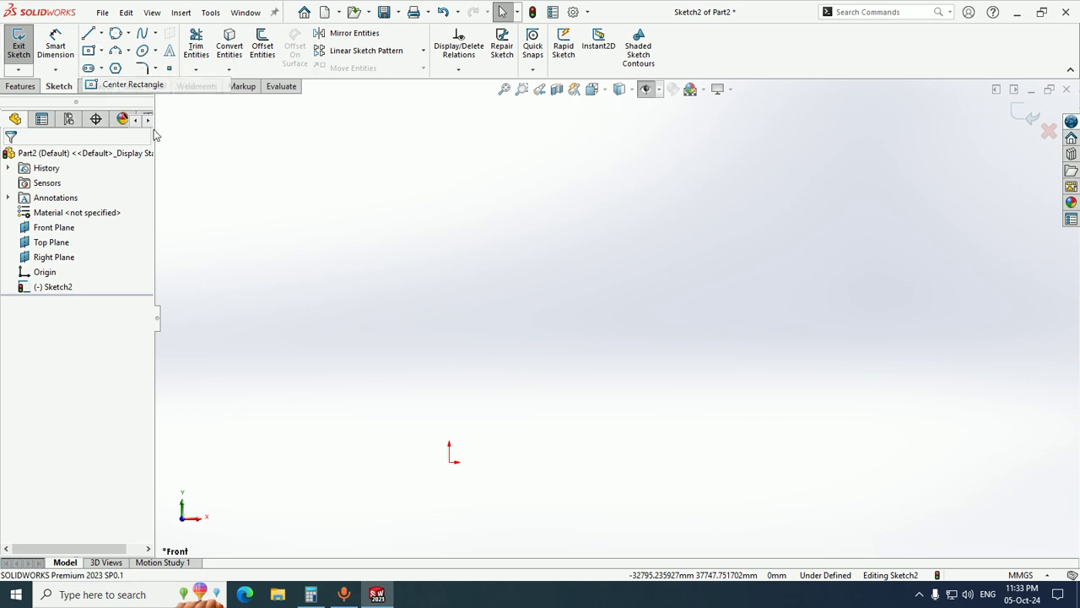
click(449, 461)
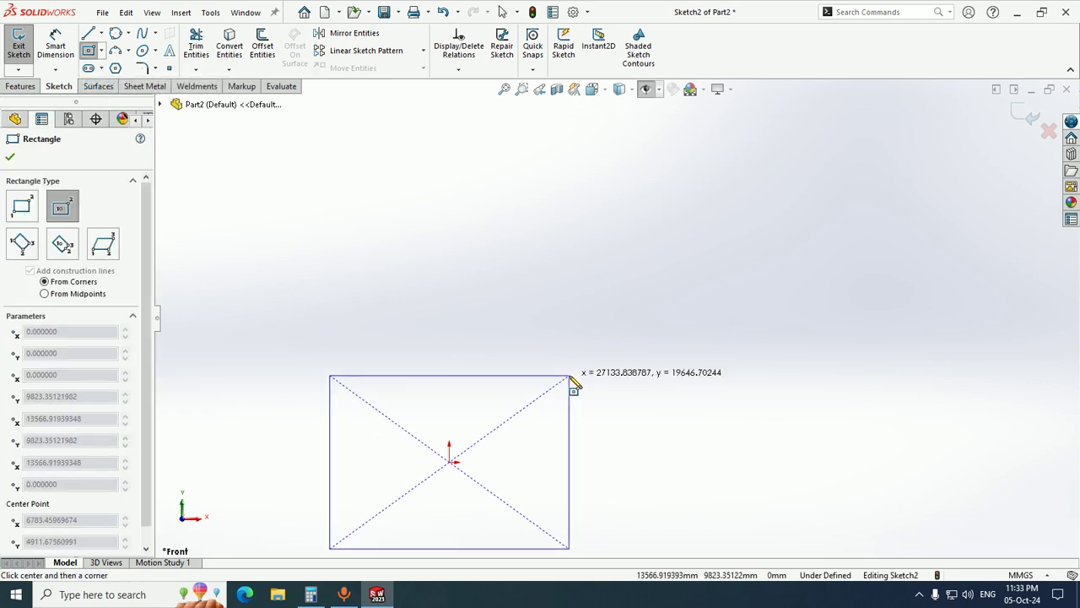
click(573, 390)
key(Escape)
- Dimension the rectangle's top edge and set its width to 100 mm
right_drag(645, 451, 641, 413)
click(473, 390)
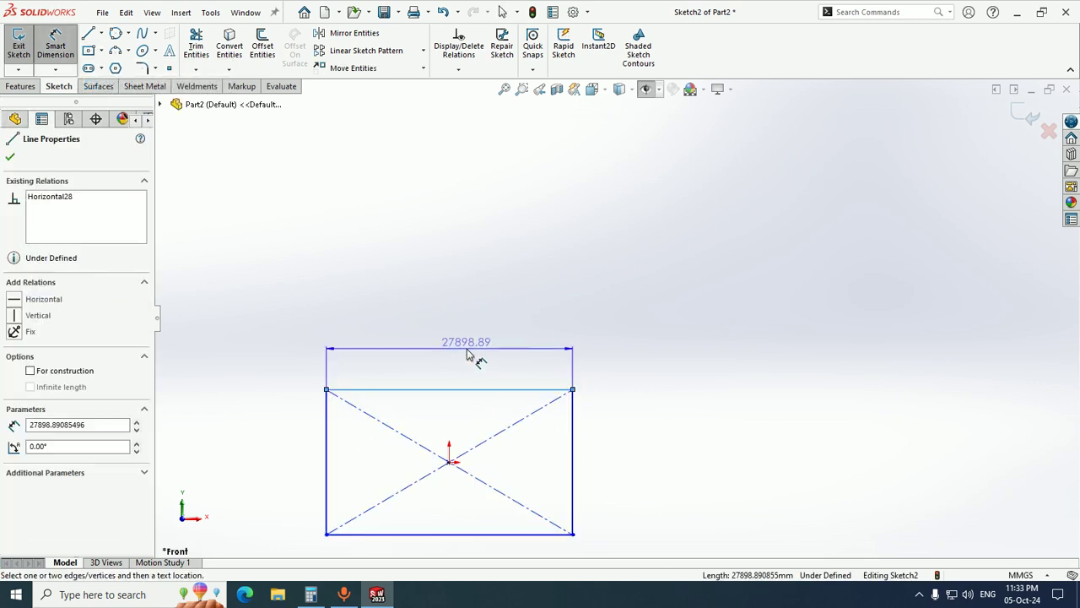
click(468, 353)
text(100)
key(Return)
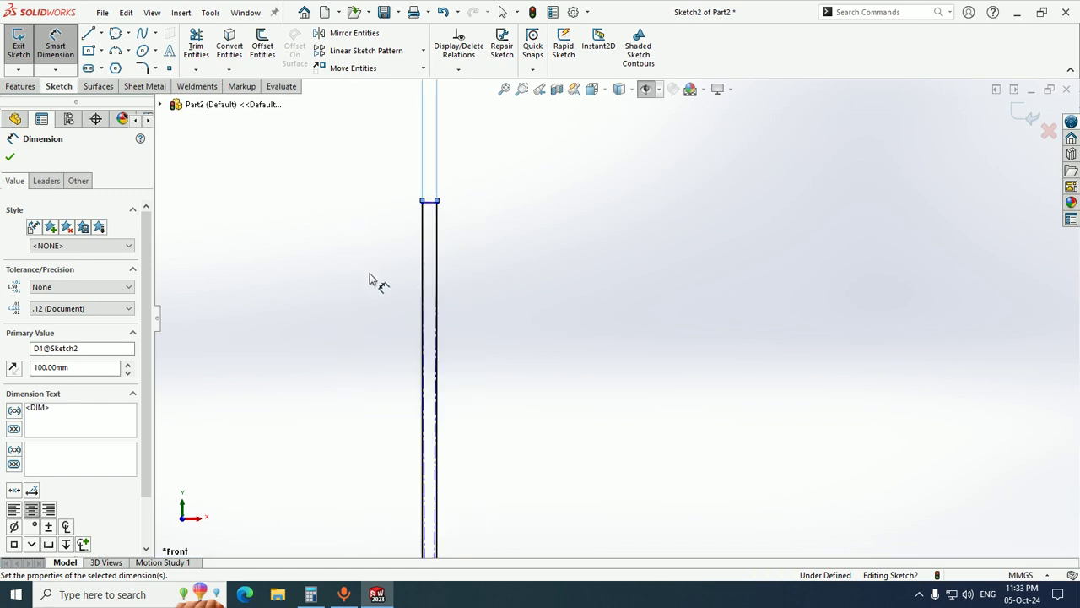
- Dimension the rectangle's right edge and set its height to 50 mm
click(449, 258)
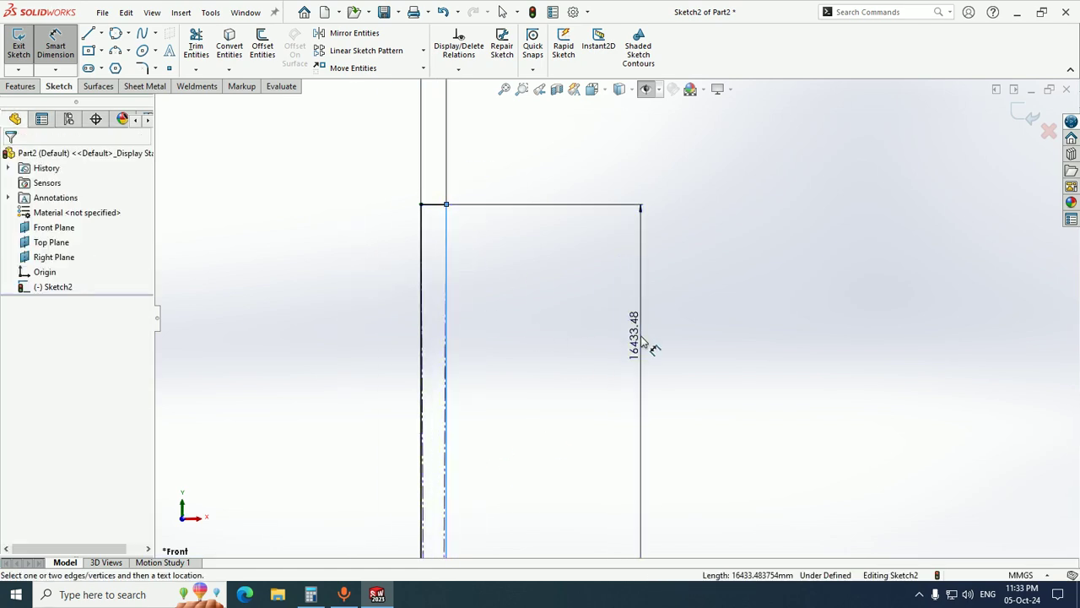
click(649, 346)
text(50)
key(Return)
scroll(630, 328, up, 5)
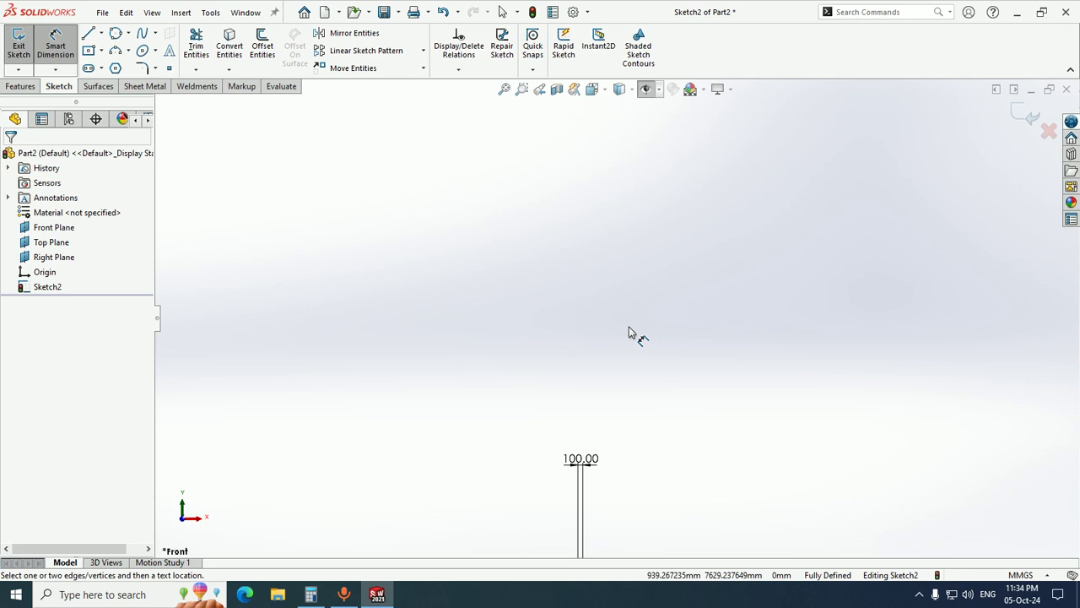
key(Escape)
- Reposition the 100 mm and 50 mm dimensions closer to the rectangle
click(506, 91)
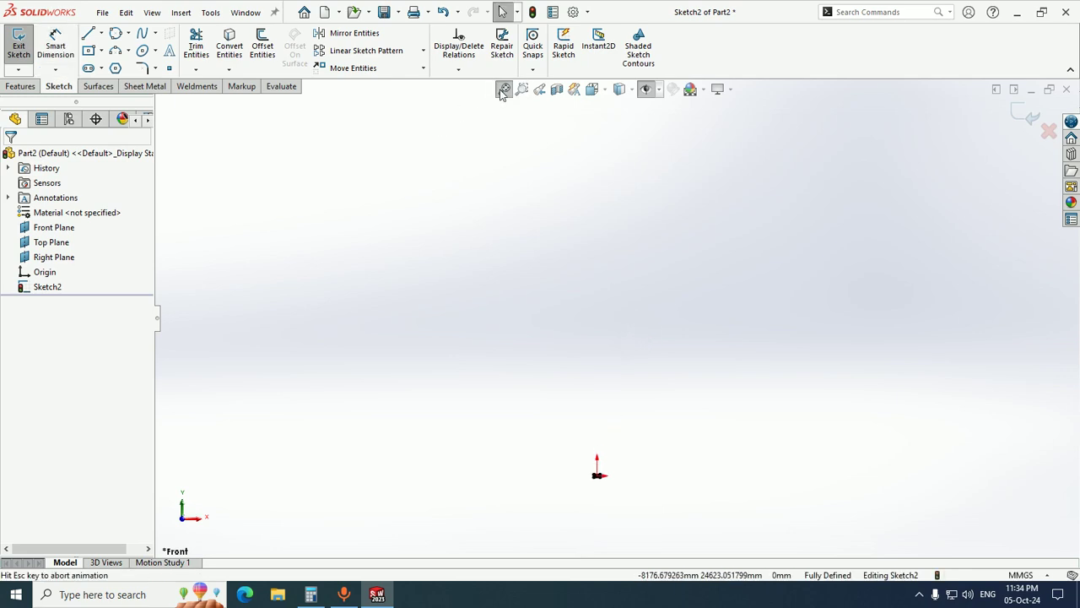
scroll(601, 501, down, 5)
scroll(602, 341, up, 4)
scroll(601, 128, up, 3)
drag(613, 126, 610, 289)
scroll(636, 323, down, 4)
scroll(624, 334, down, 5)
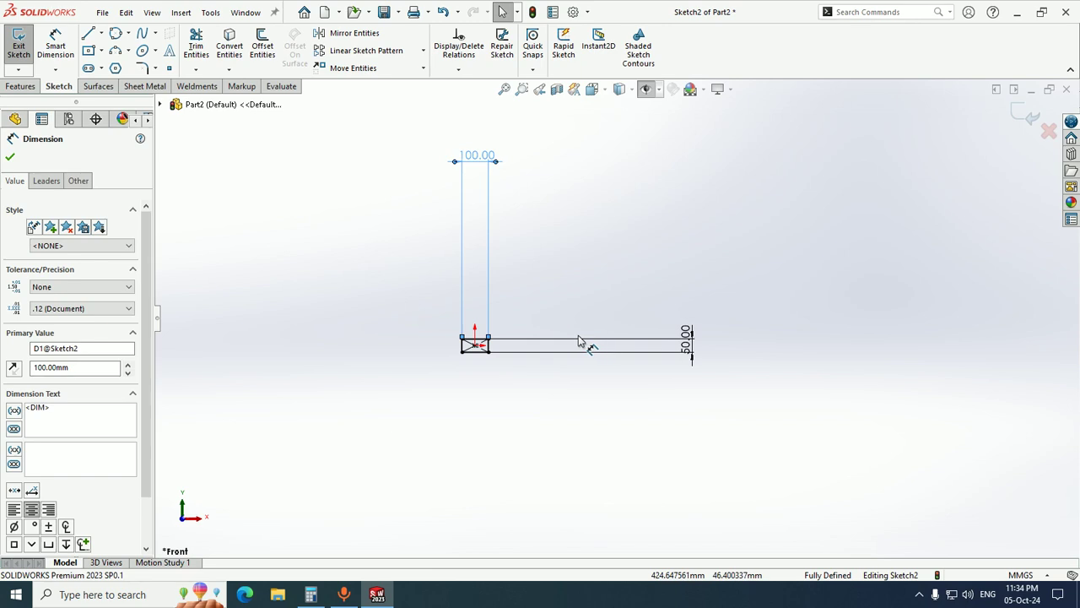
drag(458, 131, 478, 319)
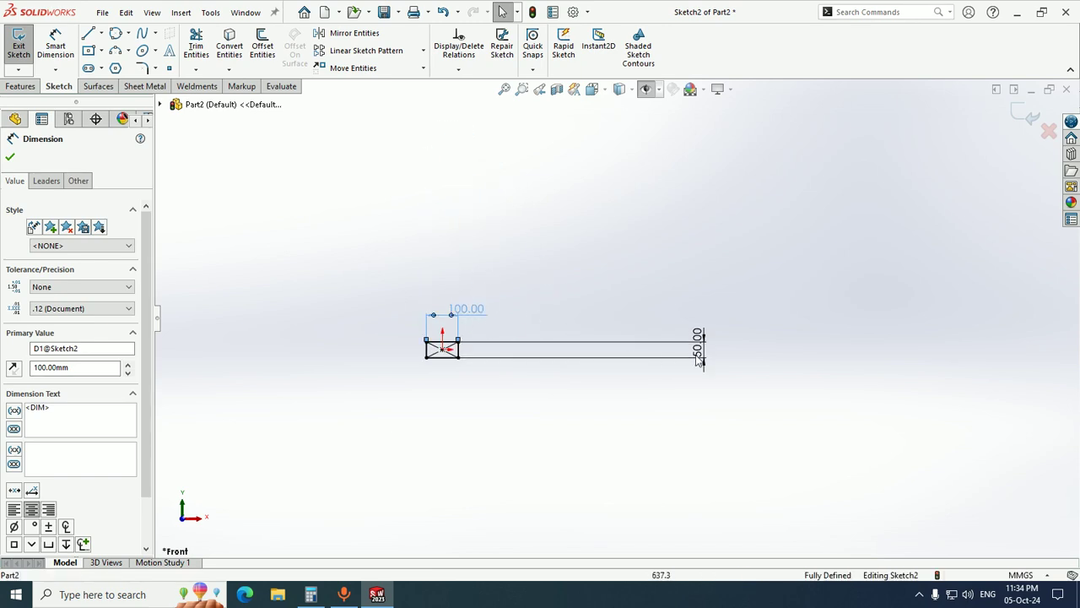
scroll(667, 360, down, 2)
mouse_move(768, 358)
mouse_down()
mouse_move(680, 385)
mouse_move(459, 371)
mouse_up()
scroll(400, 349, down, 3)
scroll(398, 345, down, 2)
scroll(366, 344, up, 5)
scroll(460, 317, down, 4)
click(429, 119)
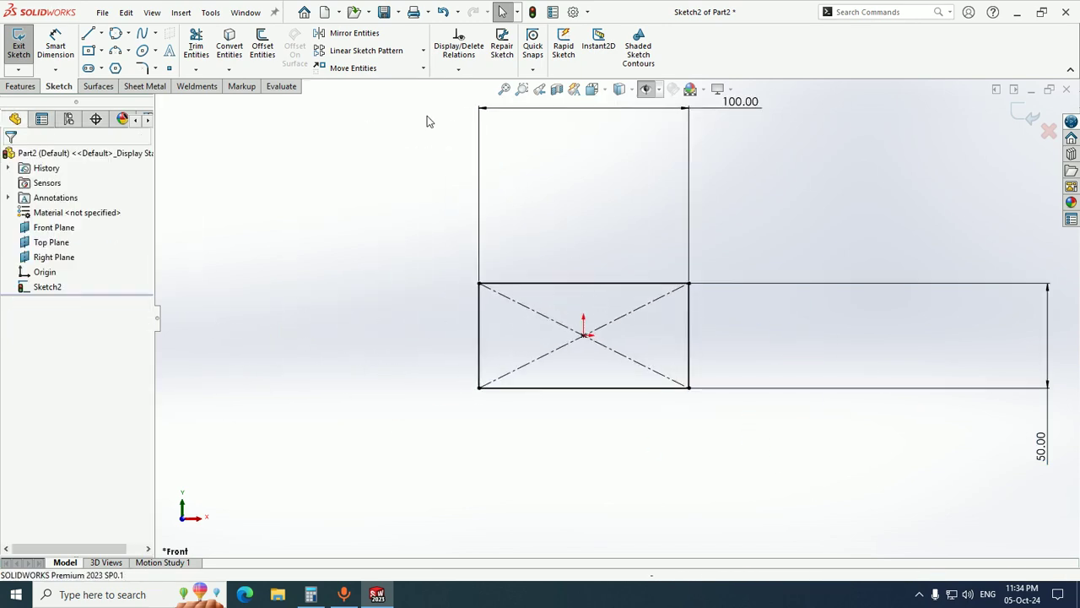
- Apply a 10 mm sketch fillet to the rectangle's upper-right corner
click(142, 67)
scroll(620, 300, down, 3)
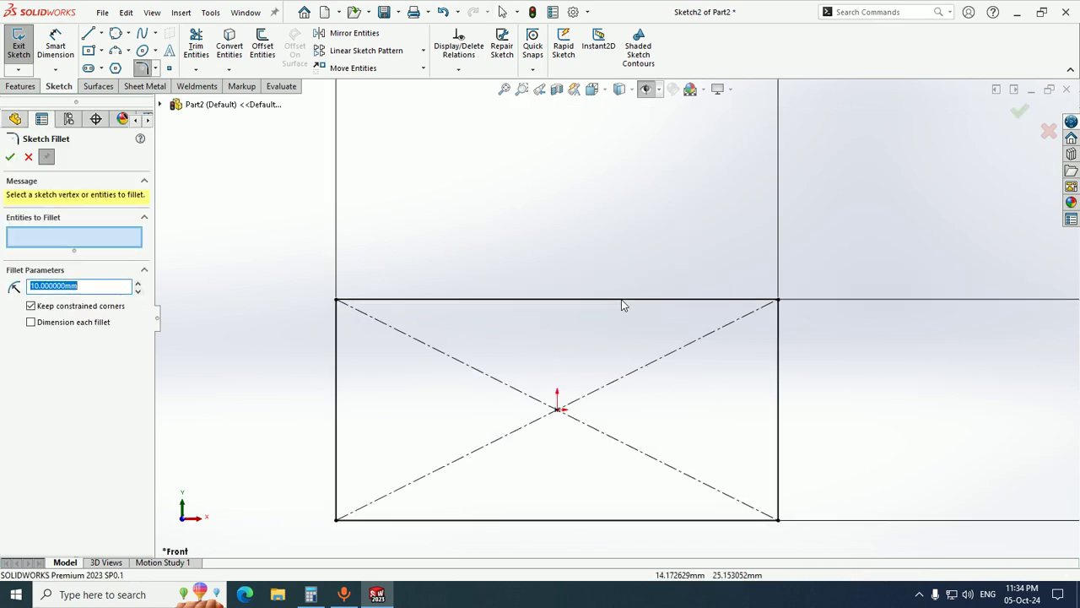
click(694, 300)
click(777, 370)
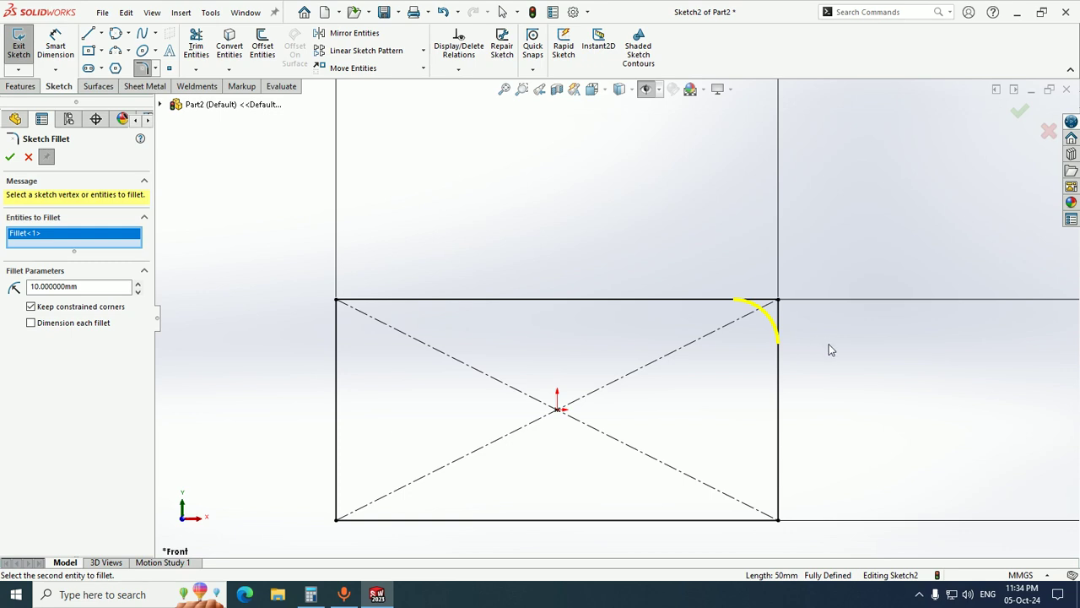
right_click(914, 356)
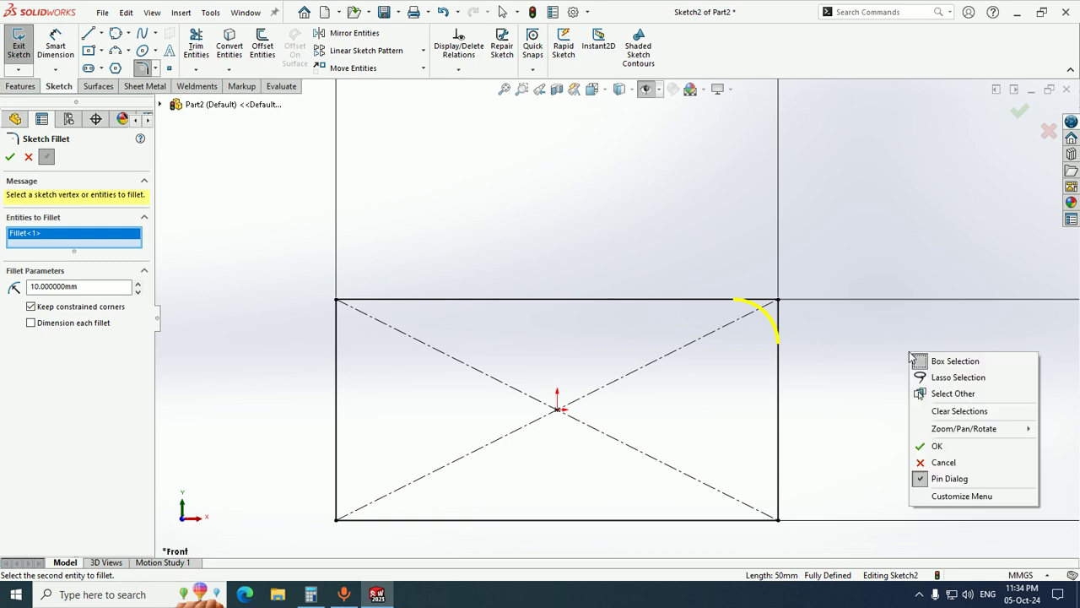
click(928, 444)
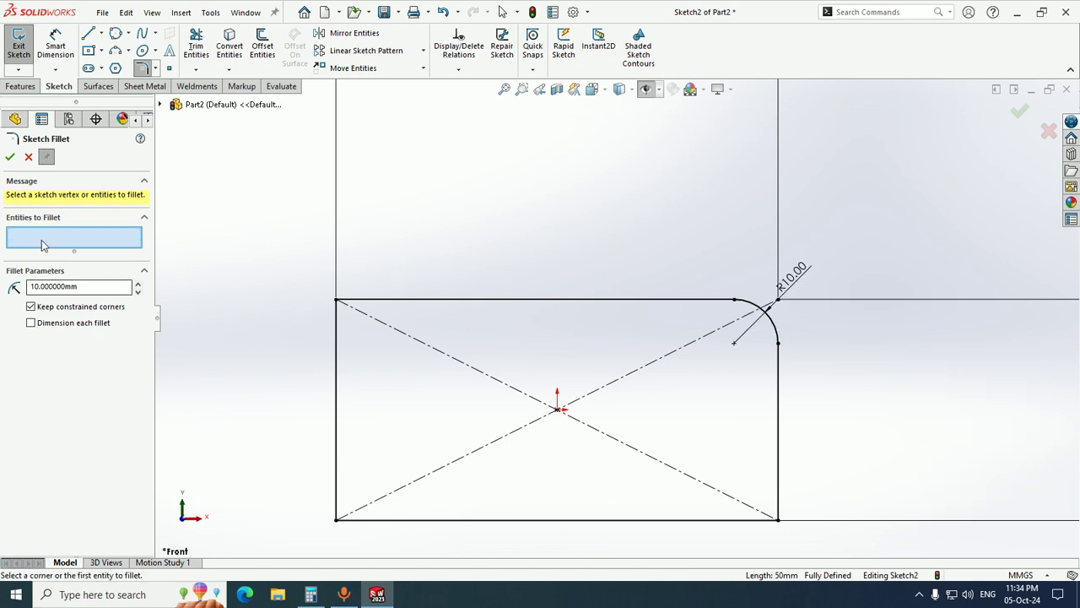
- Apply a 10 mm sketch fillet to the rectangle's upper-left corner
click(378, 302)
click(336, 364)
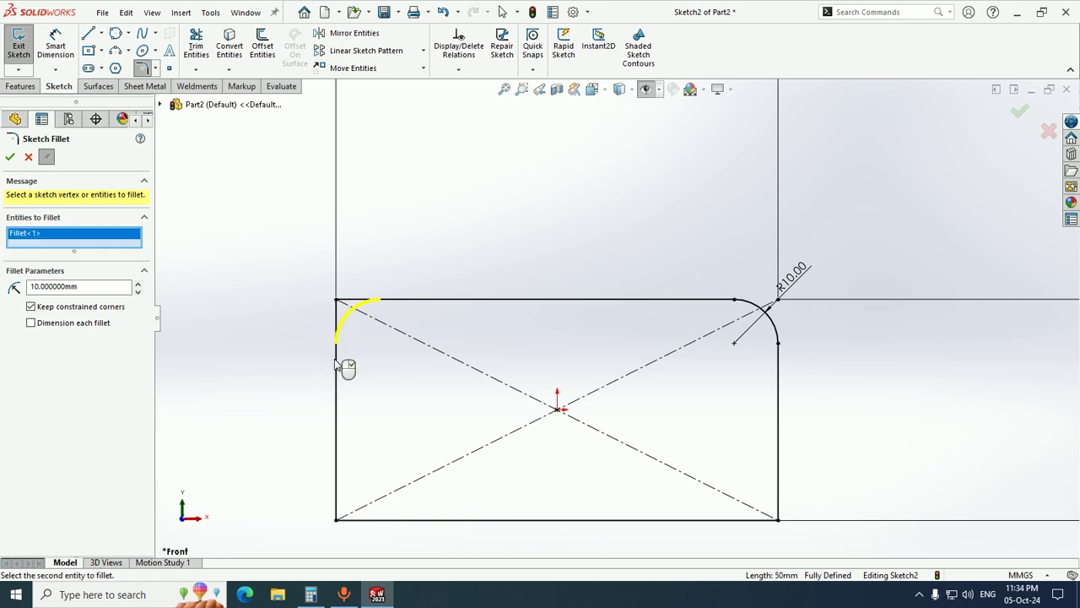
click(10, 157)
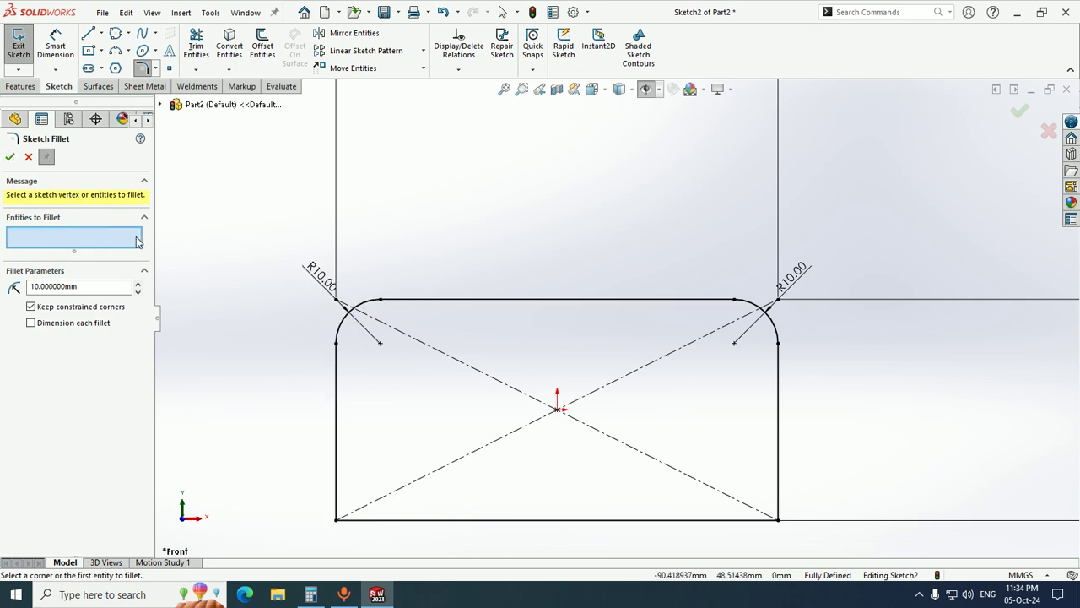
- Undo the 10 mm sketch fillets on the rectangle's two upper corners
key(ctrl+z)
key(ctrl+z)
key(Escape)
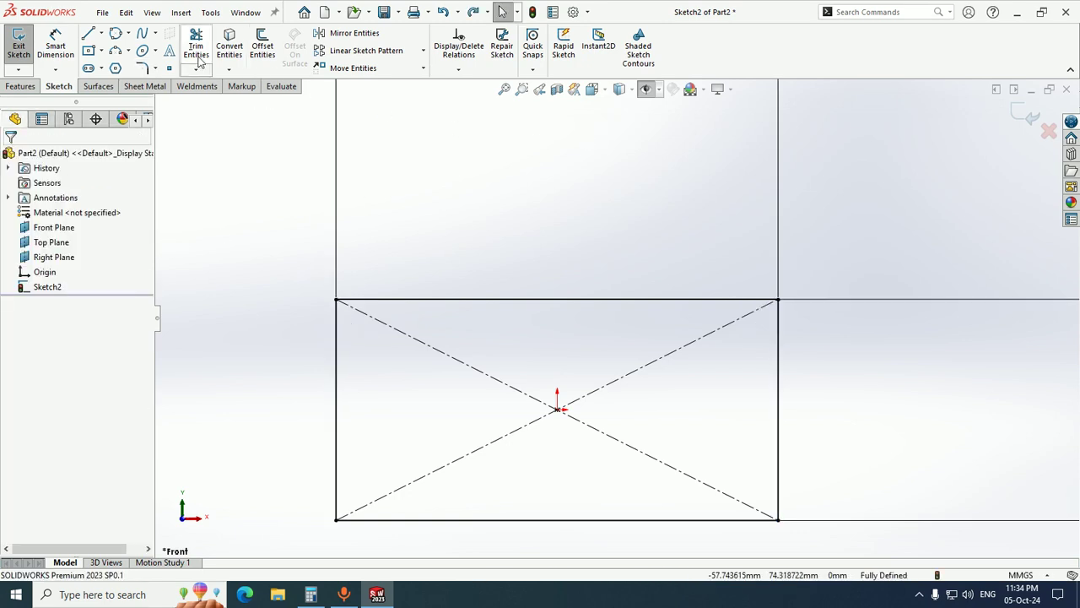
- Apply 10 mm sketch fillets to all four corners of the rectangle, selecting each corner's edges together
click(143, 68)
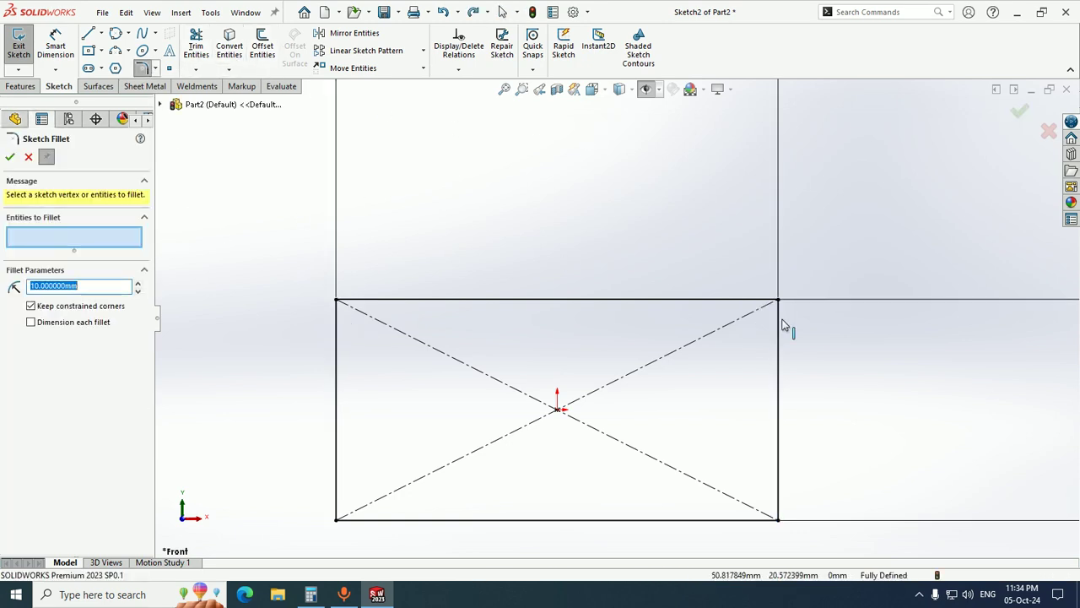
drag(860, 380, 730, 245)
drag(372, 367, 279, 233)
drag(827, 543, 721, 463)
drag(412, 547, 299, 469)
right_click(302, 455)
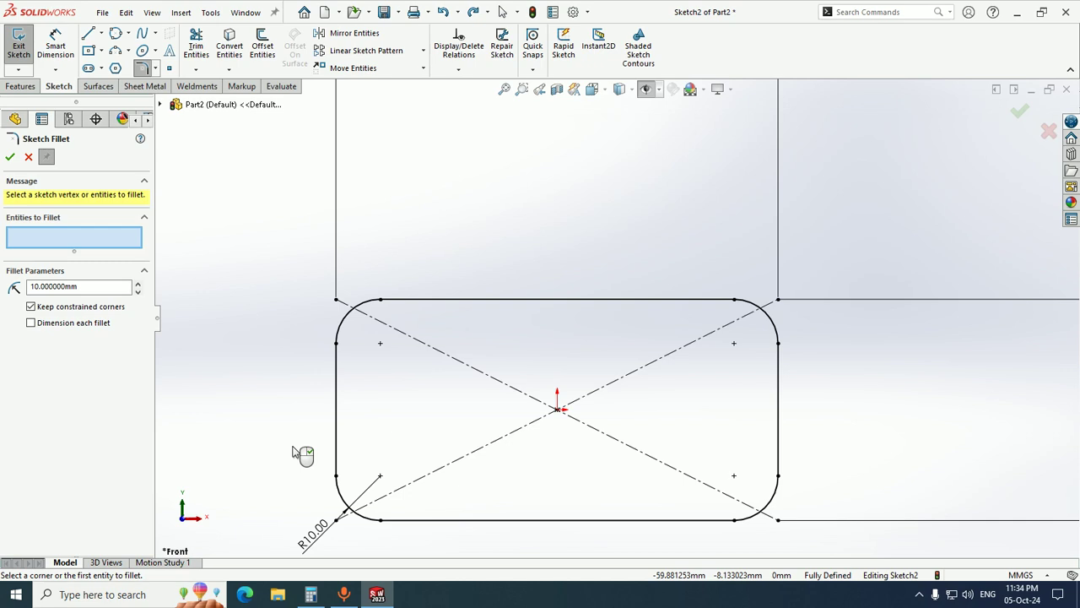
key(Escape)
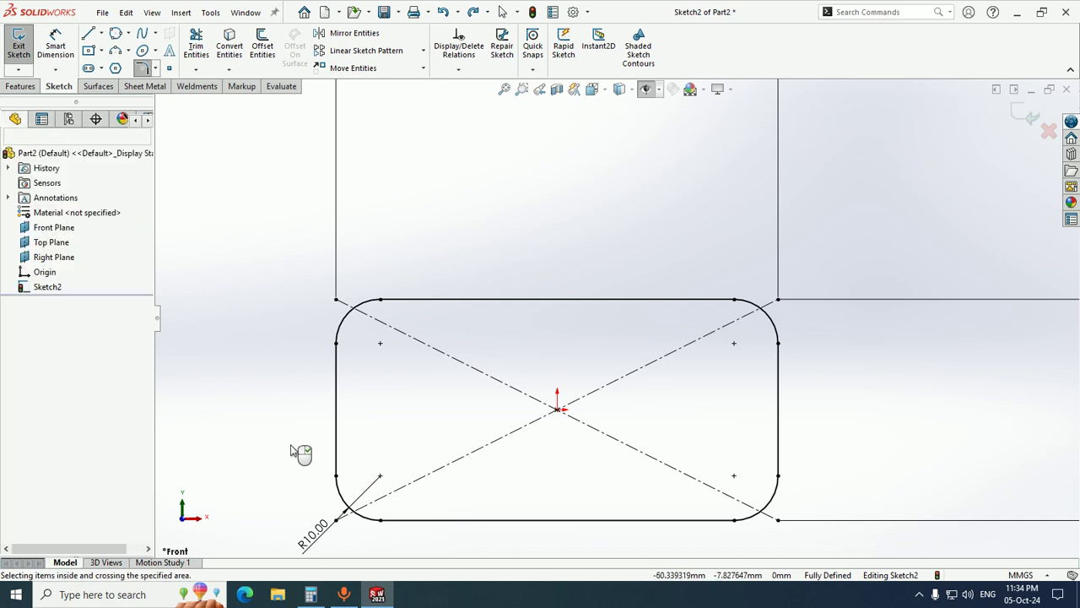
- Undo the fillets on the rectangle's four corners
key(ctrl+z)
click(205, 105)
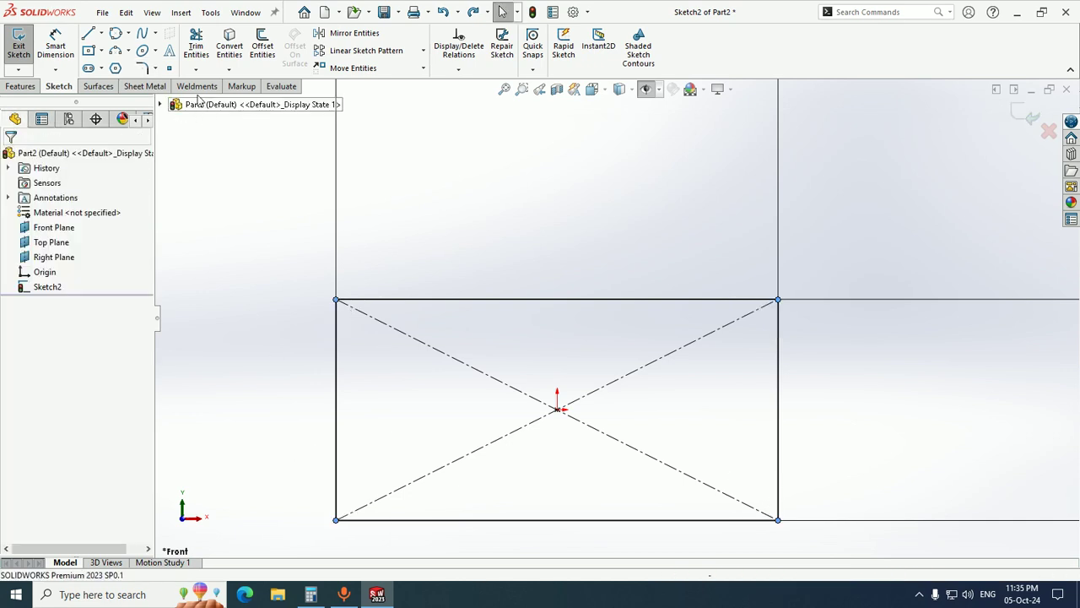
- Fillet the rectangle's four corners again with a 10 mm radius, picking the two upper corner points directly
click(145, 70)
click(777, 299)
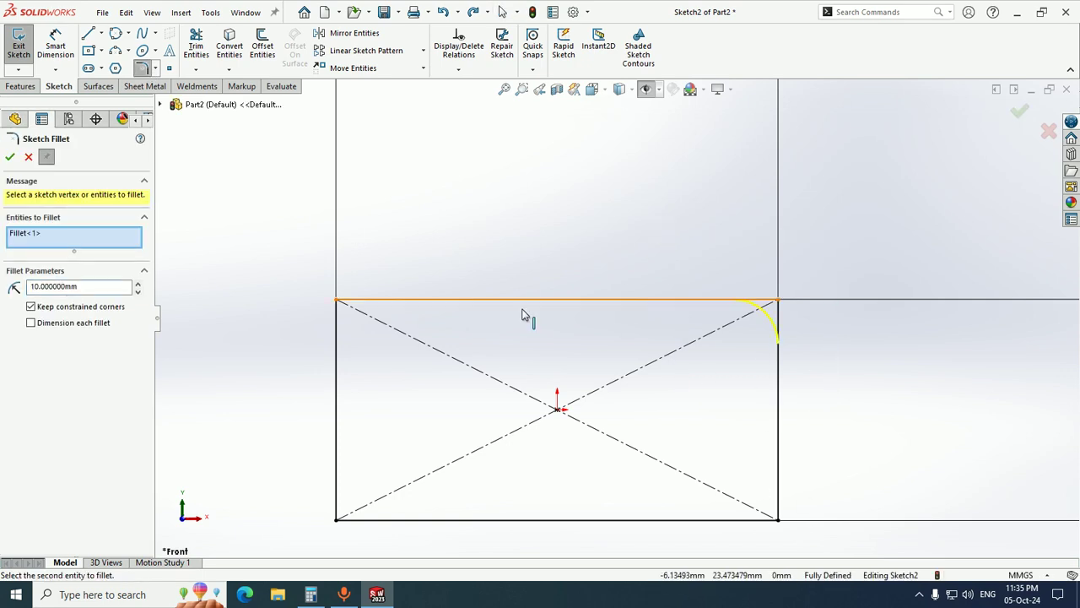
click(337, 299)
drag(393, 538, 271, 464)
drag(825, 545, 633, 442)
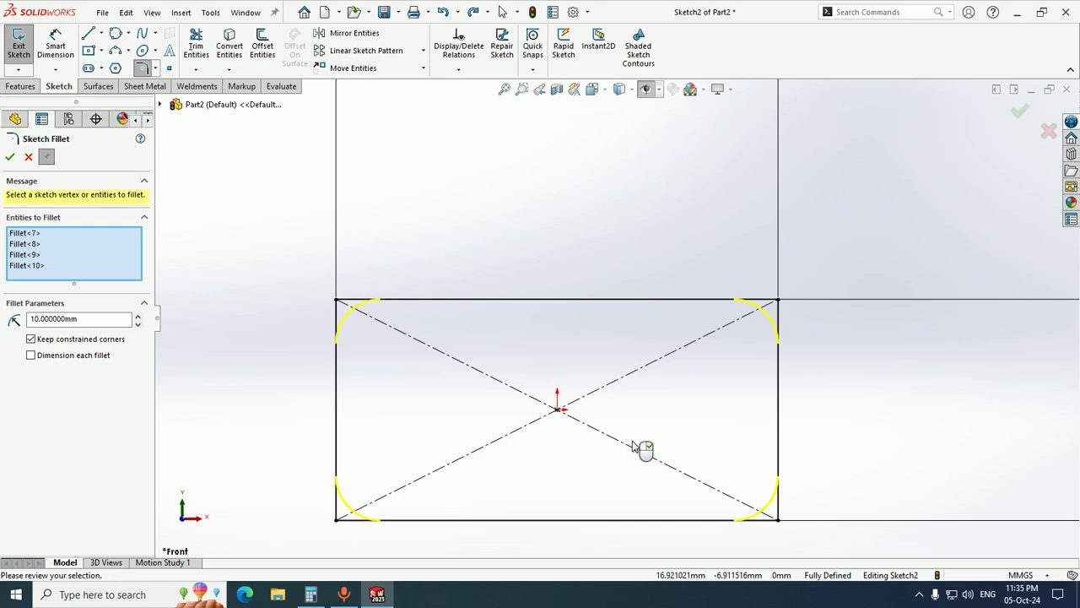
right_click(633, 447)
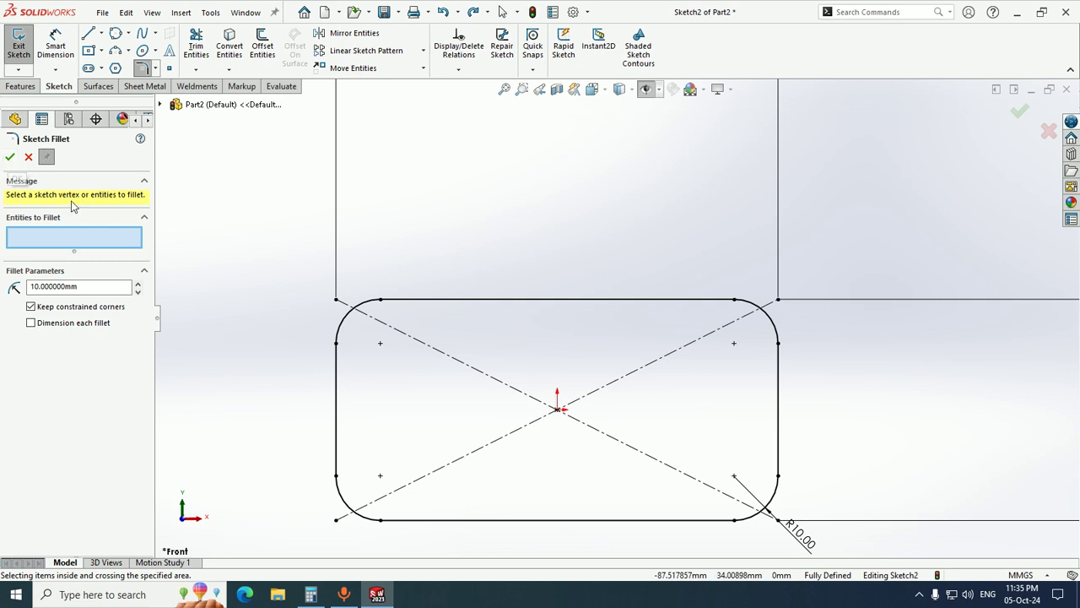
- Undo the repeated four-corner fillet and clear the selection
key(Escape)
key(ctrl+z)
key(Escape)
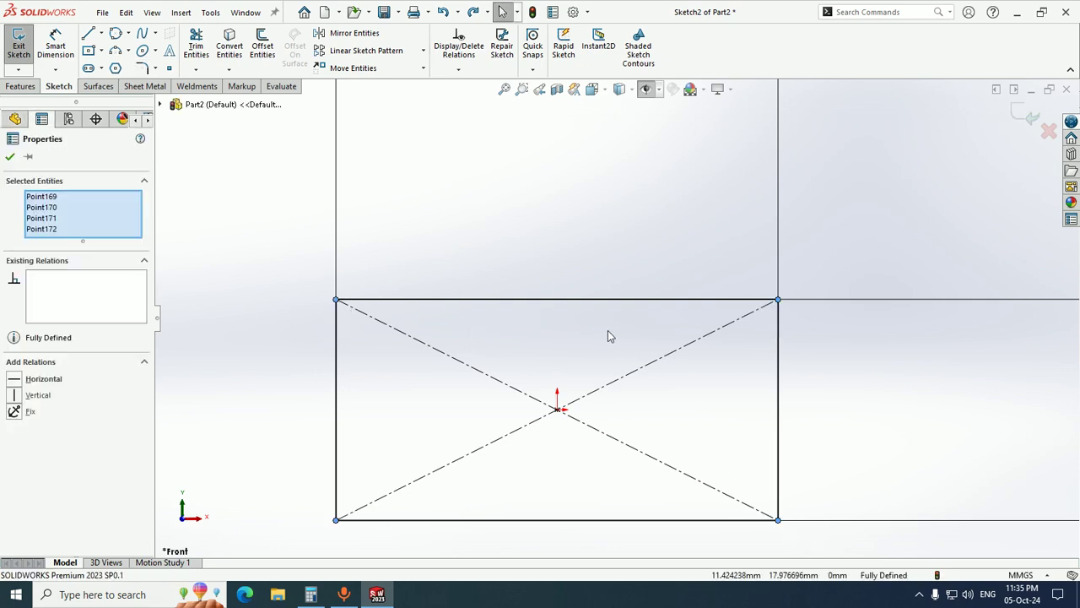
click(156, 68)
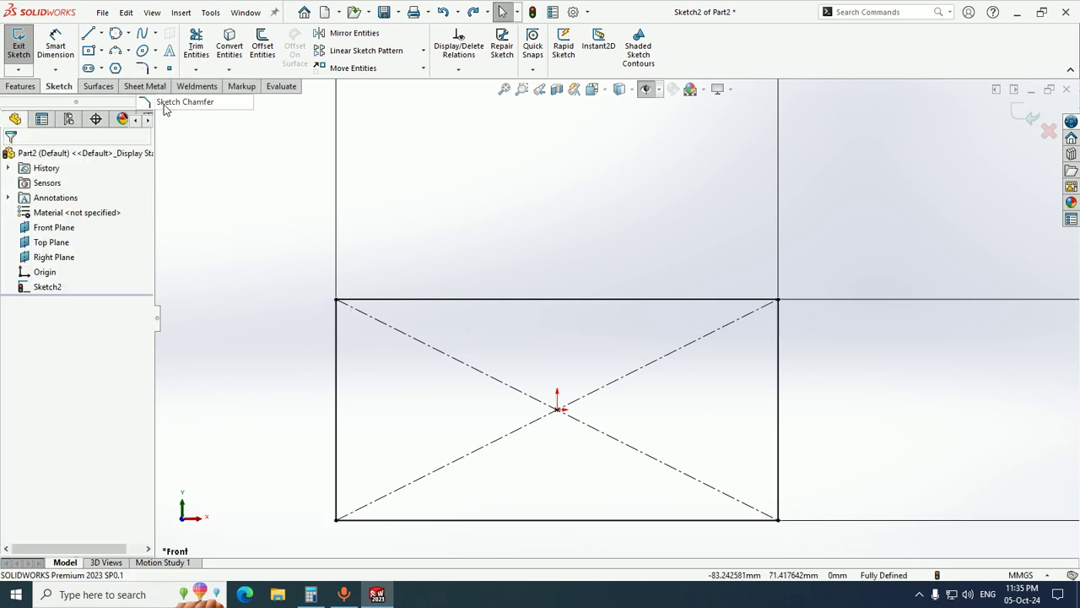
click(165, 105)
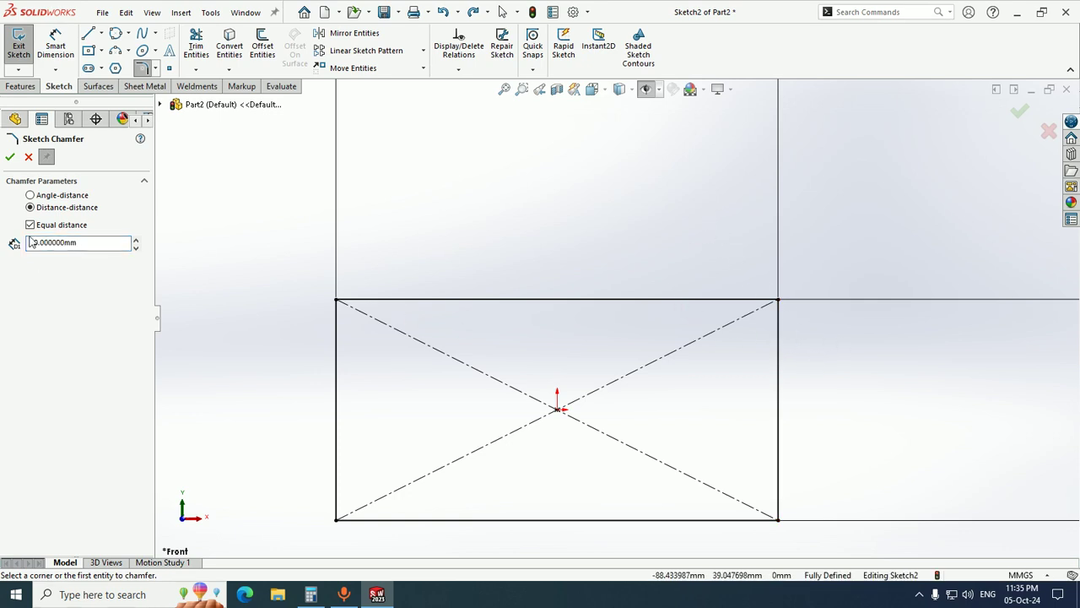
click(10, 157)
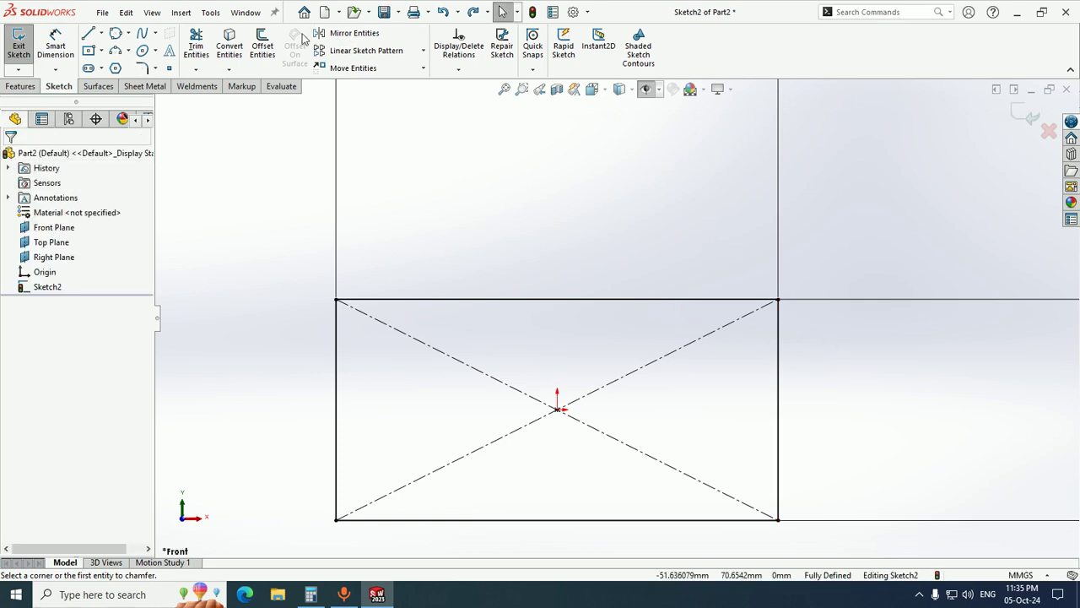
- Apply a 10 mm equal-distance sketch chamfer between the rectangle's top and right edges
click(155, 68)
click(163, 102)
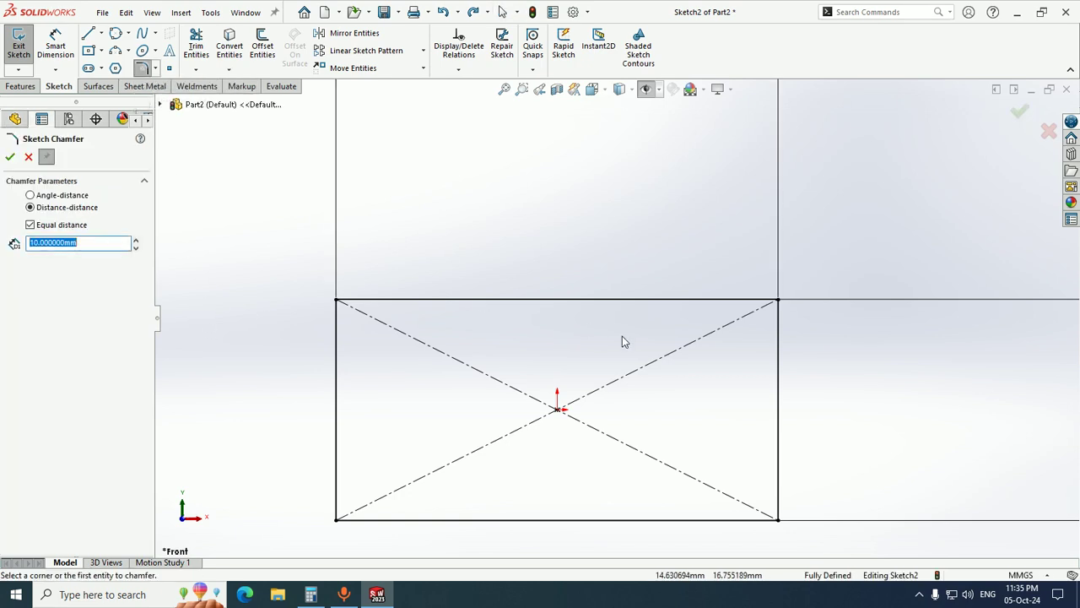
click(680, 304)
click(780, 341)
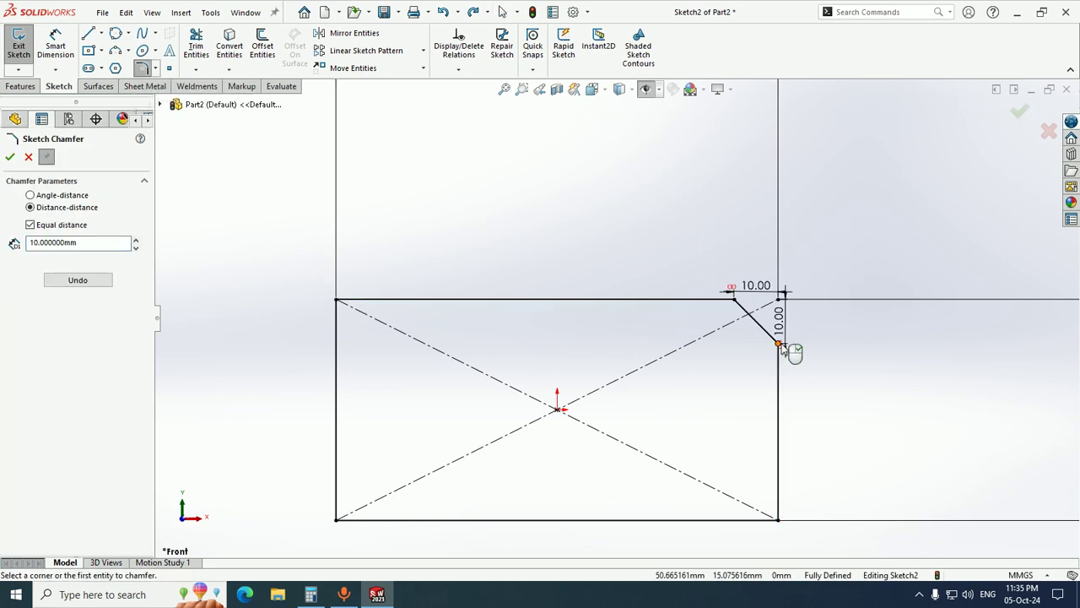
scroll(793, 350, down, 3)
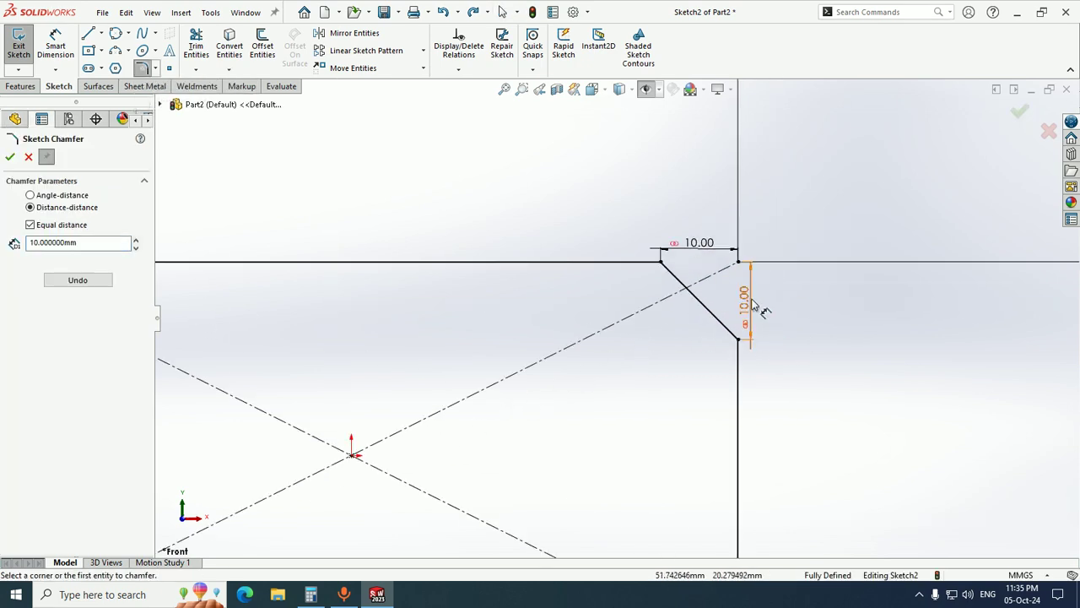
click(31, 195)
scroll(306, 262, up, 2)
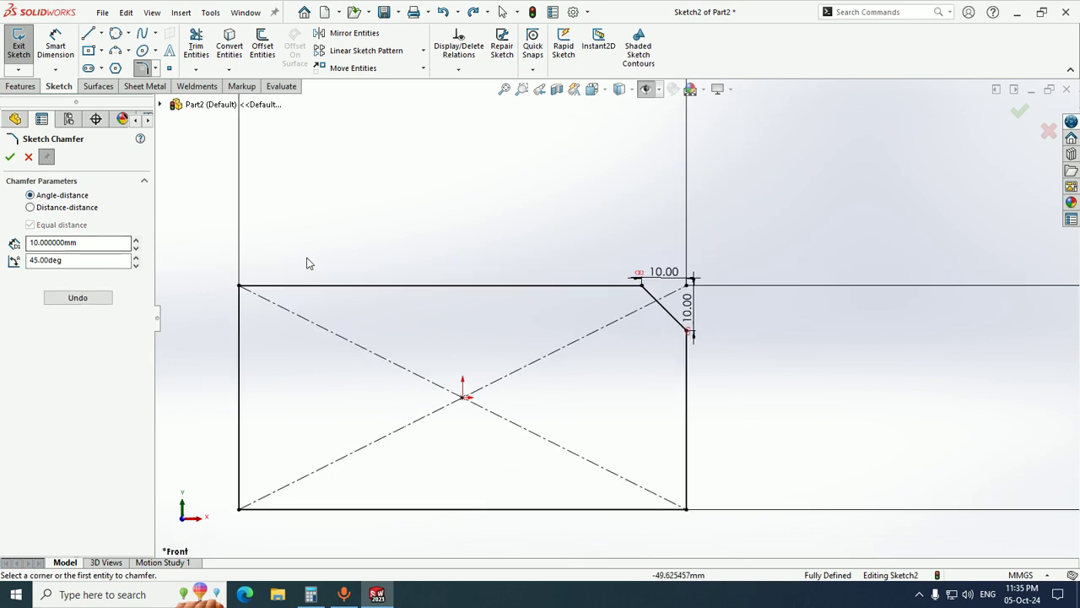
click(135, 256)
key(Escape)
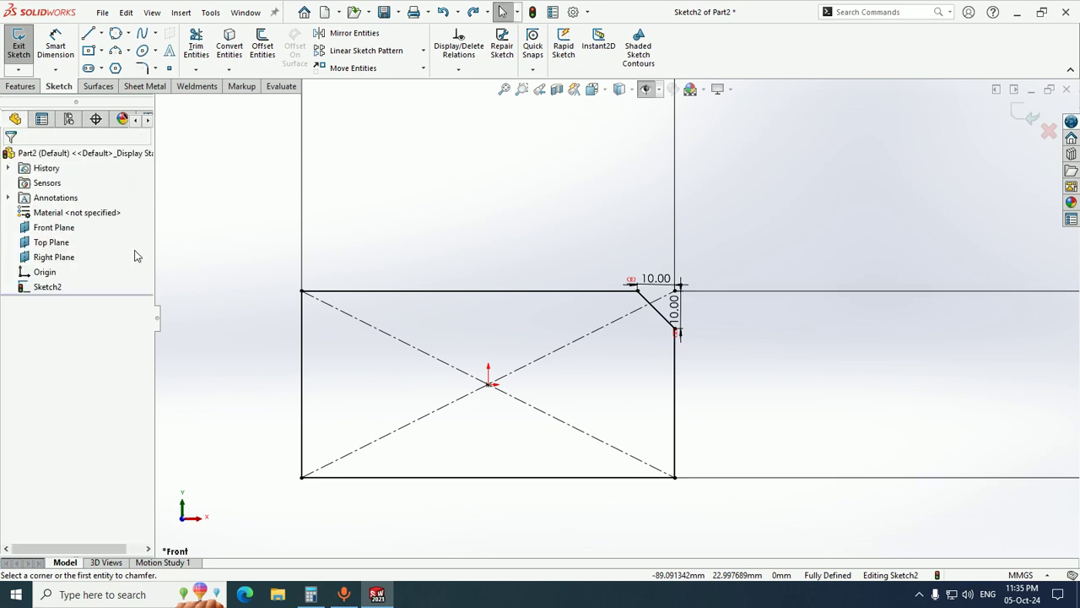
- Apply an angle-distance sketch chamfer of 10 mm at 30 degrees to the rectangle's upper-left corner
click(154, 69)
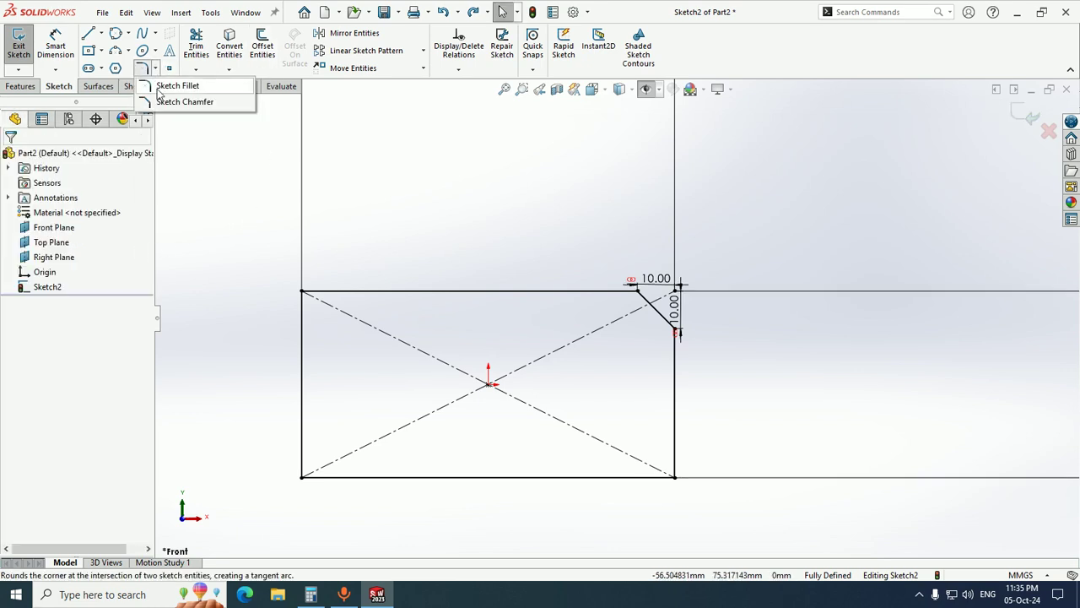
click(173, 100)
click(52, 195)
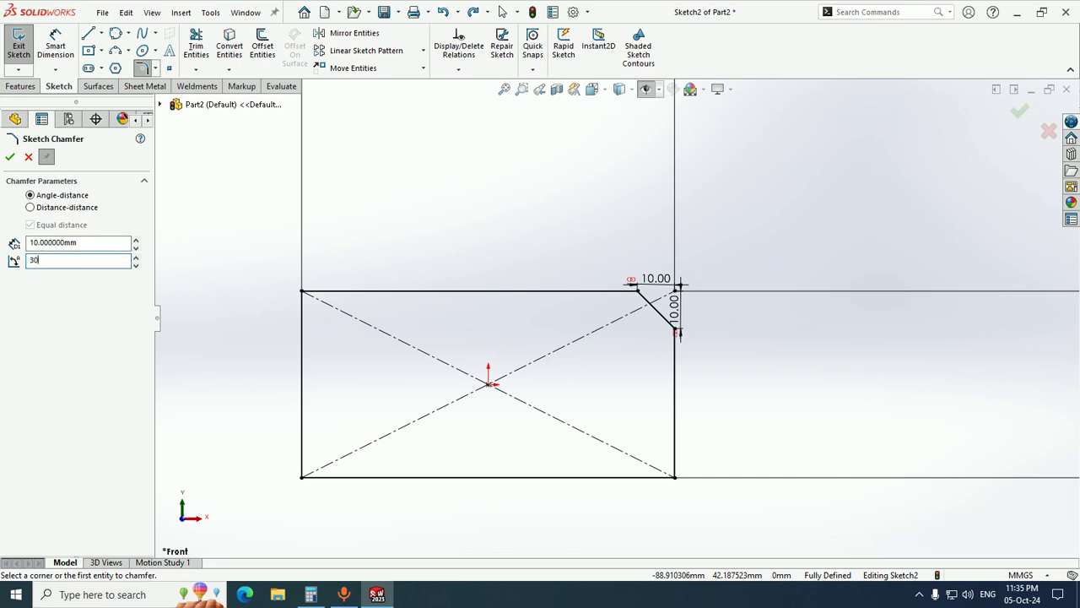
click(355, 293)
click(302, 327)
scroll(345, 316, down, 5)
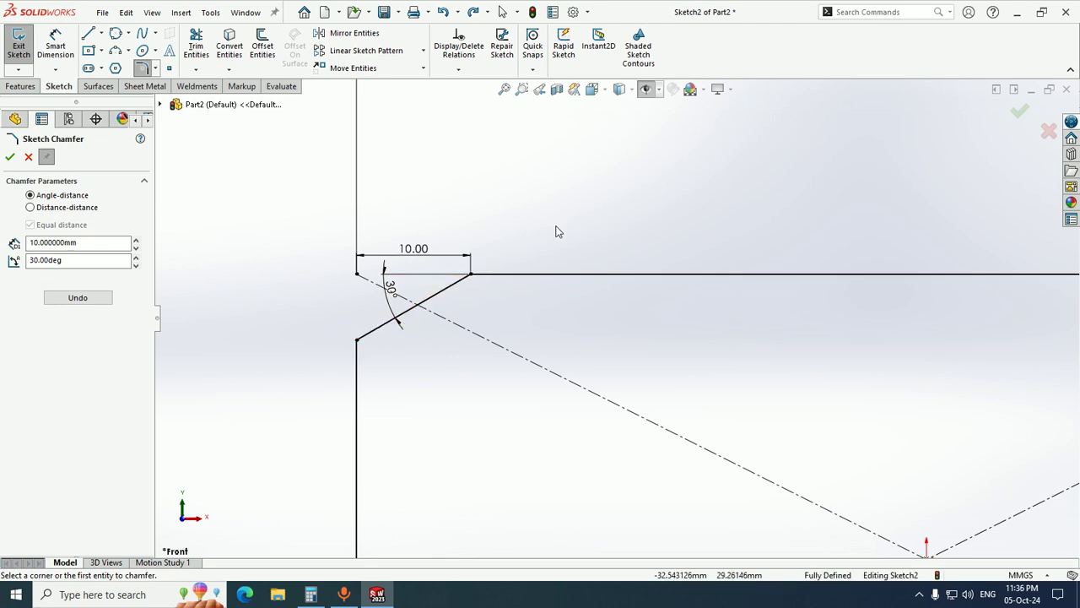
key(Escape)
key(f)
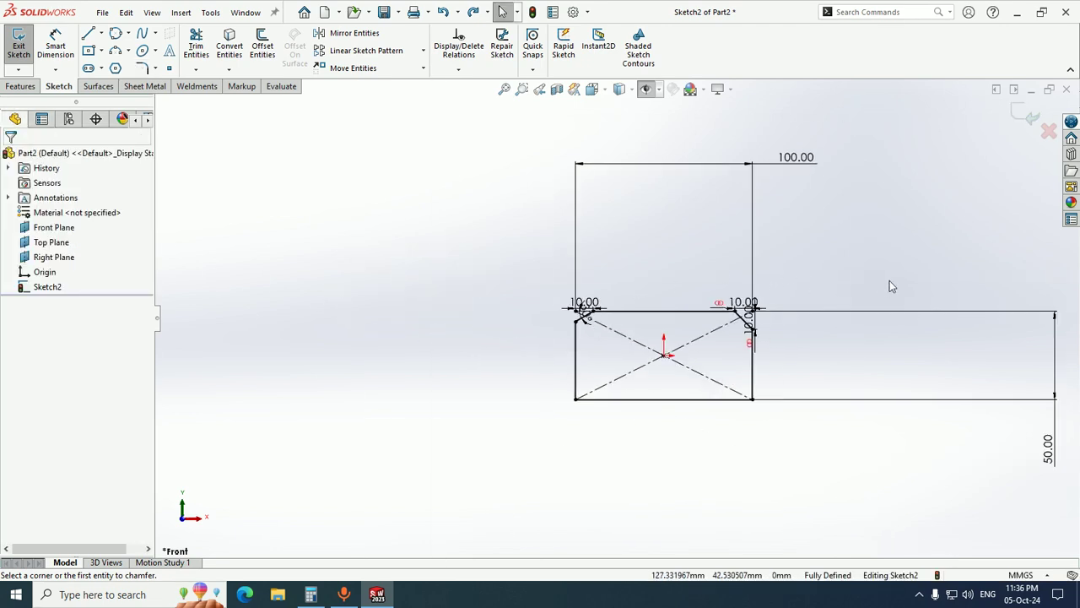
scroll(844, 312, down, 2)
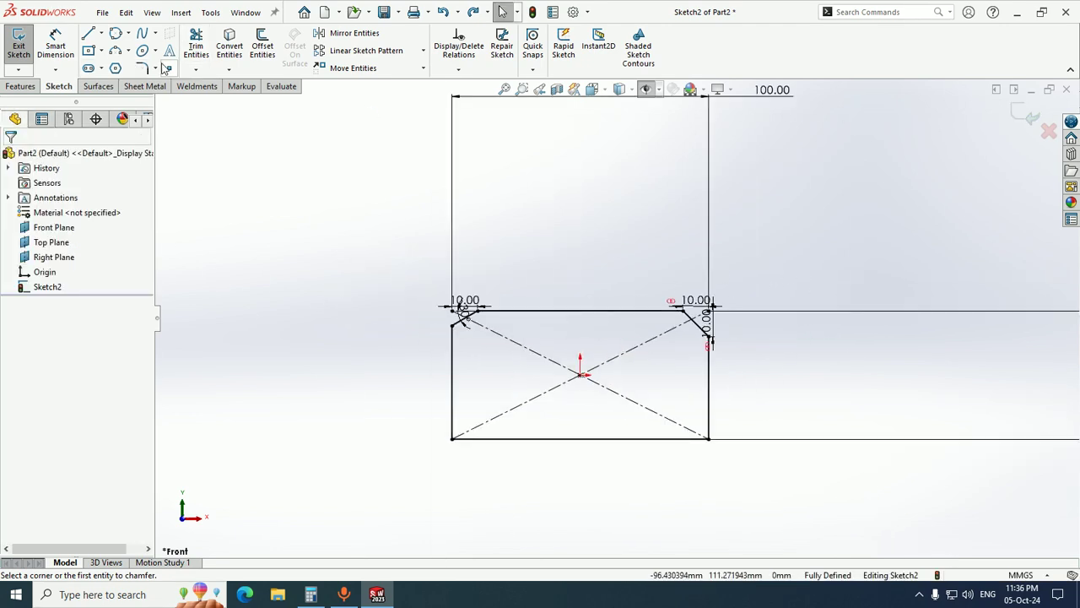
click(156, 68)
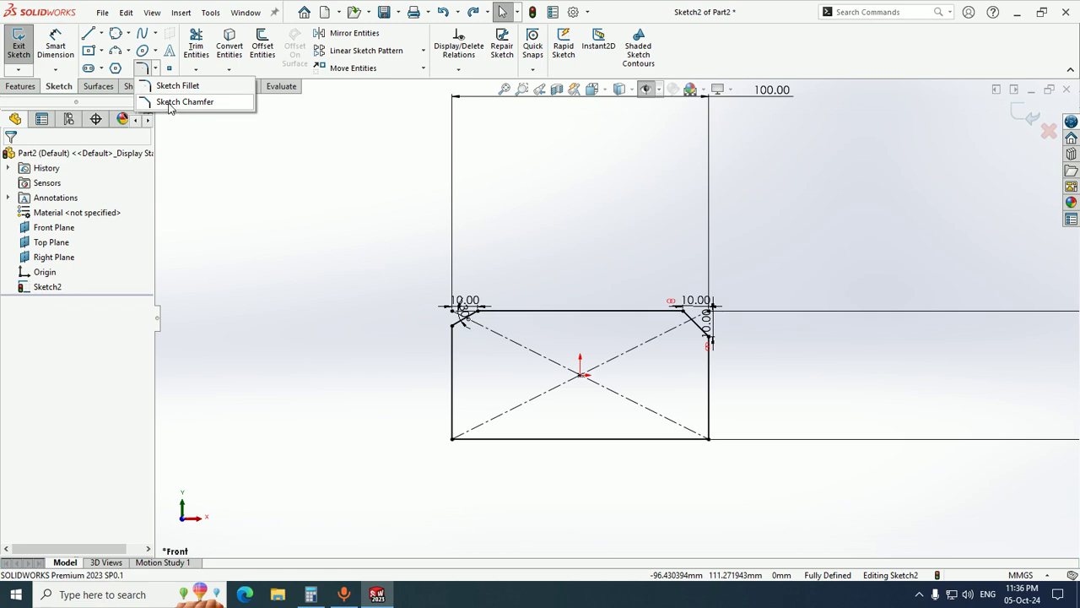
click(17, 89)
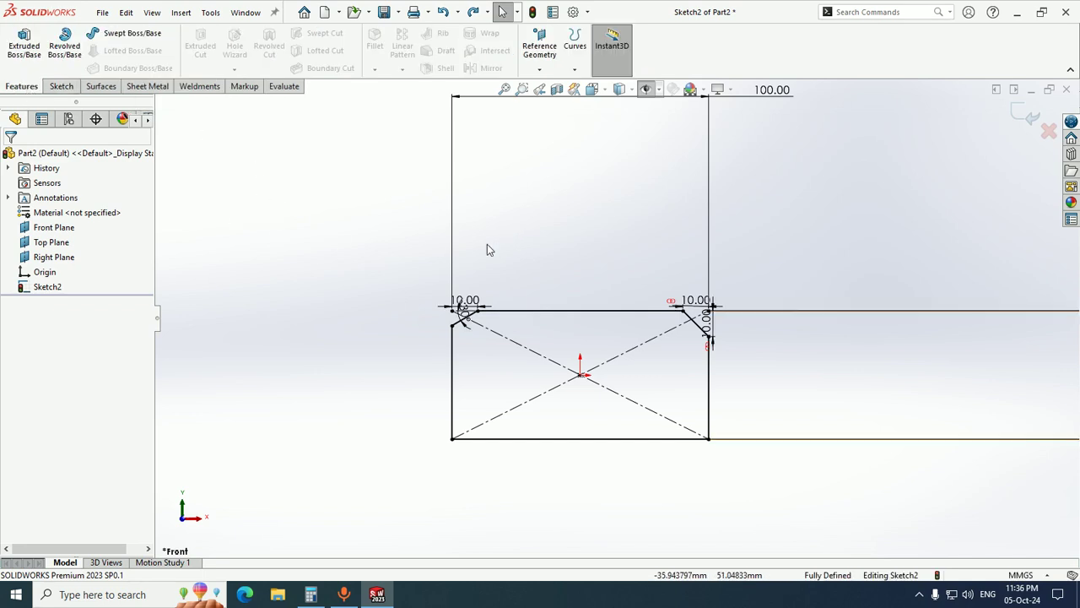
scroll(615, 183, up, 2)
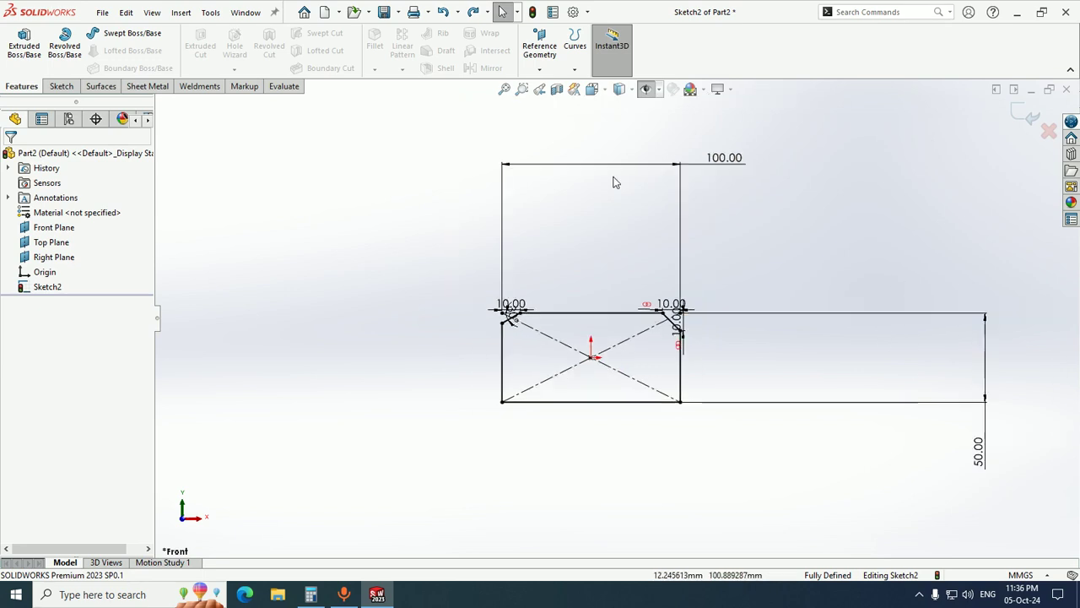
scroll(615, 178, up, 1)
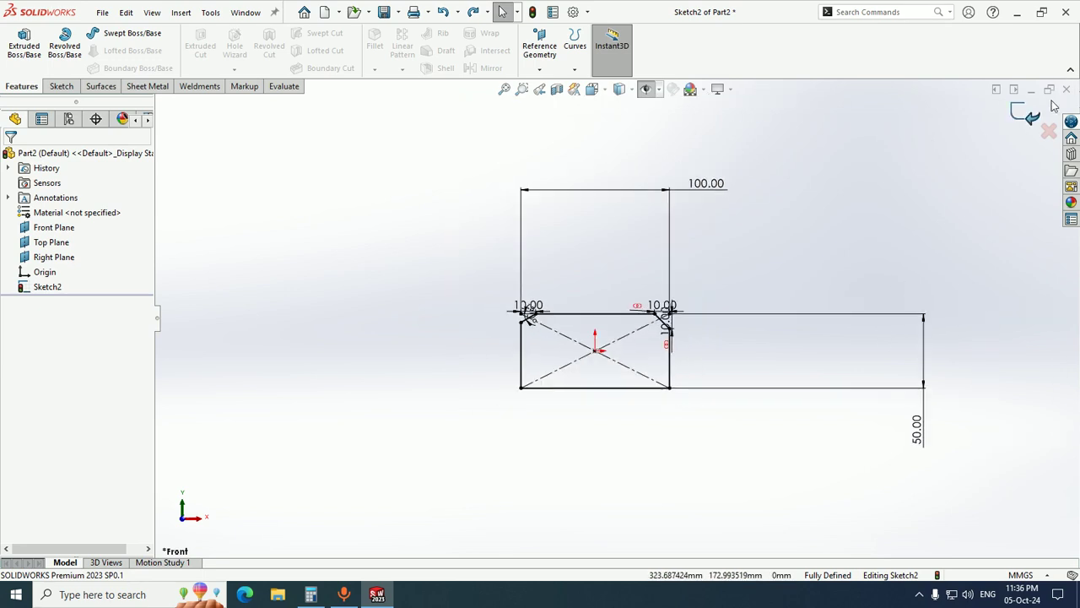
click(61, 86)
scroll(768, 385, down, 4)
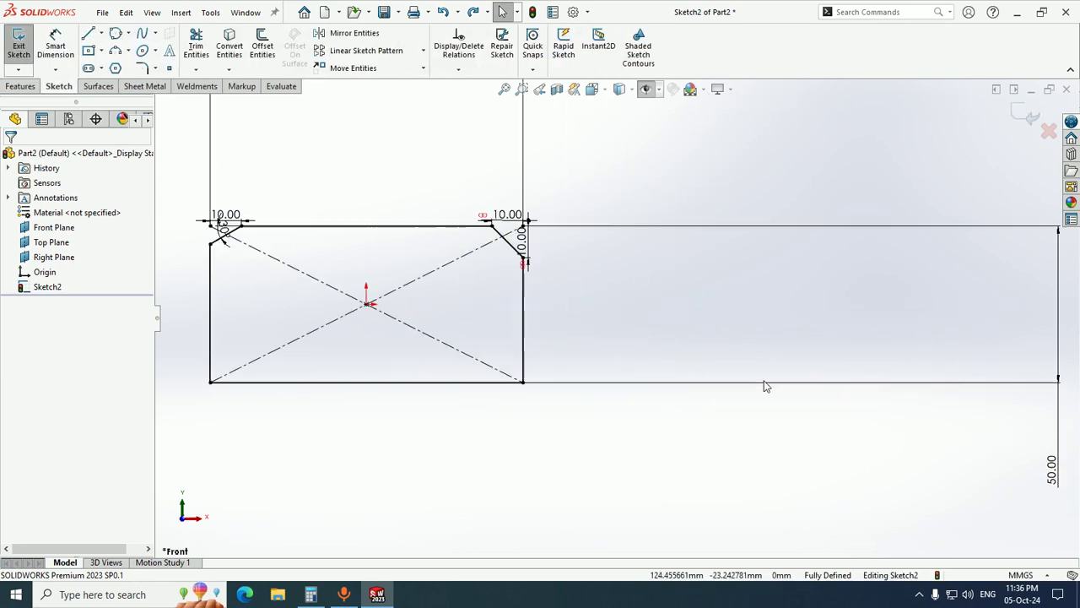
scroll(322, 127, up, 3)
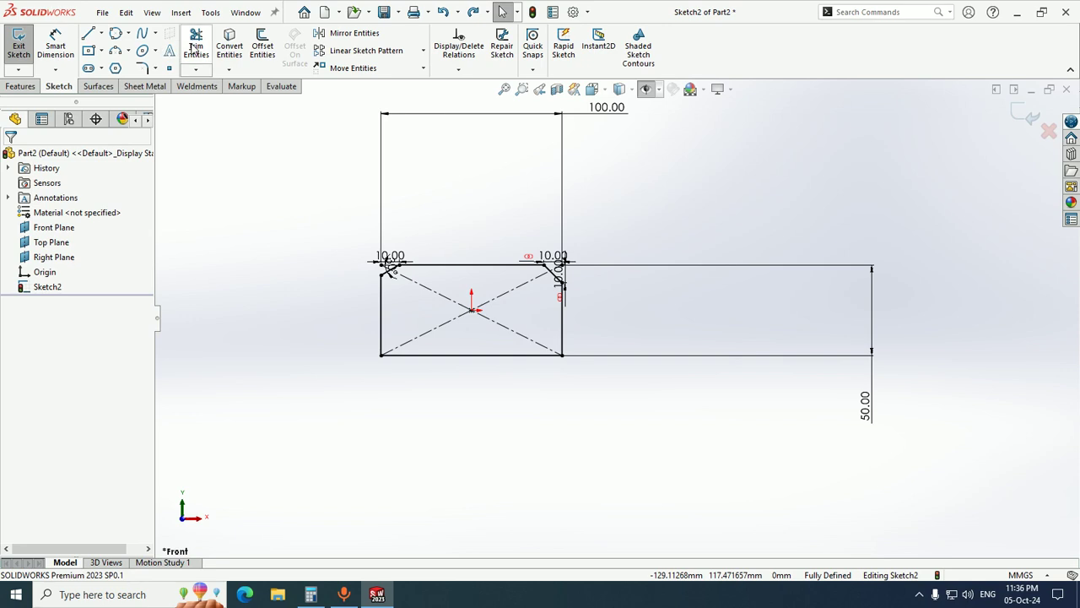
- Power trim the rectangle's side and bottom edges and most of its diagonal construction lines
click(193, 47)
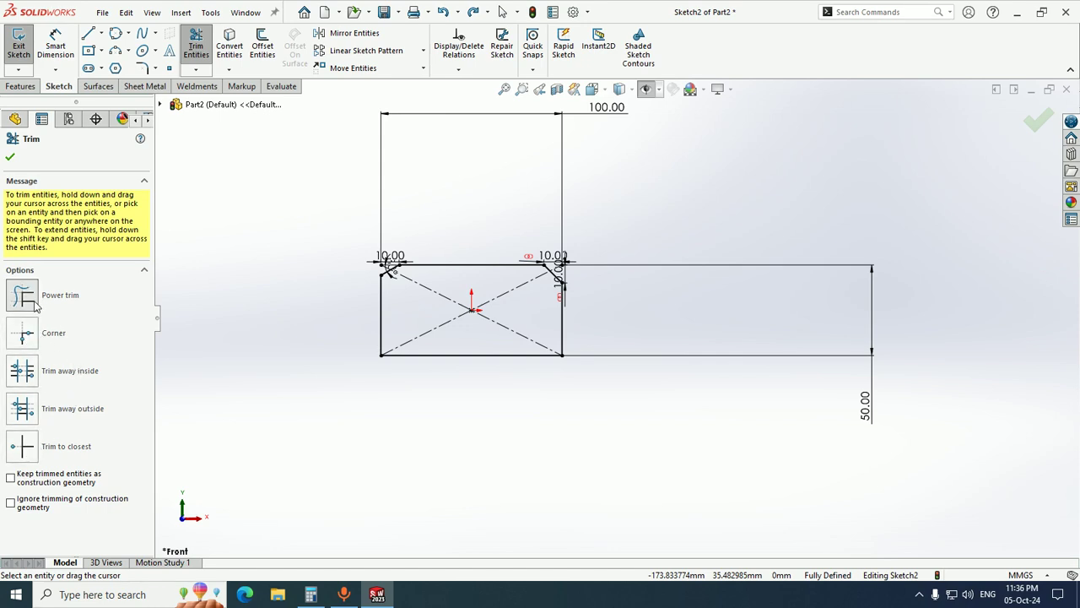
scroll(421, 301, down, 1)
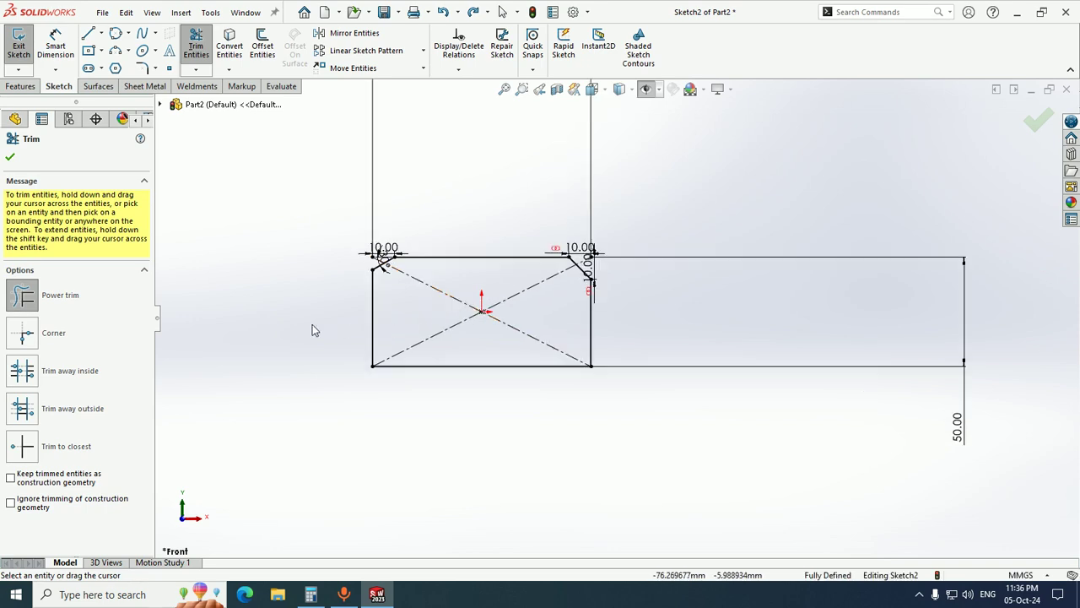
mouse_move(324, 317)
mouse_down()
mouse_move(345, 306)
mouse_move(438, 337)
mouse_move(472, 379)
mouse_move(535, 363)
mouse_move(540, 320)
mouse_move(506, 299)
mouse_move(609, 316)
mouse_up()
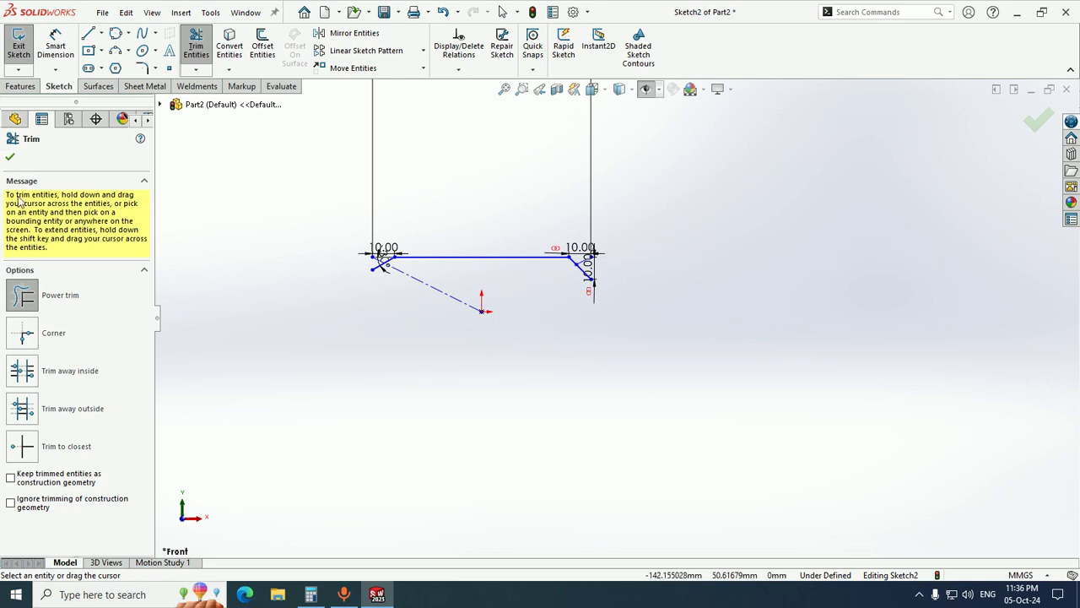
click(10, 157)
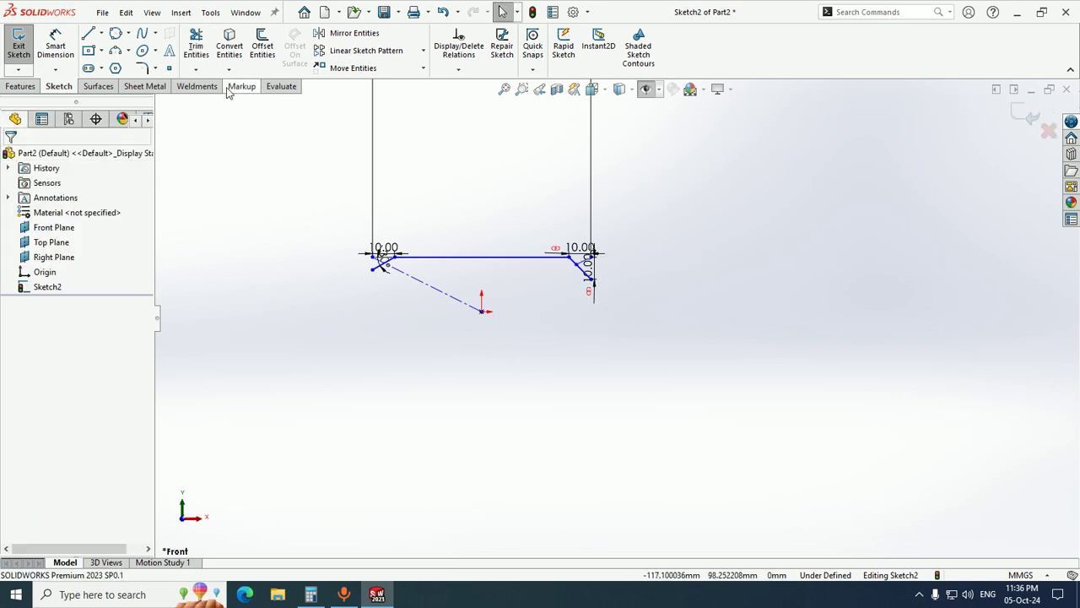
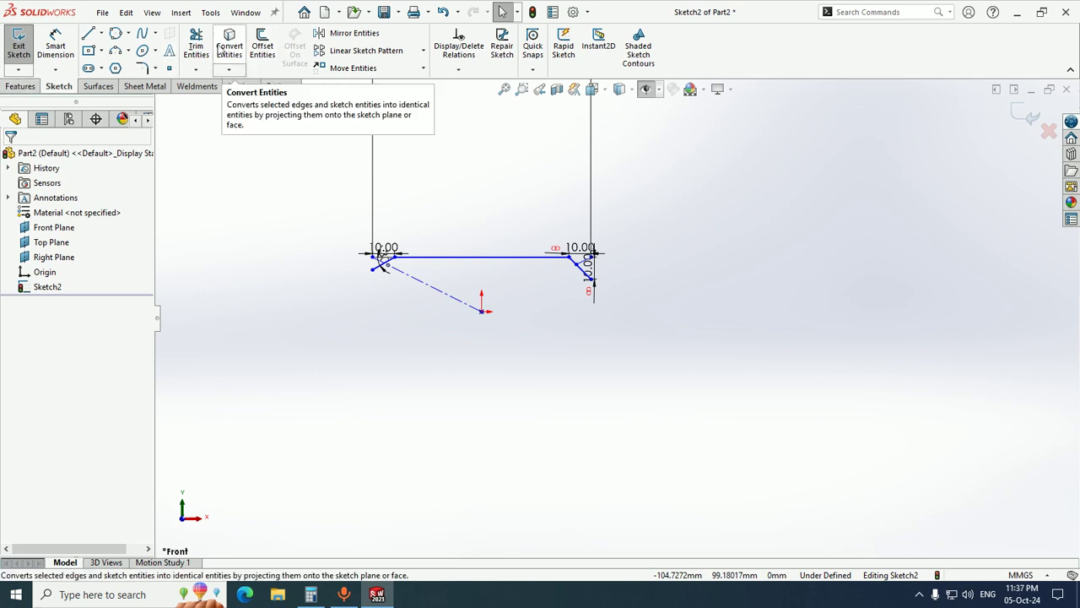
- Offset the top edge and its two chamfer lines as a chain 10 mm toward the inside of the profile
click(264, 49)
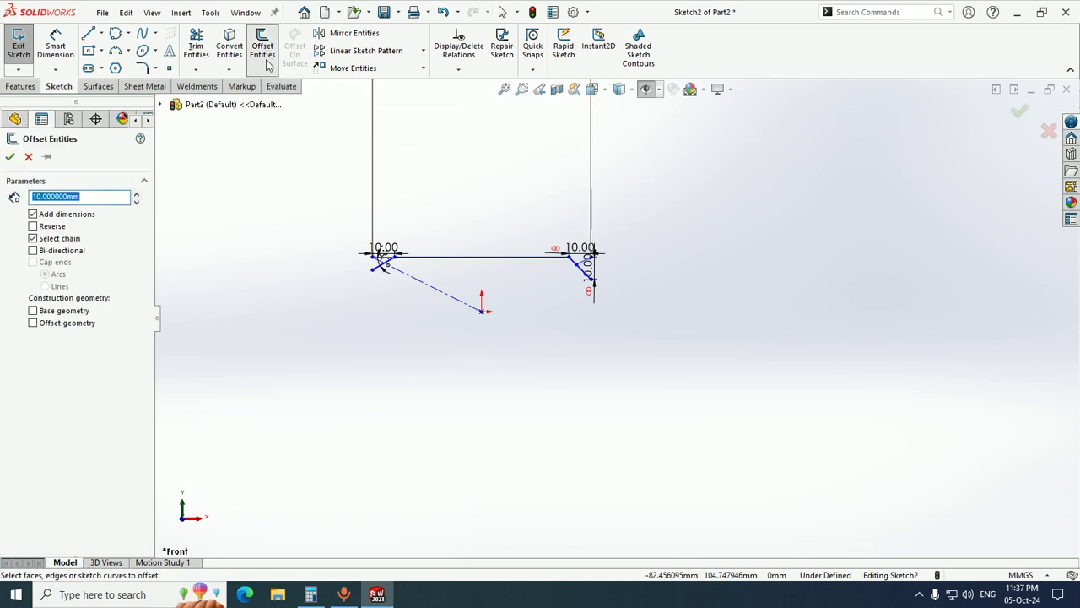
scroll(569, 262, down, 1)
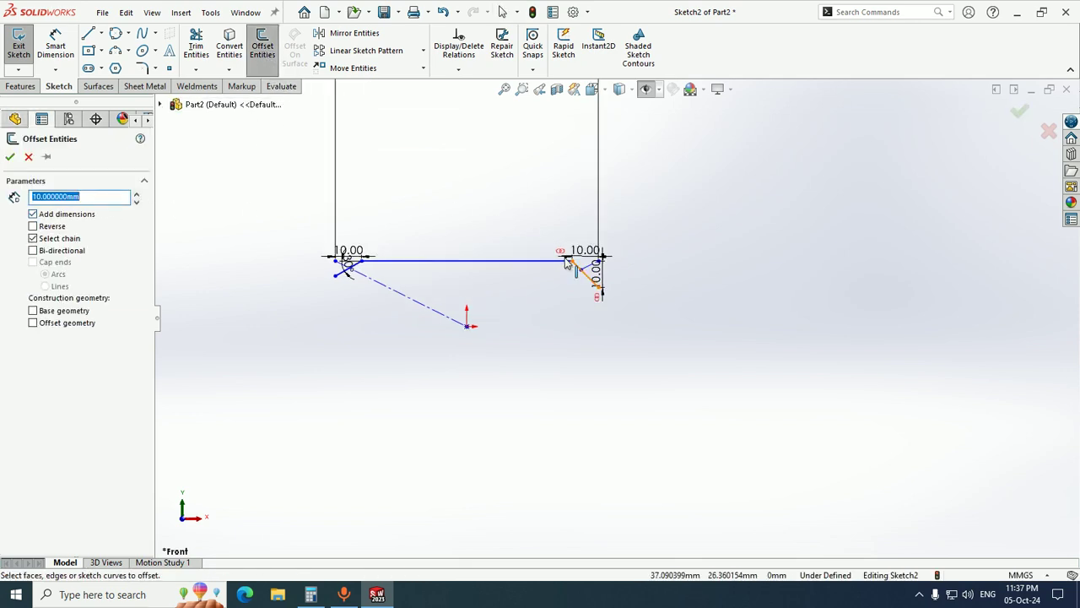
click(437, 263)
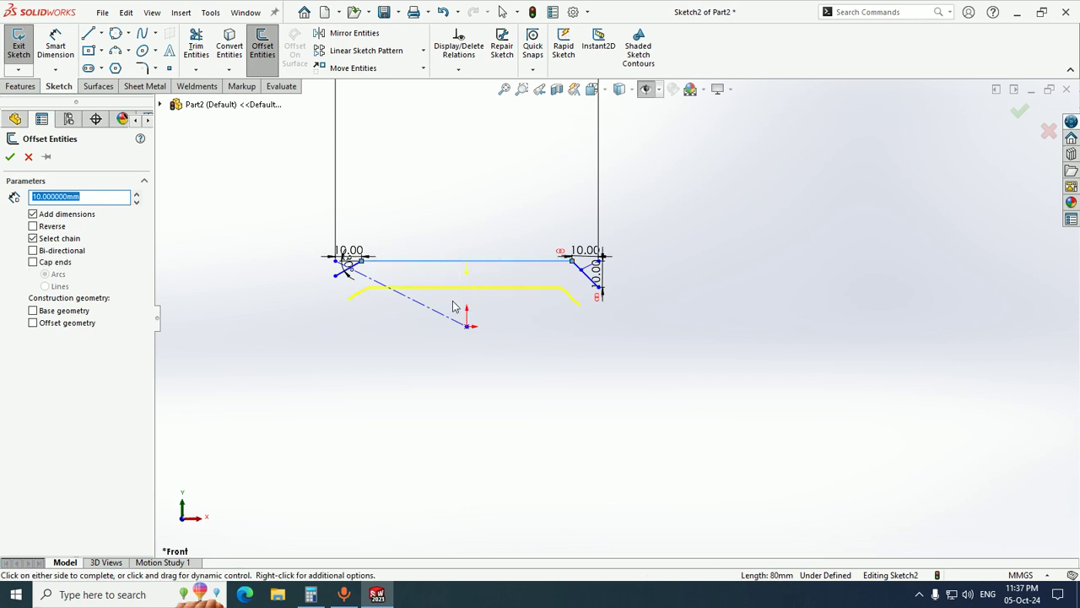
click(9, 157)
- Sketch a separate vertical line about 62 mm long, well to the right of the chamfered profile
key(l)
click(796, 220)
click(800, 383)
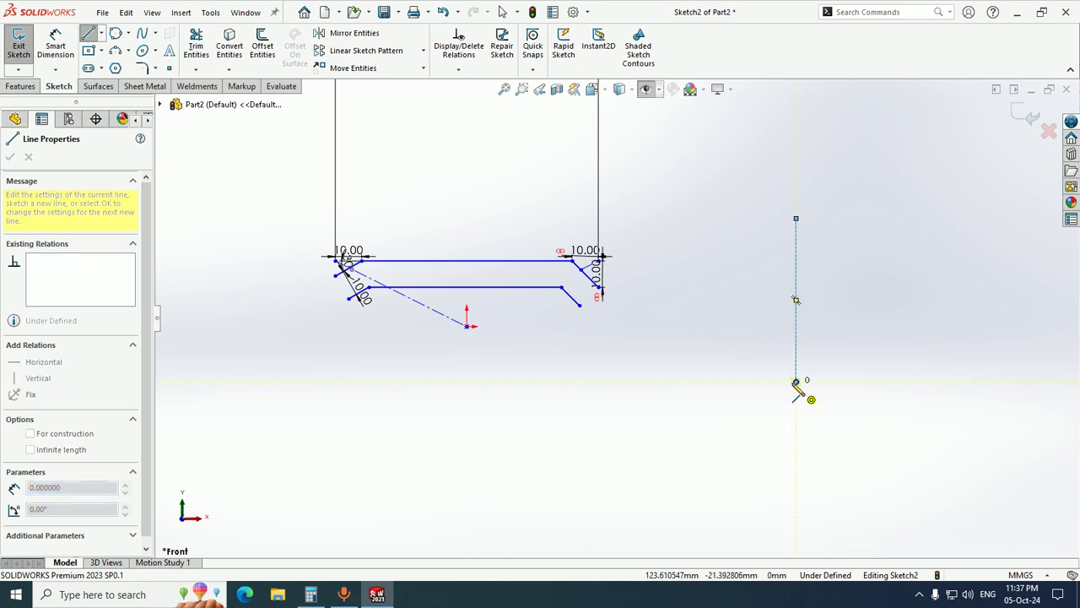
key(Escape)
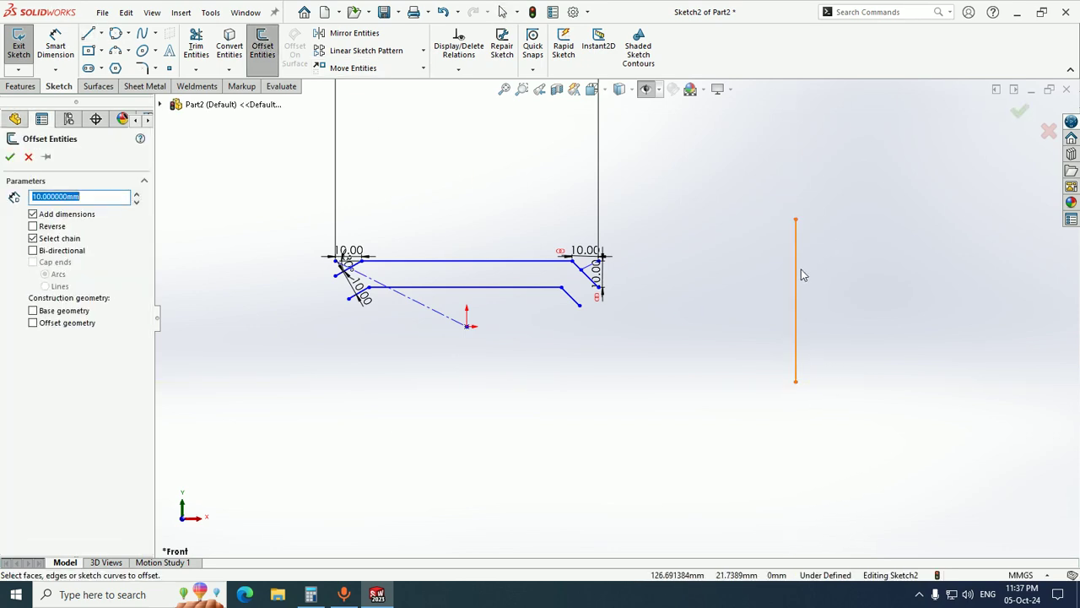
- Offset the vertical line 10 mm in the reversed direction, on its right side
click(798, 279)
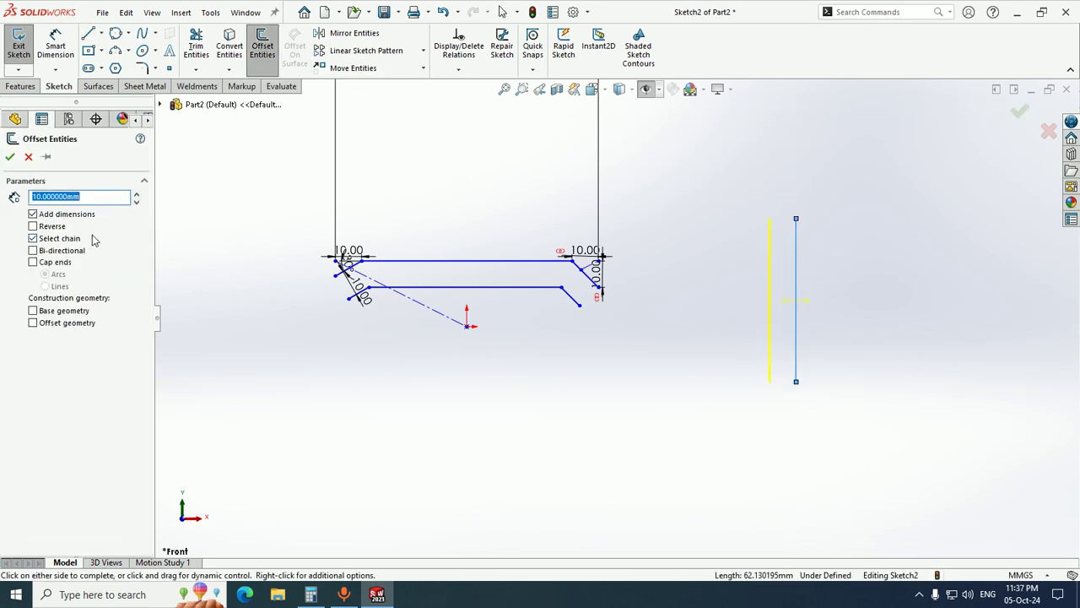
click(33, 226)
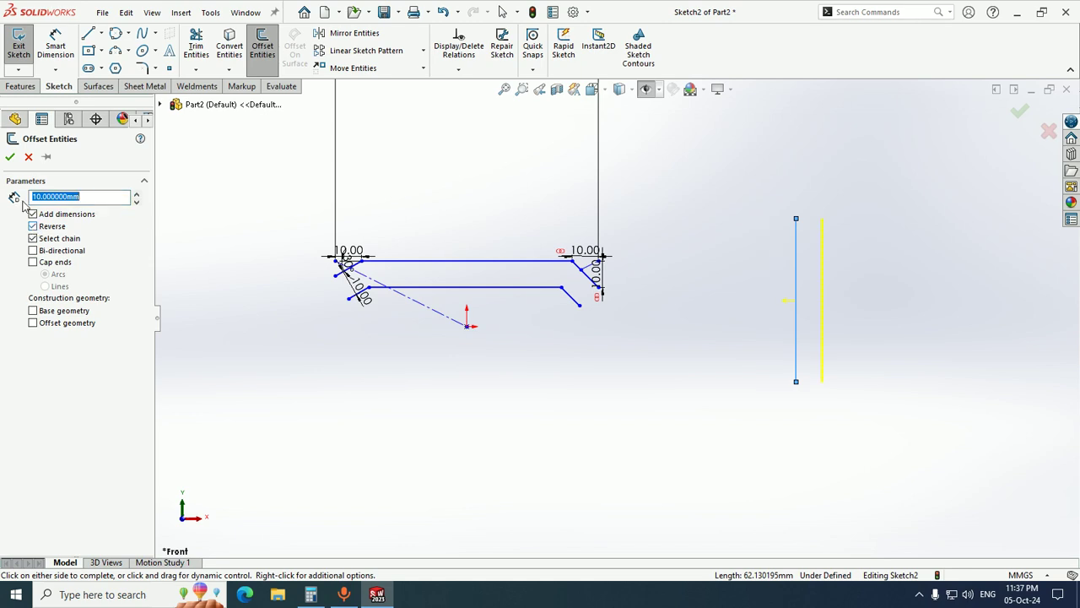
click(10, 158)
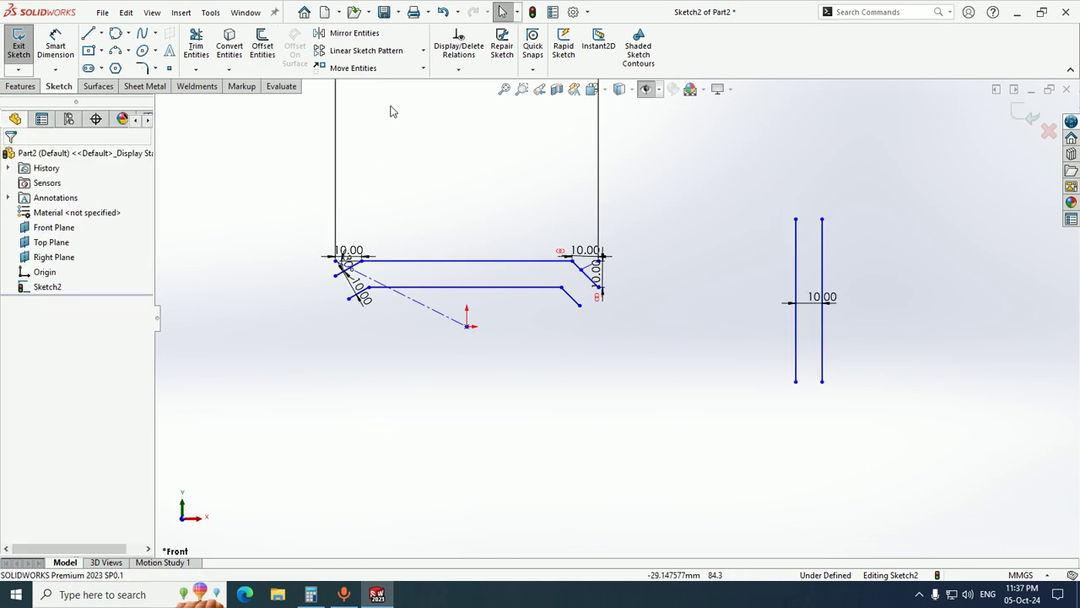
- Delete the offset copy and convert the remaining vertical line to construction geometry
click(823, 282)
key(Delete)
scroll(861, 337, up, 3)
scroll(579, 271, down, 4)
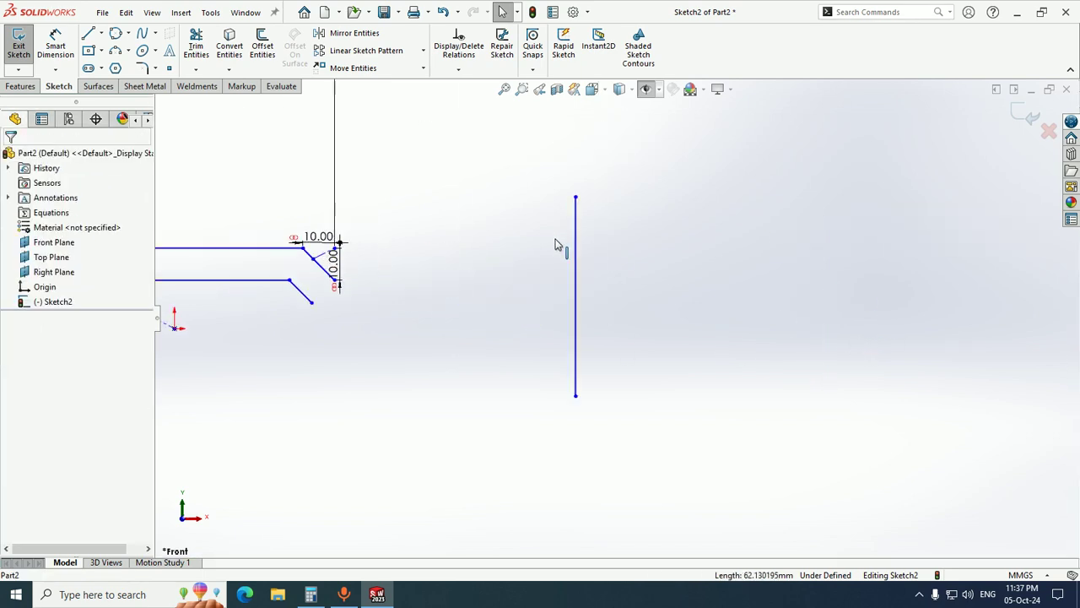
click(578, 299)
click(635, 264)
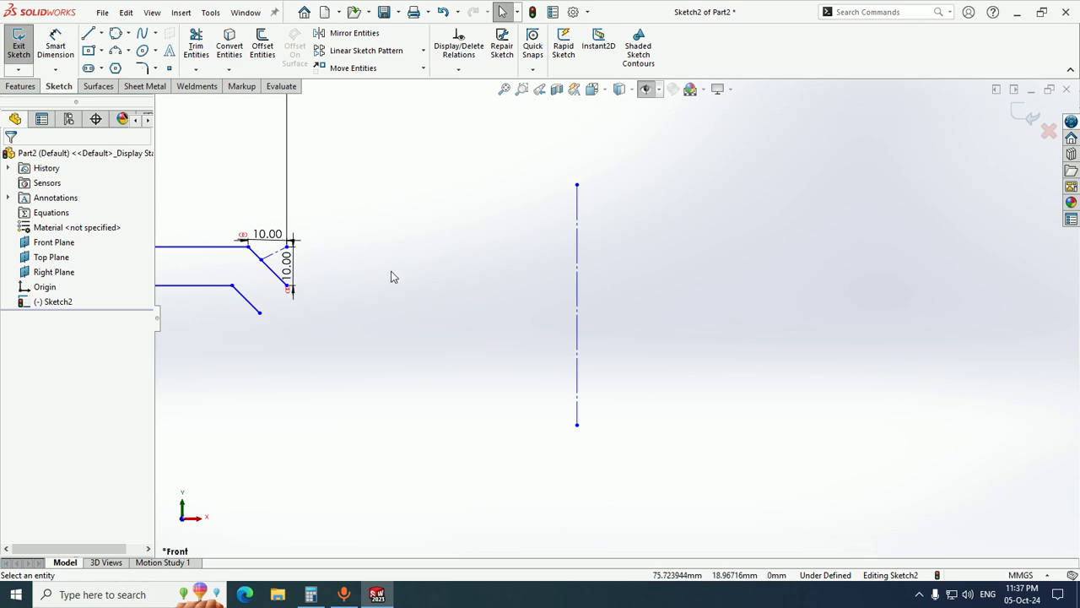
- Sketch a small circle between the chamfered profile and the vertical construction line
key(c)
click(462, 302)
click(492, 297)
key(Escape)
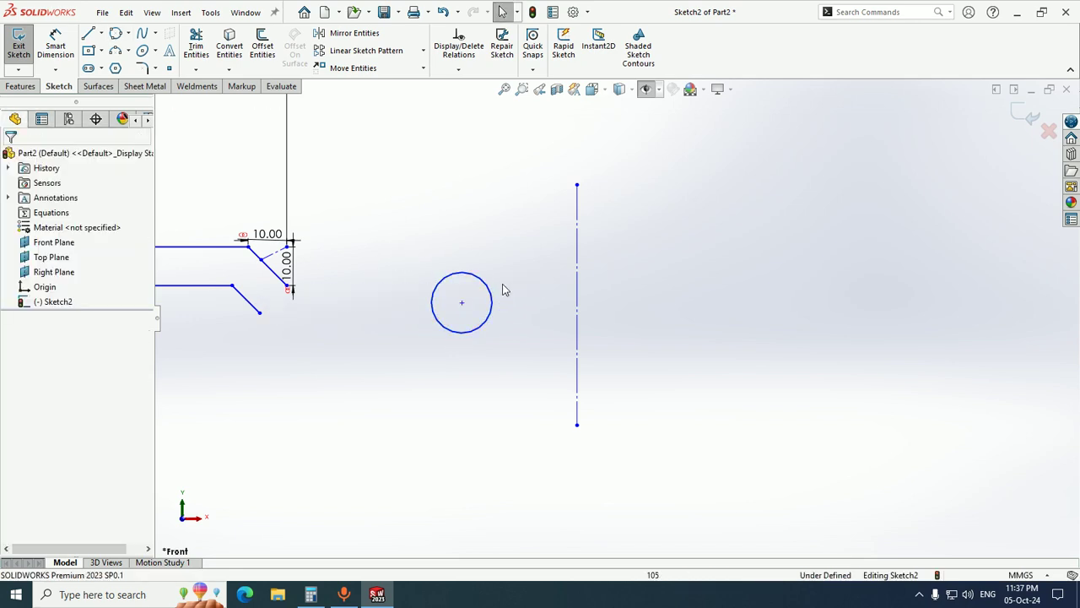
- Mirror the circle about the vertical construction line, keeping the original
click(350, 33)
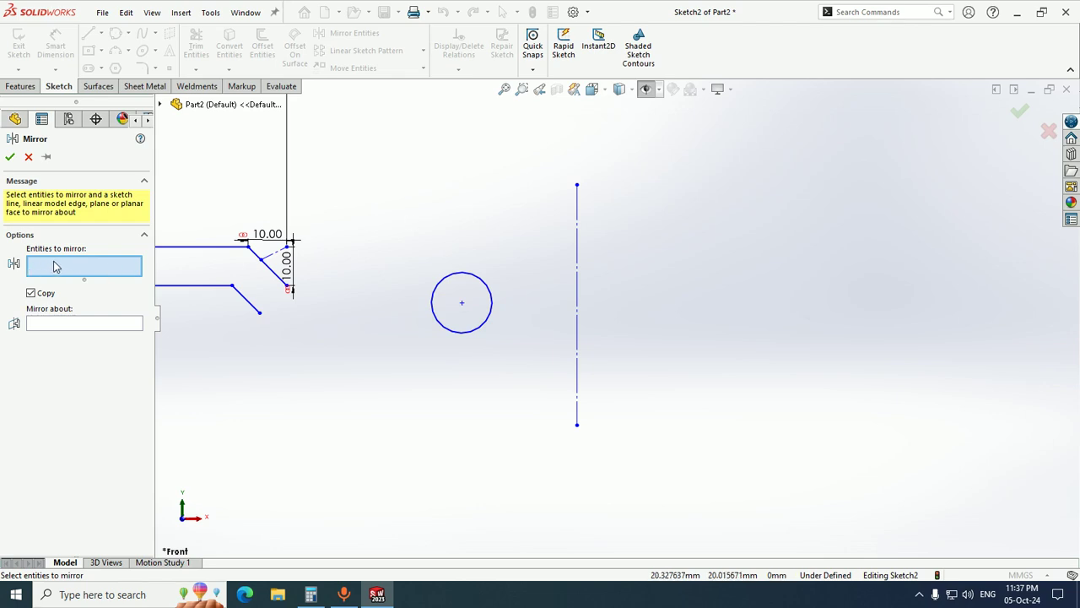
drag(513, 376, 378, 177)
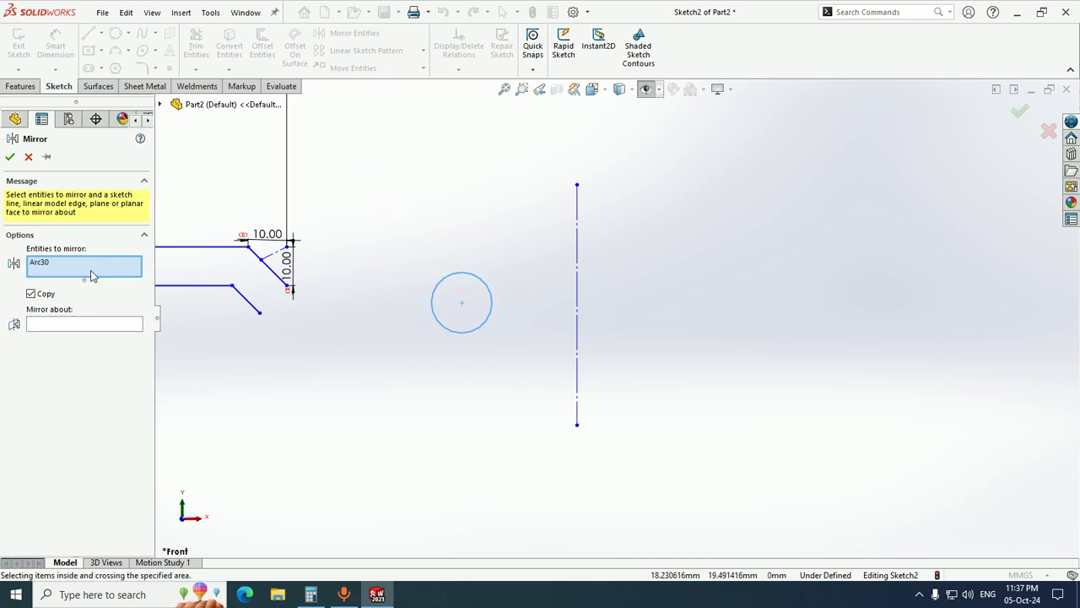
click(57, 325)
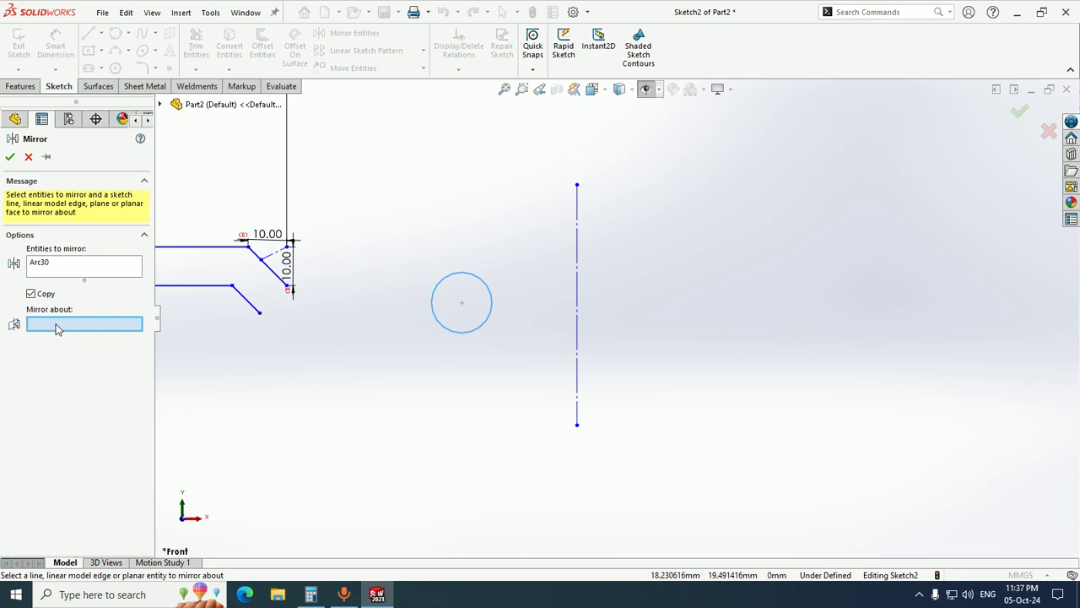
click(580, 242)
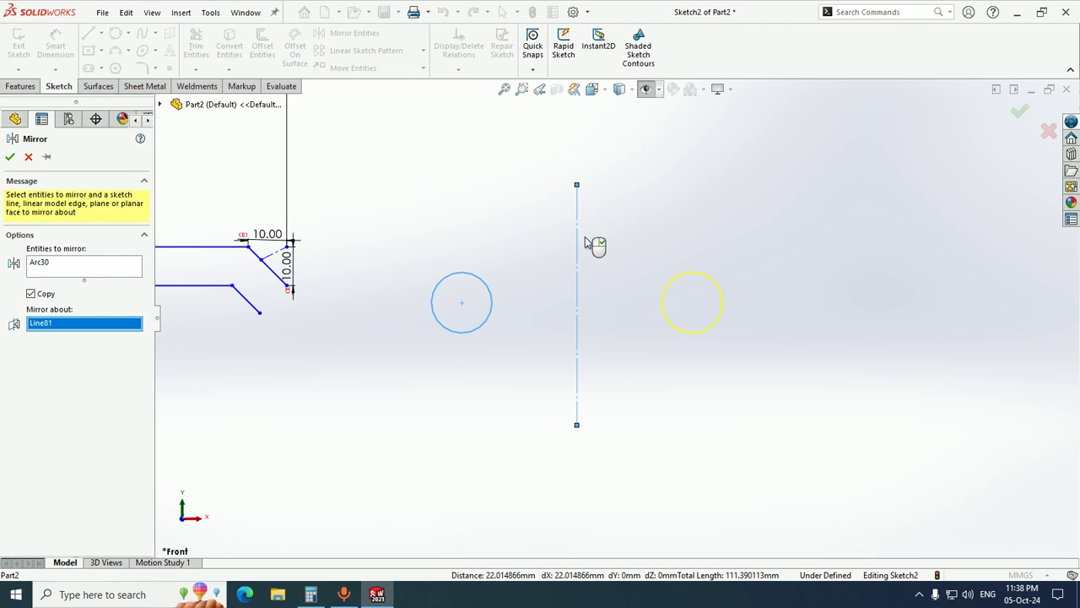
right_click(586, 241)
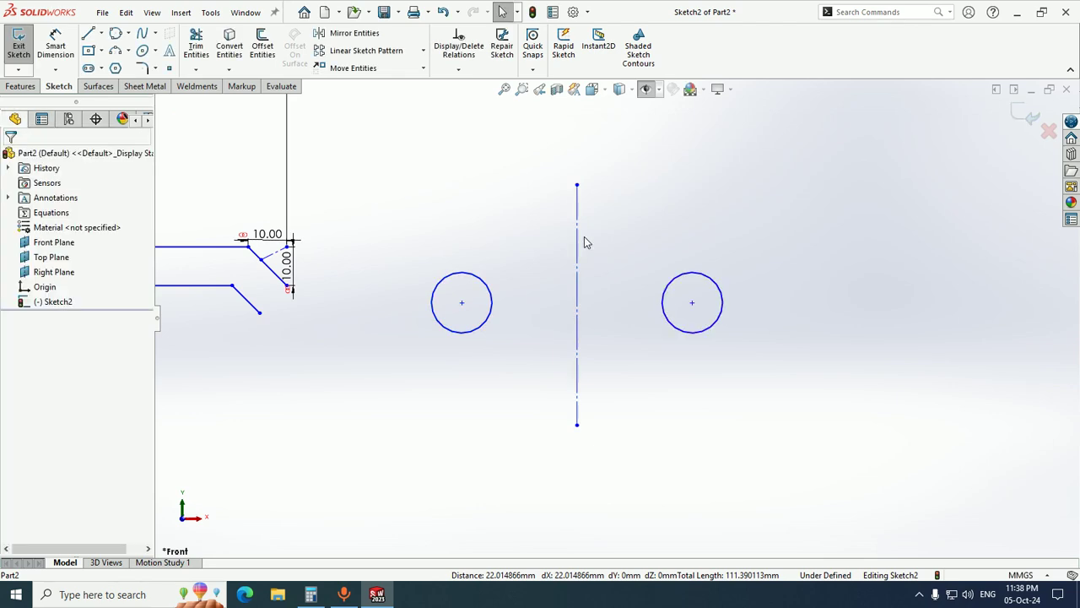
- Mirror all of the chamfered profile's lines, including the offset ones, about the vertical construction line as a copy
click(339, 34)
scroll(407, 177, up, 4)
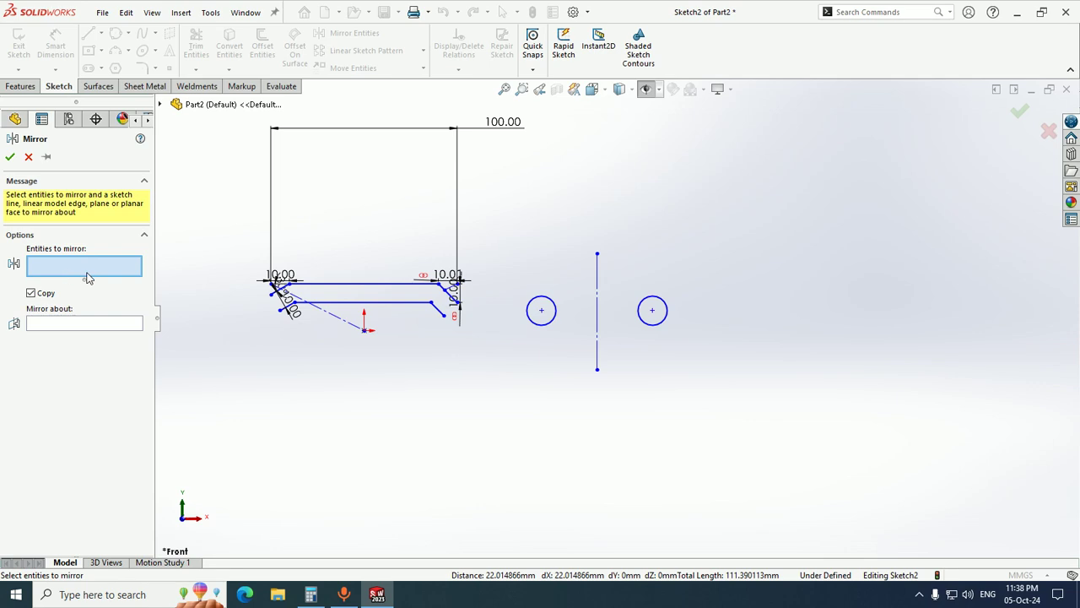
mouse_move(492, 386)
mouse_down()
mouse_move(284, 178)
mouse_move(195, 162)
mouse_up()
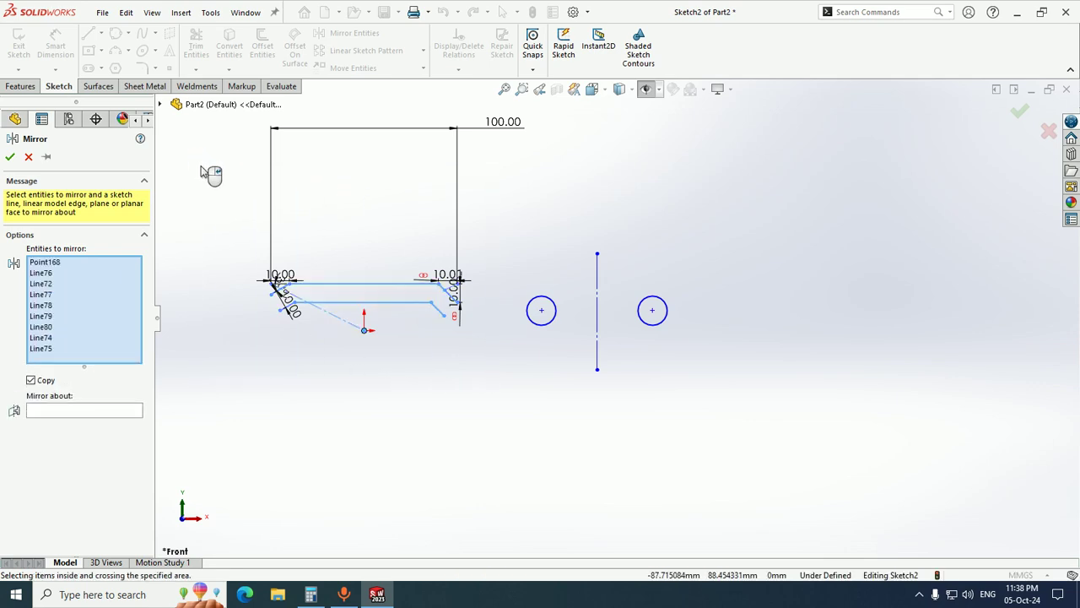
click(115, 412)
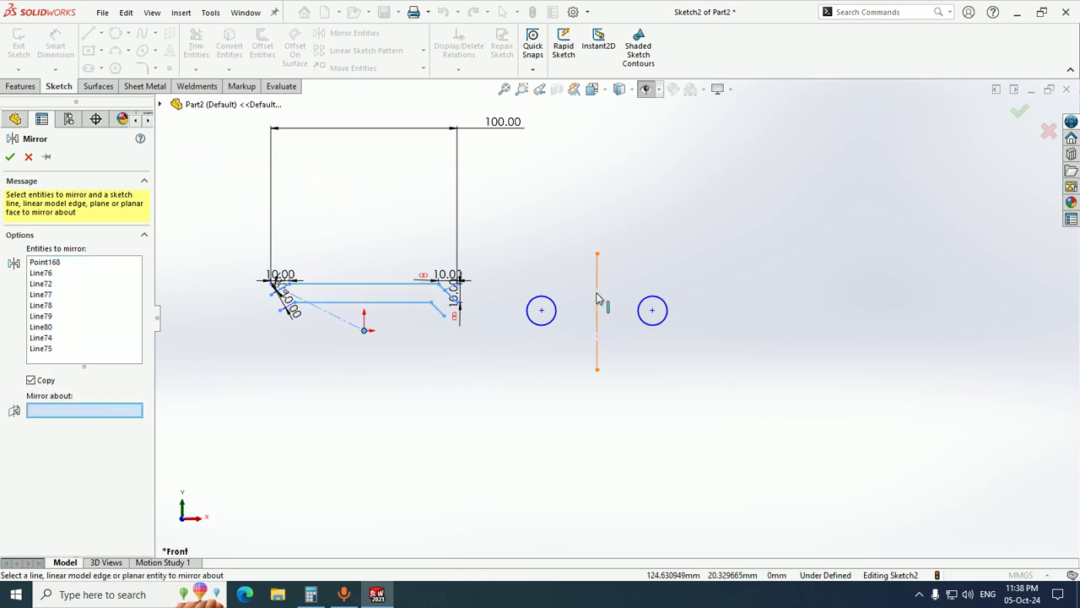
click(597, 297)
right_click(597, 297)
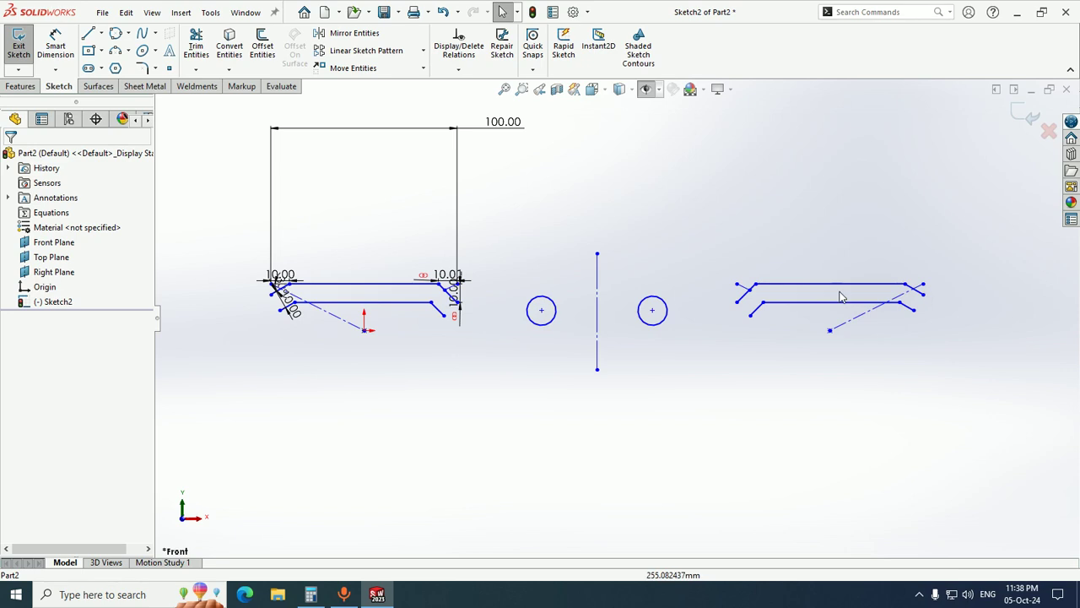
- Delete all the geometry in the sketch
scroll(614, 318, up, 3)
drag(874, 414, 351, 131)
key(Delete)
- Sketch a wide center rectangle centred on the origin, with corner-to-corner construction lines
click(423, 50)
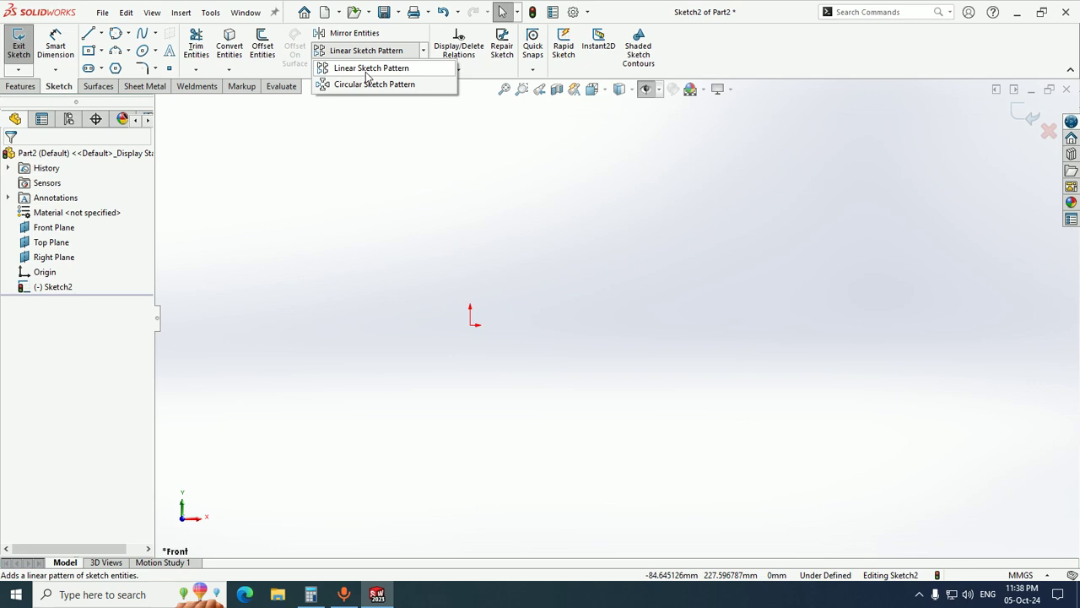
click(89, 50)
click(471, 324)
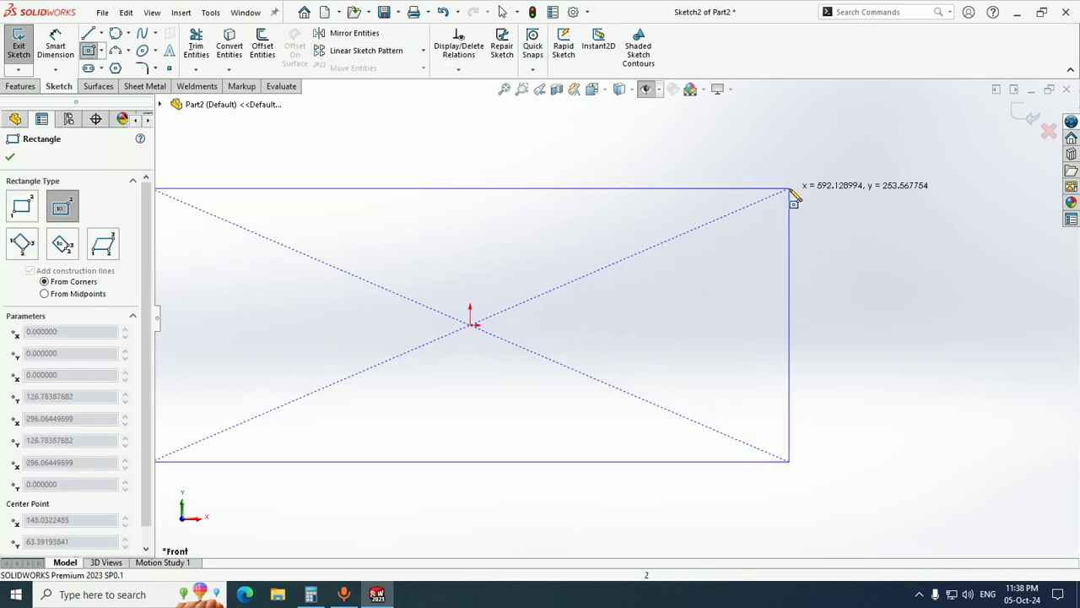
click(695, 237)
key(Escape)
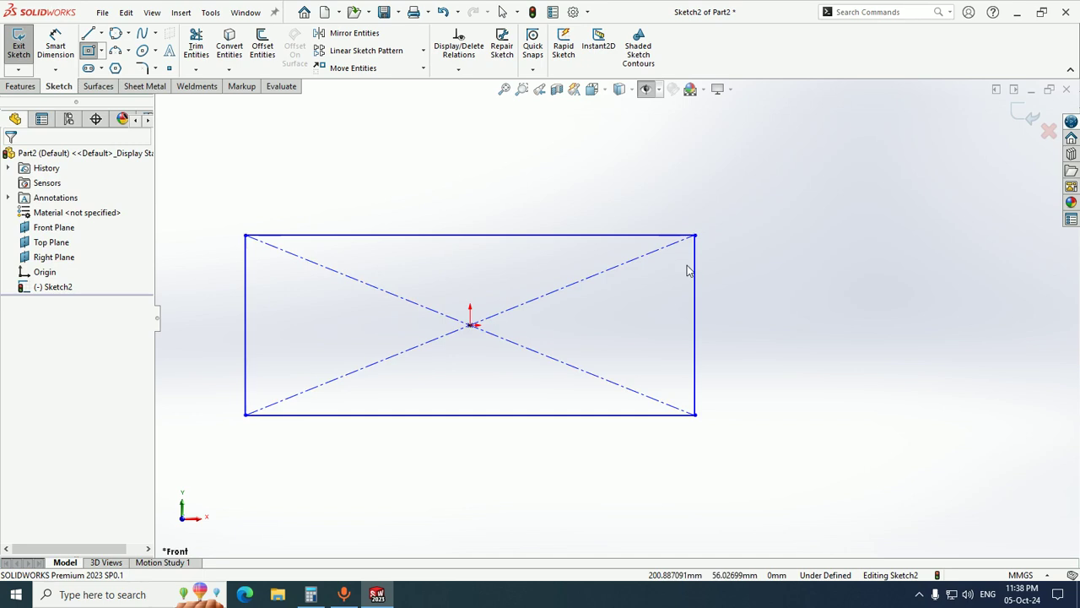
- Sketch a small circle and move its center inside the rectangle's upper-left corner, at about X -180 mm, Y 51 mm
click(116, 34)
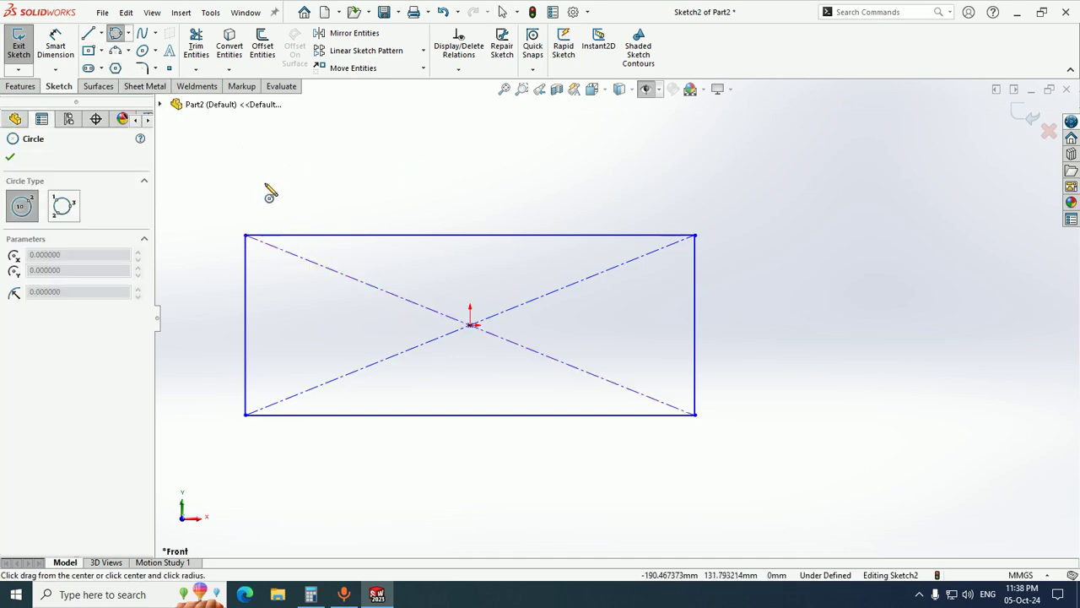
click(269, 202)
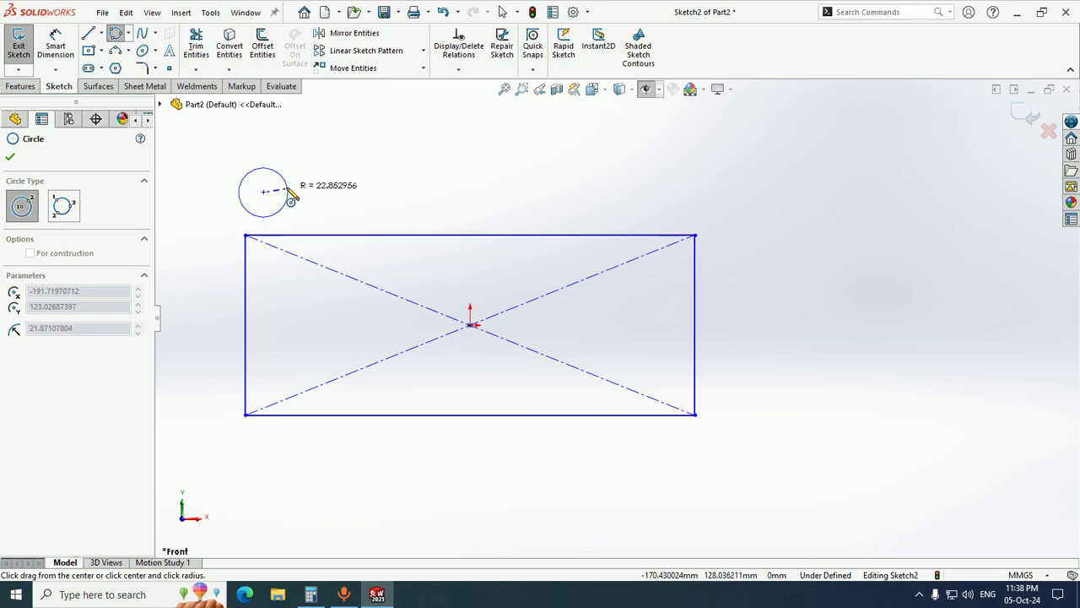
click(287, 201)
key(Escape)
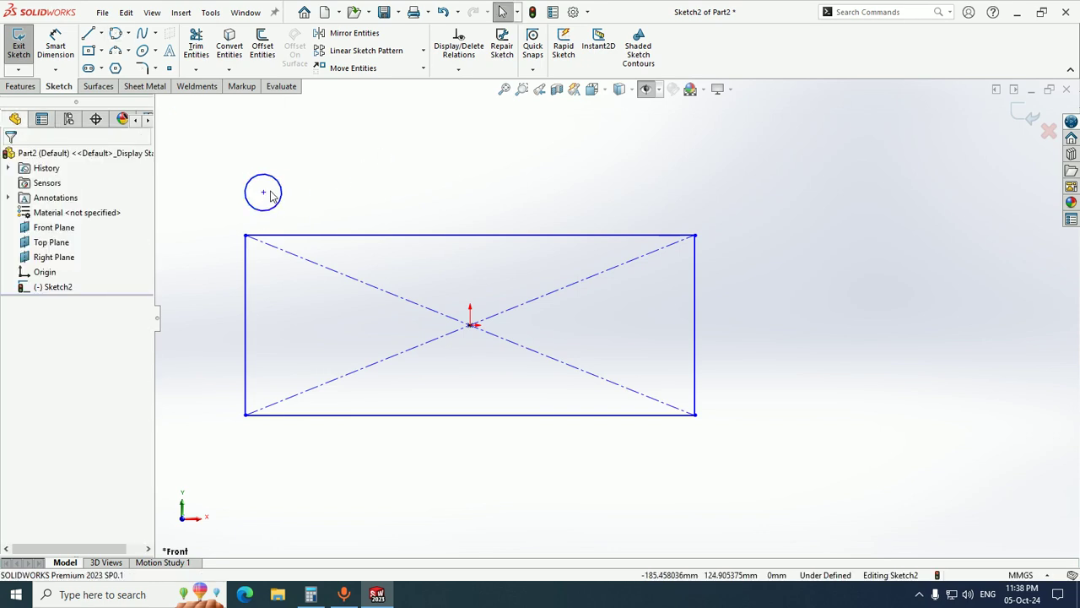
drag(270, 193, 276, 269)
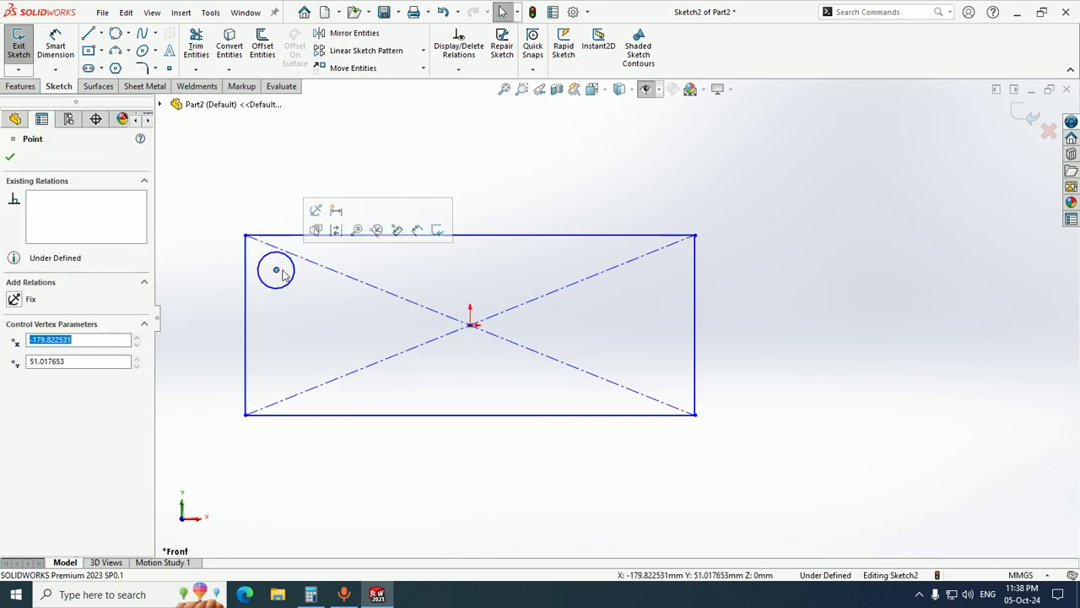
click(380, 147)
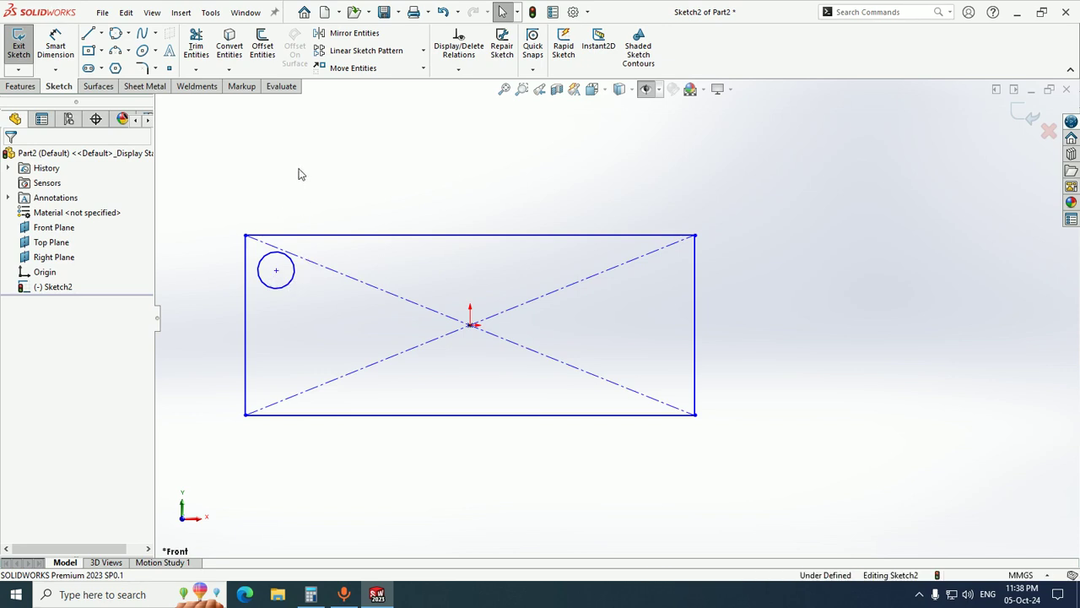
- Start a linear sketch pattern of the small circle with the rectangle's top edge as Direction 1
click(423, 51)
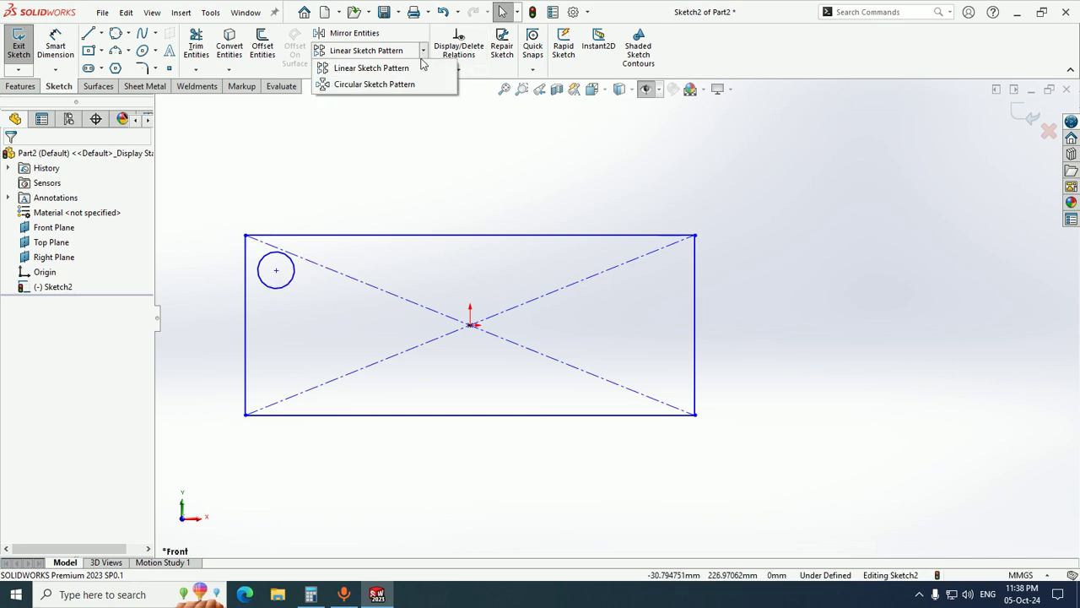
click(355, 71)
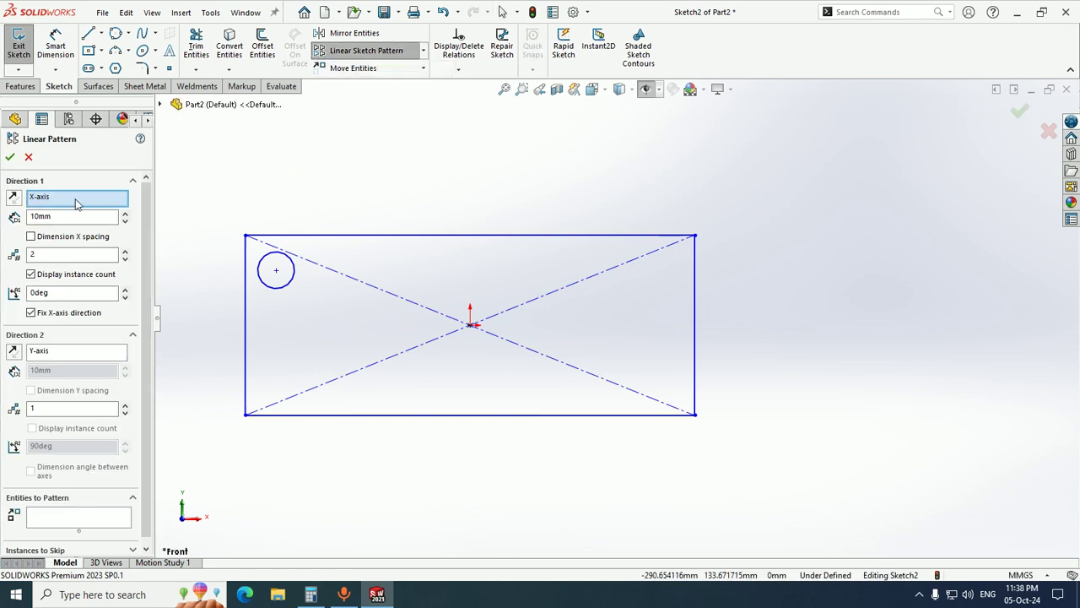
click(58, 206)
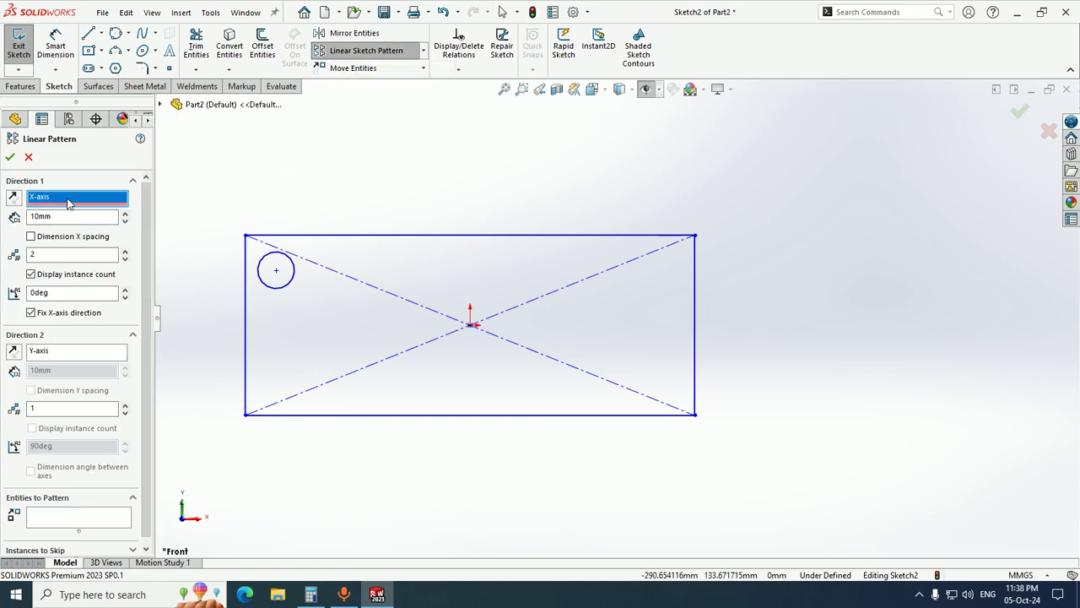
click(356, 239)
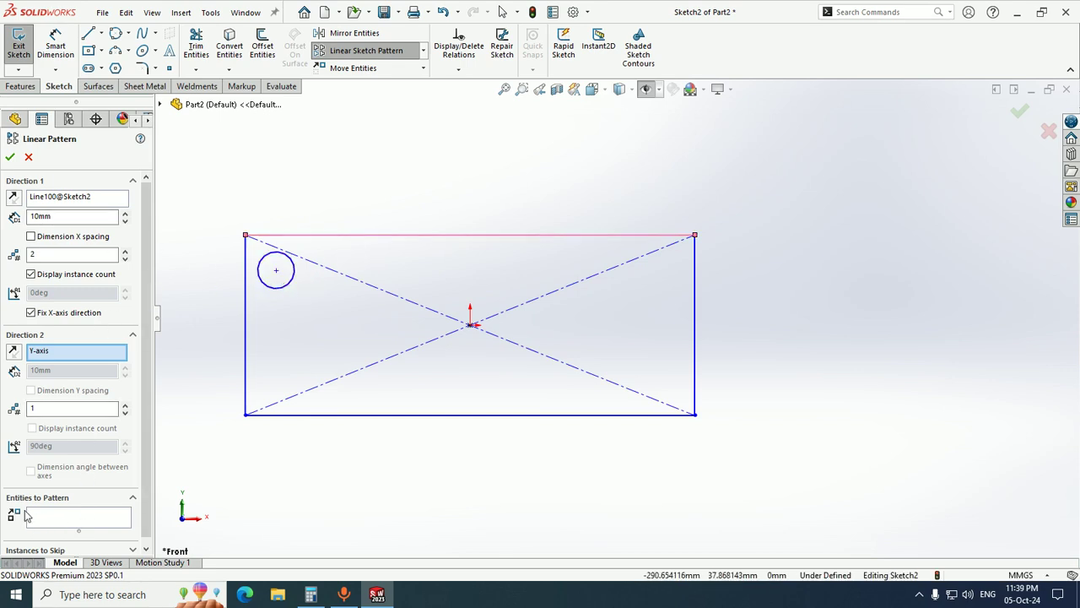
click(58, 519)
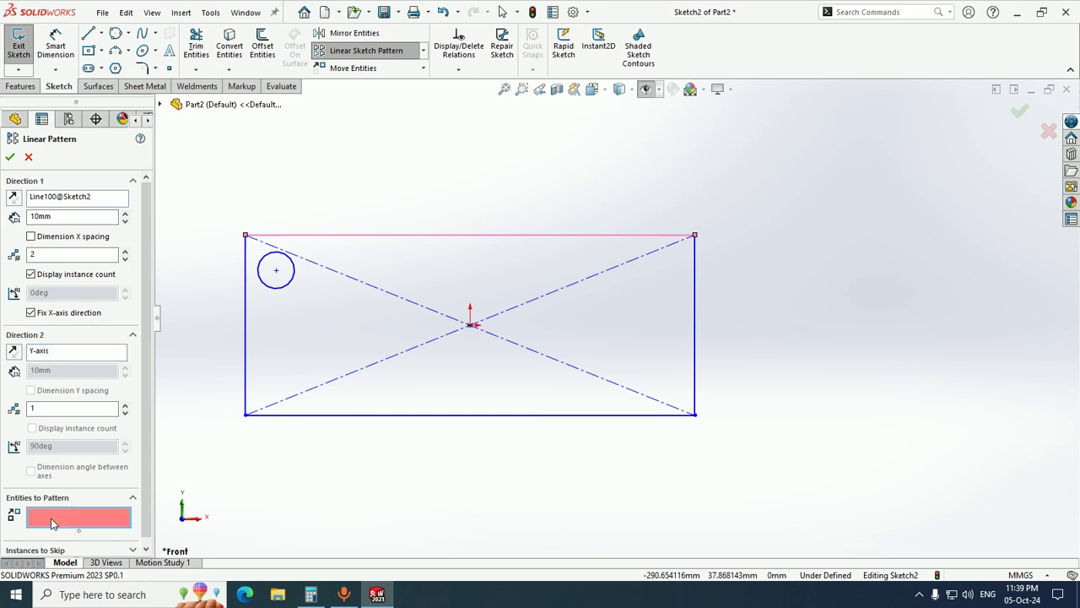
click(287, 293)
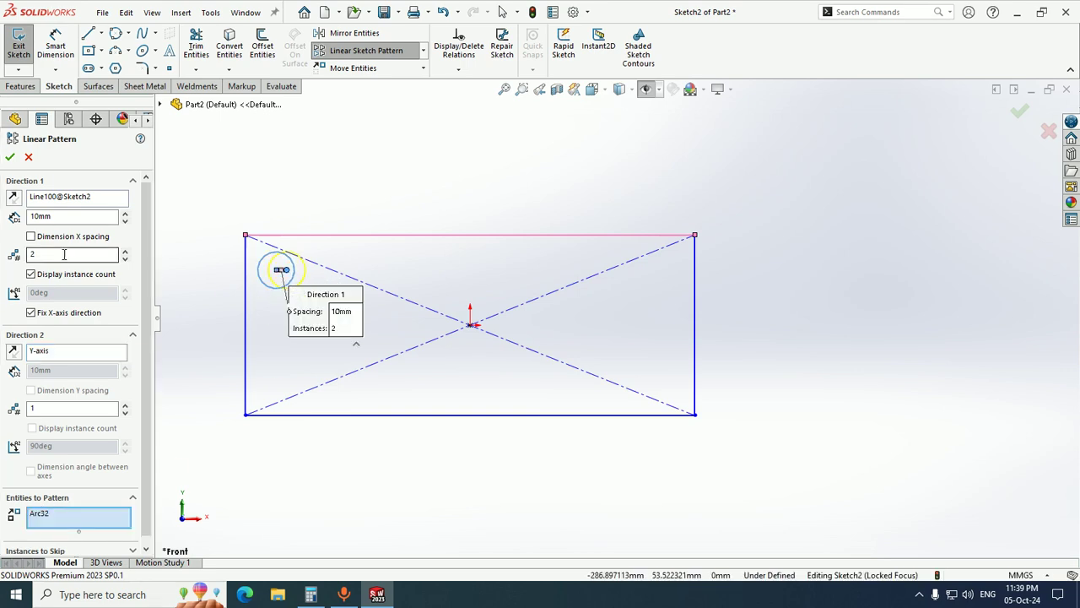
- Create the row of circles with 8 instances spaced 50 mm, and undo the pattern
click(124, 251)
click(124, 251)
click(125, 251)
click(125, 252)
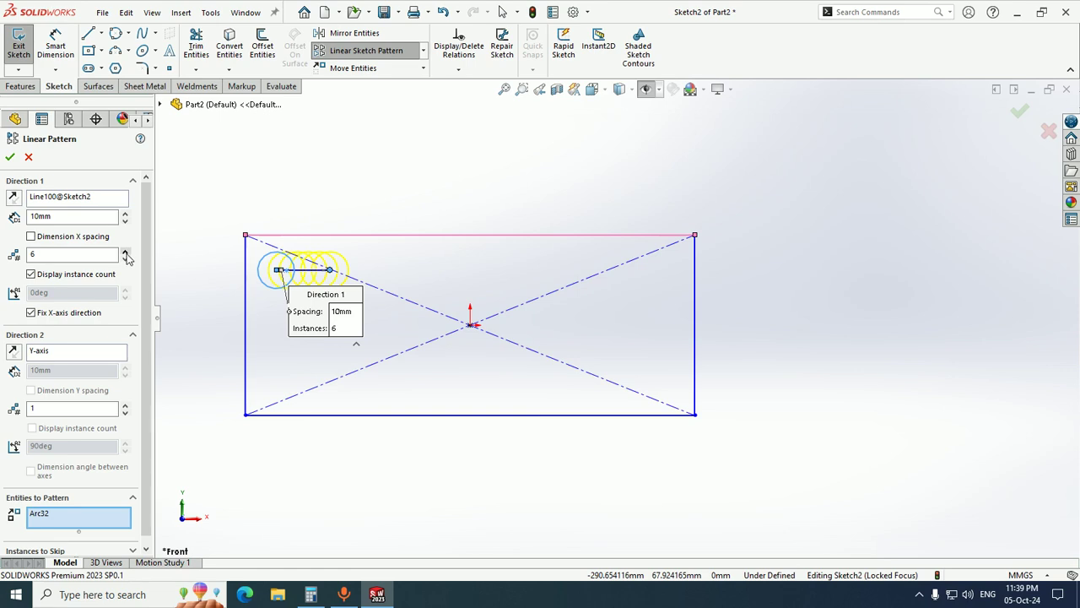
click(126, 215)
click(126, 215)
click(126, 215)
click(125, 215)
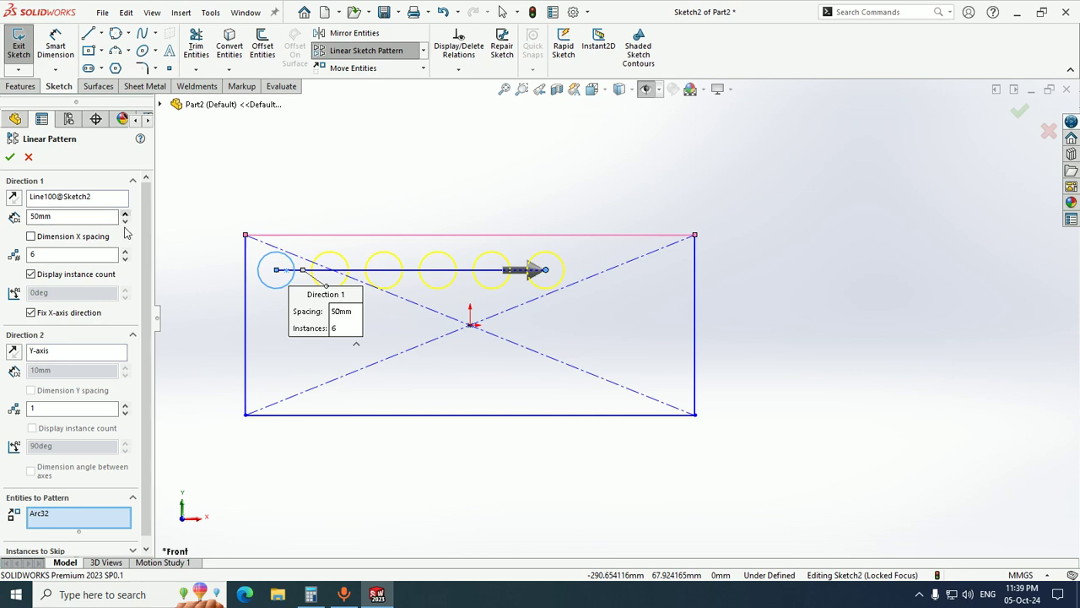
click(126, 251)
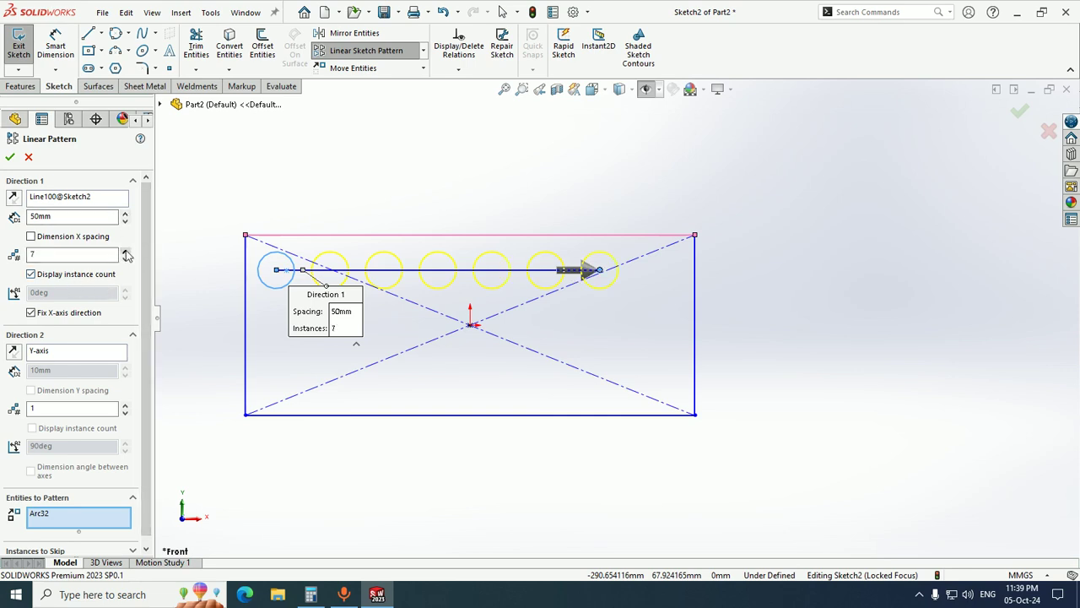
click(126, 252)
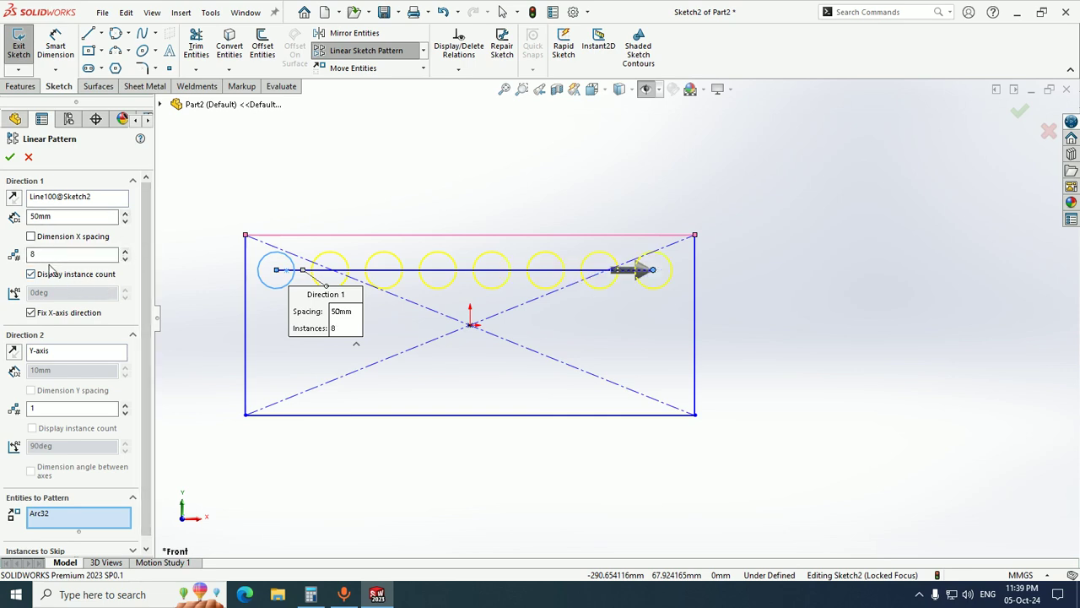
click(51, 216)
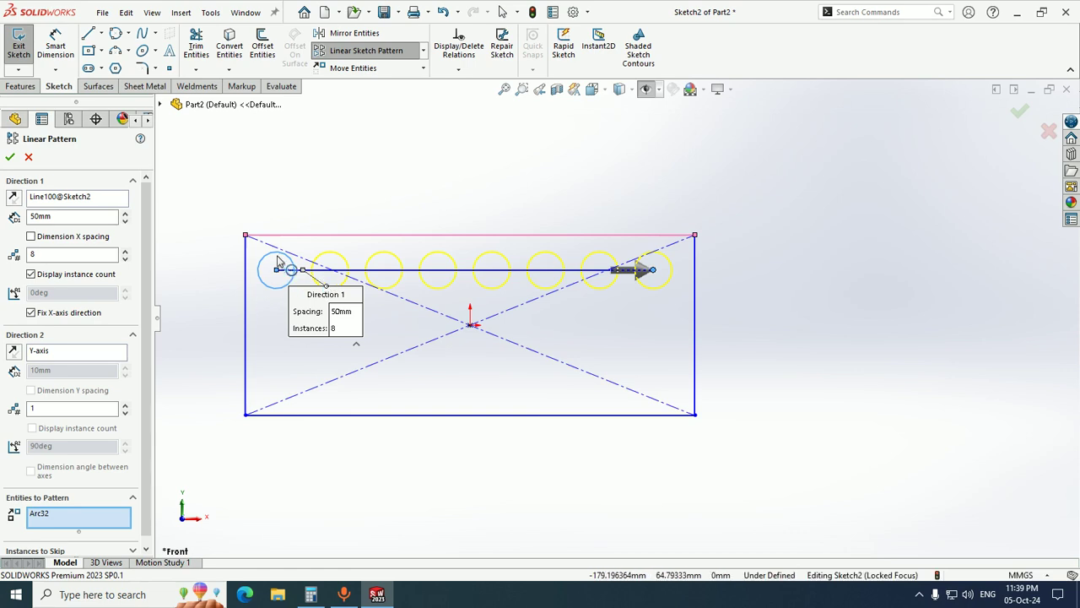
click(10, 158)
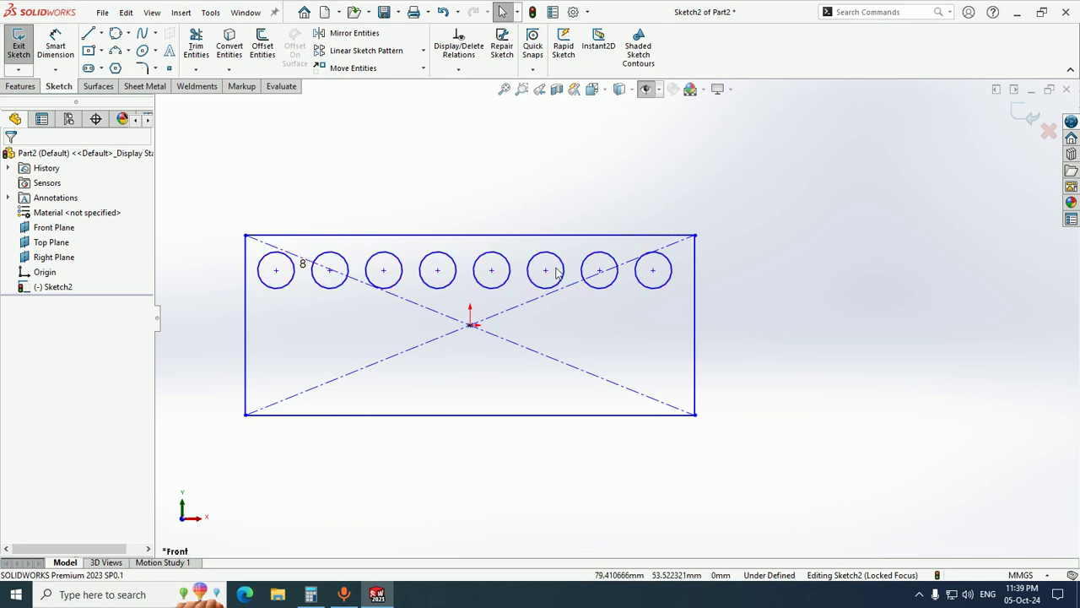
key(ctrl+z)
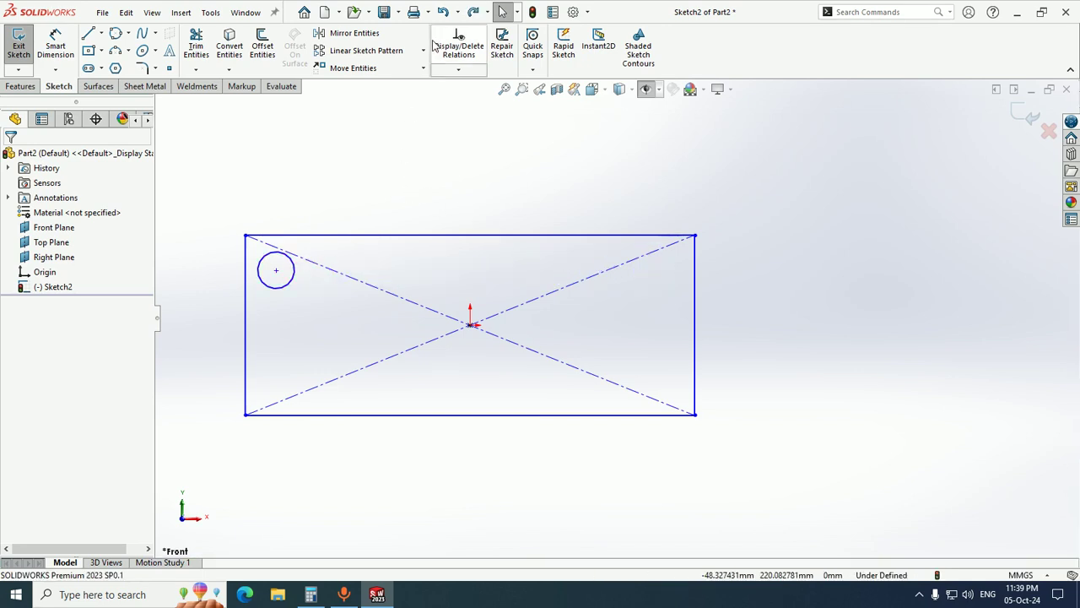
- Set up a linear pattern of the circle along the rectangle's top edge with 8 instances spaced 50 mm
click(366, 50)
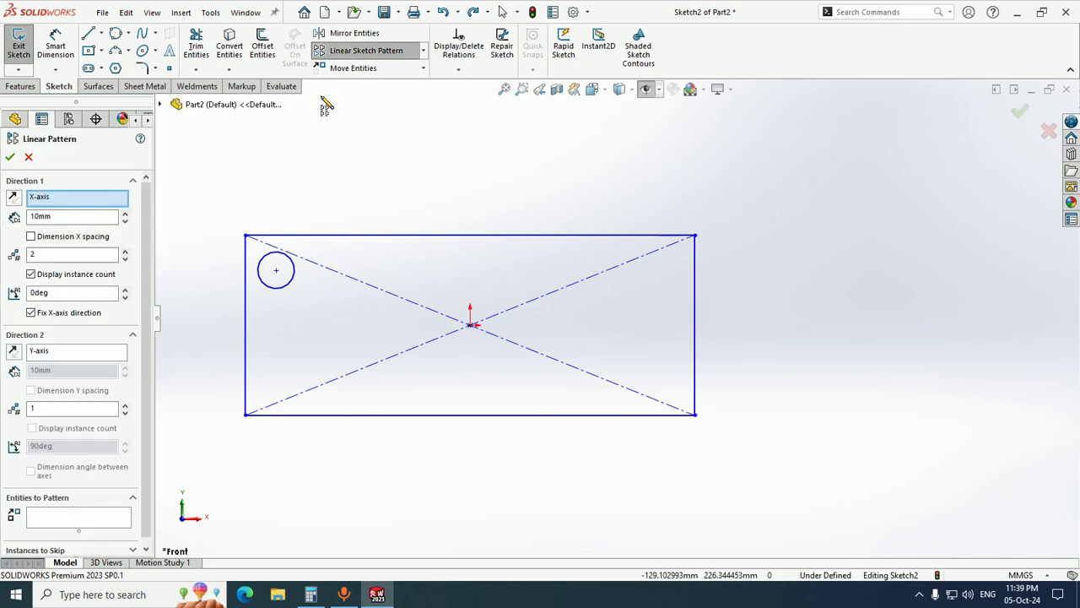
click(331, 237)
drag(73, 216, 4, 258)
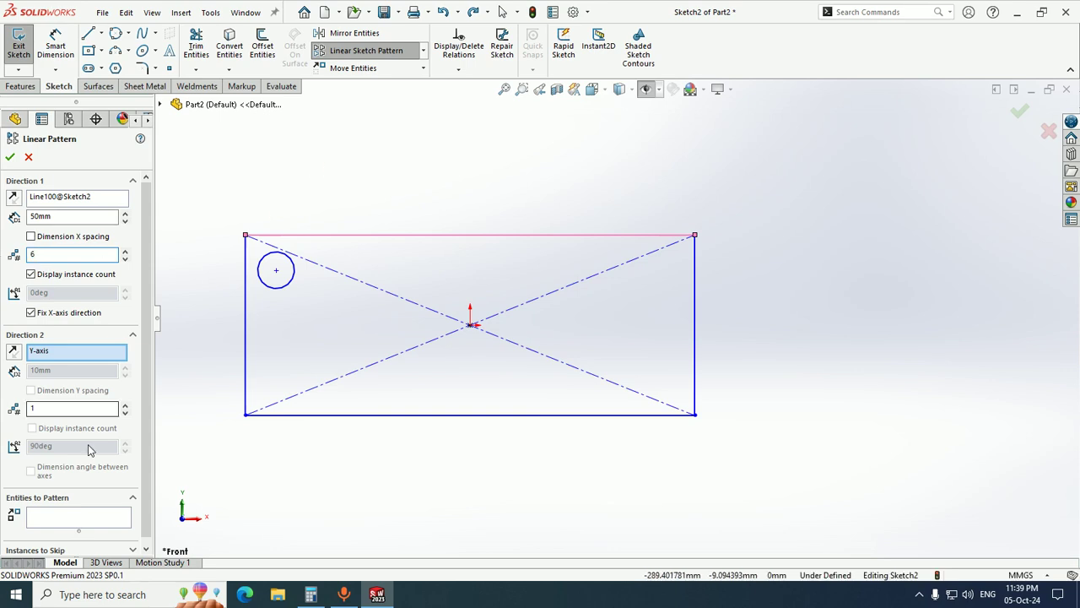
click(61, 518)
click(289, 290)
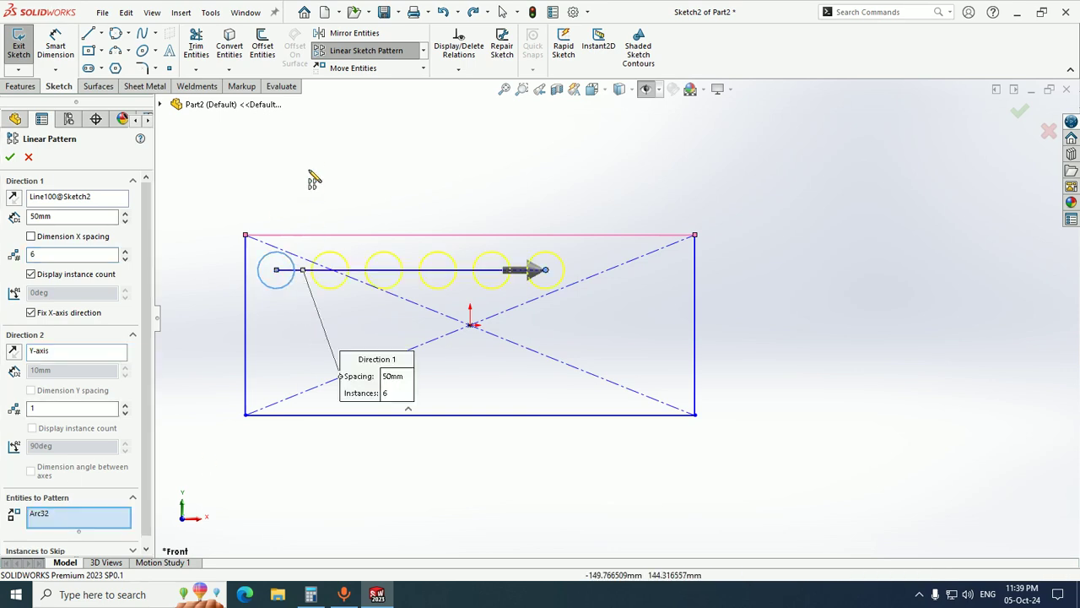
click(125, 252)
click(125, 252)
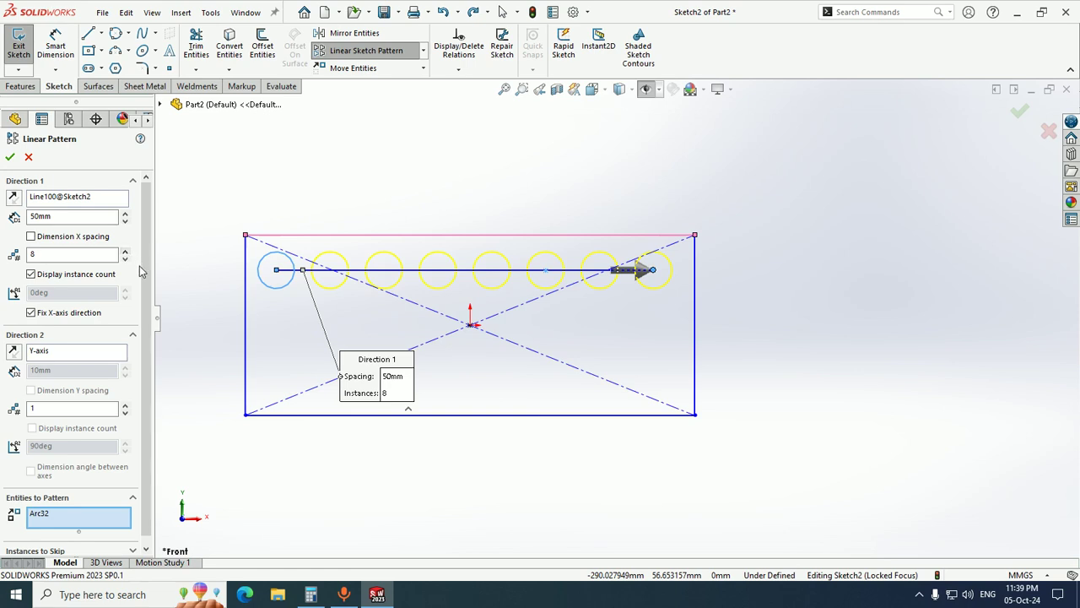
- Add the rectangle's left edge as Direction 2 with 7 instances, reversed to run downward
click(95, 357)
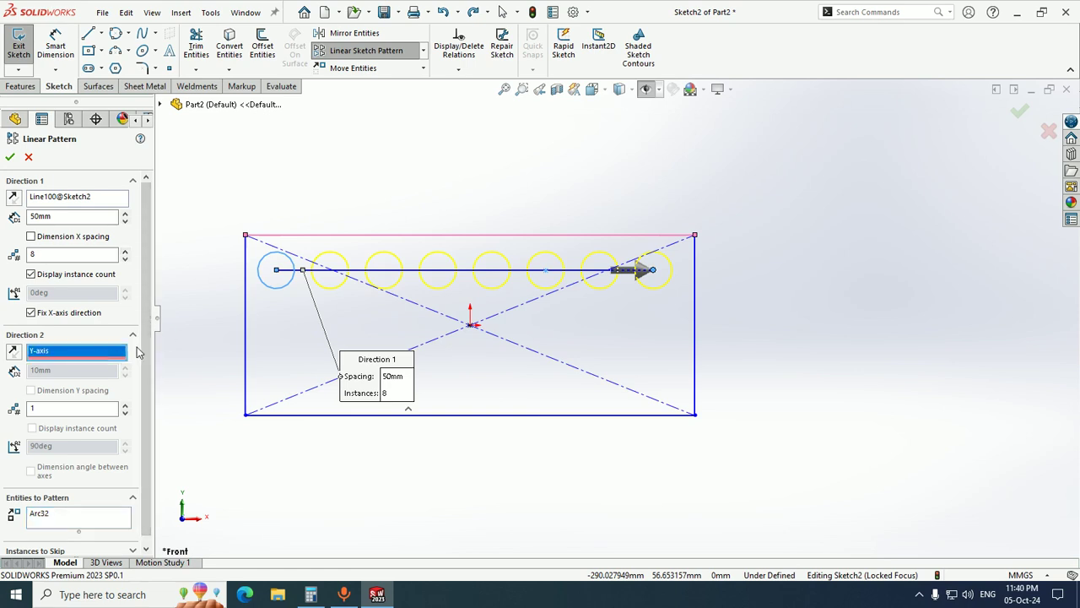
click(245, 341)
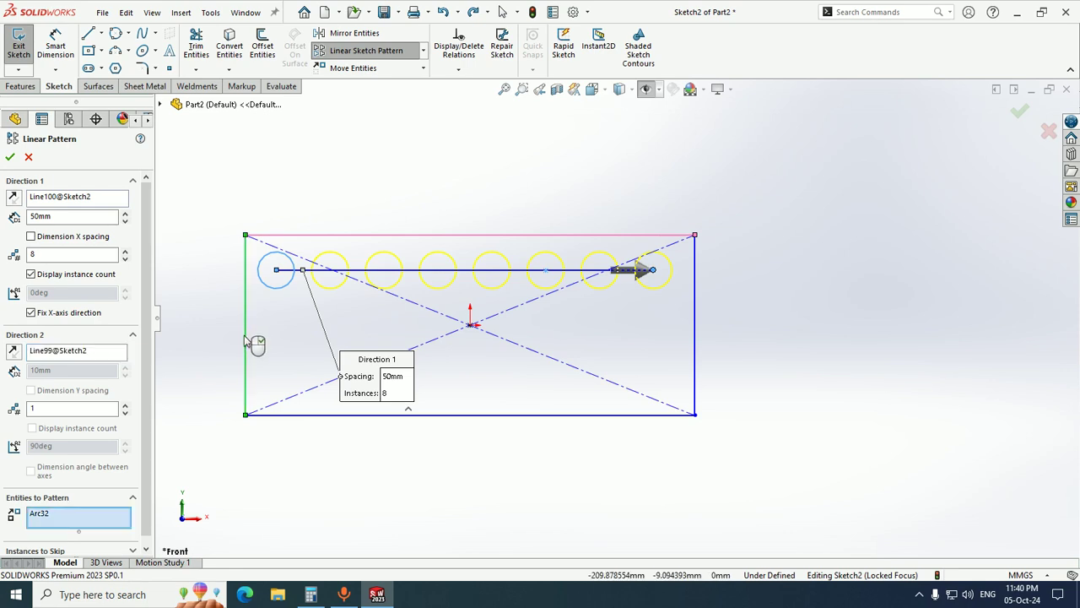
click(126, 405)
click(125, 405)
click(126, 405)
click(125, 405)
click(125, 405)
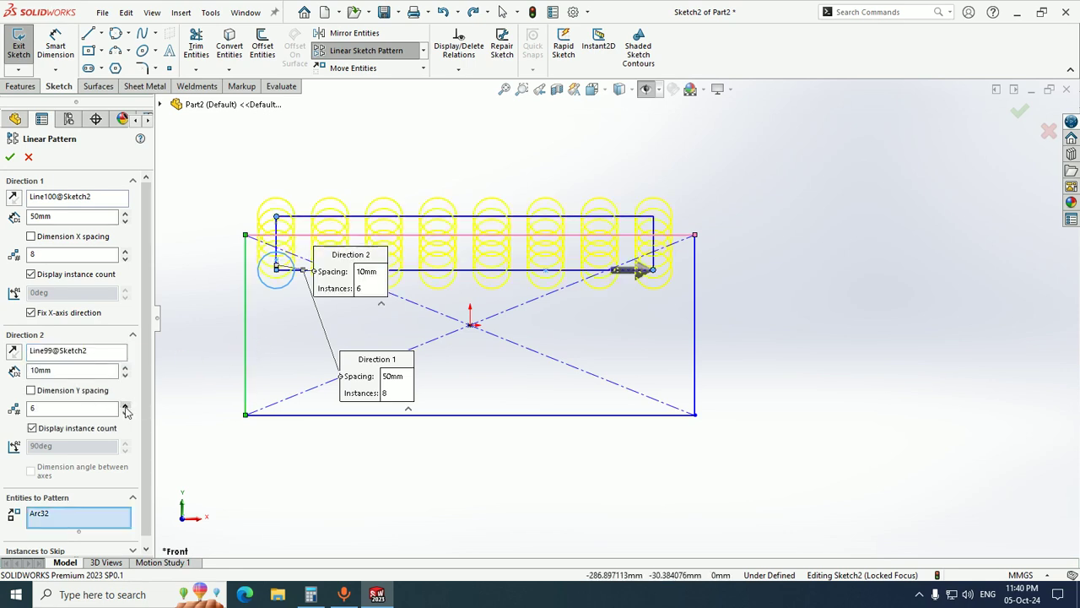
click(125, 406)
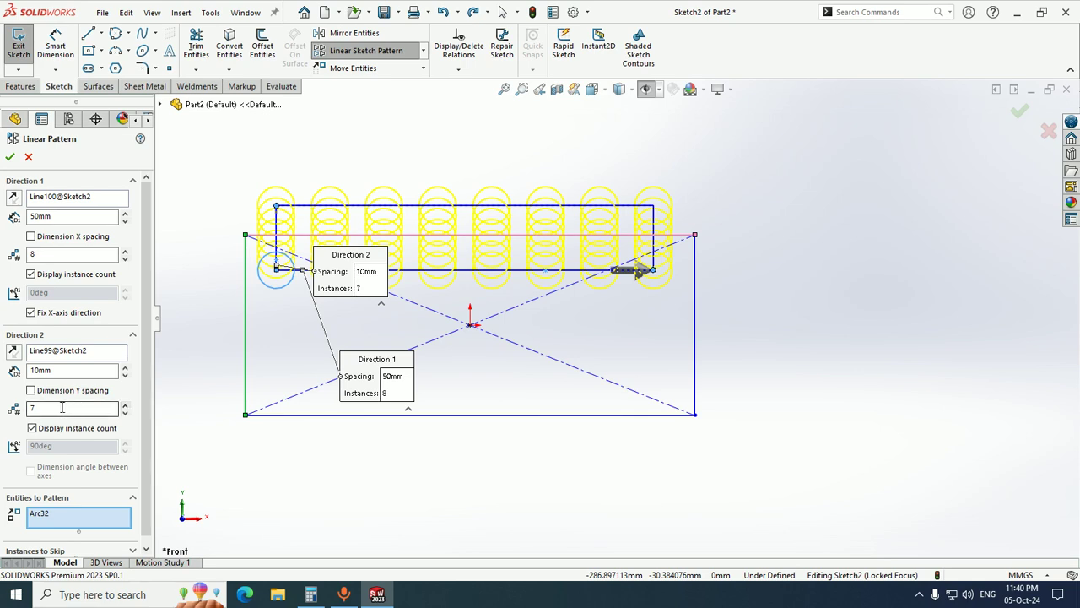
click(13, 353)
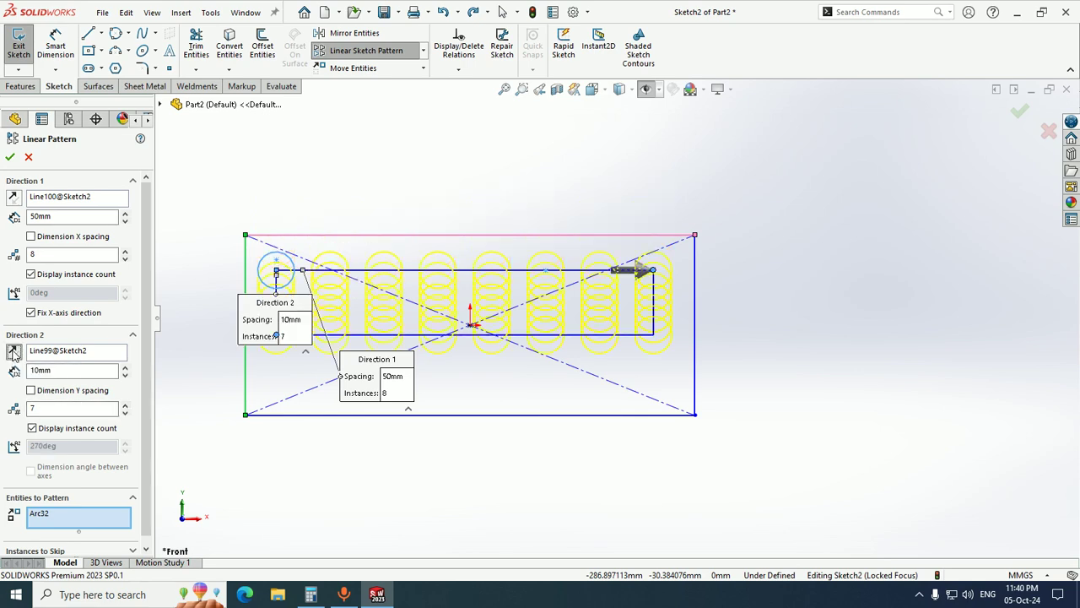
- Set Direction 2 to 3 instances spaced 50 mm, create the circle grid, and undo the pattern
click(124, 369)
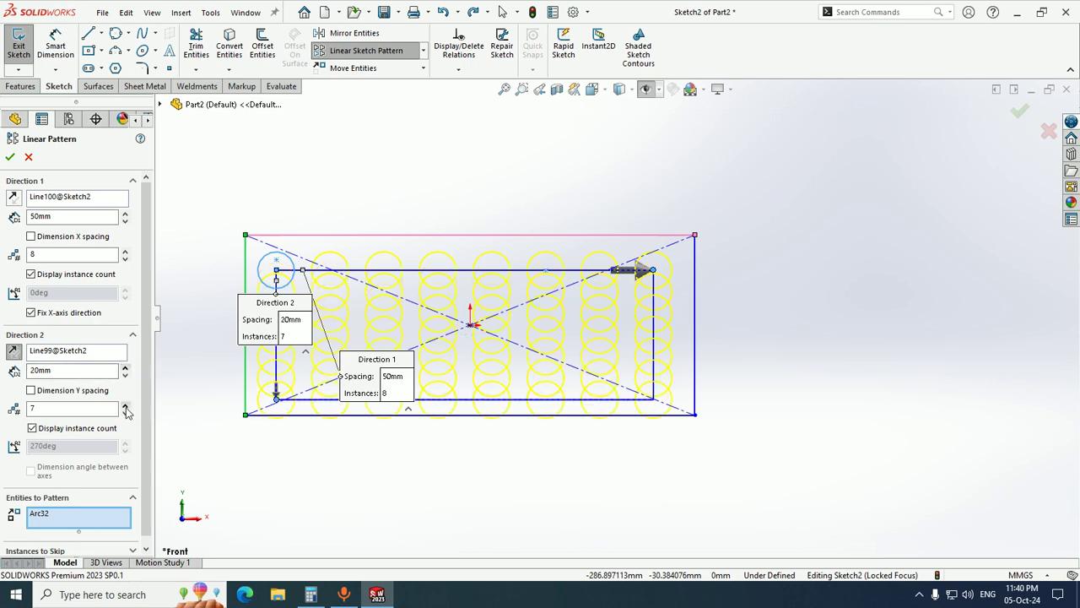
click(126, 367)
click(125, 368)
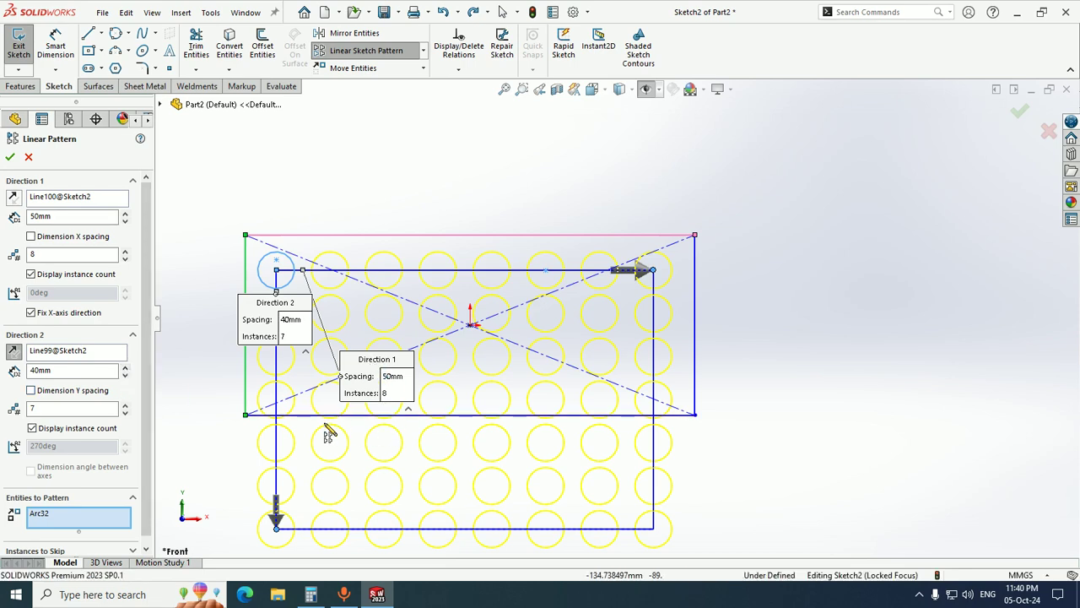
click(125, 414)
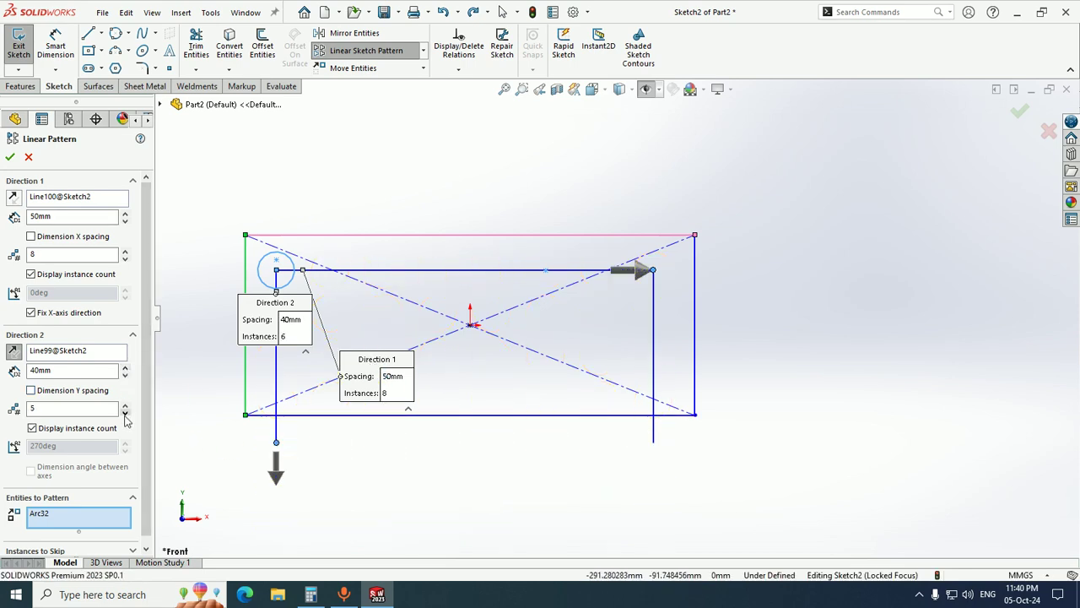
click(125, 413)
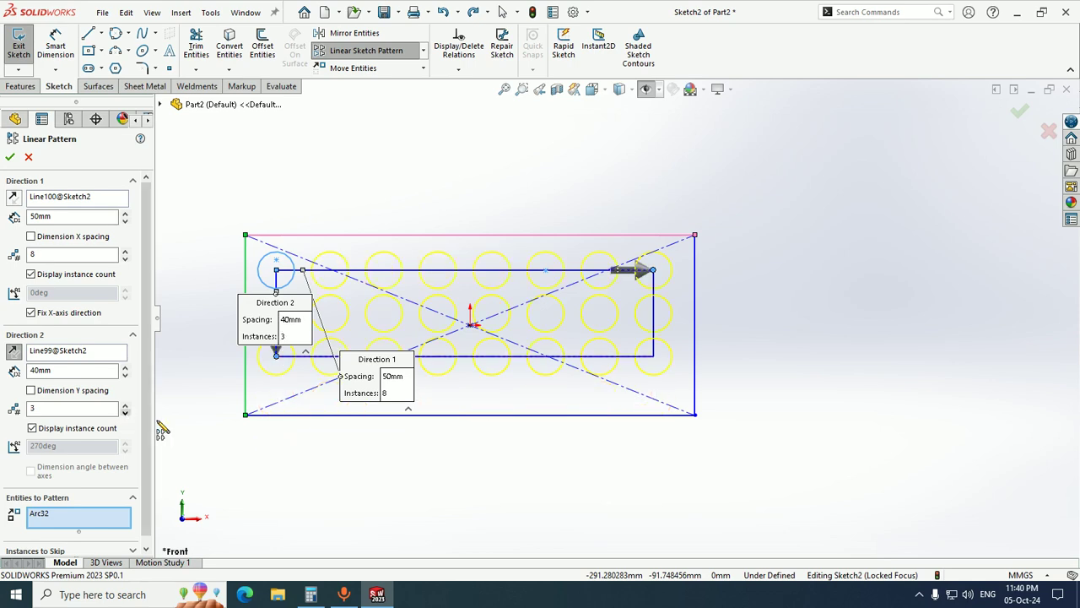
click(125, 368)
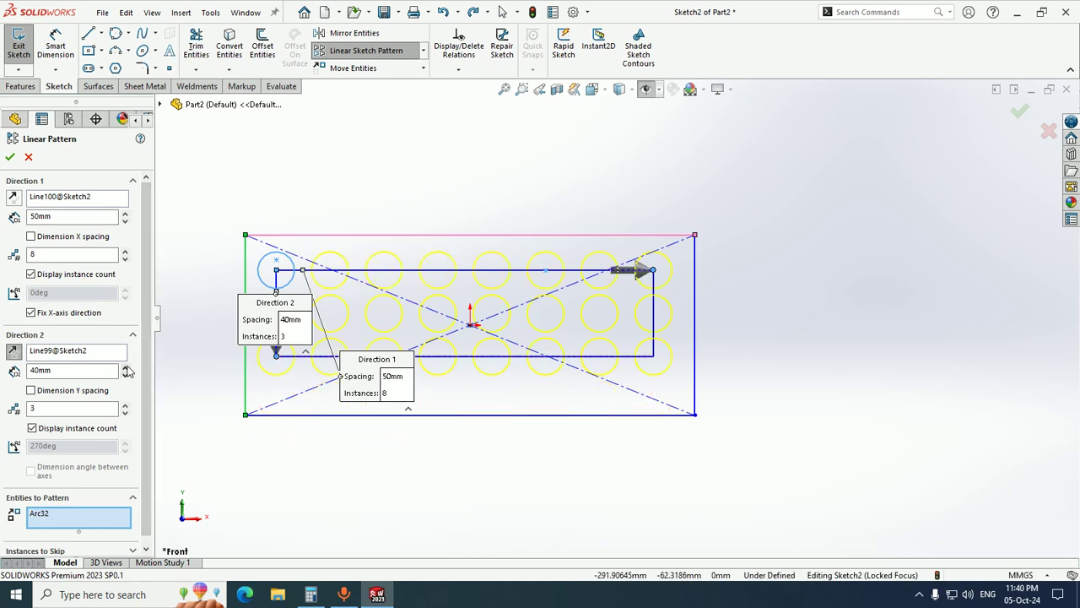
click(10, 158)
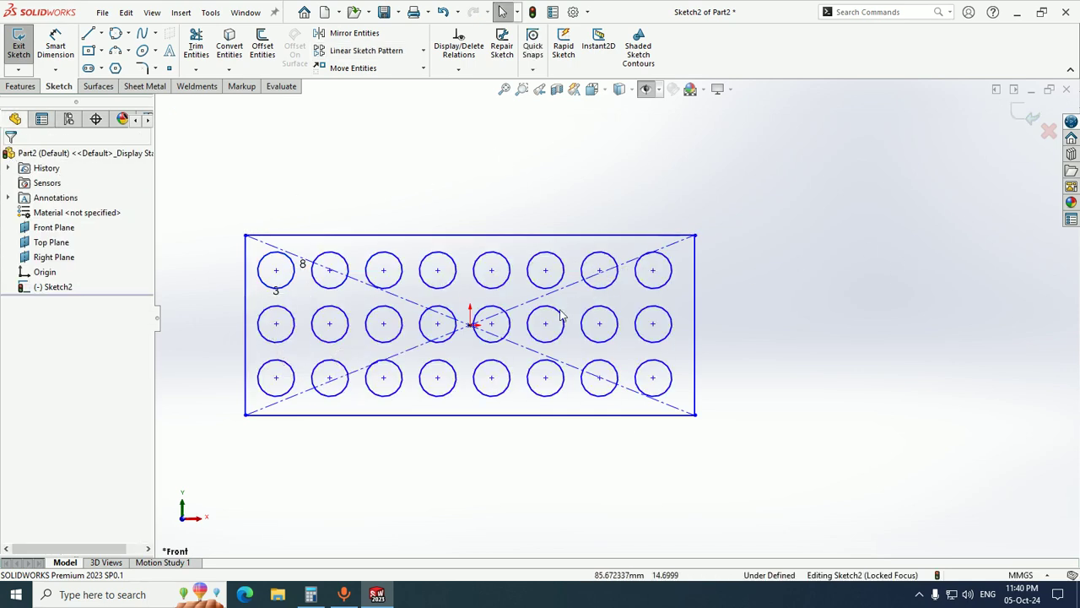
key(ctrl+z)
- Set up a linear sketch pattern of the circle along the rectangle's top edge with 50 mm spacing and 8 instances
click(364, 51)
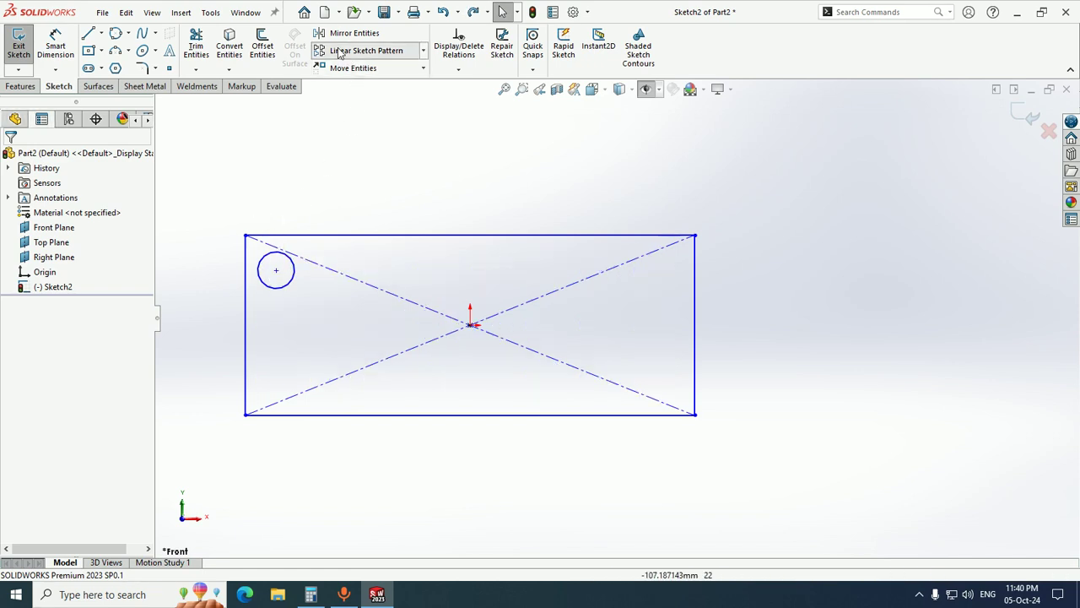
click(284, 236)
click(95, 525)
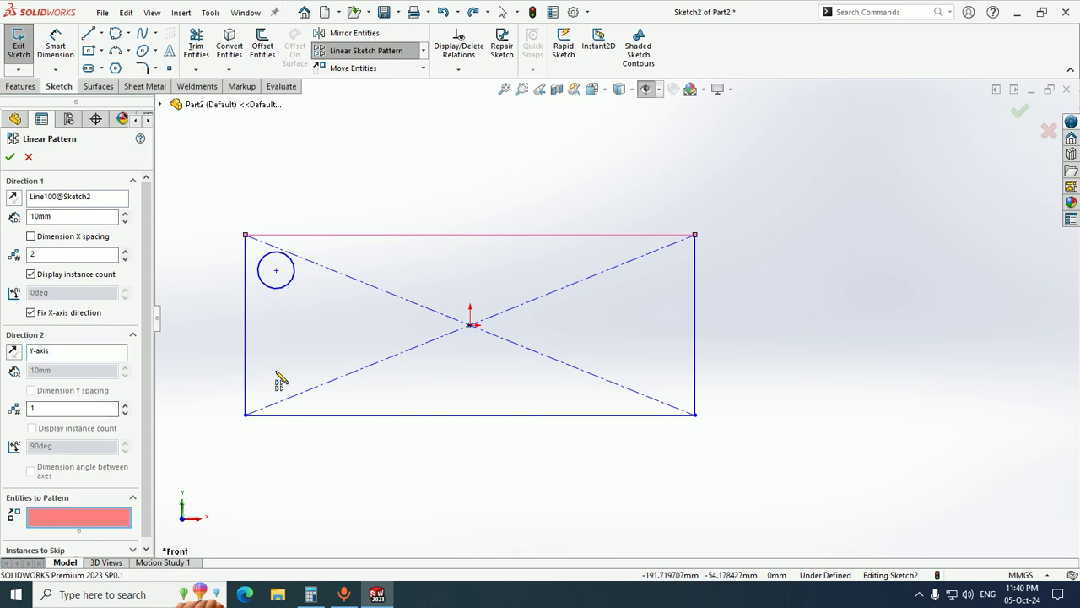
click(286, 288)
click(125, 214)
click(125, 213)
click(125, 214)
click(125, 213)
click(125, 252)
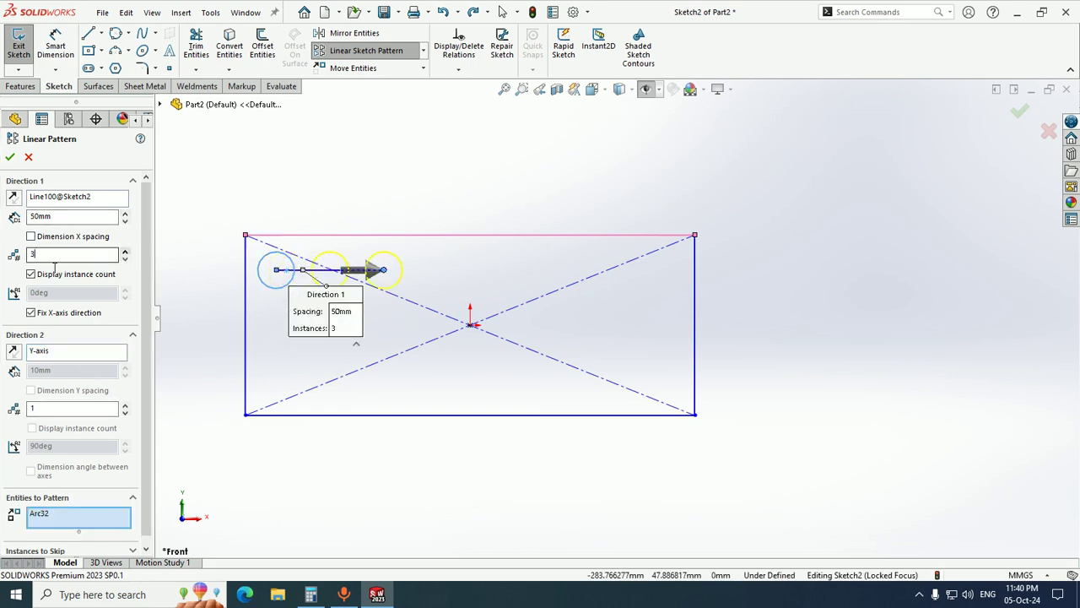
click(340, 170)
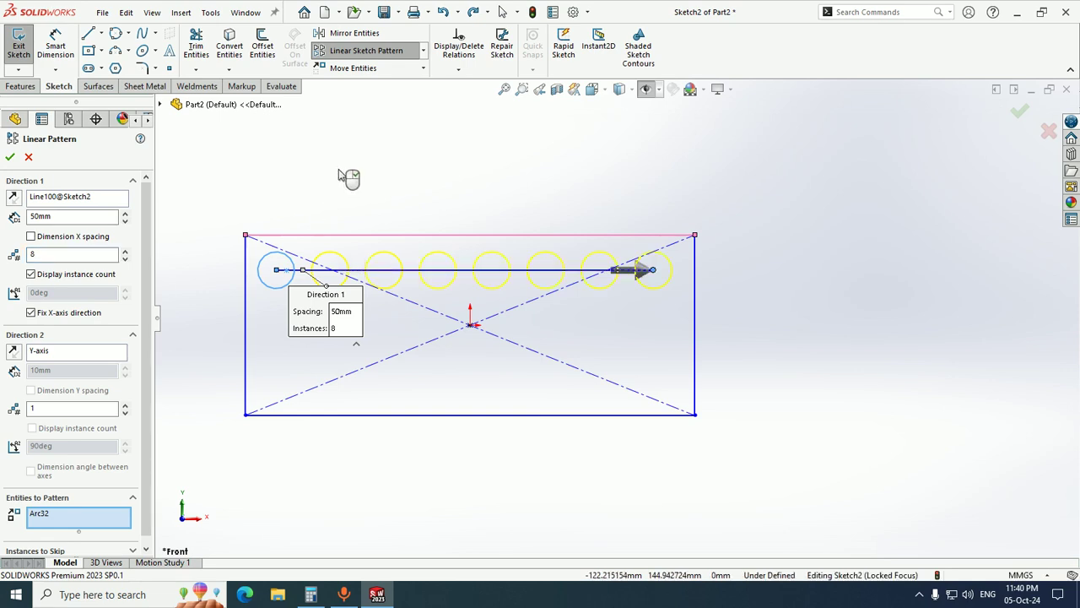
- Add the rectangle's left edge as Direction 2 with 3 instances spaced 50 mm, reversed to run downward
click(63, 351)
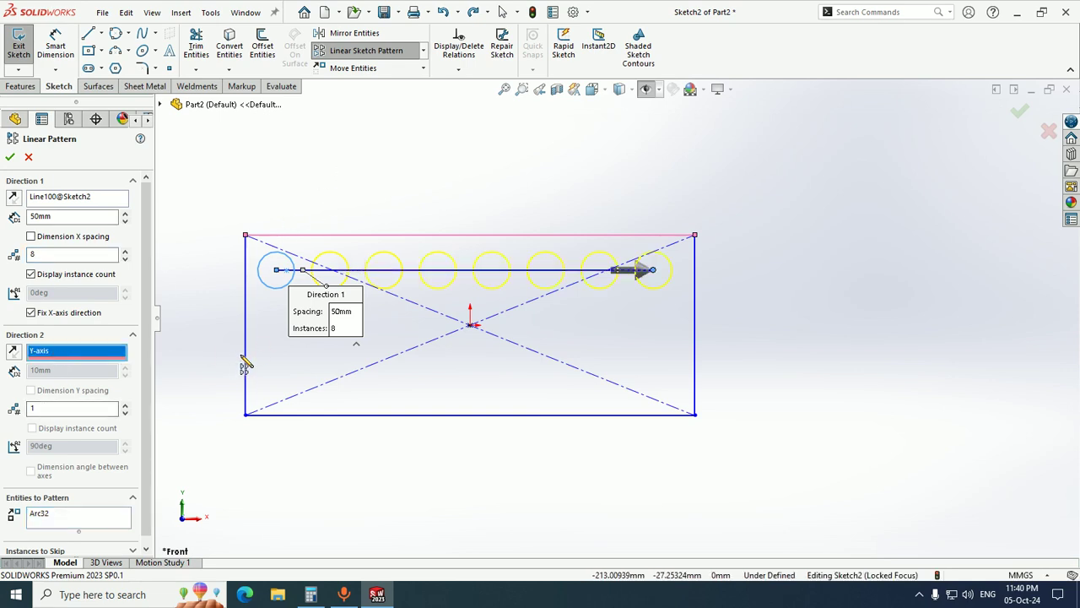
click(244, 364)
click(127, 409)
click(127, 409)
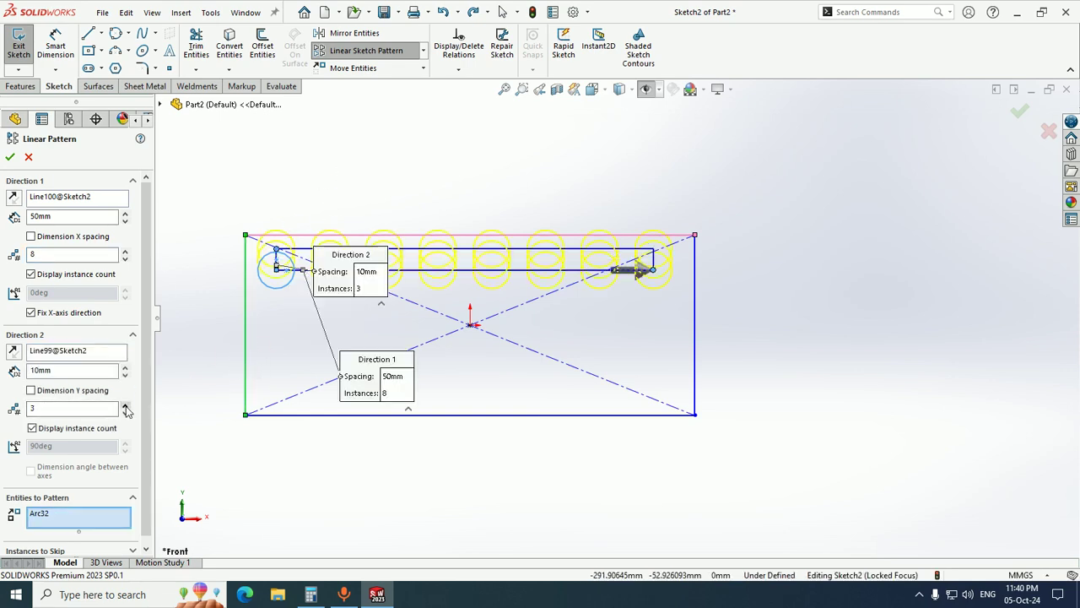
click(13, 351)
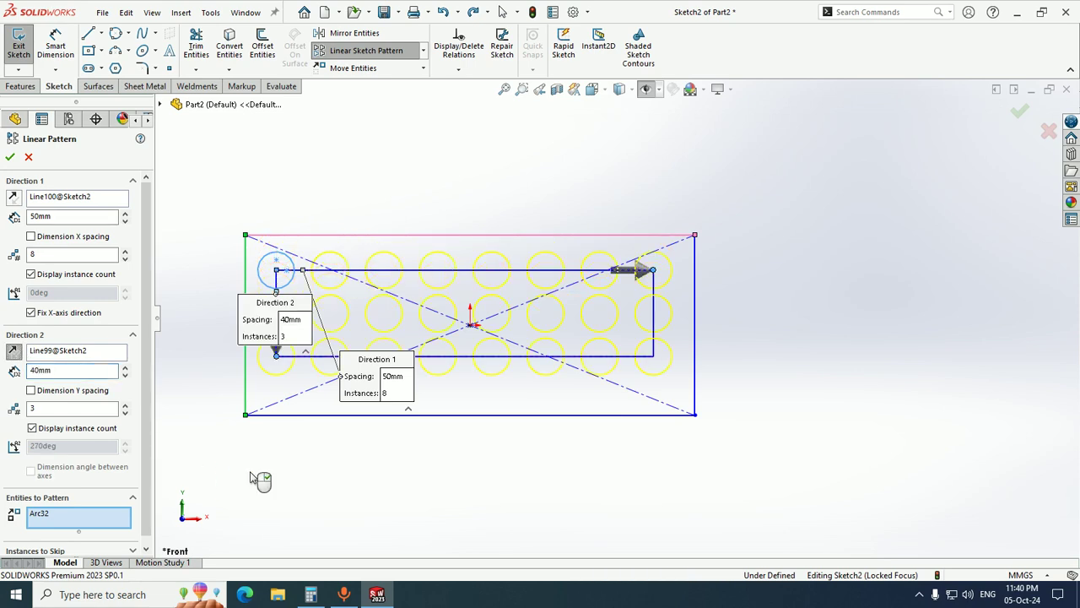
click(125, 367)
- Skip the two central middle-row instances plus the top-right and bottom-left corner instances, and create the linear pattern
scroll(133, 396, down, 1)
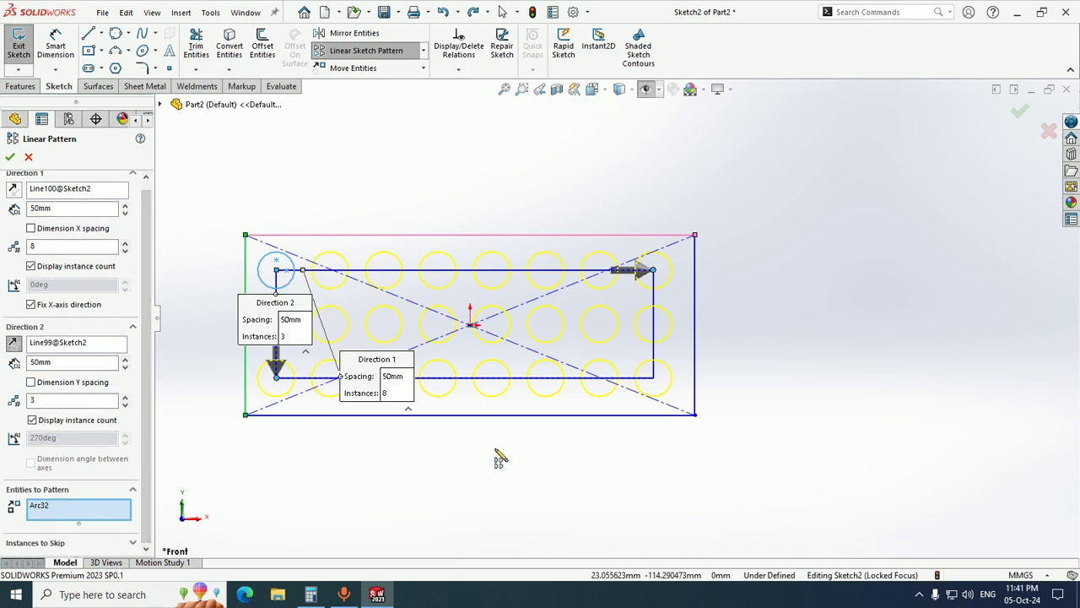
scroll(488, 347, up, 2)
scroll(488, 347, down, 3)
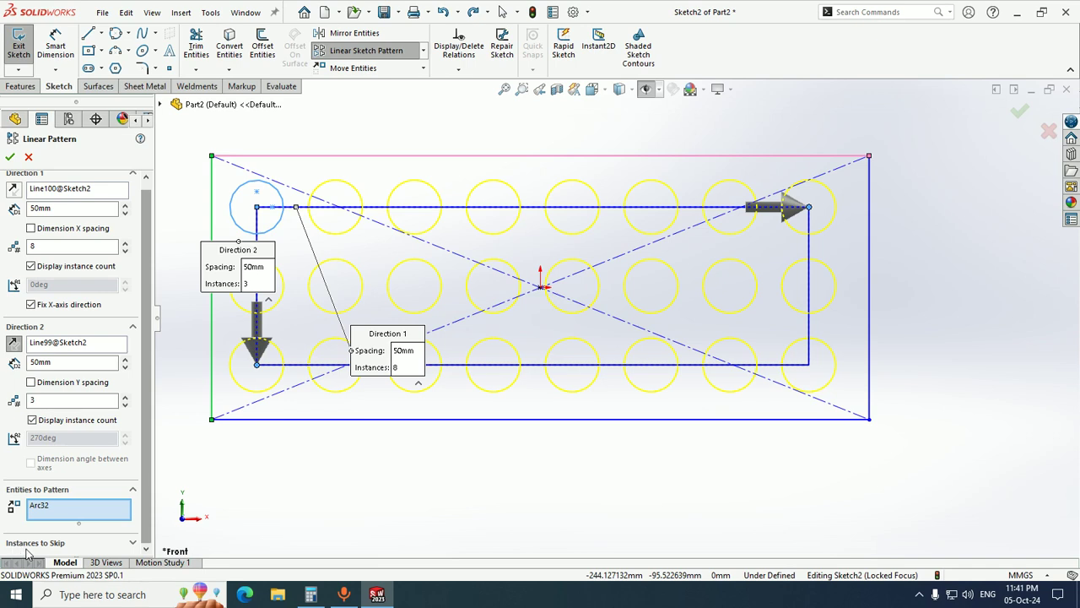
click(133, 544)
drag(146, 510, 146, 538)
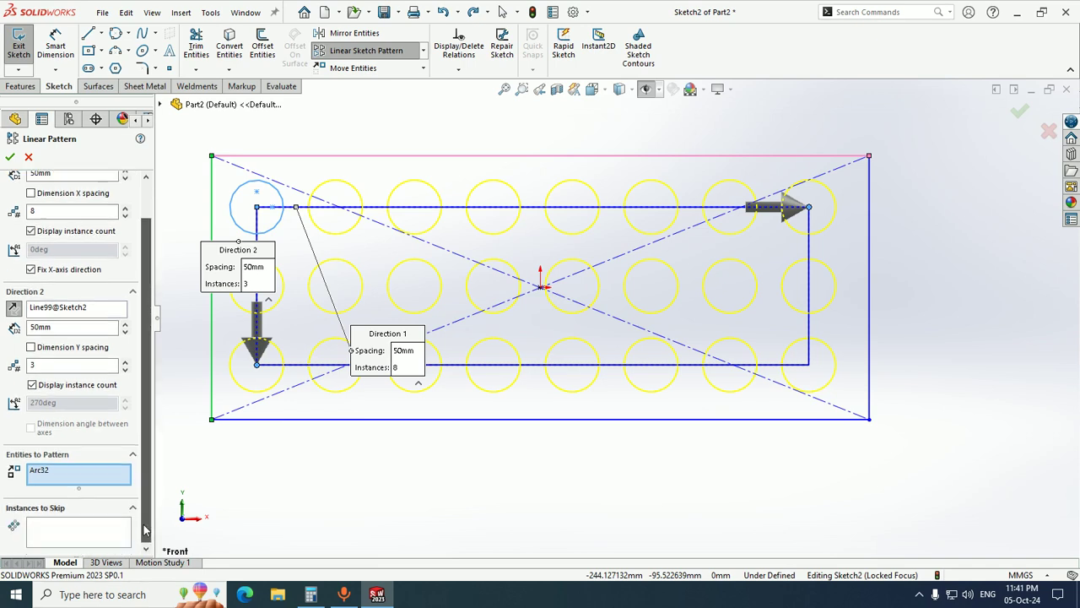
click(69, 540)
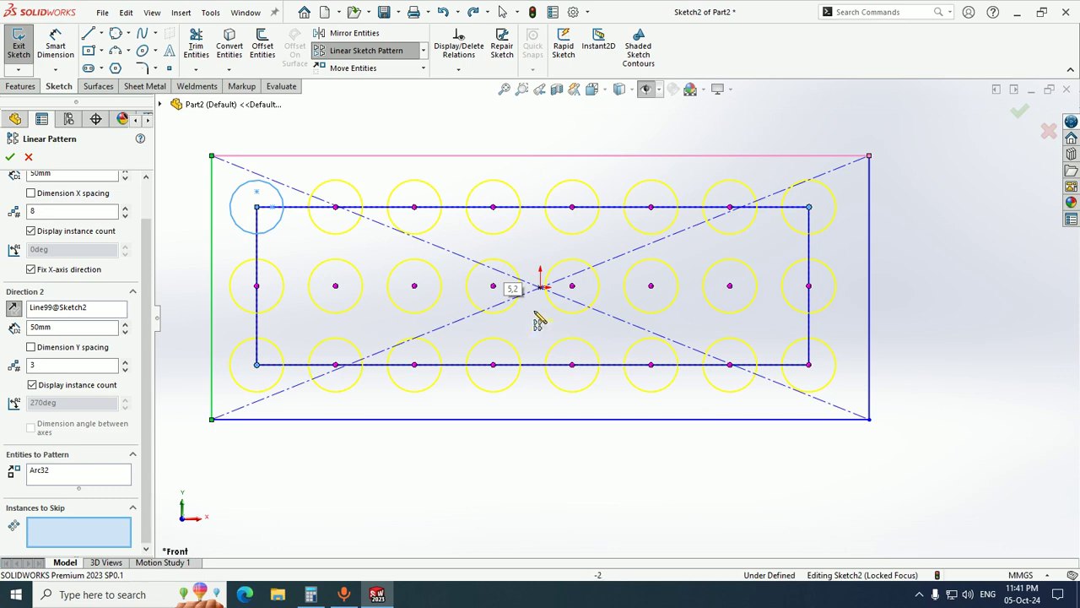
click(493, 288)
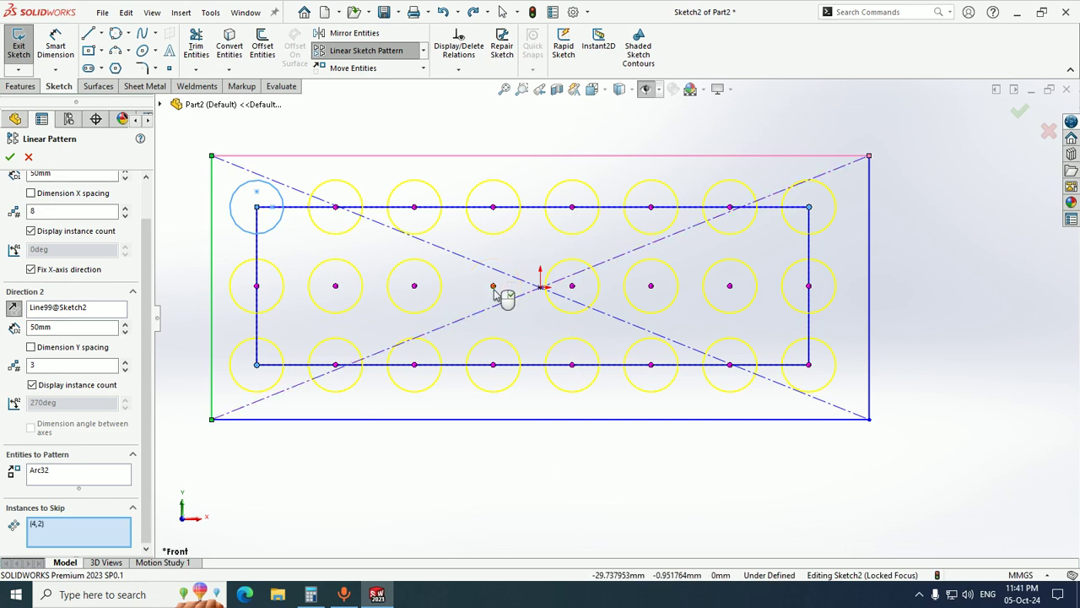
click(573, 287)
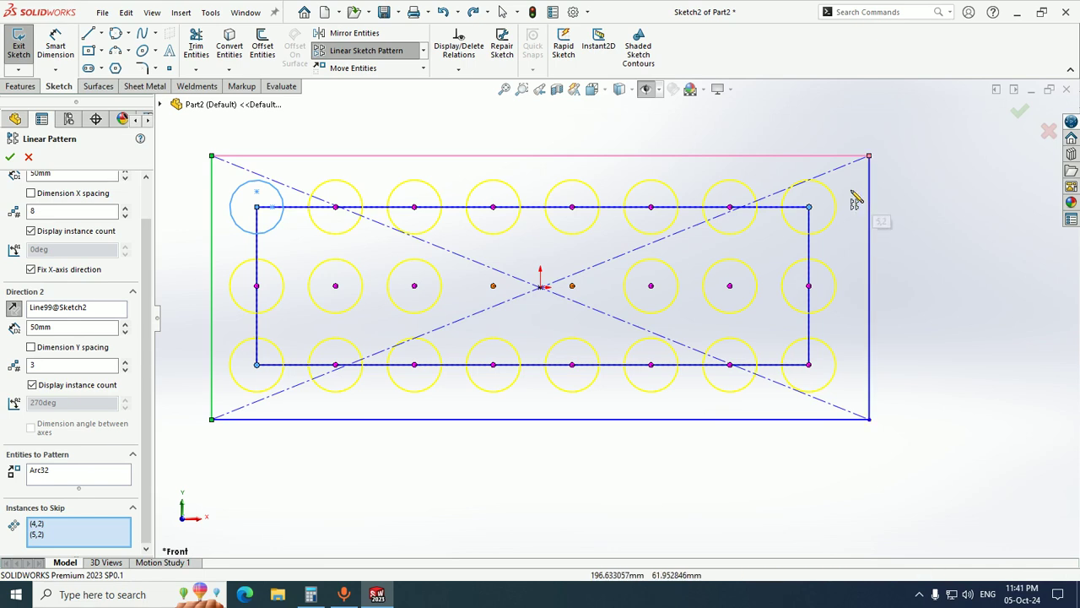
click(808, 209)
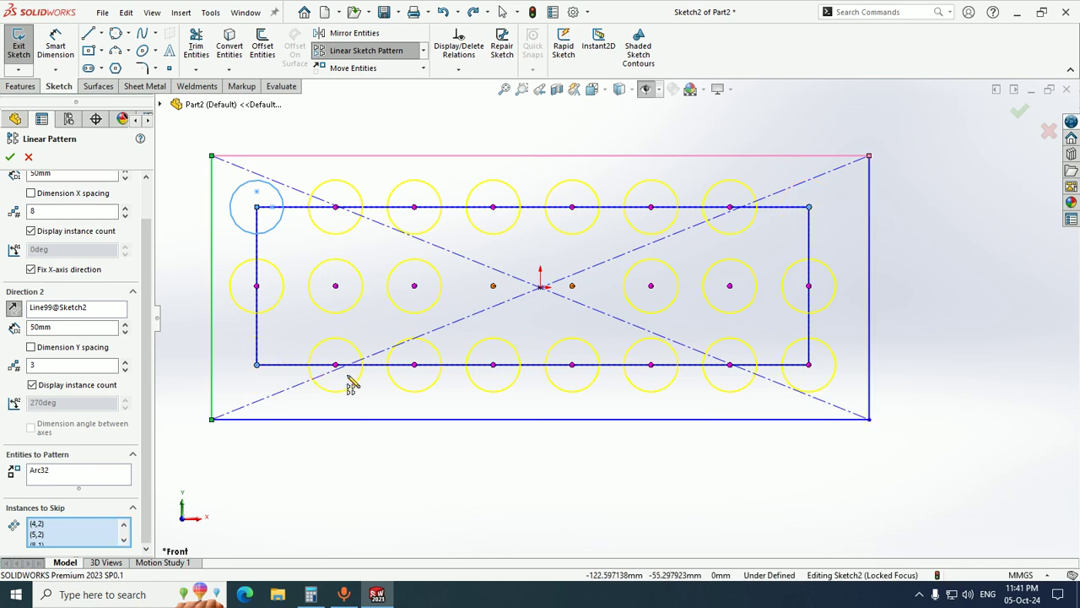
click(10, 158)
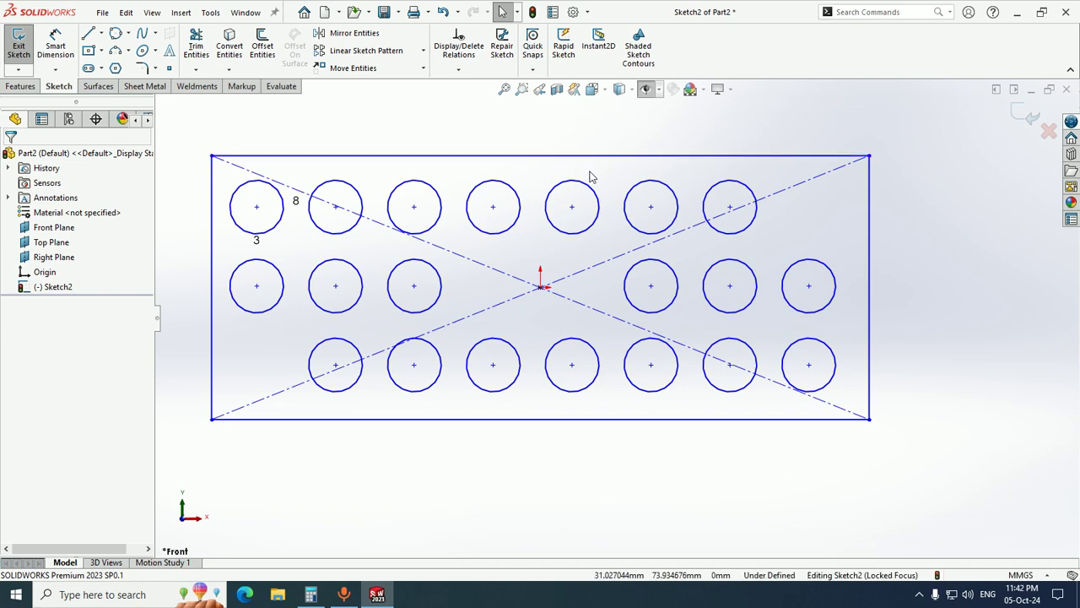
- Delete the rectangle and all patterned circles from the sketch
scroll(589, 175, up, 4)
scroll(641, 231, down, 1)
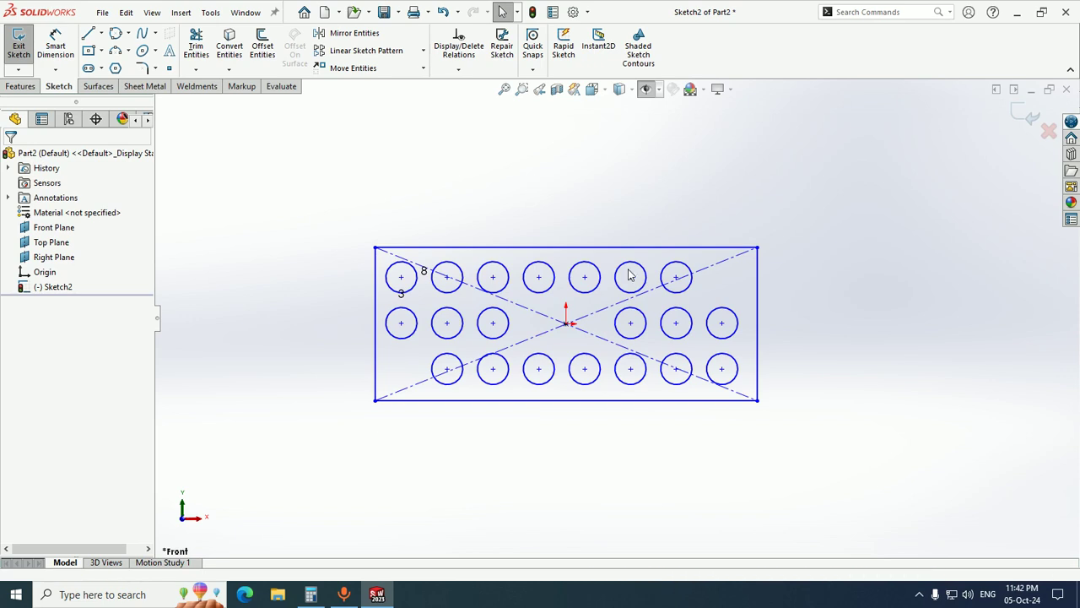
scroll(616, 317, up, 3)
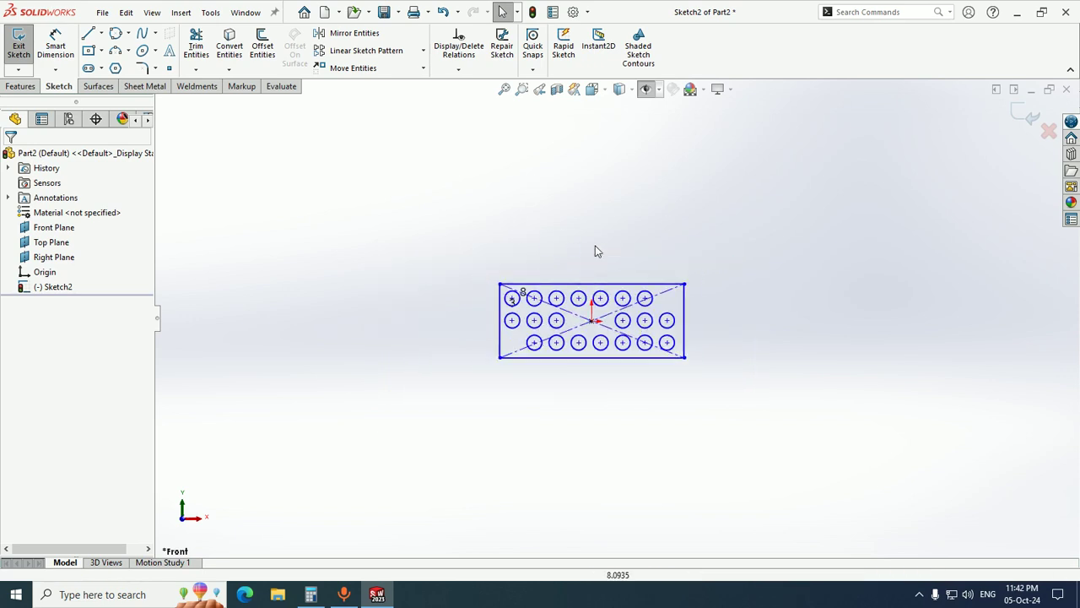
drag(743, 444, 409, 191)
key(Delete)
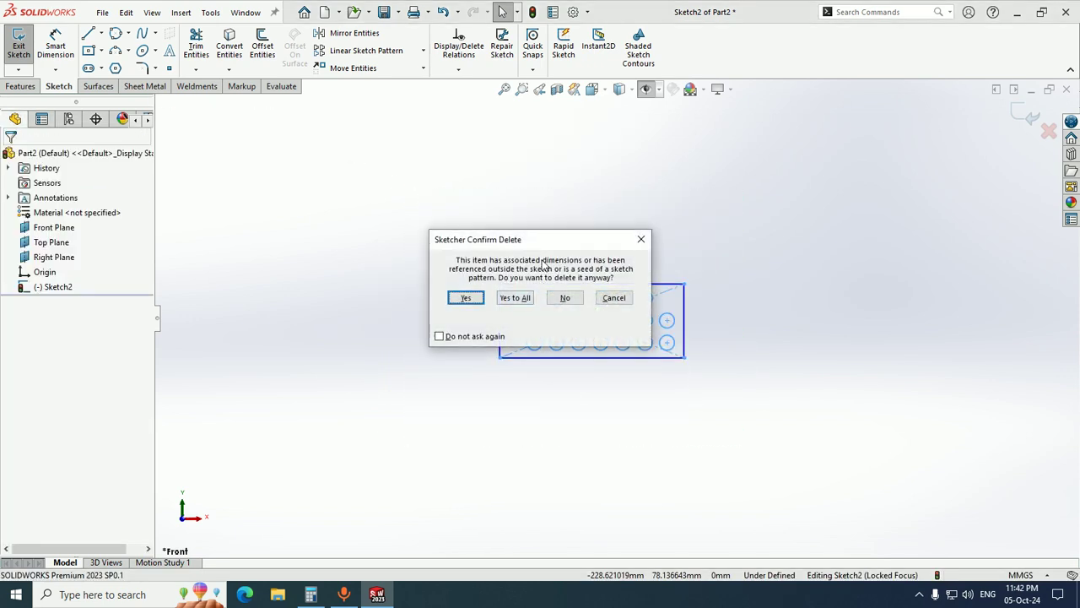
click(514, 297)
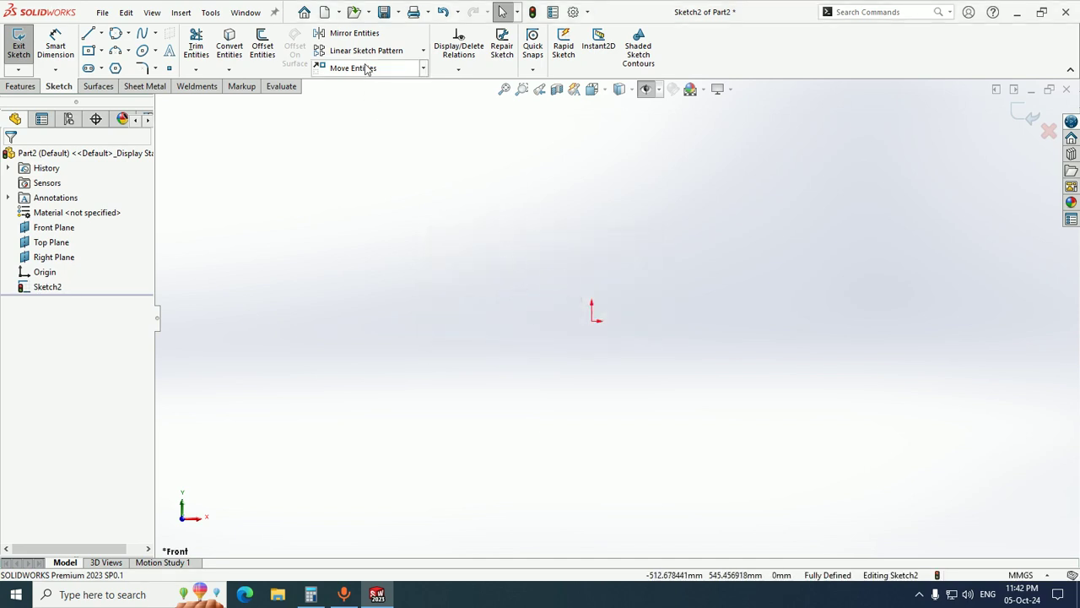
- Sketch a small circle of about 14.7 mm radius centred on the origin
click(422, 51)
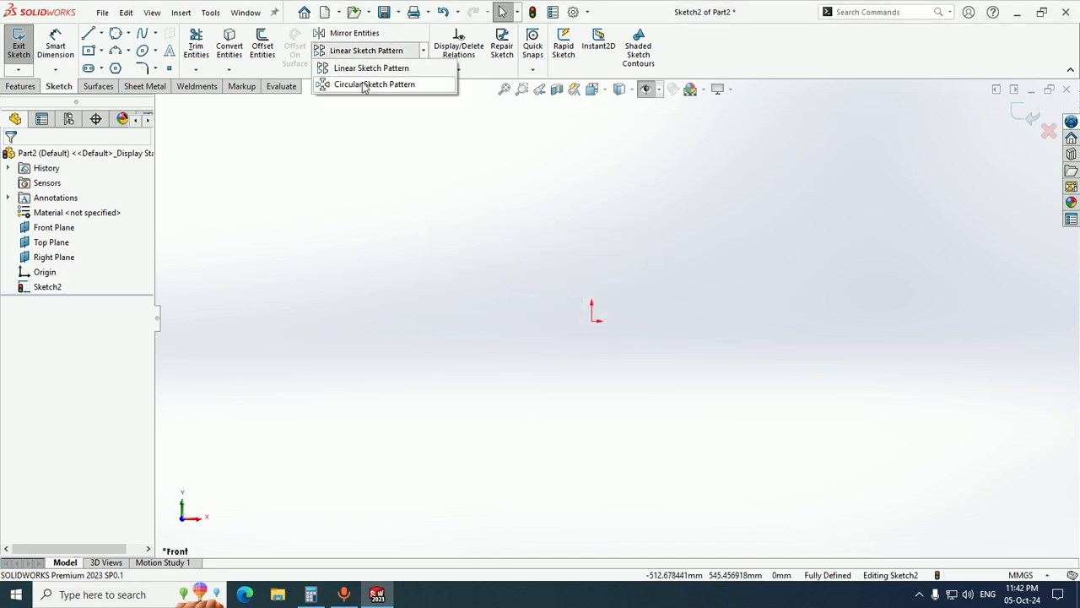
click(877, 310)
scroll(712, 332, down, 3)
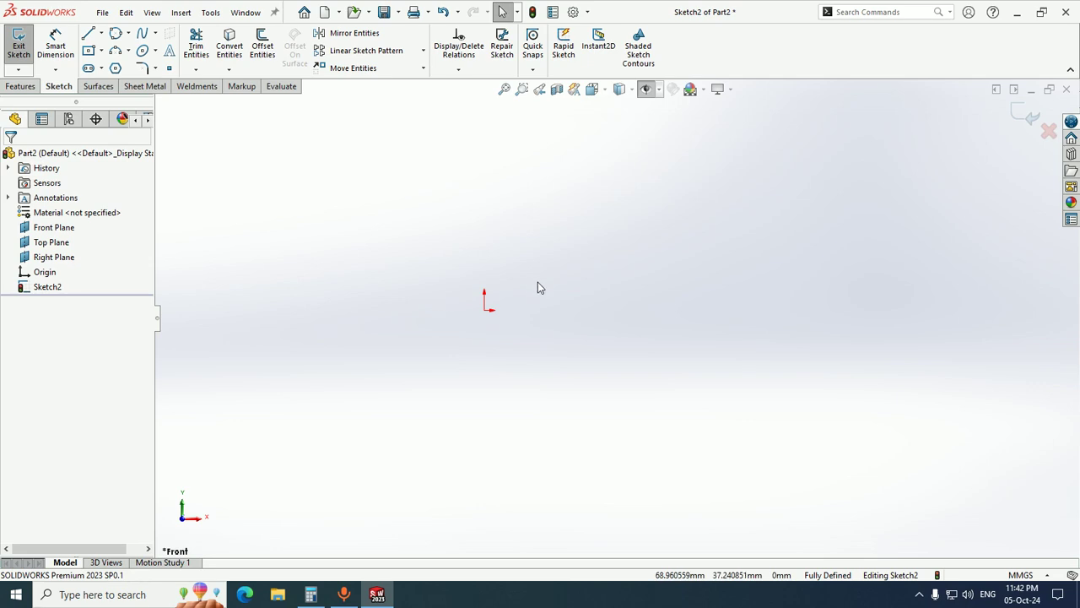
right_drag(412, 310, 517, 307)
click(484, 311)
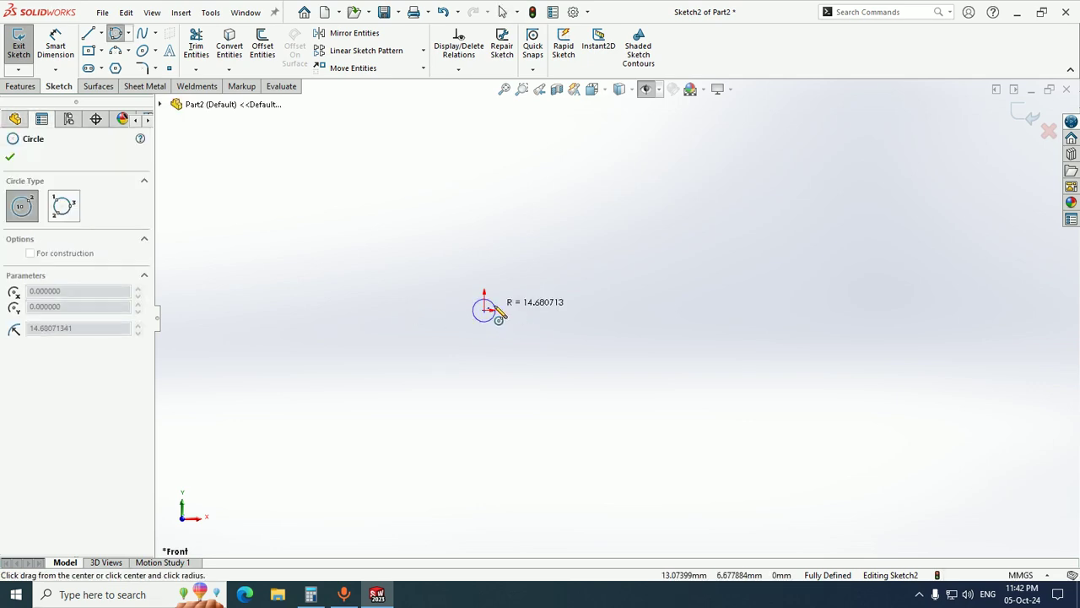
click(496, 306)
key(Escape)
click(490, 322)
click(394, 234)
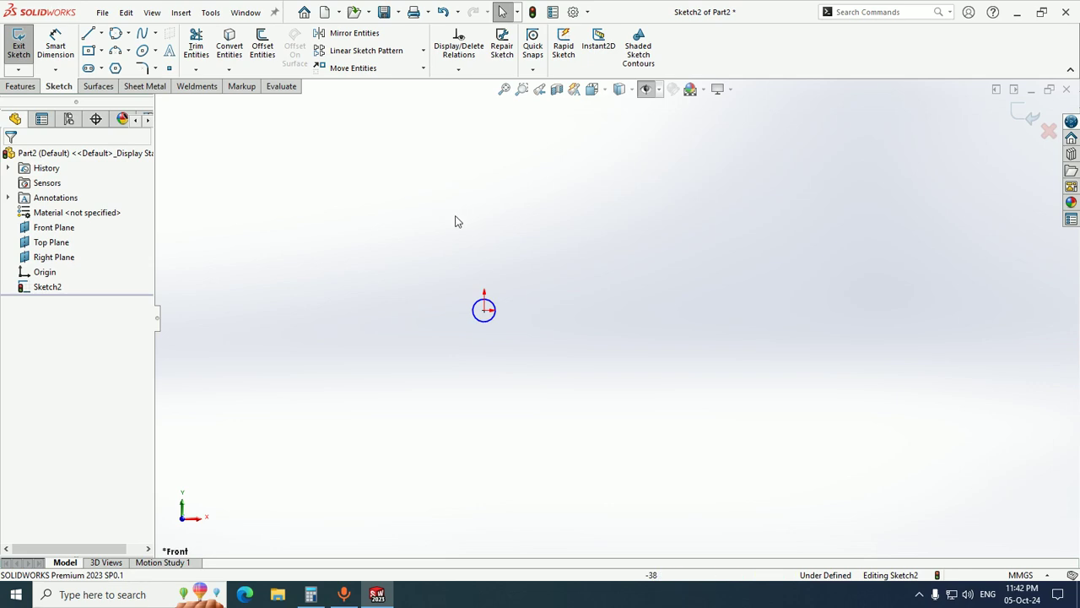
- Sketch a larger circle of about 61 mm radius above the small circle
right_drag(439, 226, 507, 194)
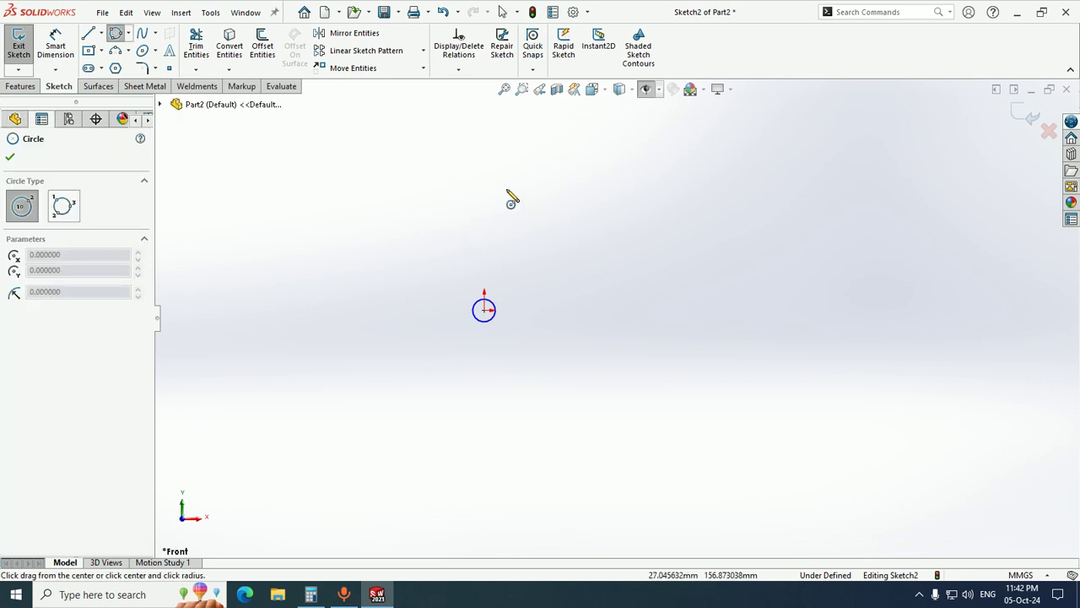
click(479, 159)
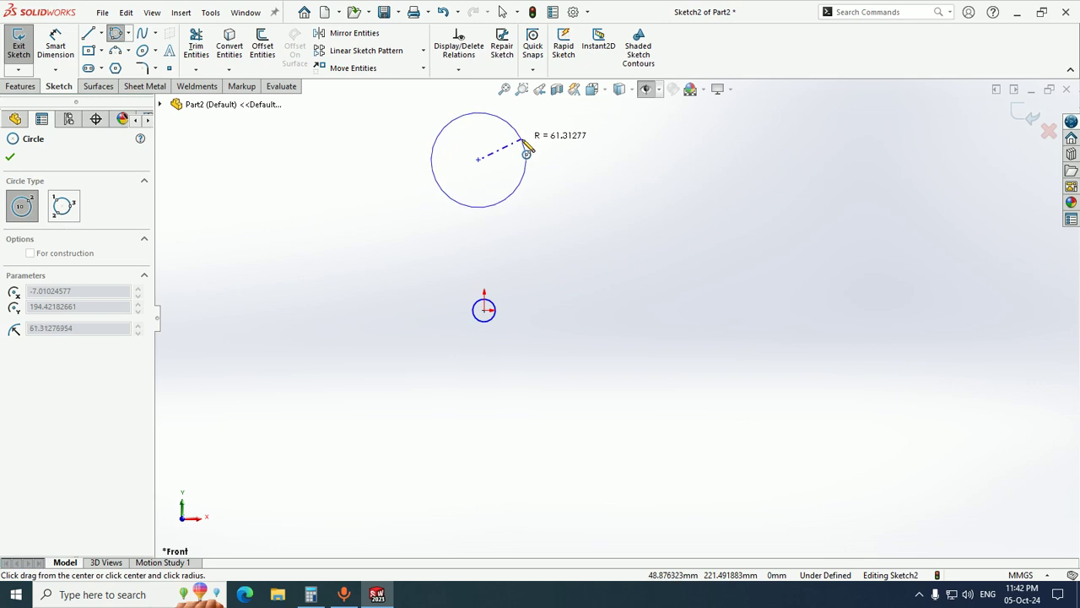
click(526, 145)
key(Escape)
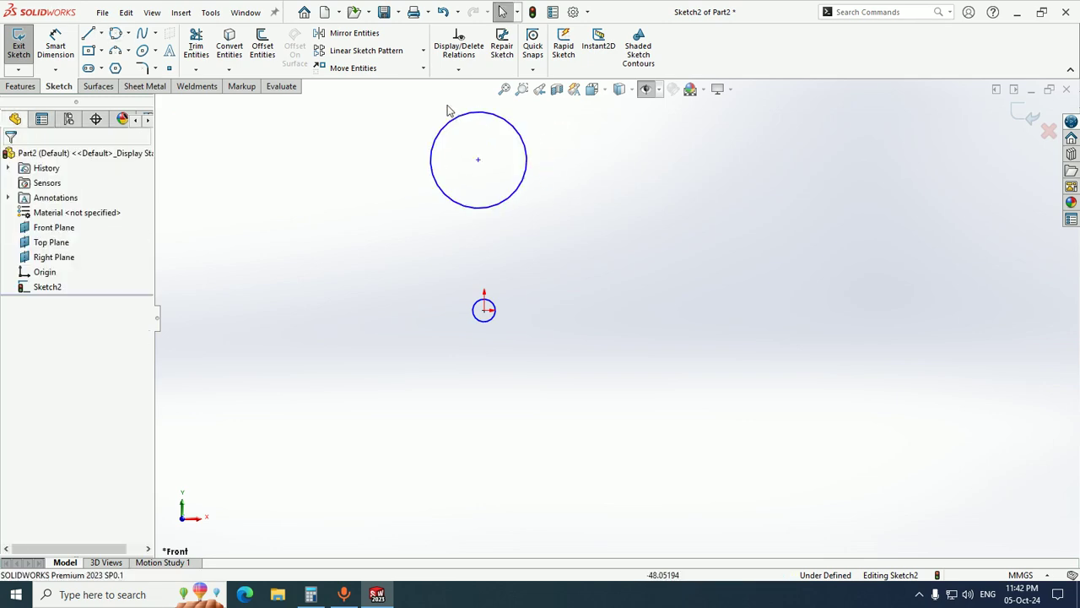
click(423, 51)
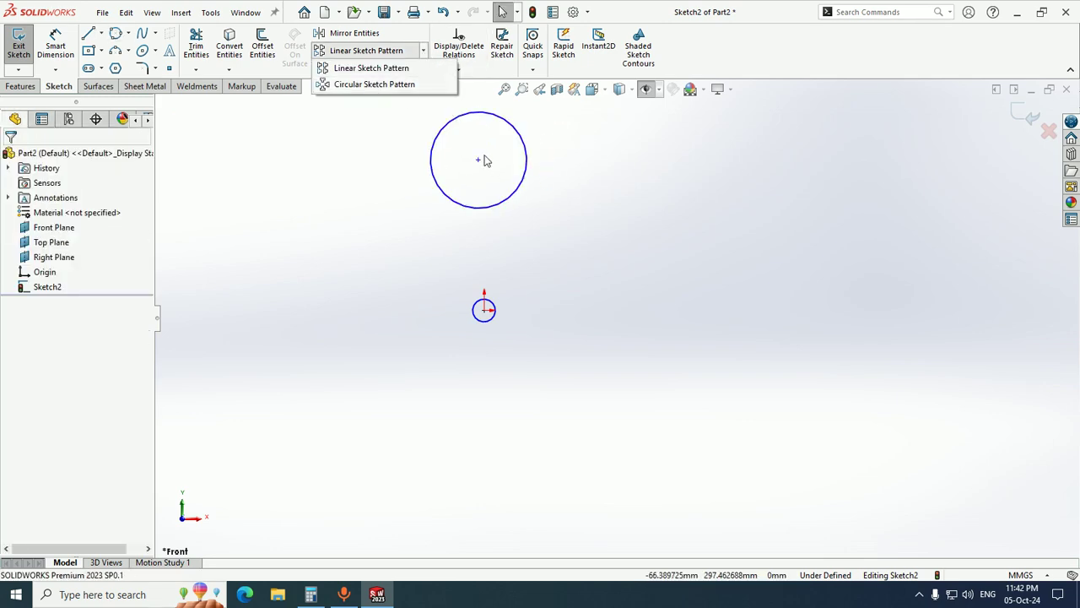
click(384, 85)
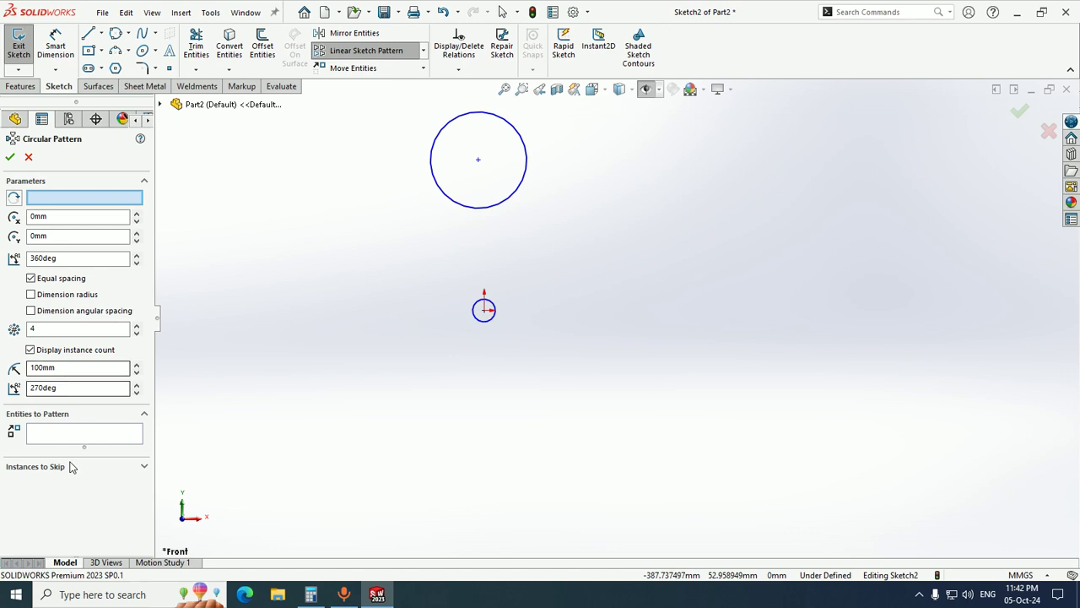
click(444, 198)
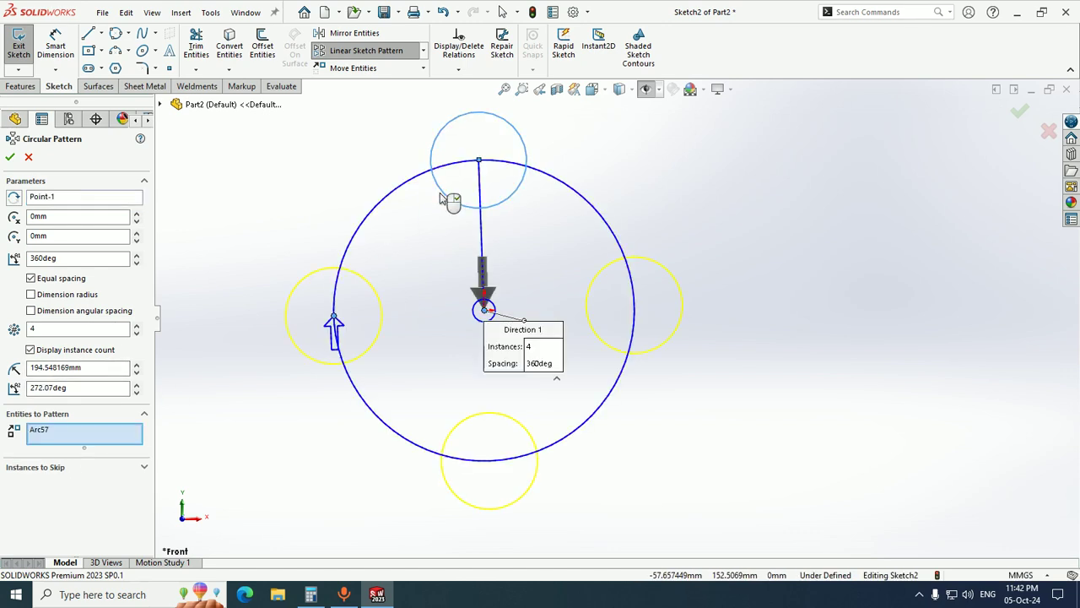
click(67, 199)
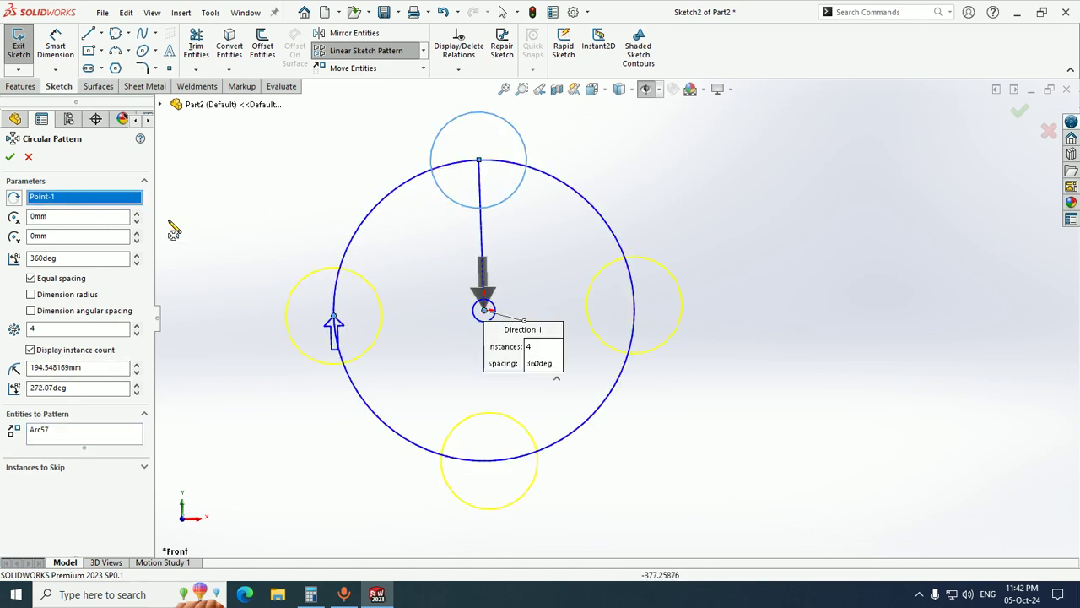
key(Escape)
click(482, 321)
click(455, 337)
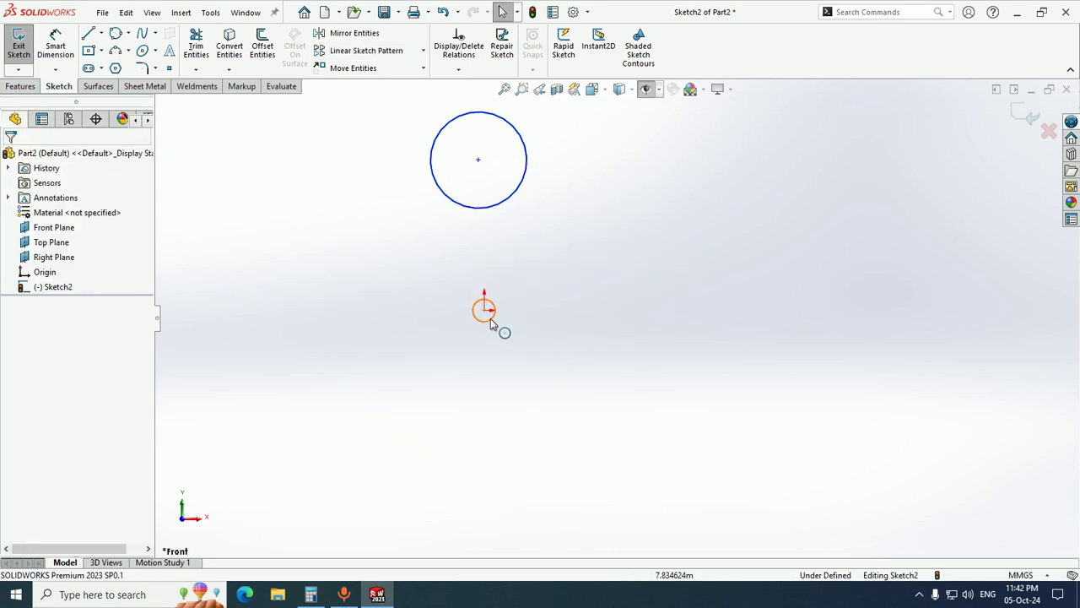
- Set up a circular sketch pattern of the large circle around the origin with equal spacing over 360 degrees
click(423, 50)
click(386, 85)
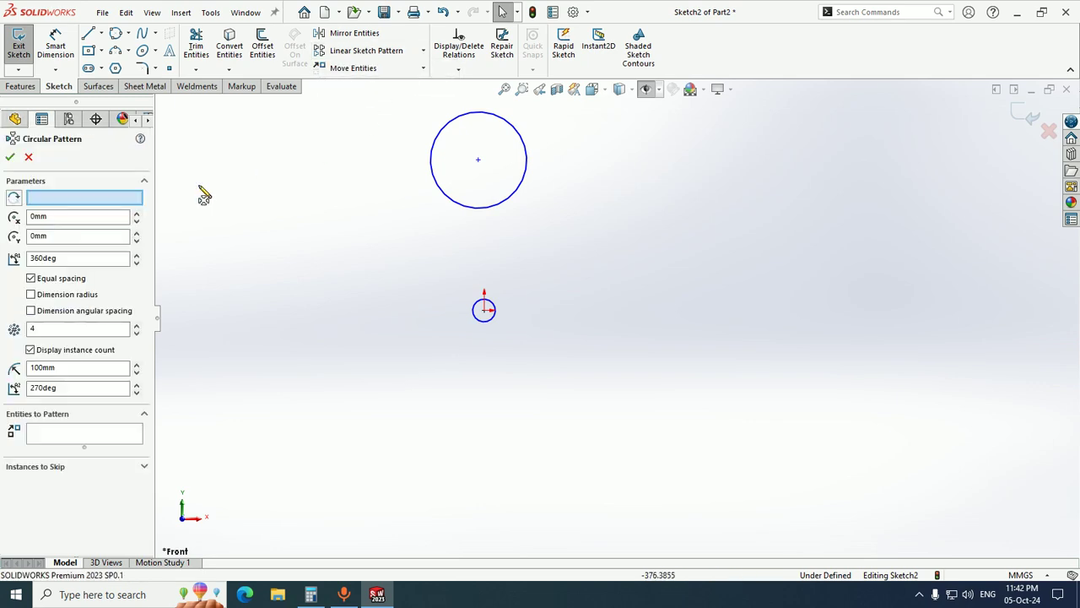
click(487, 321)
right_click(120, 439)
click(169, 444)
click(454, 210)
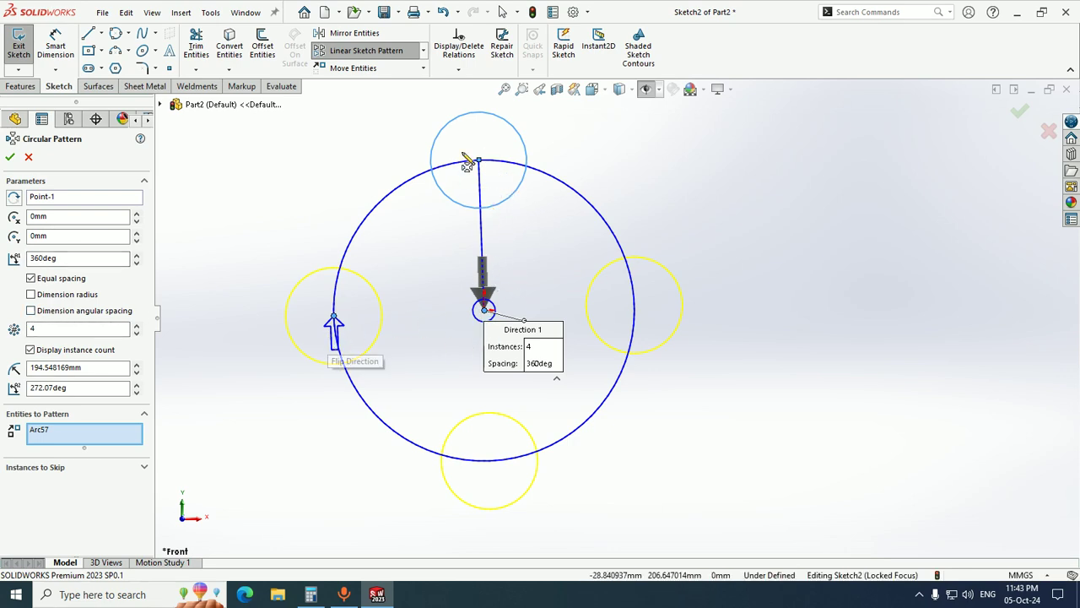
- Try different instance counts for the circular pattern and settle on 6
click(137, 326)
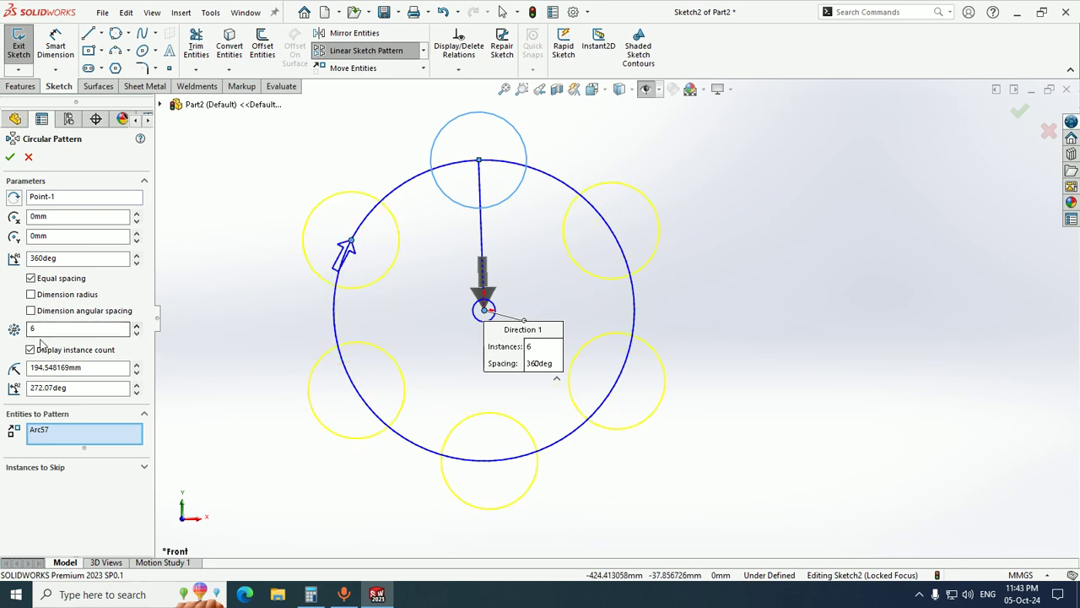
click(137, 325)
click(137, 326)
click(137, 326)
click(137, 335)
click(136, 334)
click(136, 334)
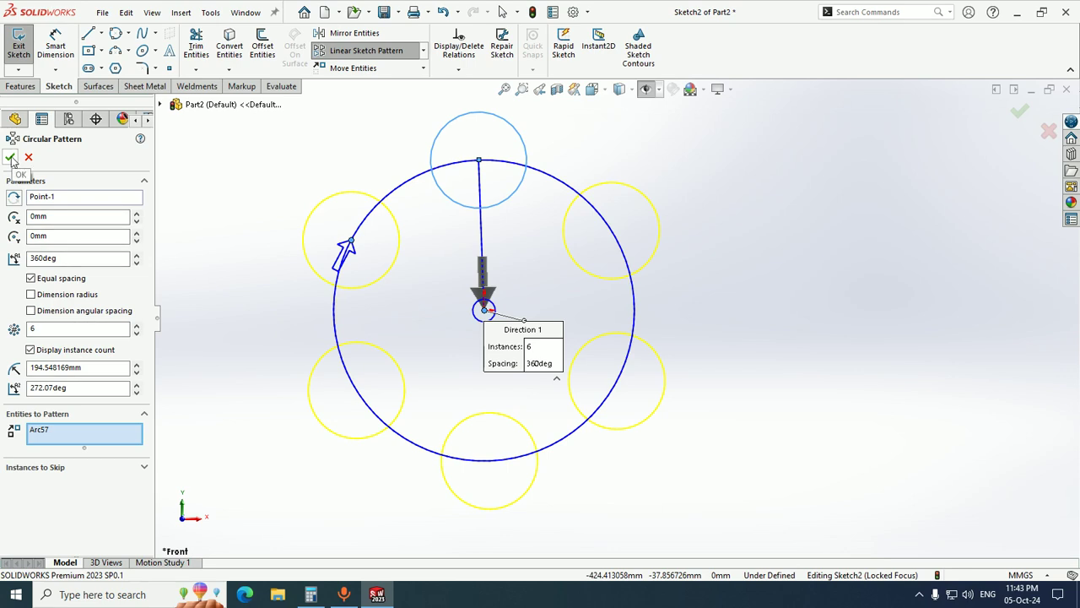
- Skip instance 5, the lower-left circle, and create the circular pattern
click(144, 468)
click(59, 488)
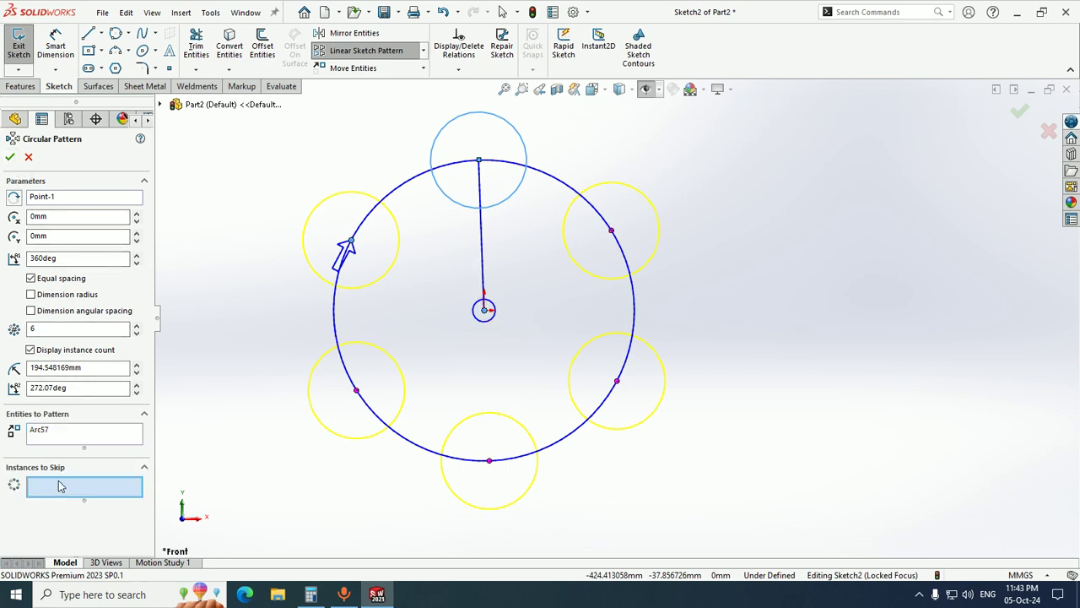
click(357, 391)
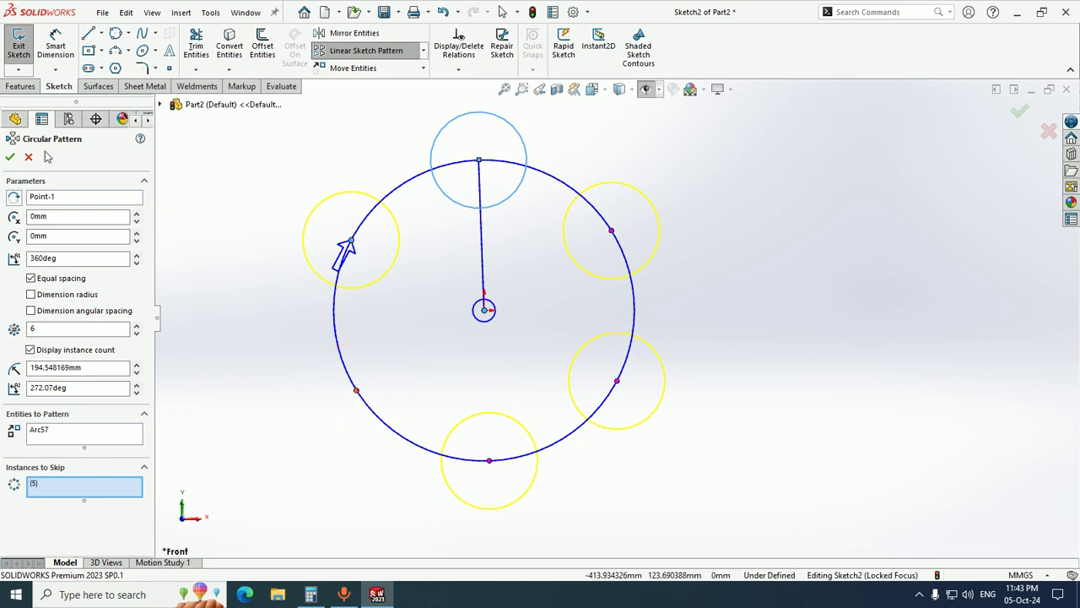
click(9, 158)
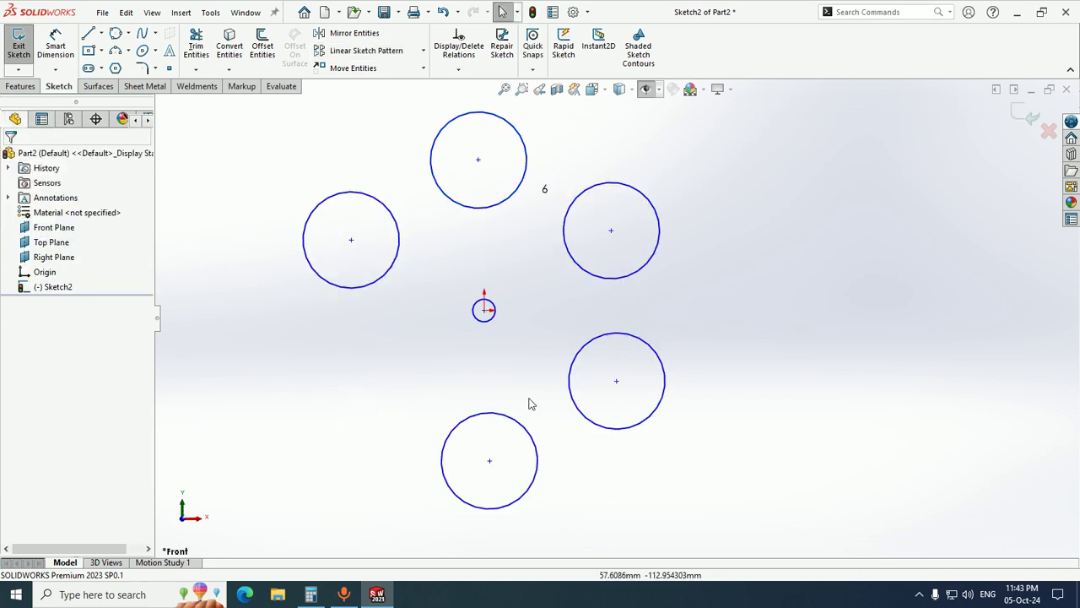